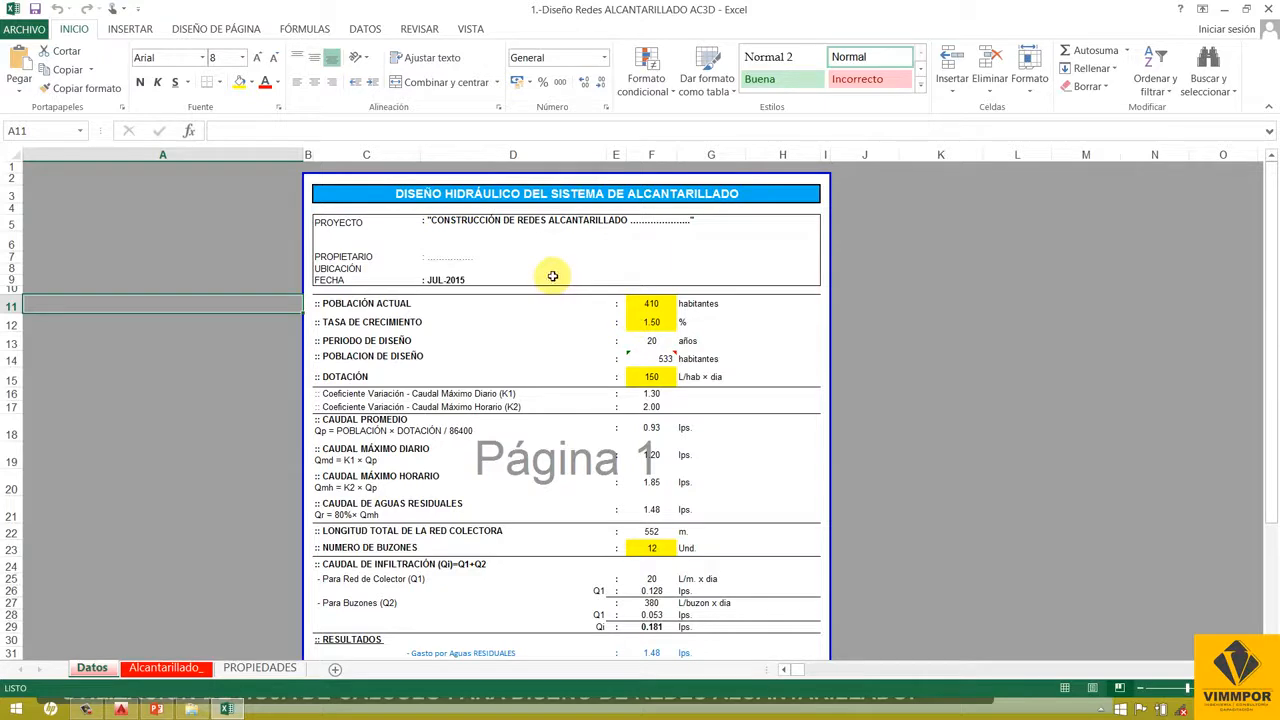
- Review the title and the project, owner, location and date block on the Datos sheet
{"action": "left_click", "coordinate": [338, 195]}
{"action": "left_click", "coordinate": [41, 14]}
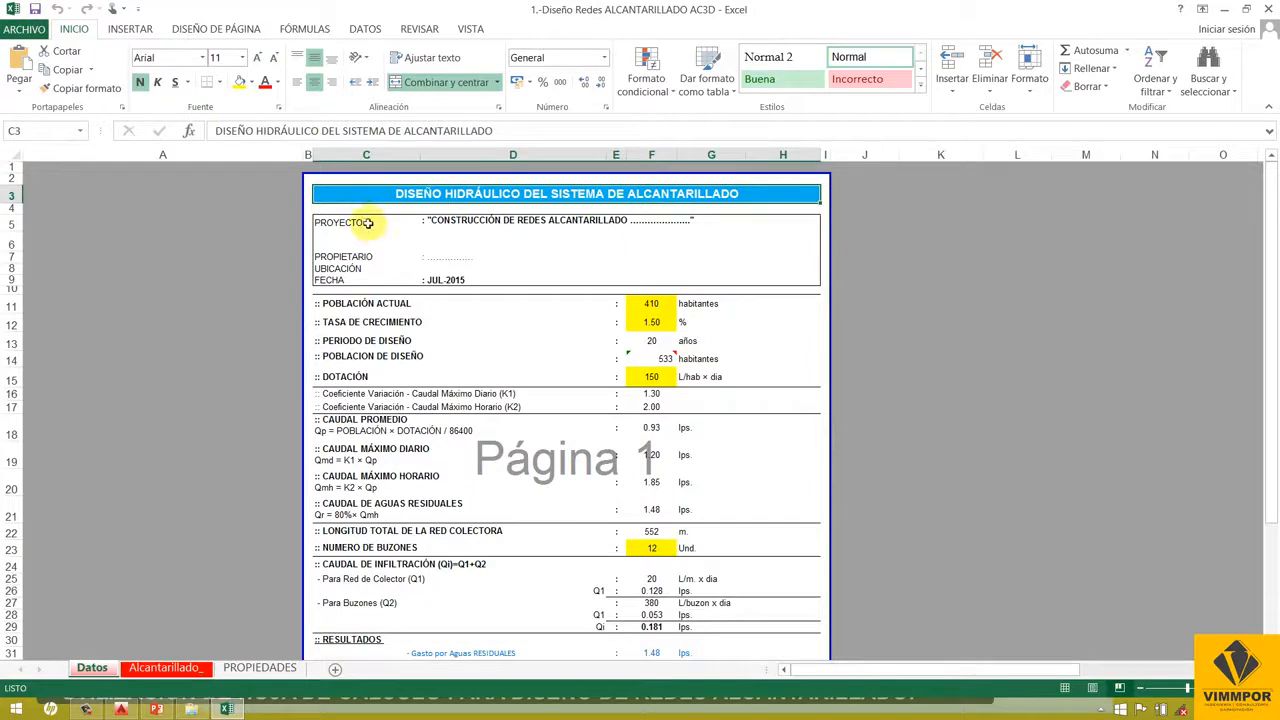
{"action": "left_click_drag", "start_coordinate": [329, 220], "coordinate": [737, 278]}
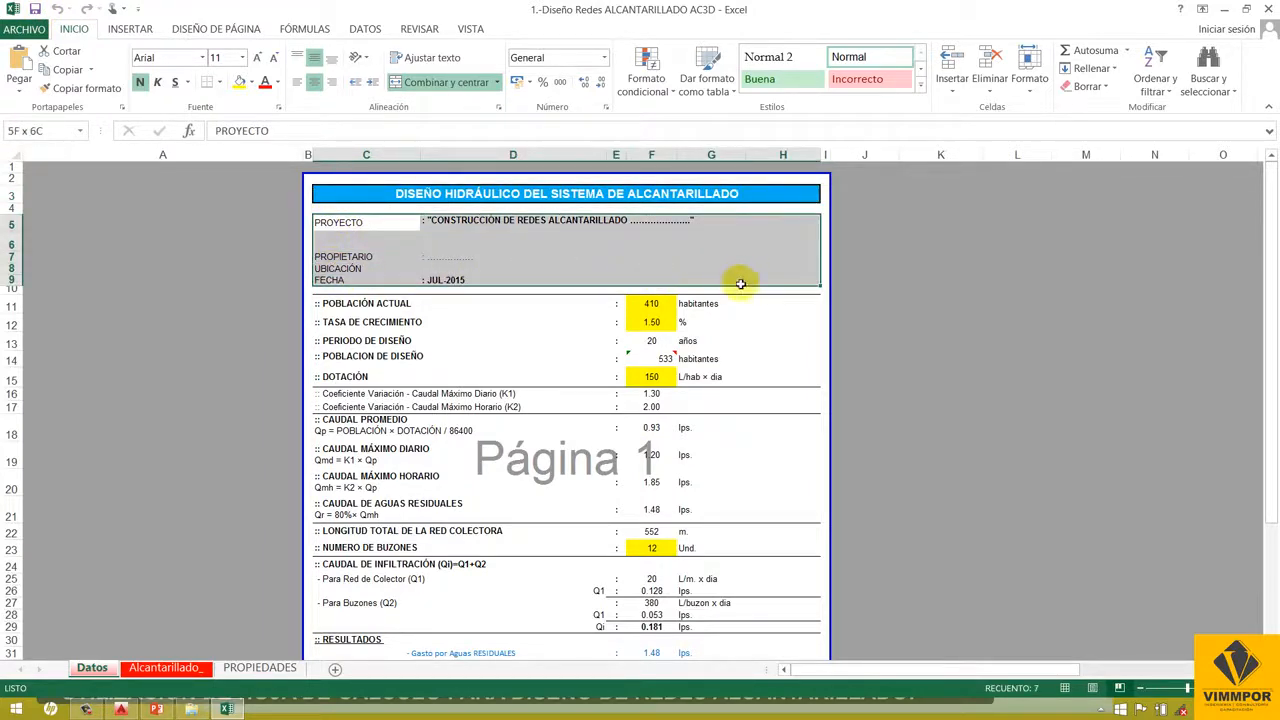
{"action": "left_click_drag", "start_coordinate": [348, 224], "coordinate": [737, 278]}
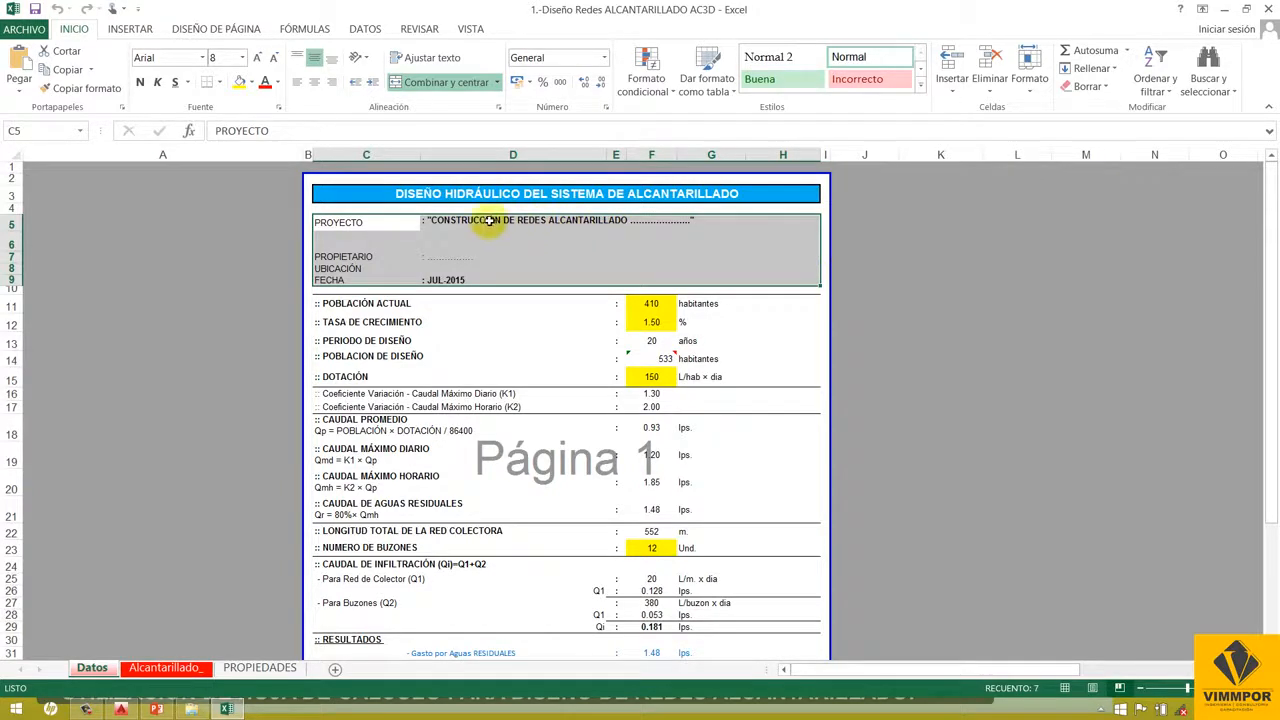
{"action": "left_click", "coordinate": [451, 220]}
{"action": "left_click", "coordinate": [337, 223]}
{"action": "left_click_drag", "start_coordinate": [495, 228], "coordinate": [716, 282]}
{"action": "left_click", "coordinate": [469, 226]}
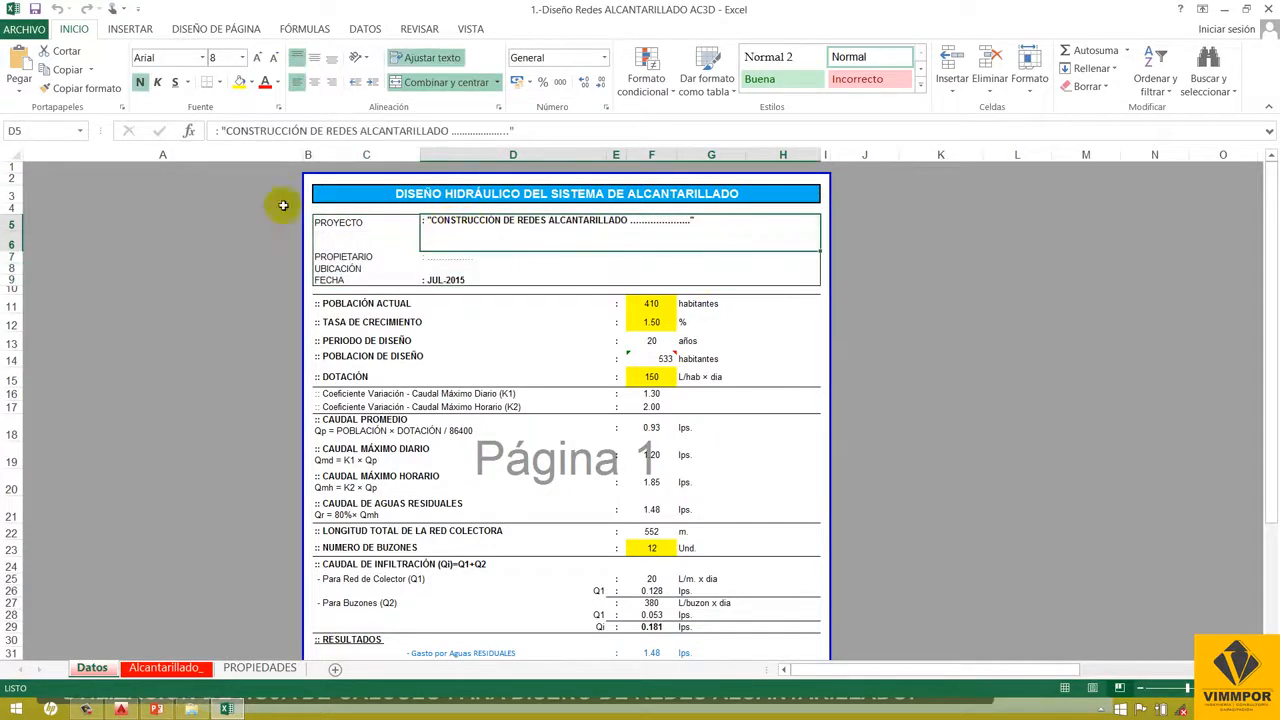
{"action": "left_click_drag", "start_coordinate": [351, 236], "coordinate": [655, 282]}
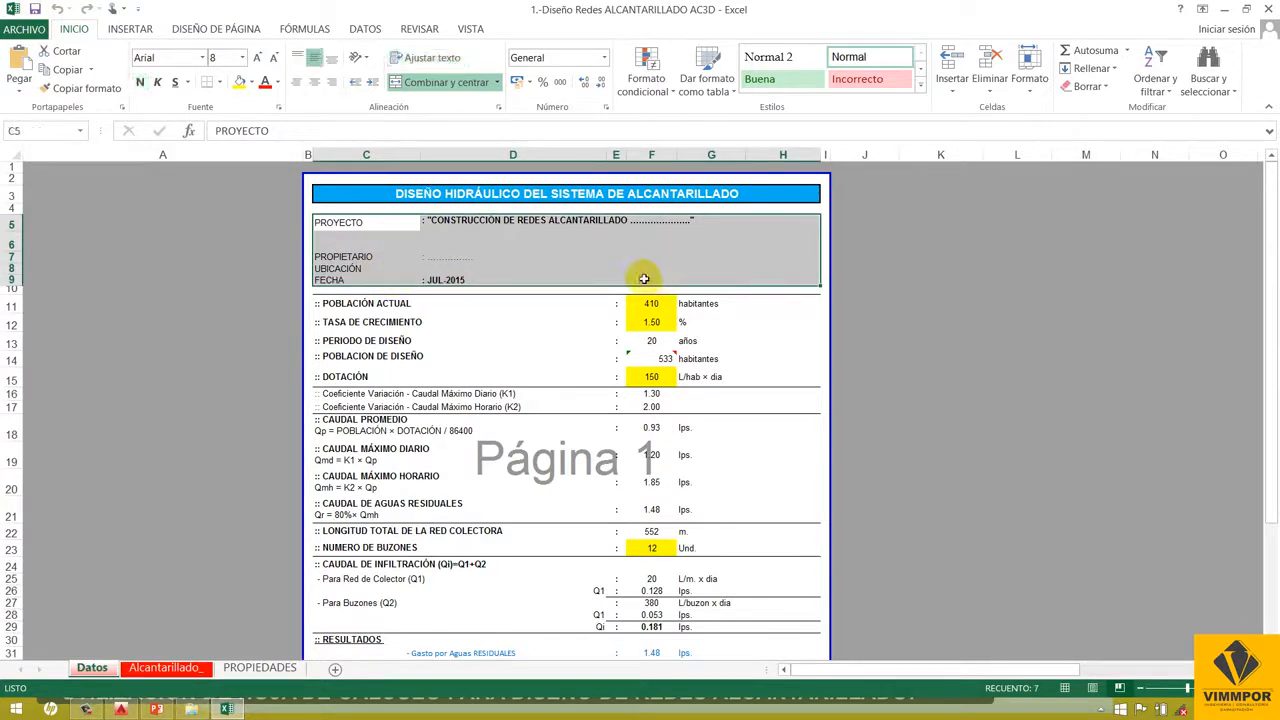
{"action": "left_click", "coordinate": [500, 229]}
{"action": "left_click_drag", "start_coordinate": [366, 223], "coordinate": [766, 285]}
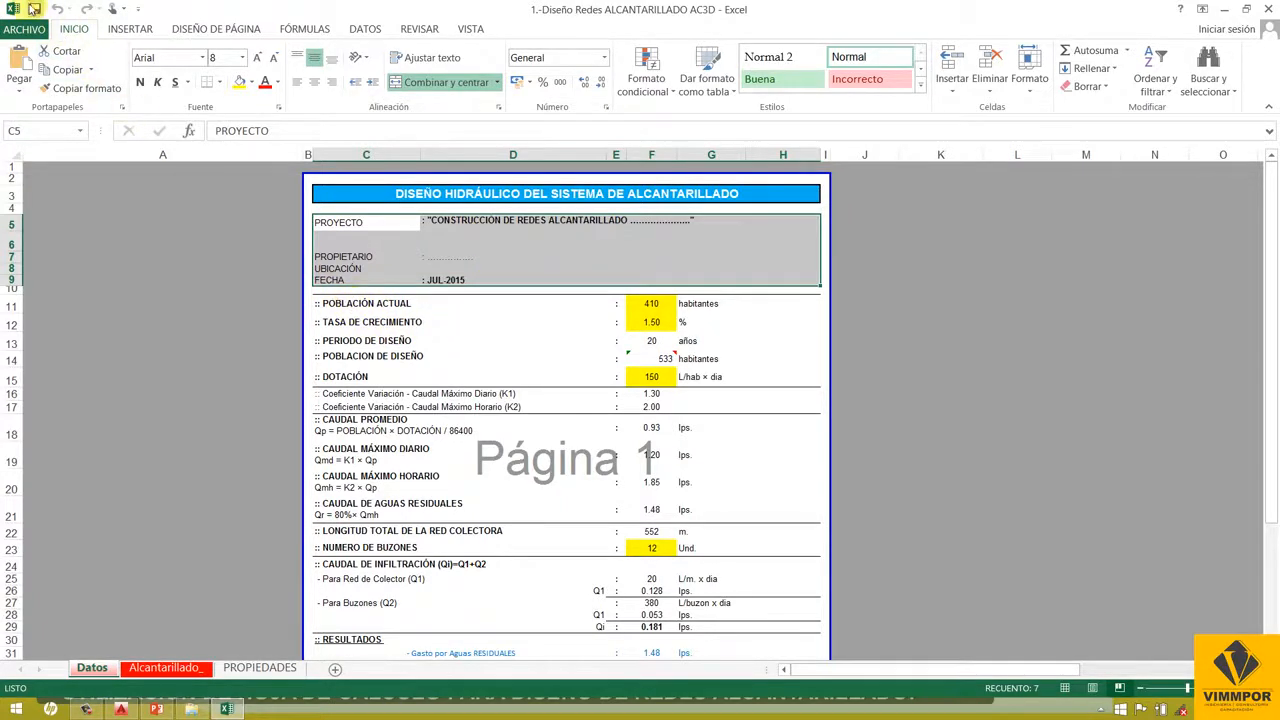
- Check the current population and growth rate inputs in rows 11 and 12 of the Datos sheet
{"action": "left_click", "coordinate": [372, 302]}
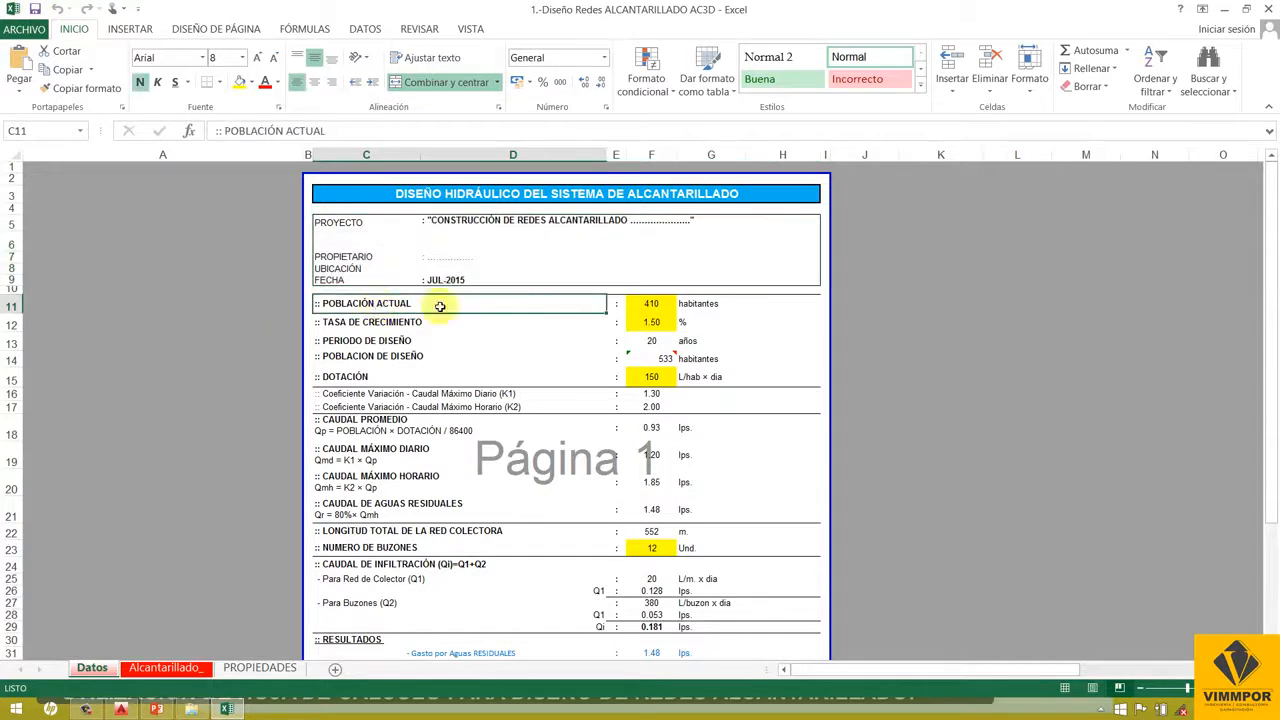
{"action": "left_click", "coordinate": [651, 304]}
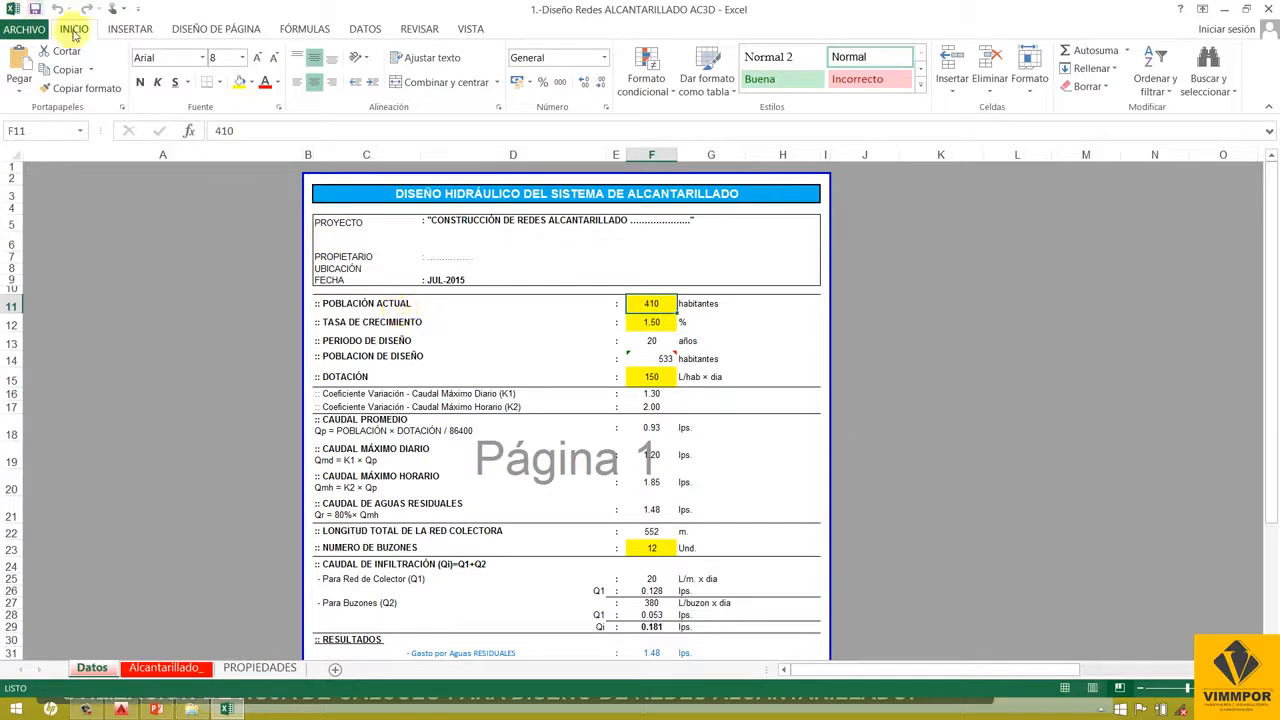
{"action": "left_click", "coordinate": [724, 322]}
{"action": "left_click", "coordinate": [770, 324]}
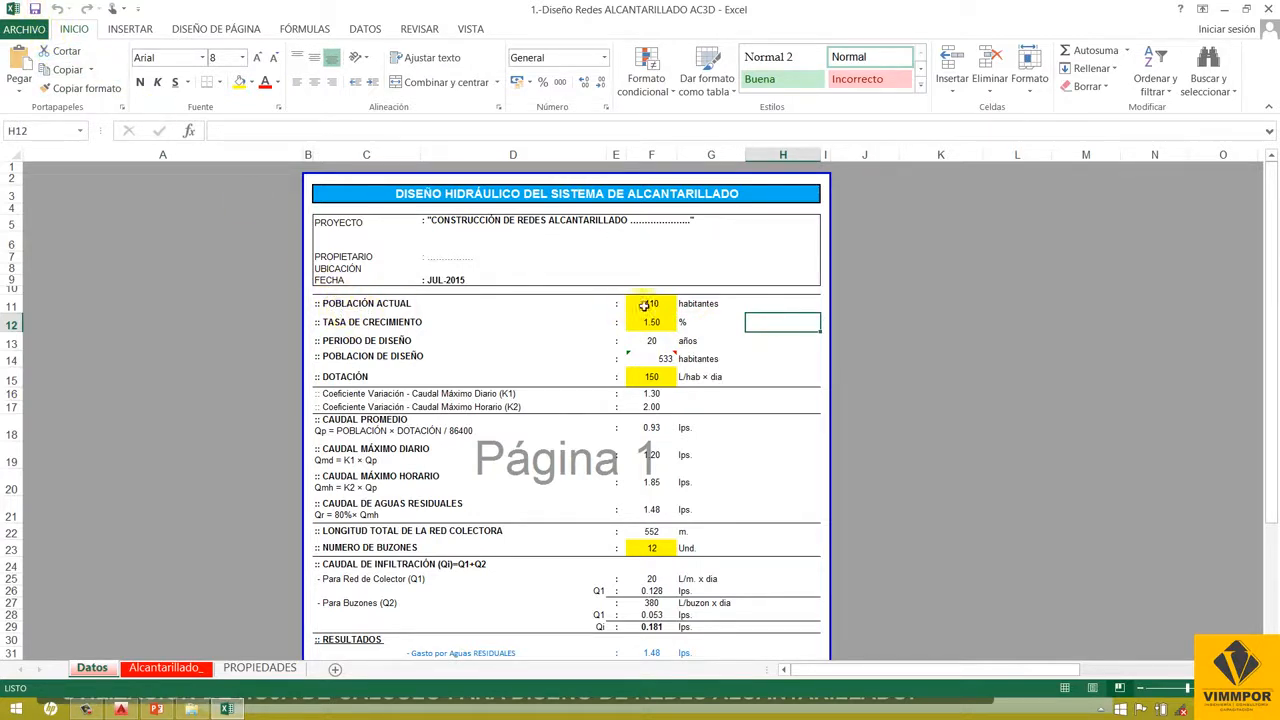
{"action": "left_click", "coordinate": [687, 304]}
{"action": "left_click", "coordinate": [643, 308]}
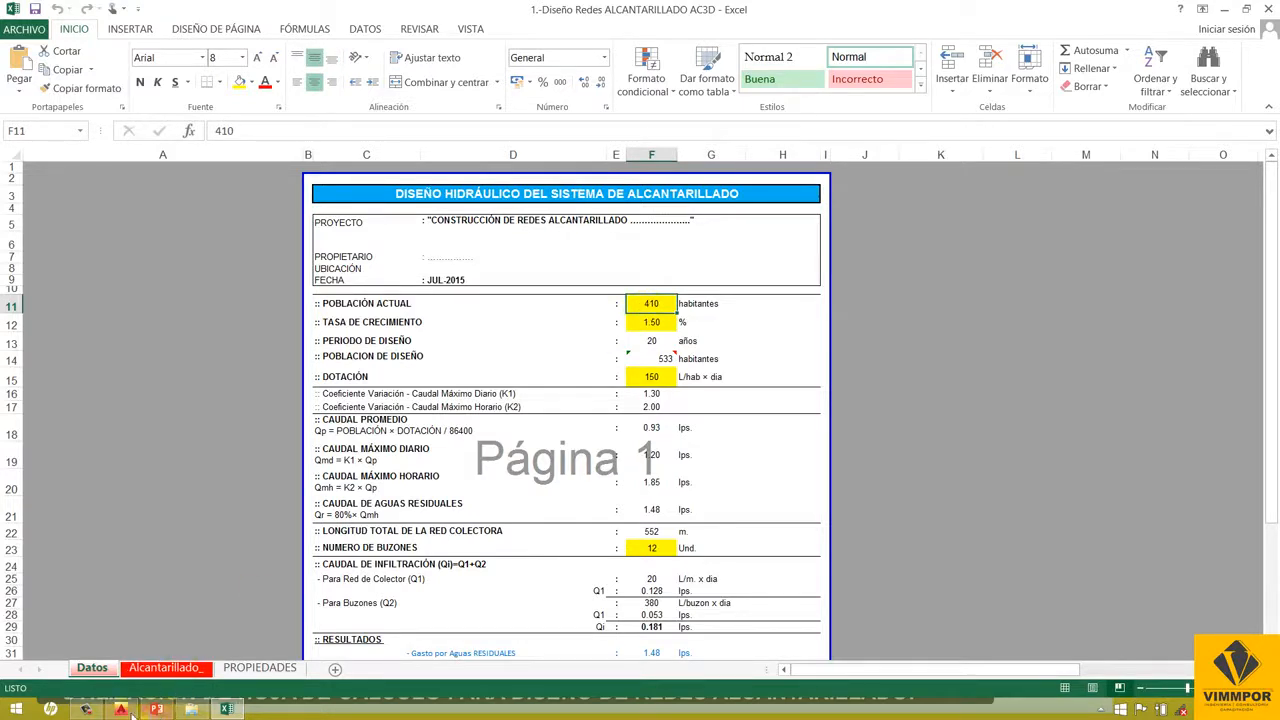
{"action": "left_click", "coordinate": [645, 321]}
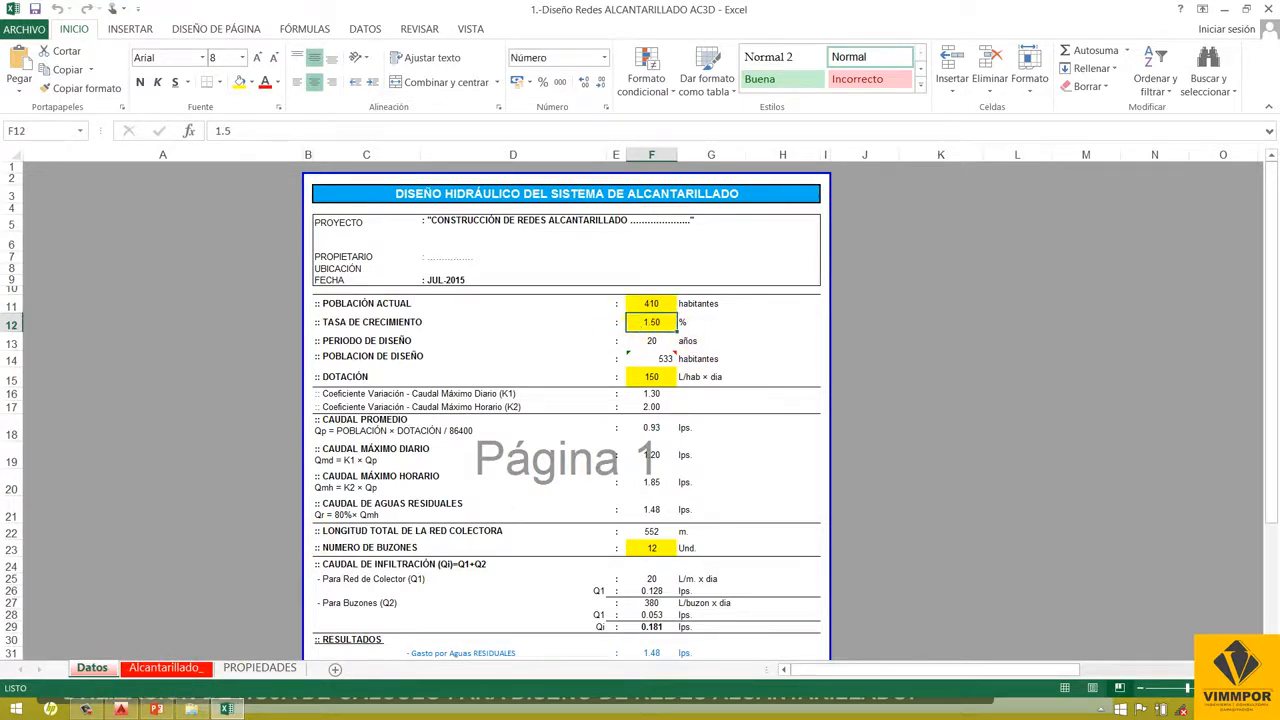
- Switch to AutoCAD and begin opening an existing drawing, browsing the desktop folder for it
{"action": "left_click", "coordinate": [121, 710]}
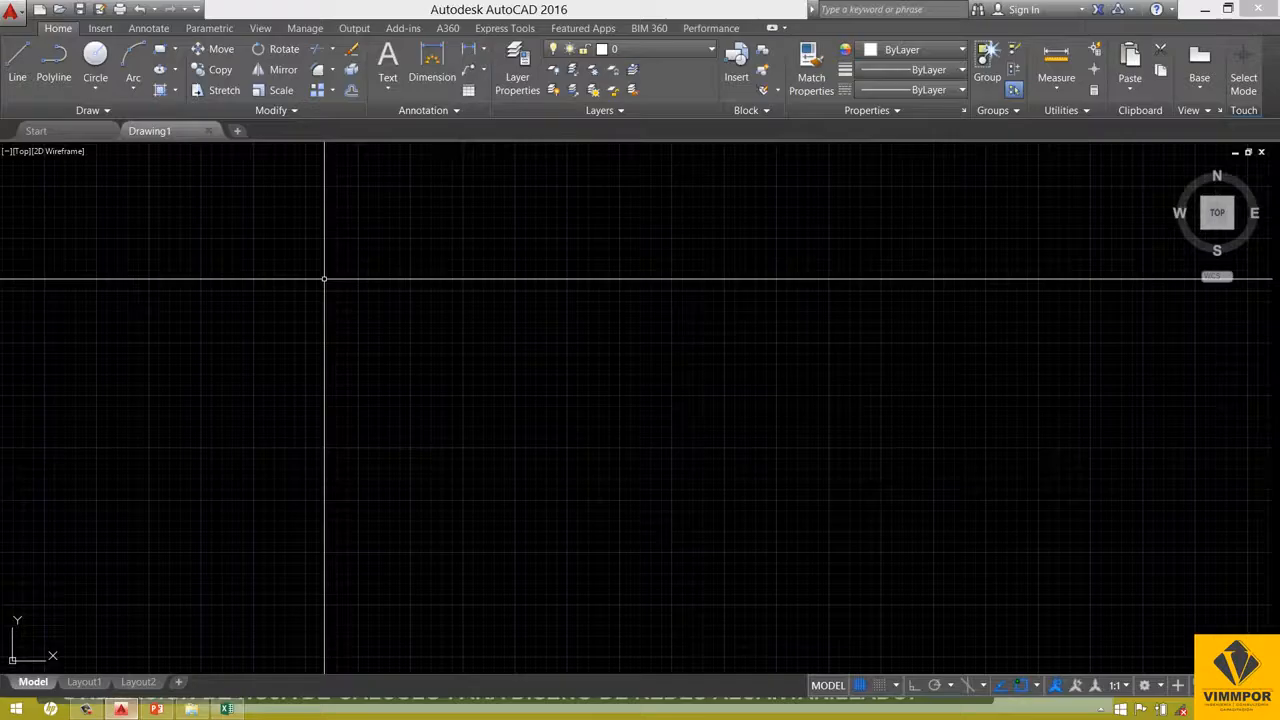
{"action": "left_click", "coordinate": [60, 10]}
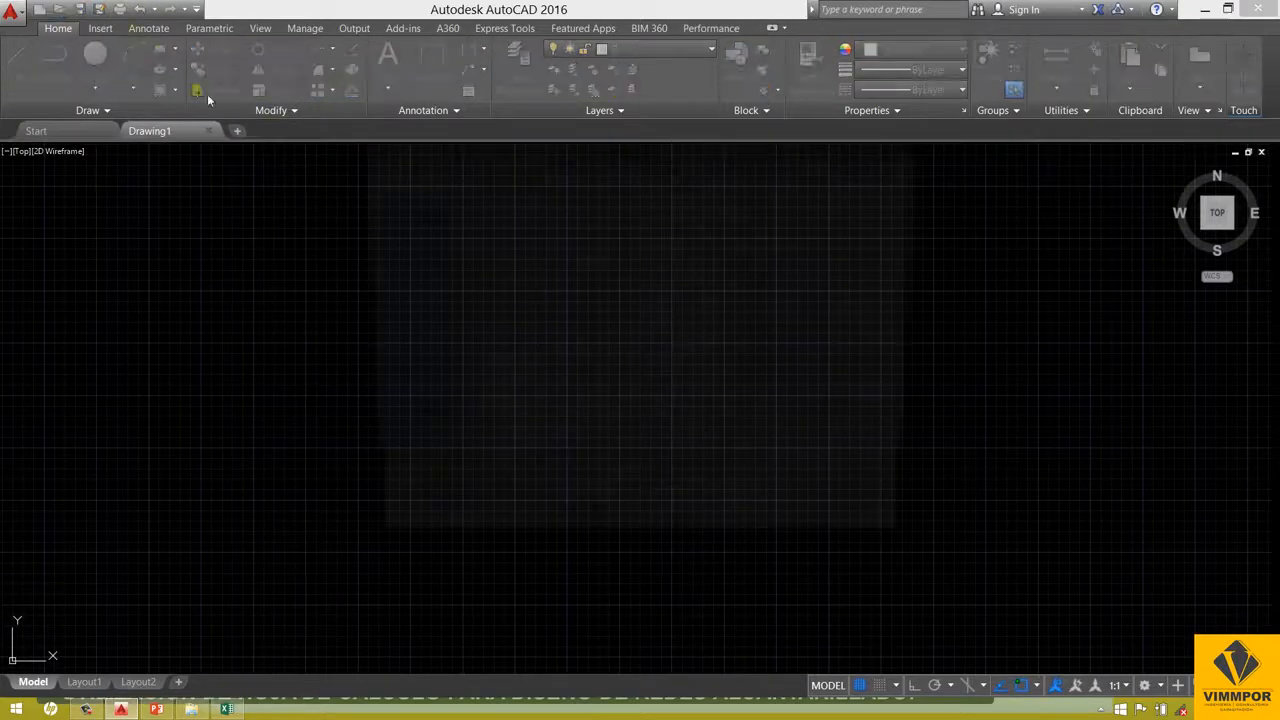
{"action": "left_click", "coordinate": [371, 447]}
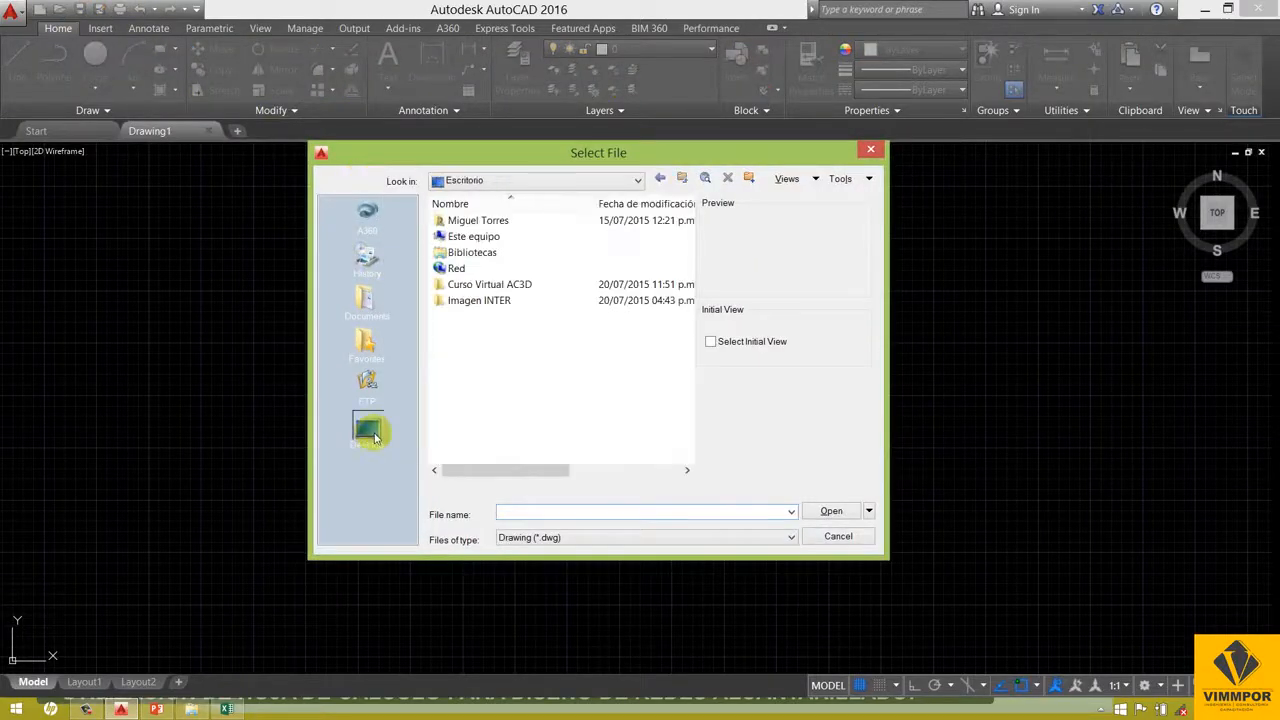
{"action": "left_click", "coordinate": [466, 243]}
{"action": "double_click", "coordinate": [466, 243]}
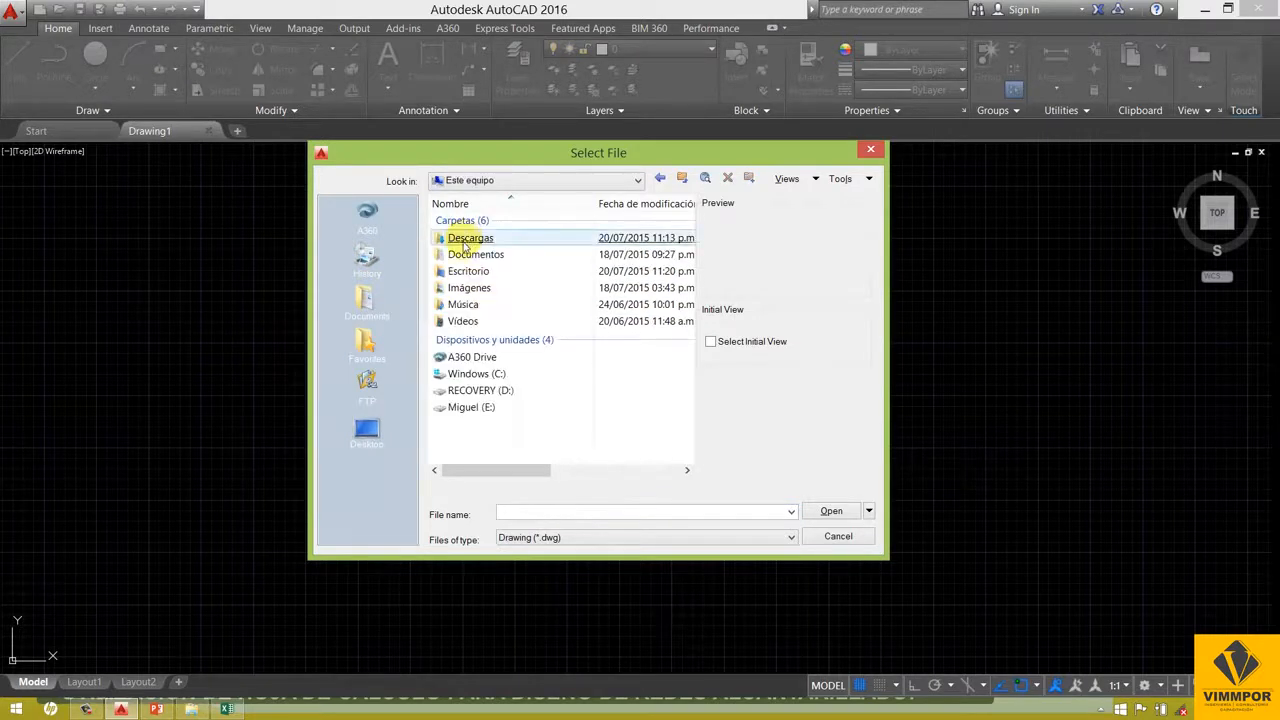
{"action": "left_click", "coordinate": [466, 410]}
{"action": "double_click", "coordinate": [466, 410]}
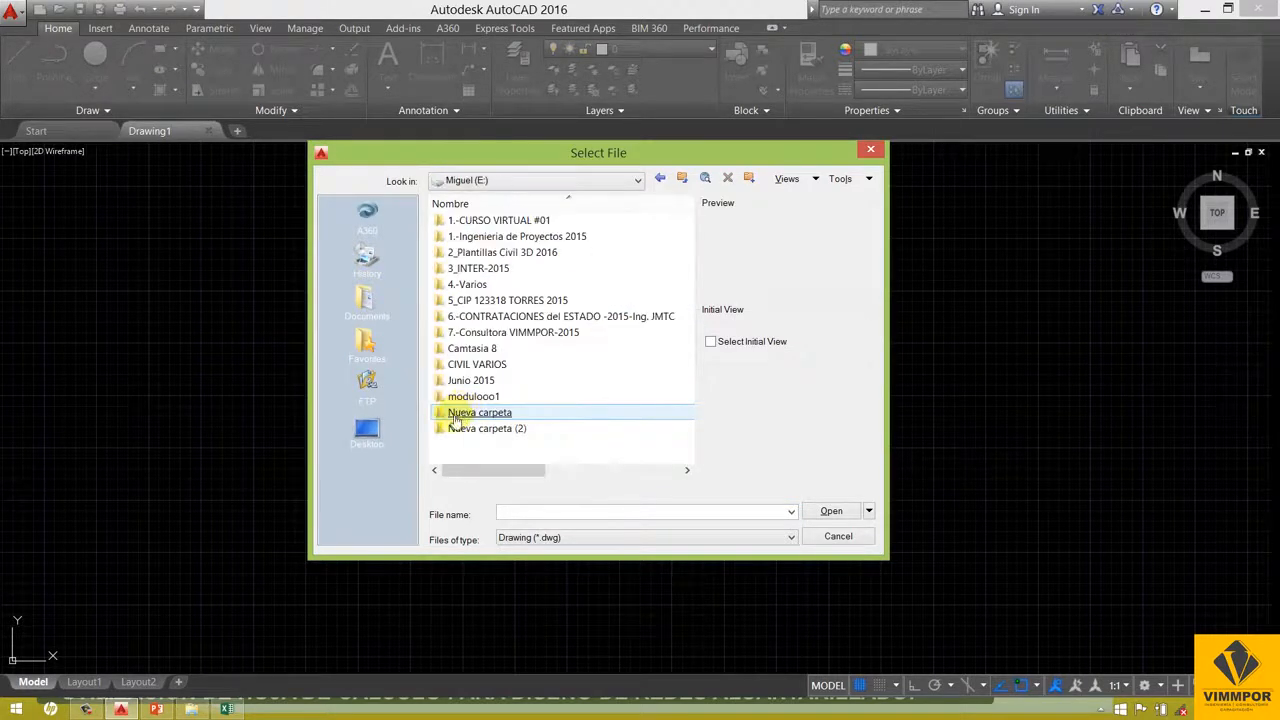
{"action": "left_click", "coordinate": [367, 432]}
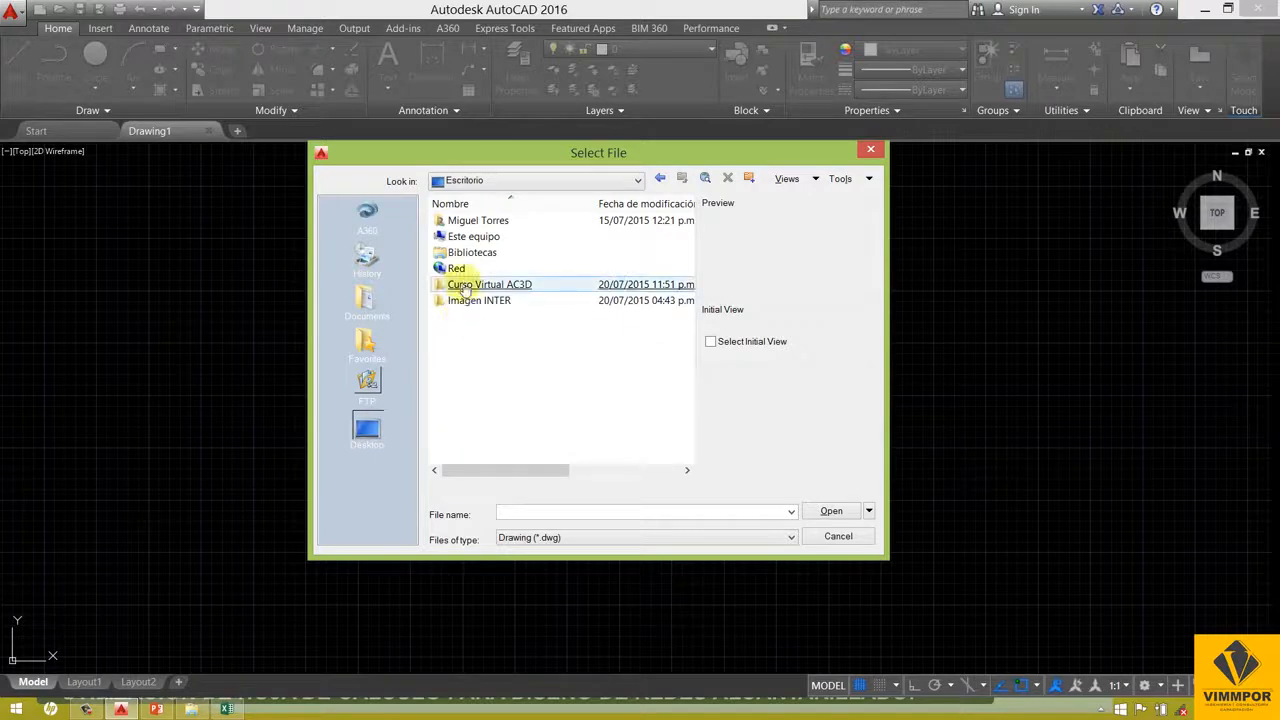
{"action": "left_click", "coordinate": [455, 240]}
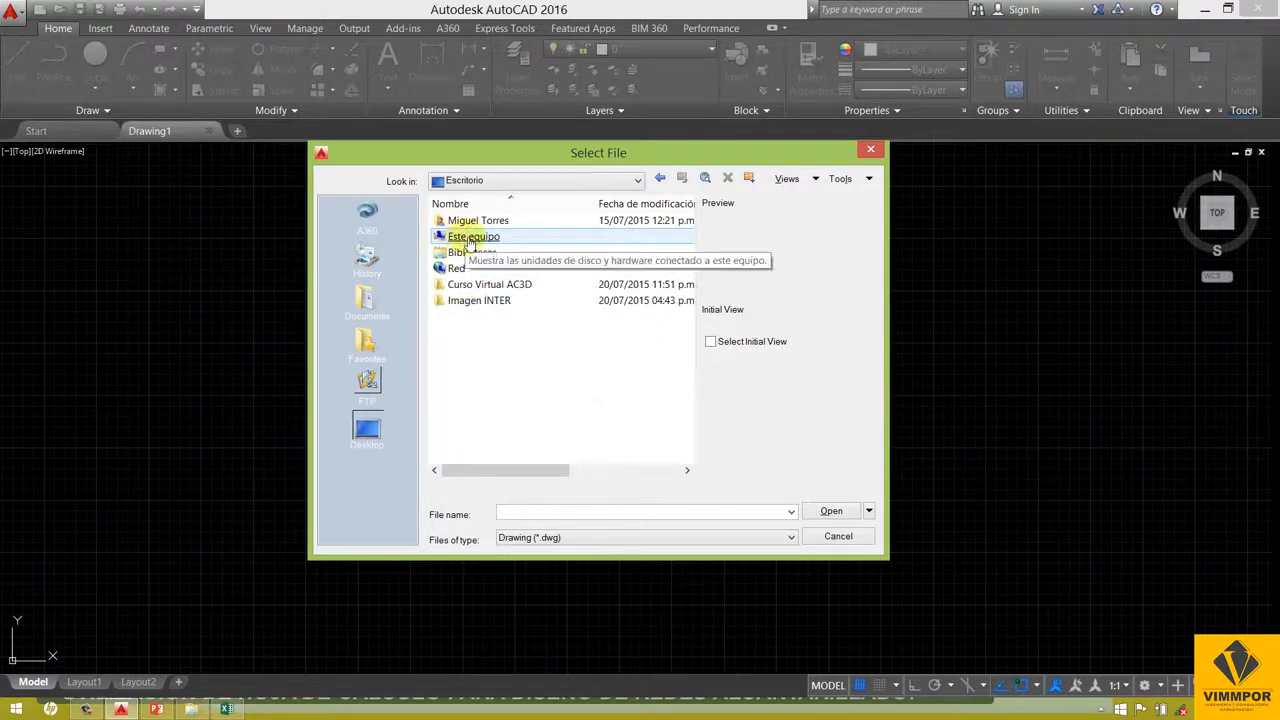
- Open the drawing PLANO alcantarillado from the Materiales_Curso Alcant. AC3D folder inside Curso Virtual AC3D
{"action": "double_click", "coordinate": [466, 286]}
{"action": "double_click", "coordinate": [466, 224]}
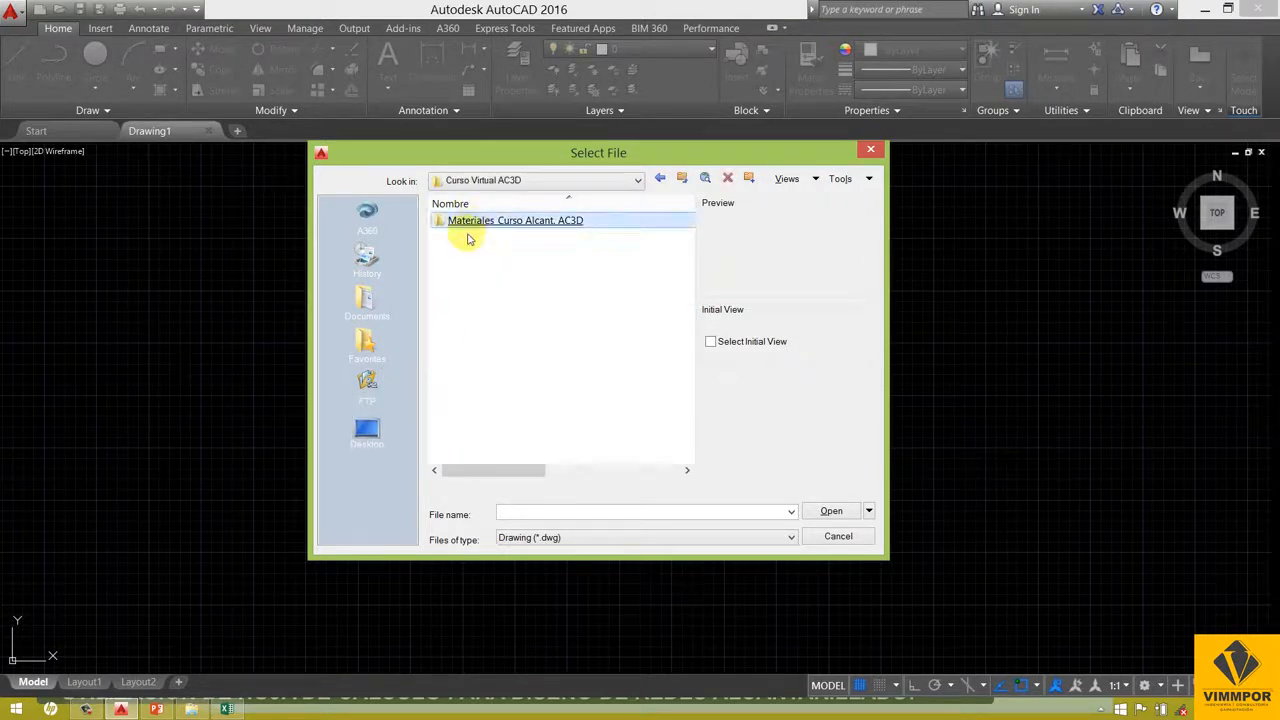
{"action": "left_click", "coordinate": [480, 258]}
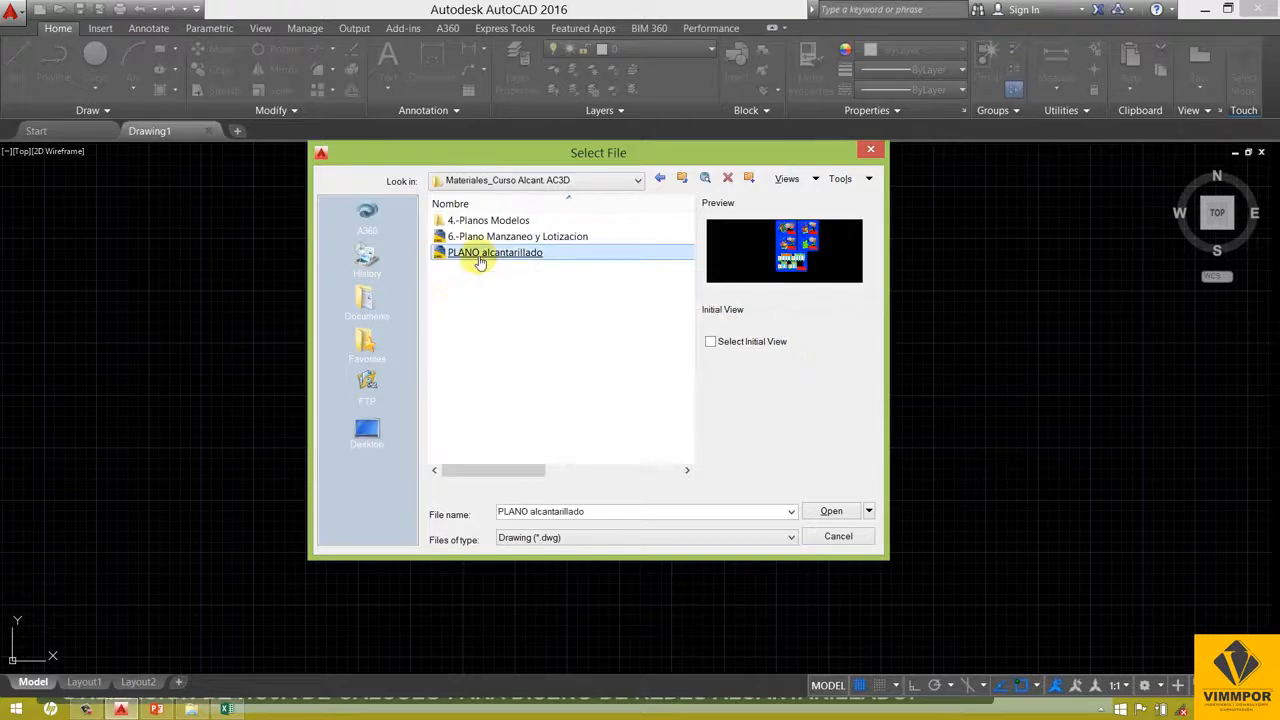
{"action": "double_click", "coordinate": [480, 262]}
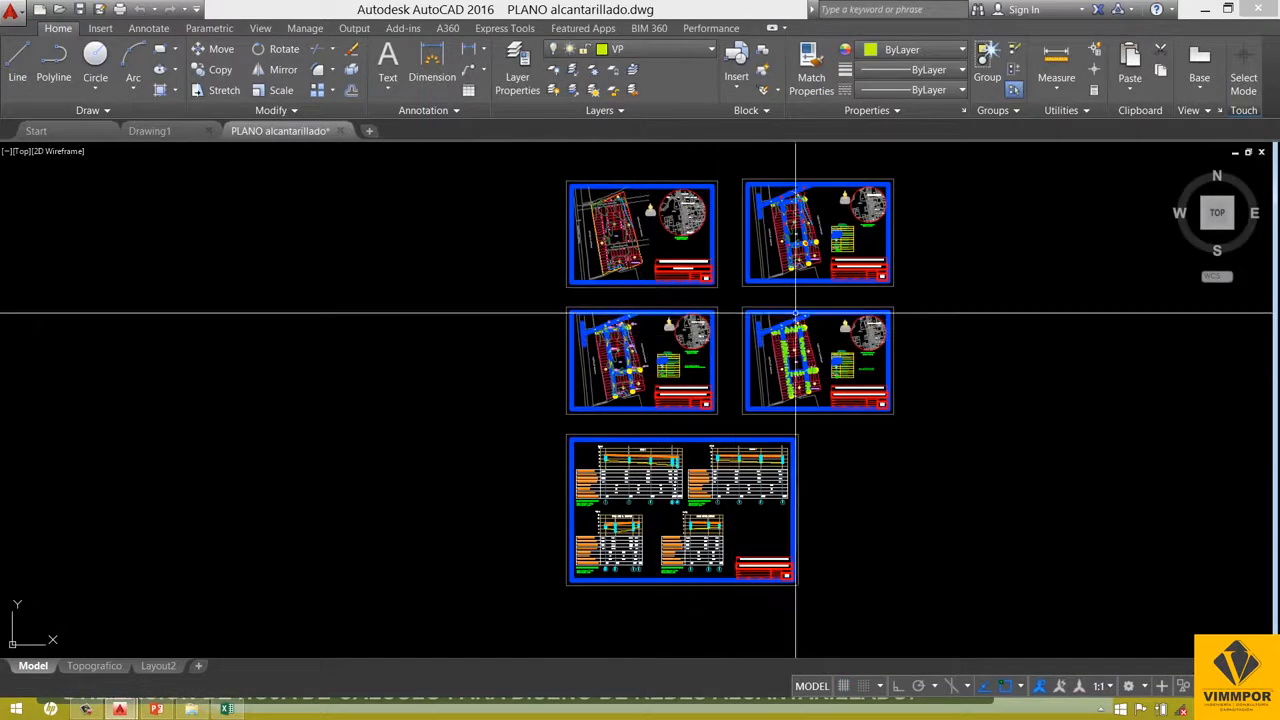
- Inspect the sewer network schematic on sheet 02 and close the empty Drawing1 drawing
{"action": "scroll", "coordinate": [612, 355], "scroll_direction": "up", "scroll_amount": 8}
{"action": "mouse_move", "coordinate": [611, 322]}
{"action": "left_mouse_down"}
{"action": "mouse_move", "coordinate": [573, 360]}
{"action": "mouse_move", "coordinate": [564, 341]}
{"action": "left_mouse_up"}
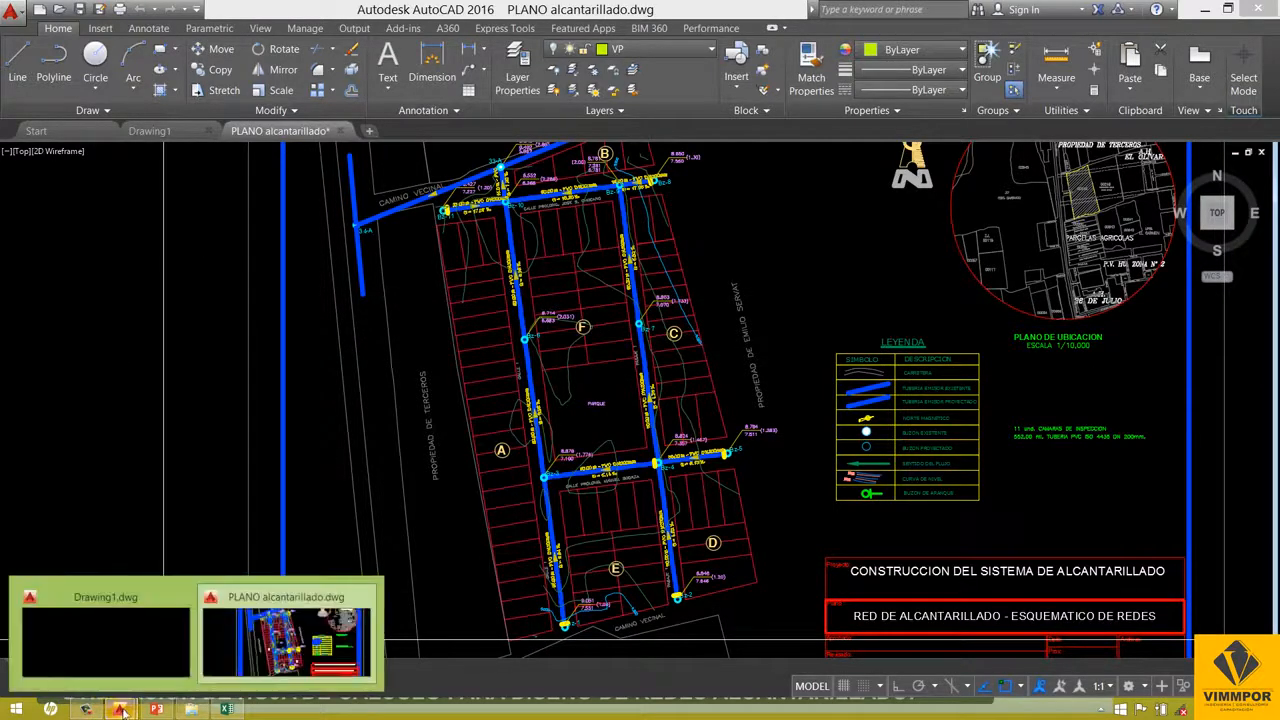
{"action": "mouse_move", "coordinate": [120, 709]}
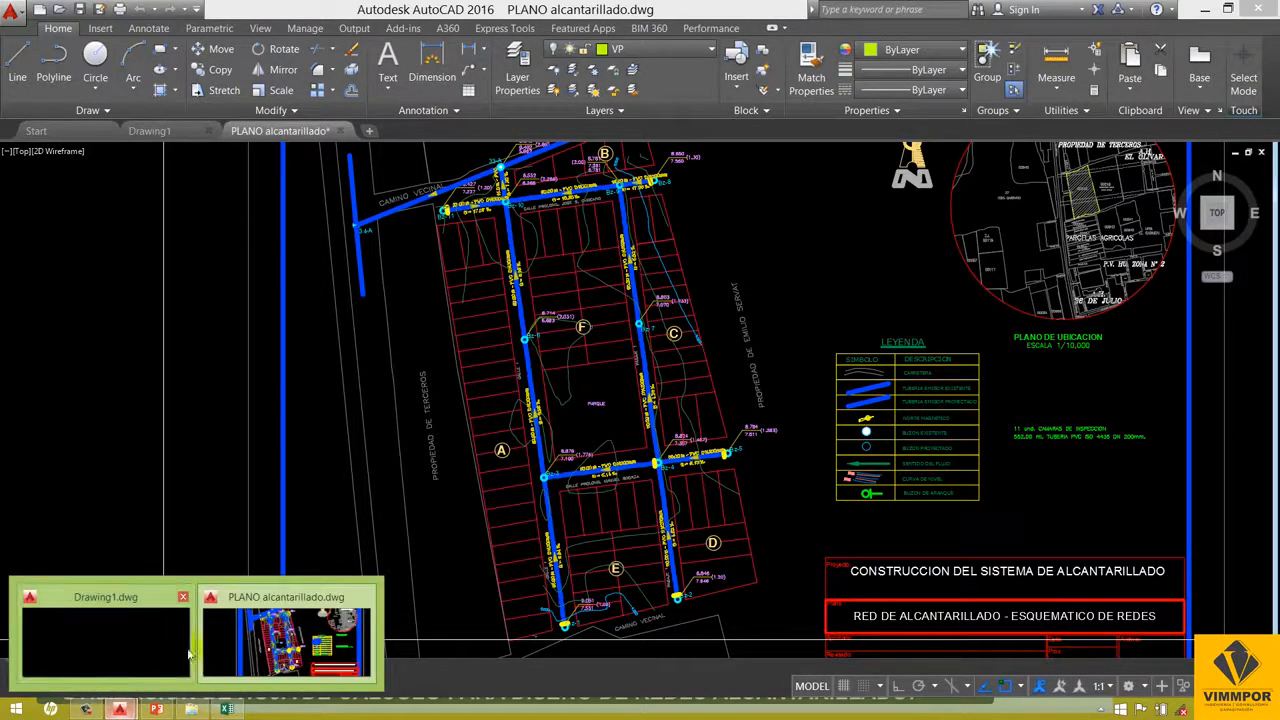
{"action": "left_click", "coordinate": [209, 137]}
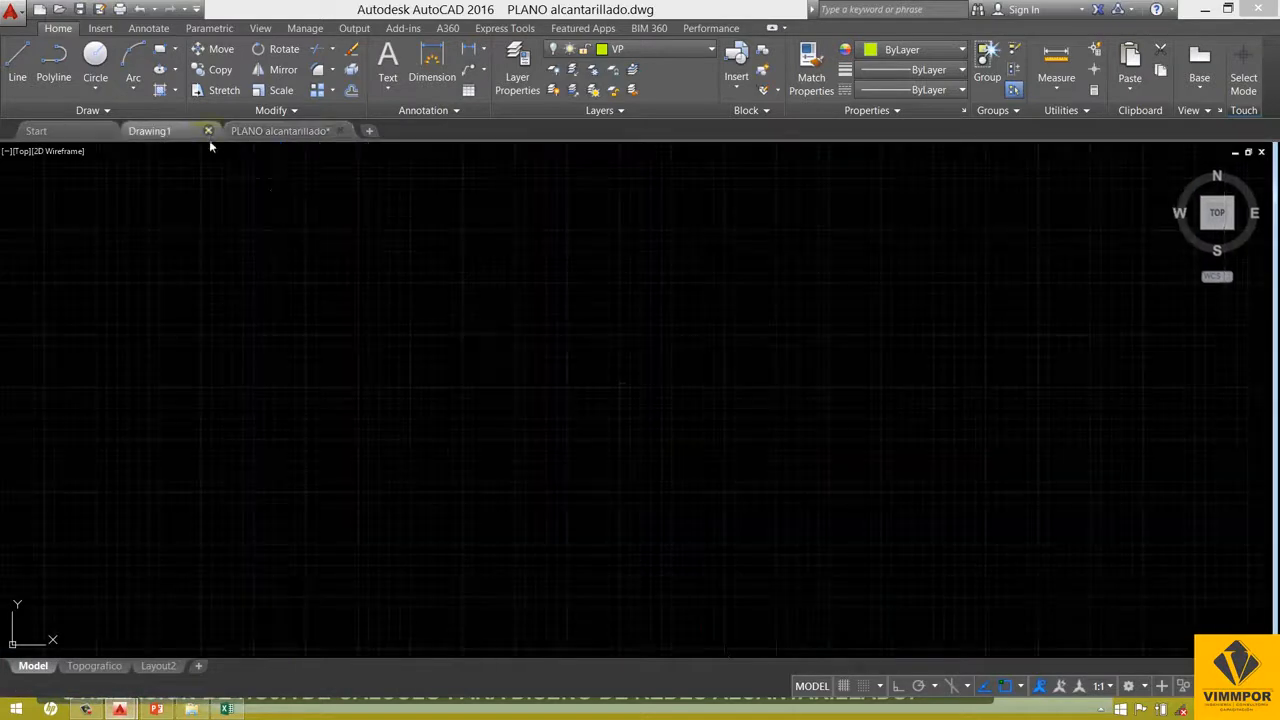
{"action": "left_click", "coordinate": [208, 131]}
{"action": "scroll", "coordinate": [457, 409], "scroll_direction": "down", "scroll_amount": 3}
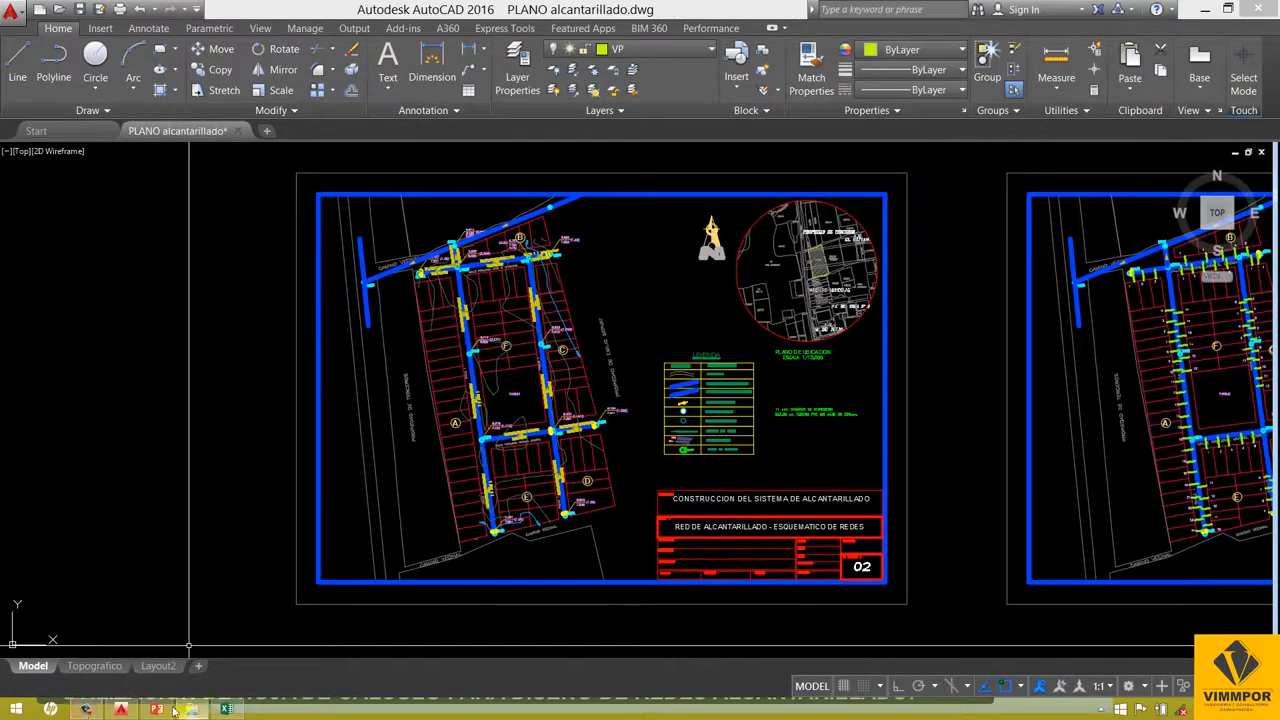
- Switch back to the Excel workbook and review the current population and the growth rate with its unit
{"action": "left_click", "coordinate": [226, 710]}
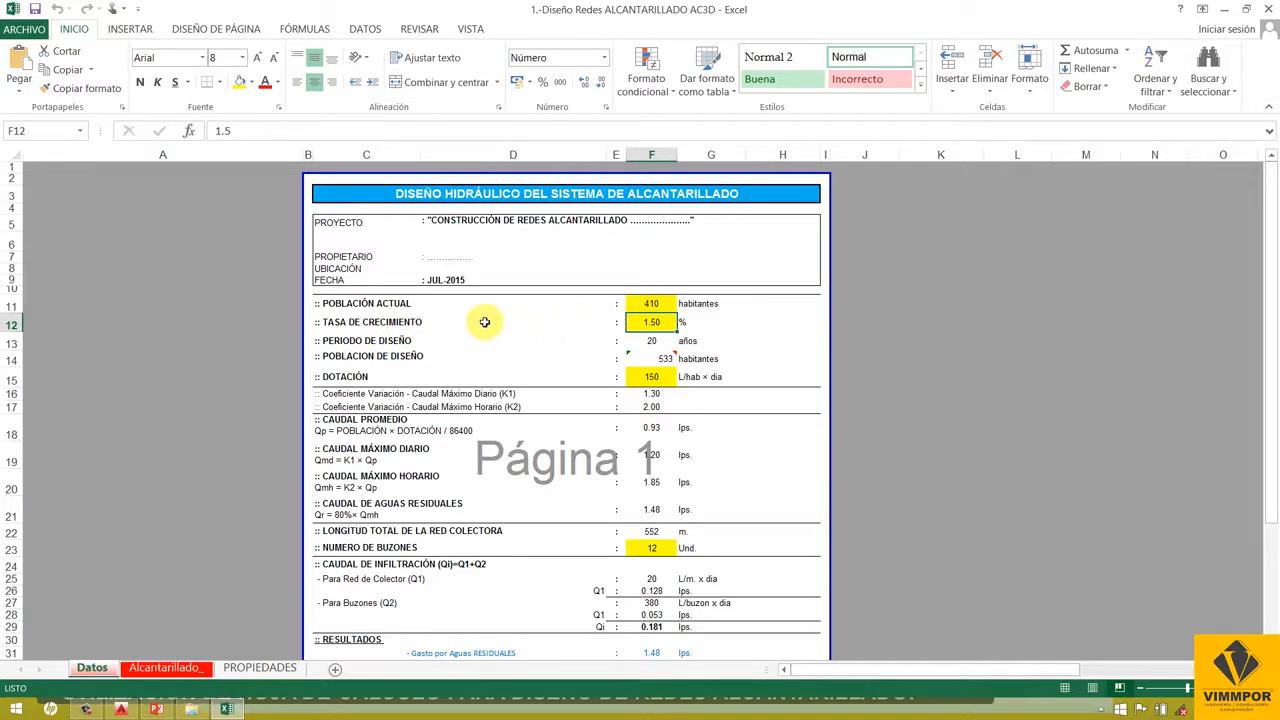
{"action": "left_click", "coordinate": [652, 303]}
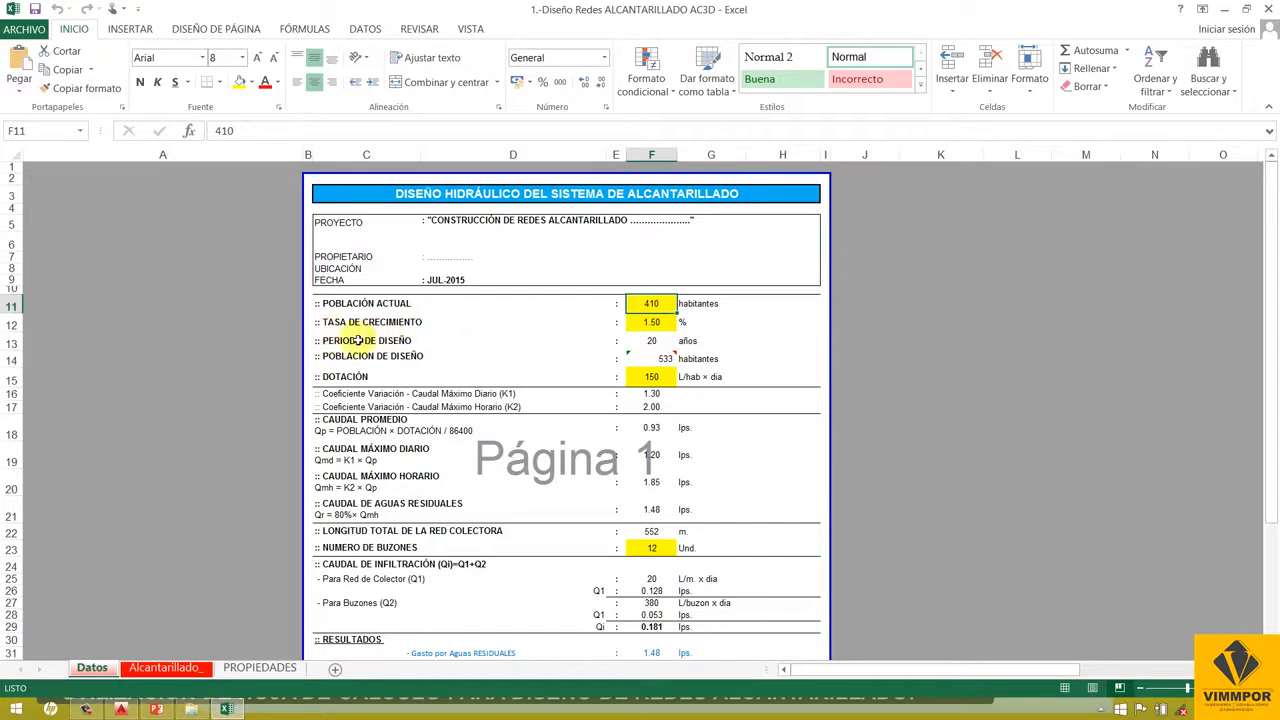
{"action": "left_click", "coordinate": [657, 323]}
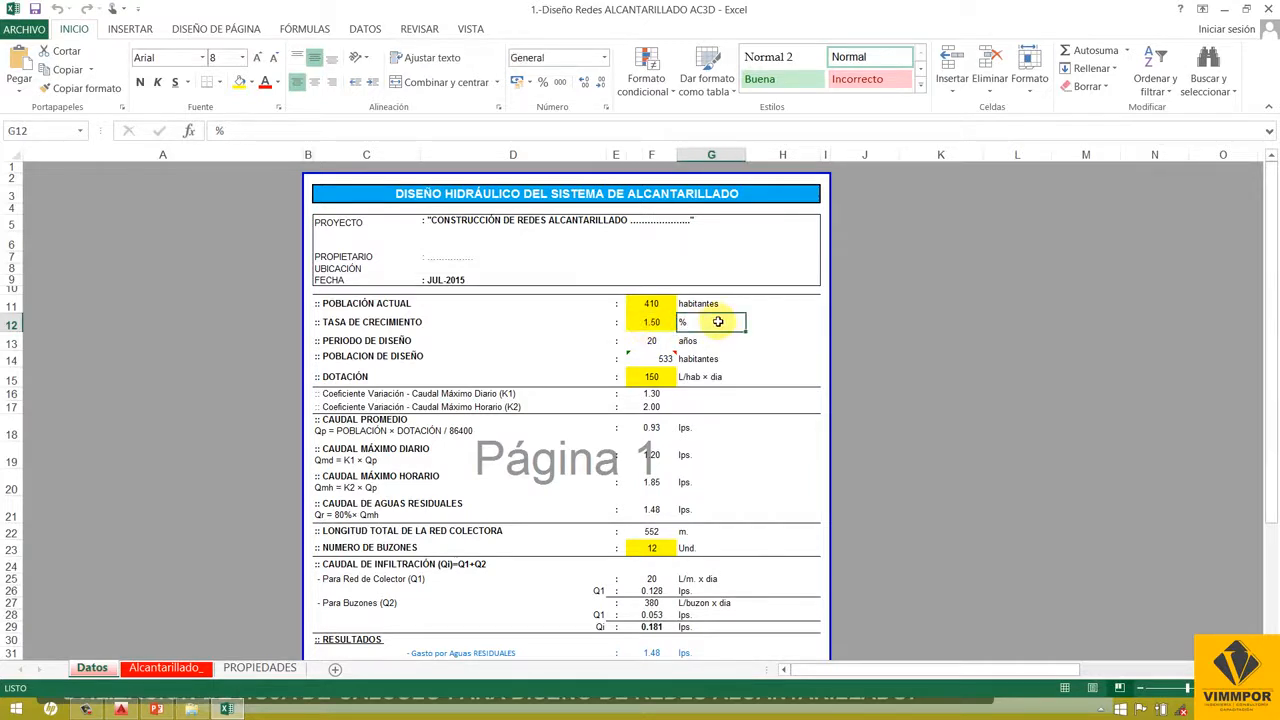
{"action": "left_click", "coordinate": [770, 321]}
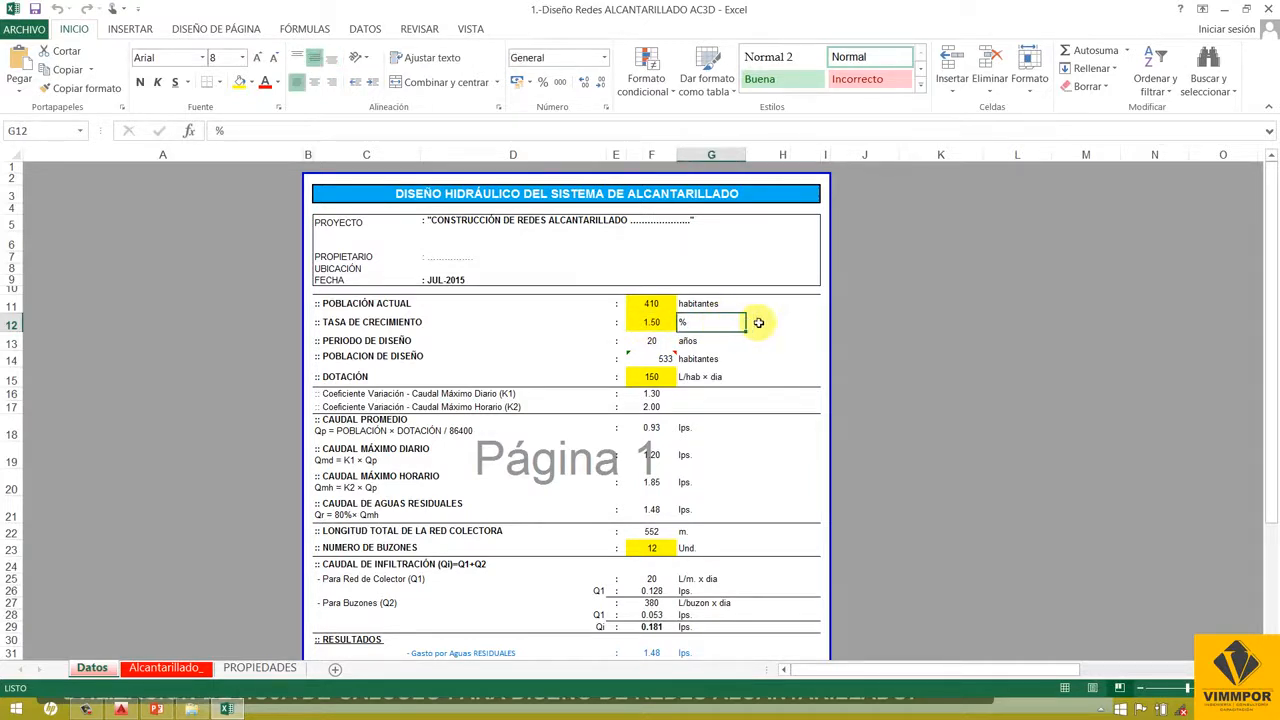
{"action": "left_click", "coordinate": [703, 322]}
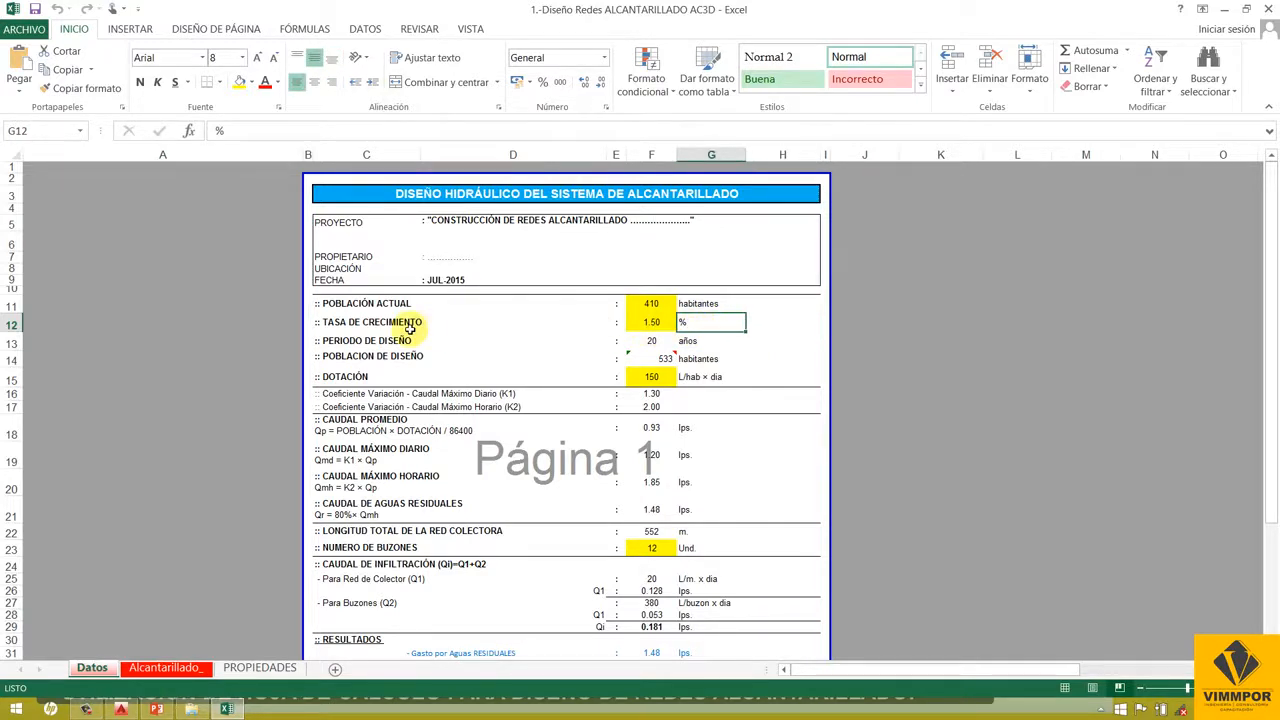
- Examine the design period label, value and unit in row 13 of the Datos sheet
{"action": "left_click", "coordinate": [650, 341]}
{"action": "left_click", "coordinate": [350, 341]}
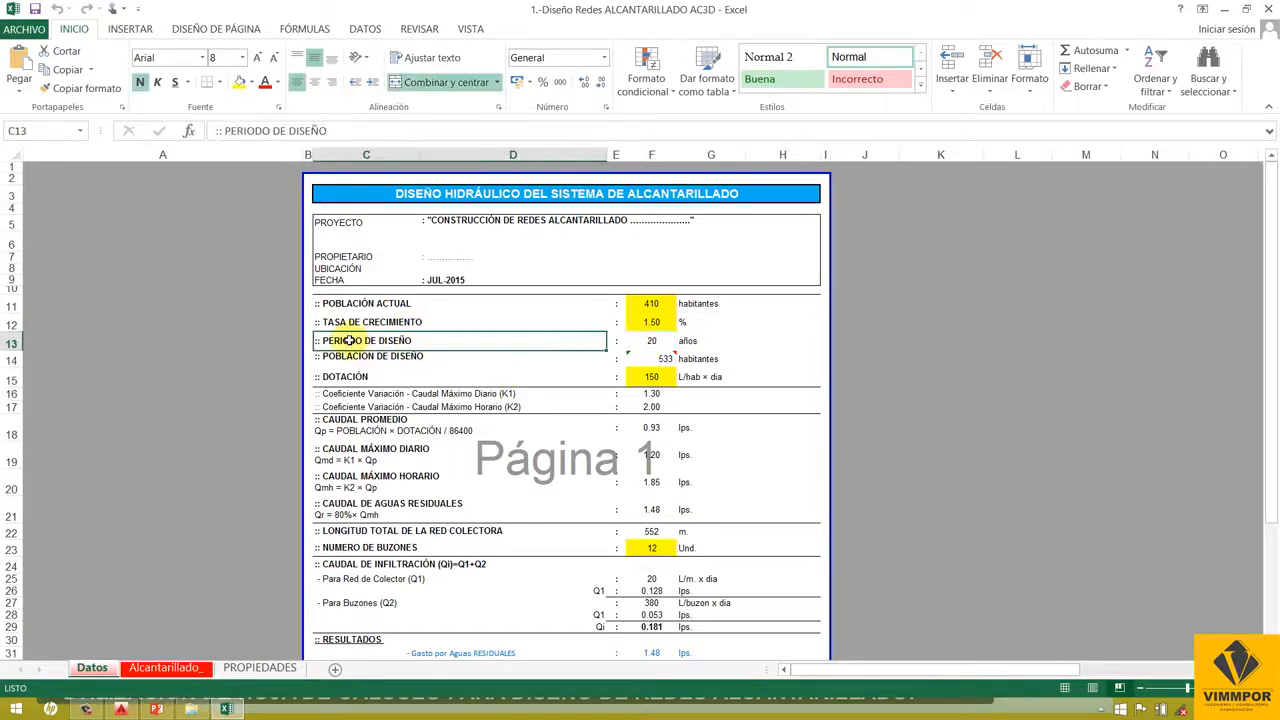
{"action": "left_click", "coordinate": [650, 342]}
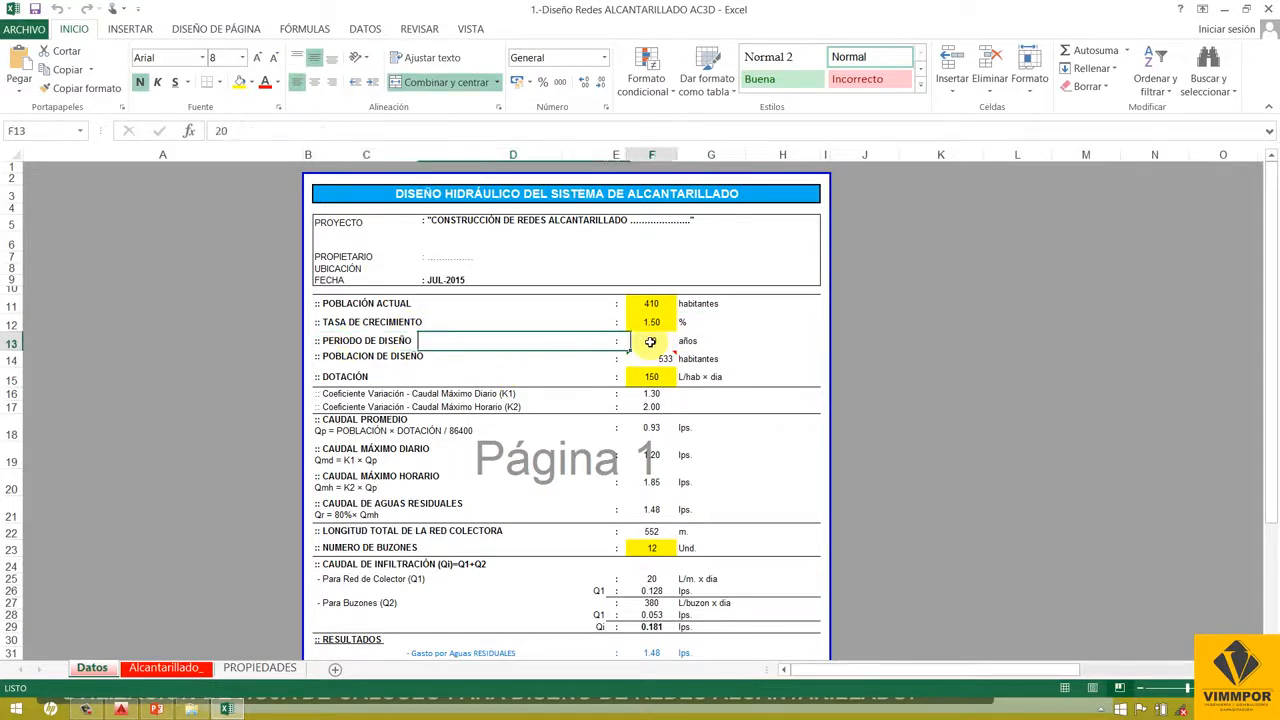
{"action": "left_click", "coordinate": [380, 343]}
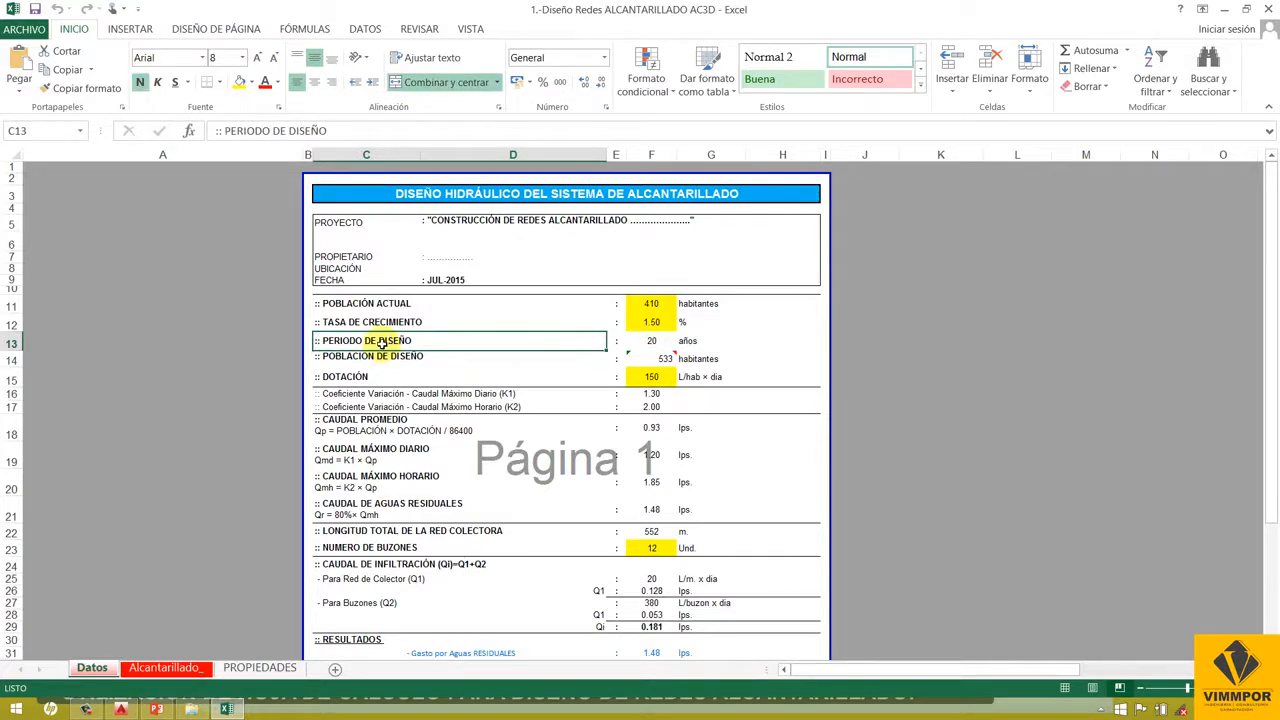
{"action": "left_click", "coordinate": [722, 341]}
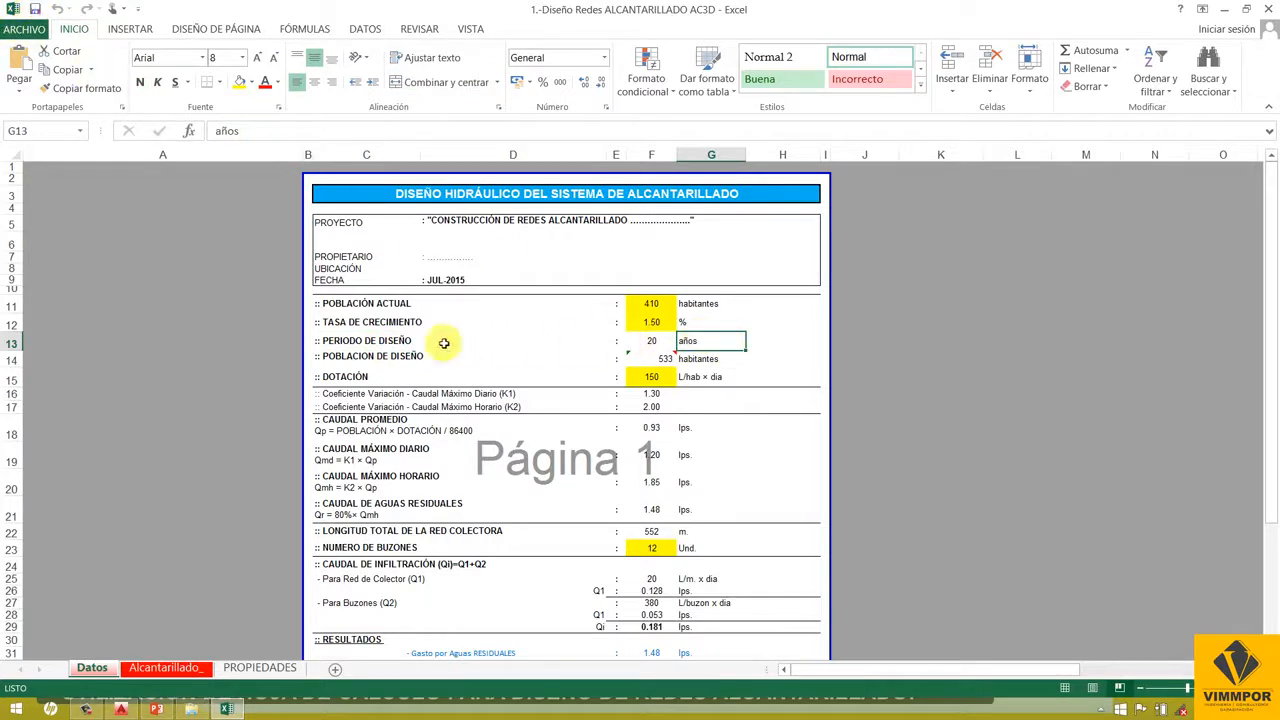
{"action": "left_click", "coordinate": [380, 343]}
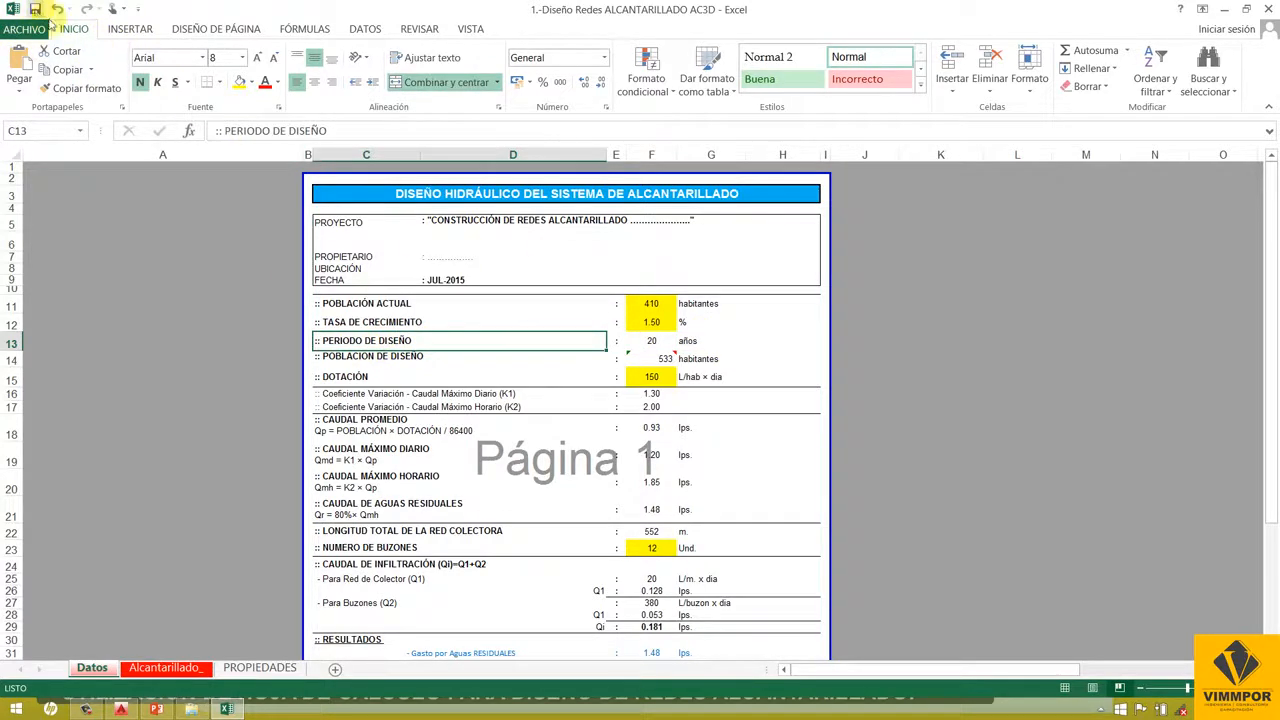
- Review the design period value, then the design population in row 14 with its calculation-method comment
{"action": "left_click", "coordinate": [651, 341]}
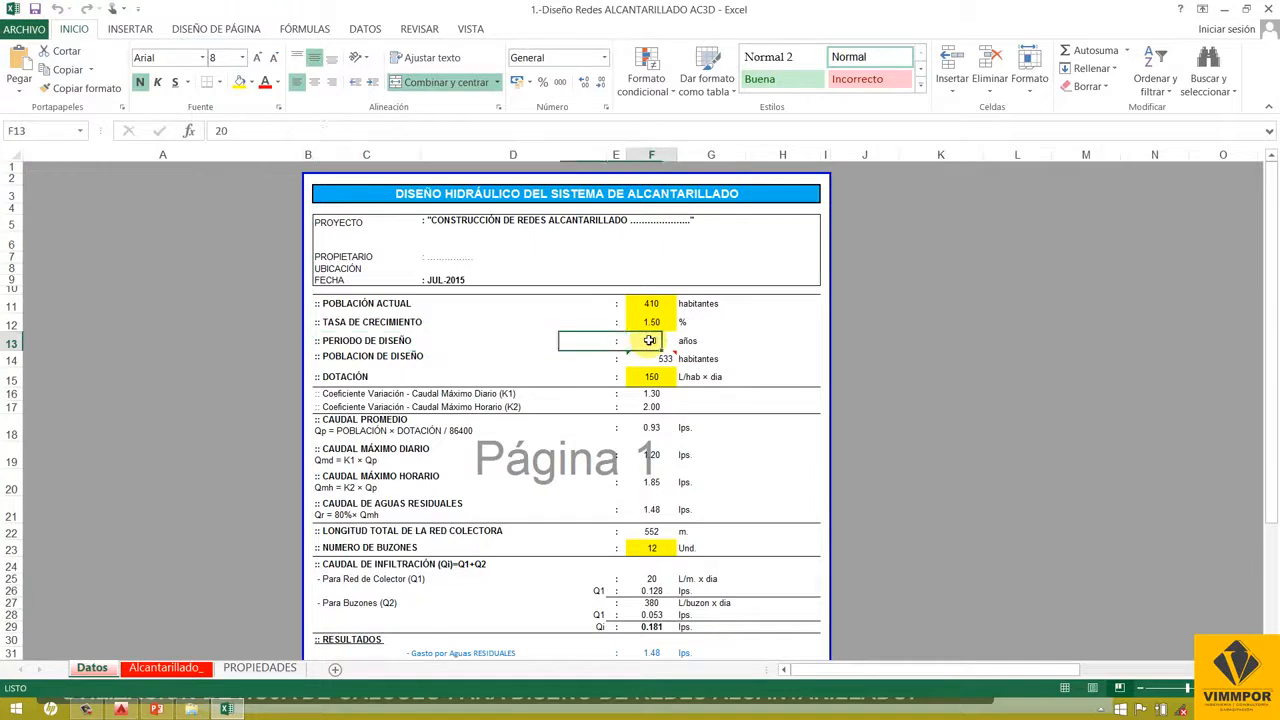
{"action": "left_click", "coordinate": [748, 341]}
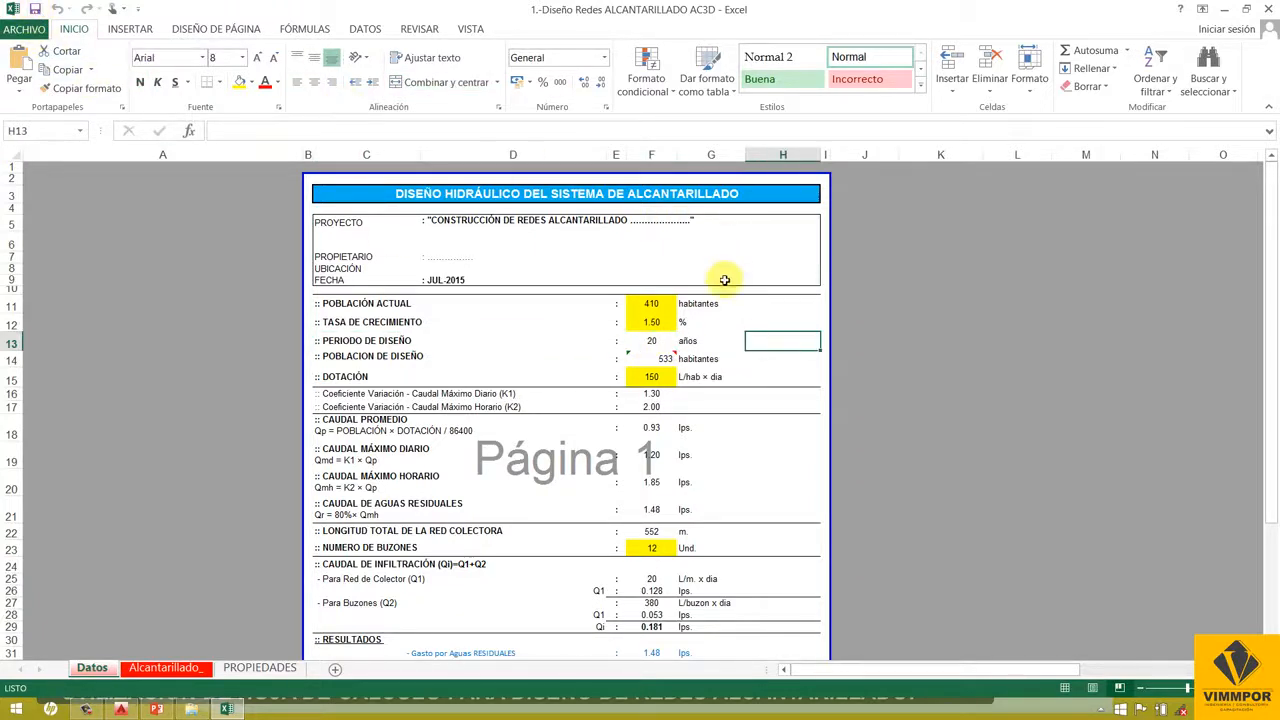
{"action": "left_click", "coordinate": [348, 358]}
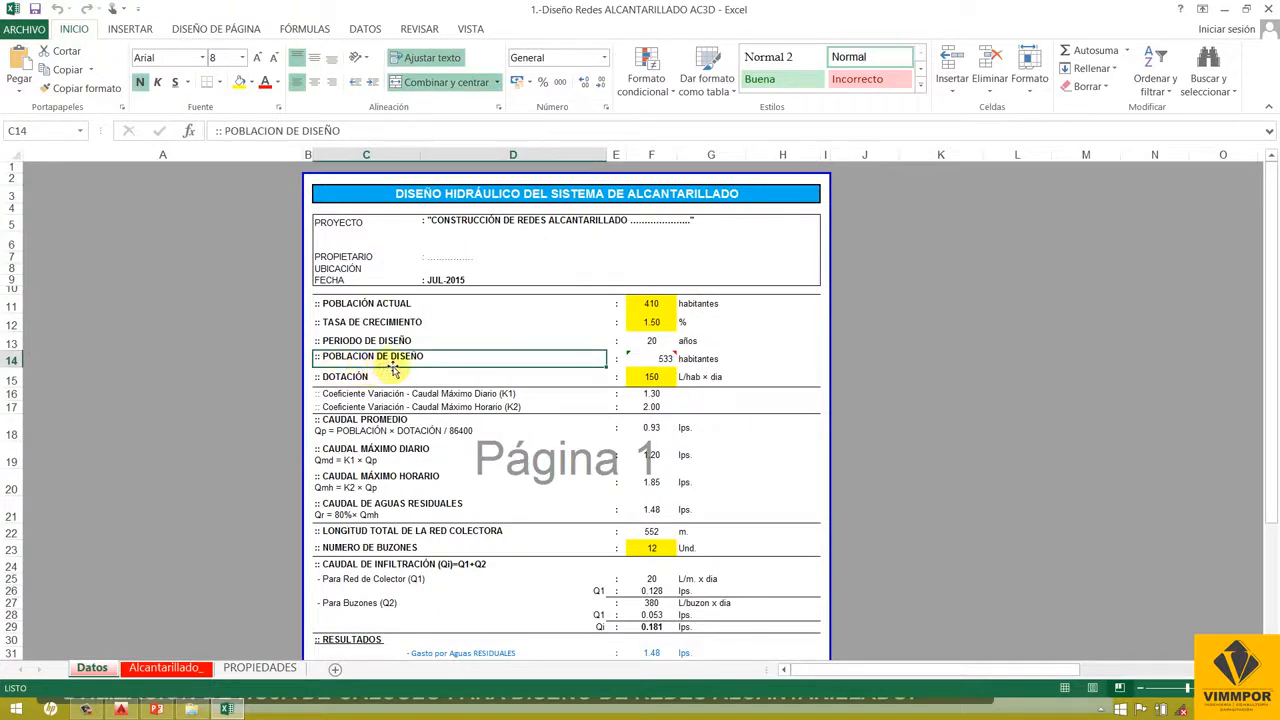
{"action": "mouse_move", "coordinate": [657, 357]}
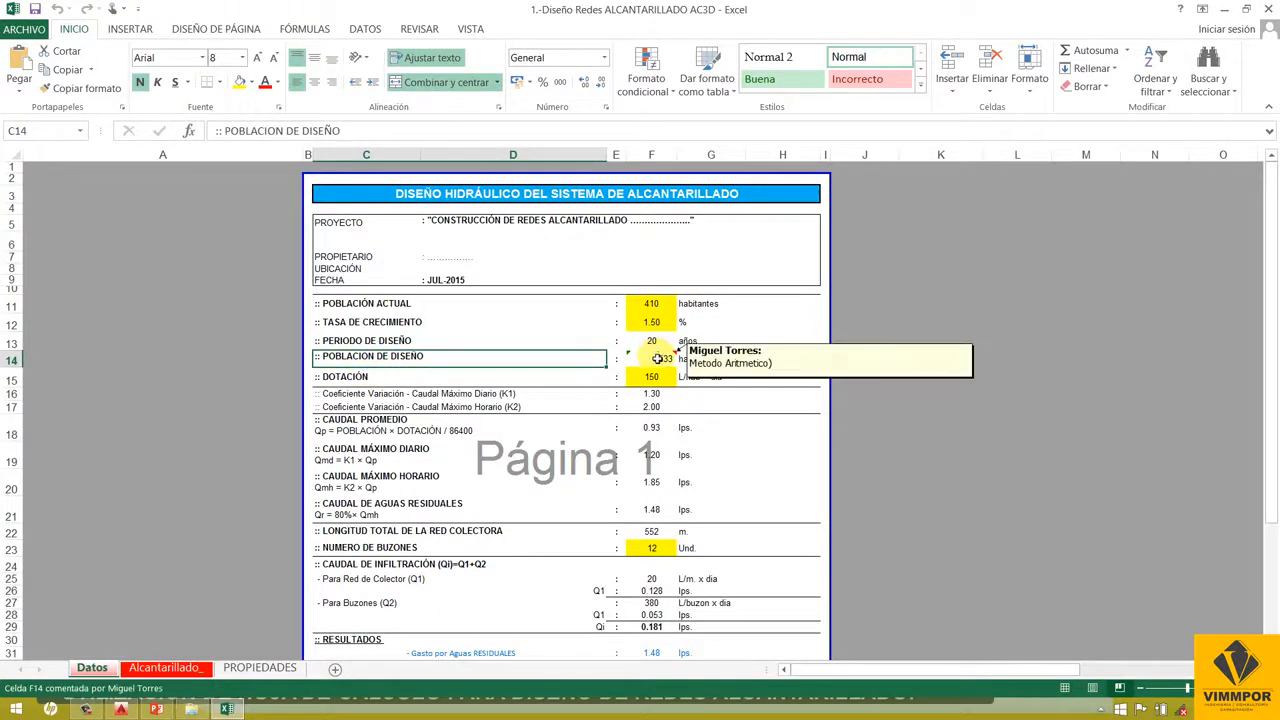
{"action": "left_click", "coordinate": [770, 322]}
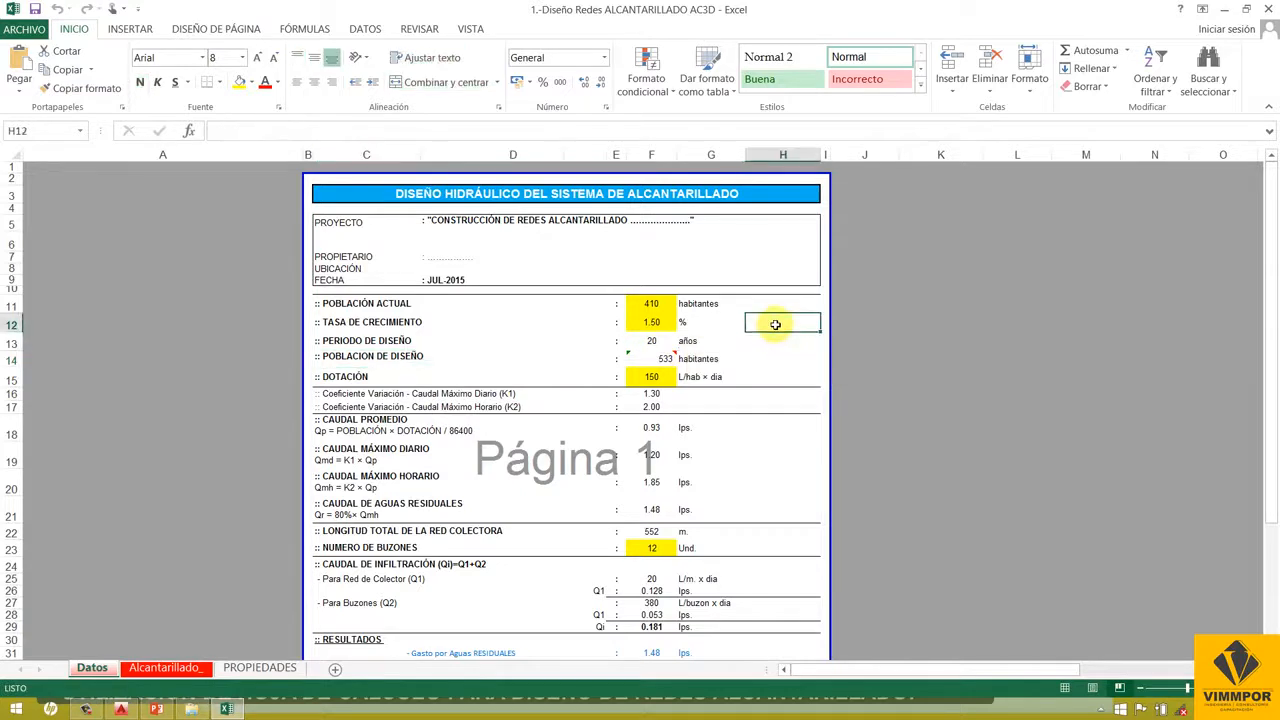
{"action": "left_click", "coordinate": [690, 358]}
{"action": "left_click", "coordinate": [655, 358]}
{"action": "left_click", "coordinate": [778, 320]}
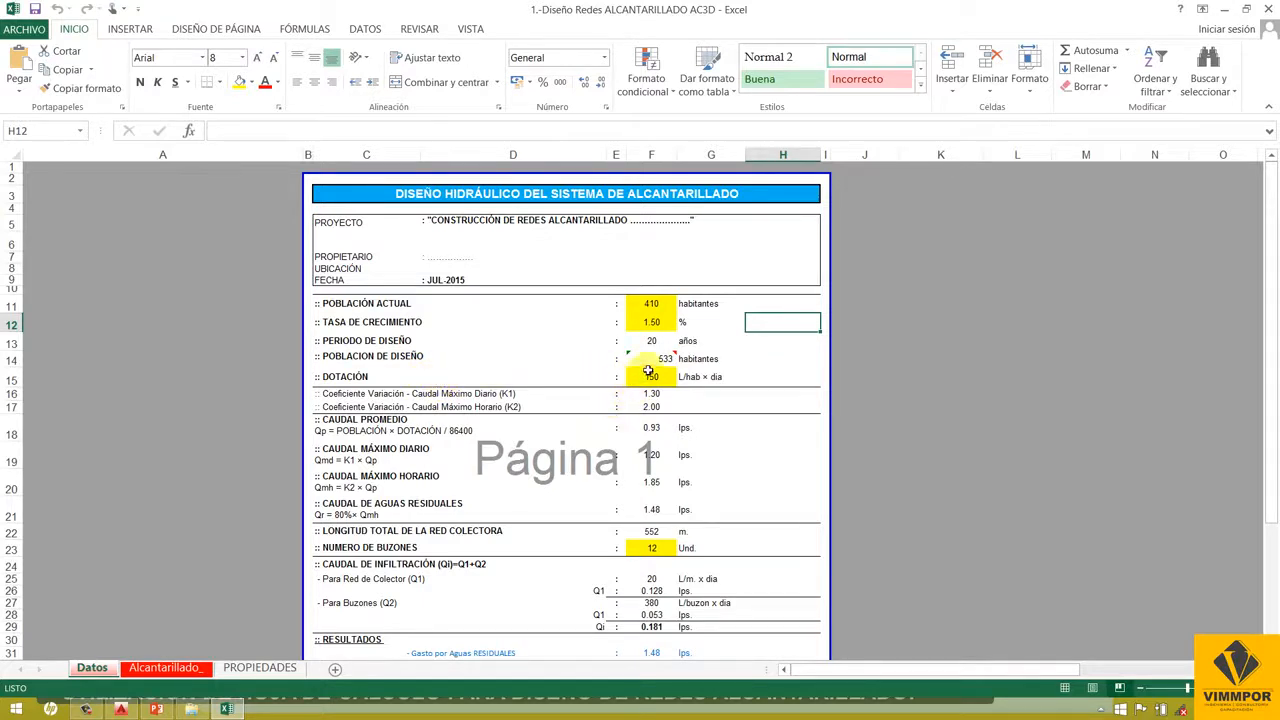
- Examine the water allotment (DOTACIÓN) and the daily and hourly variation coefficients K1 and K2
{"action": "left_click", "coordinate": [354, 375]}
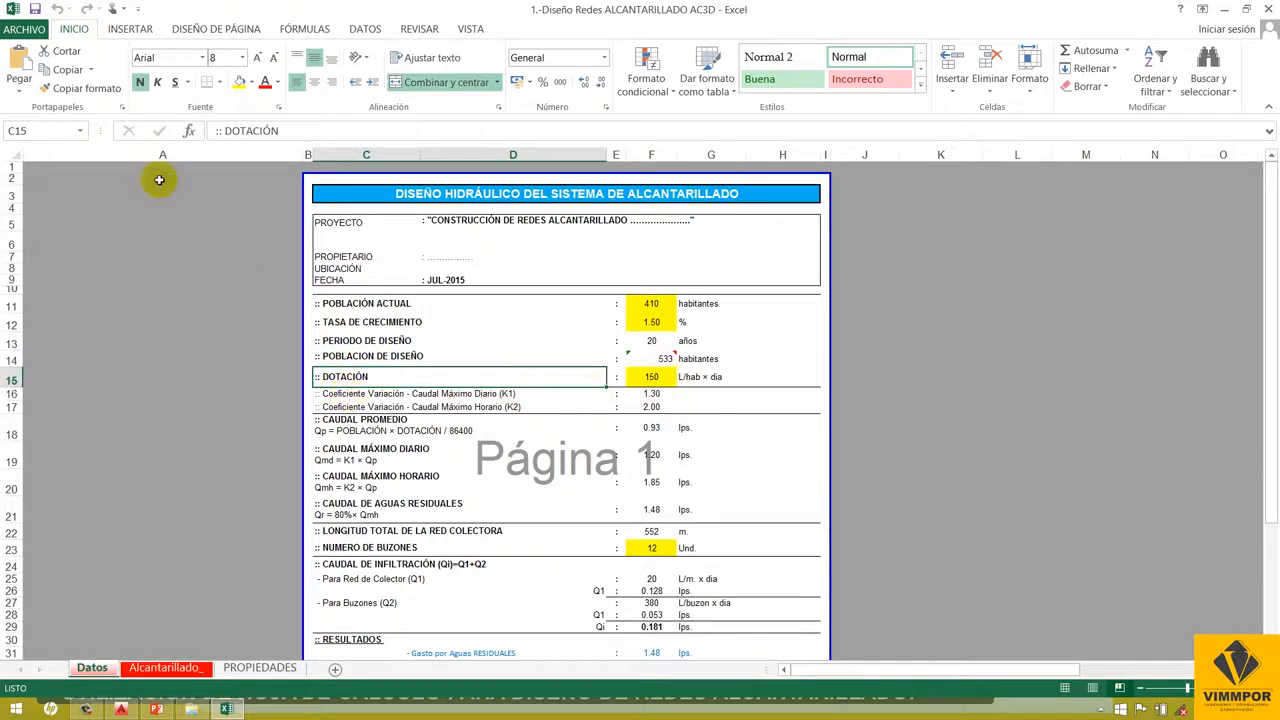
{"action": "left_click", "coordinate": [755, 377]}
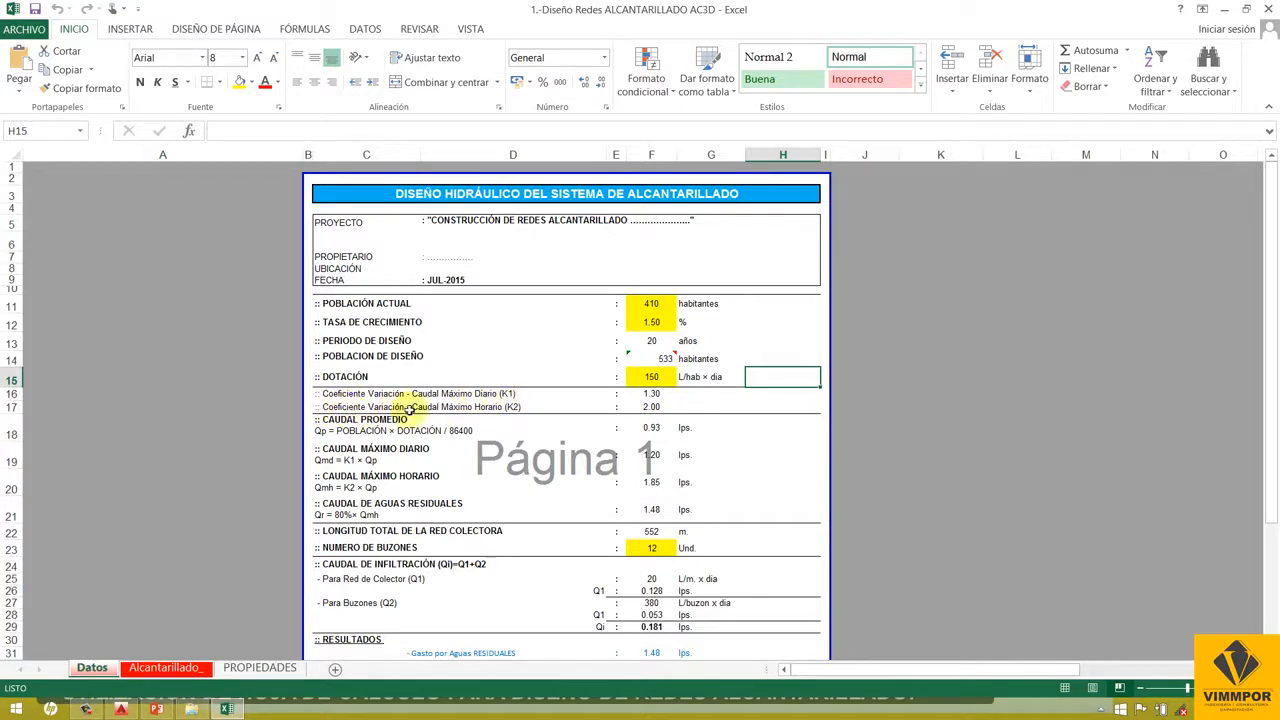
{"action": "left_click", "coordinate": [487, 408]}
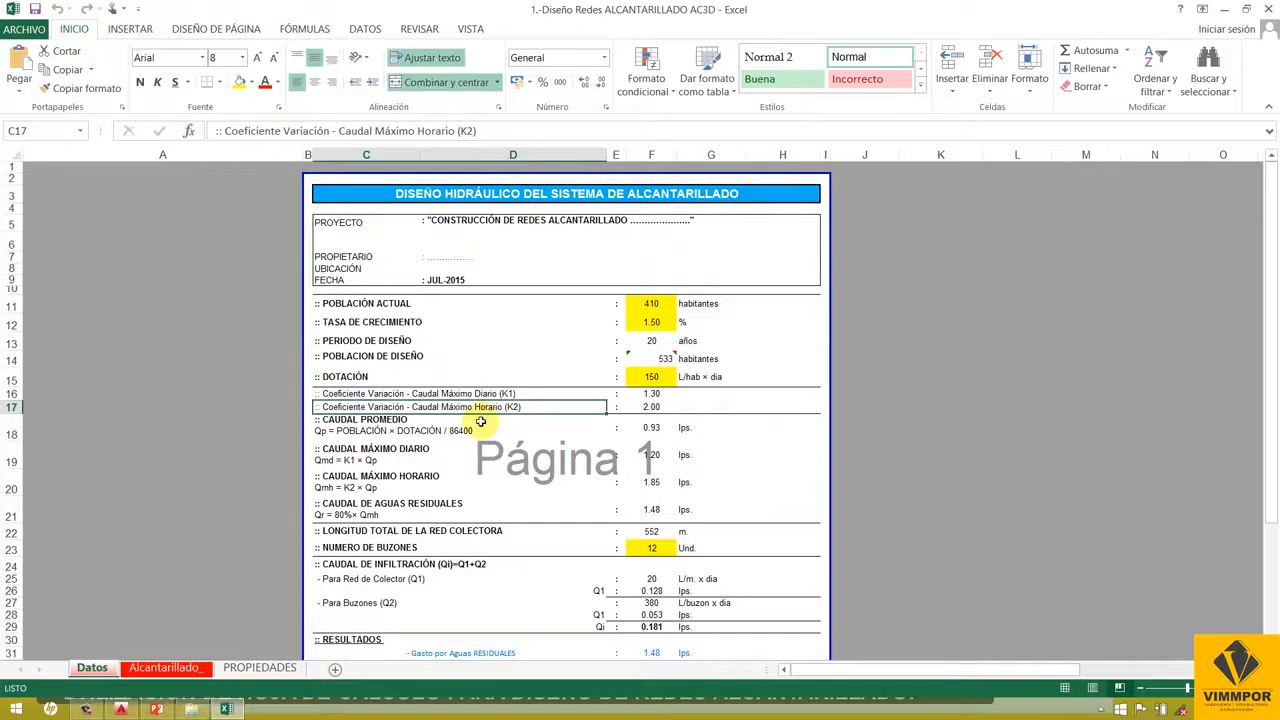
{"action": "left_click", "coordinate": [650, 395]}
{"action": "left_click", "coordinate": [648, 408]}
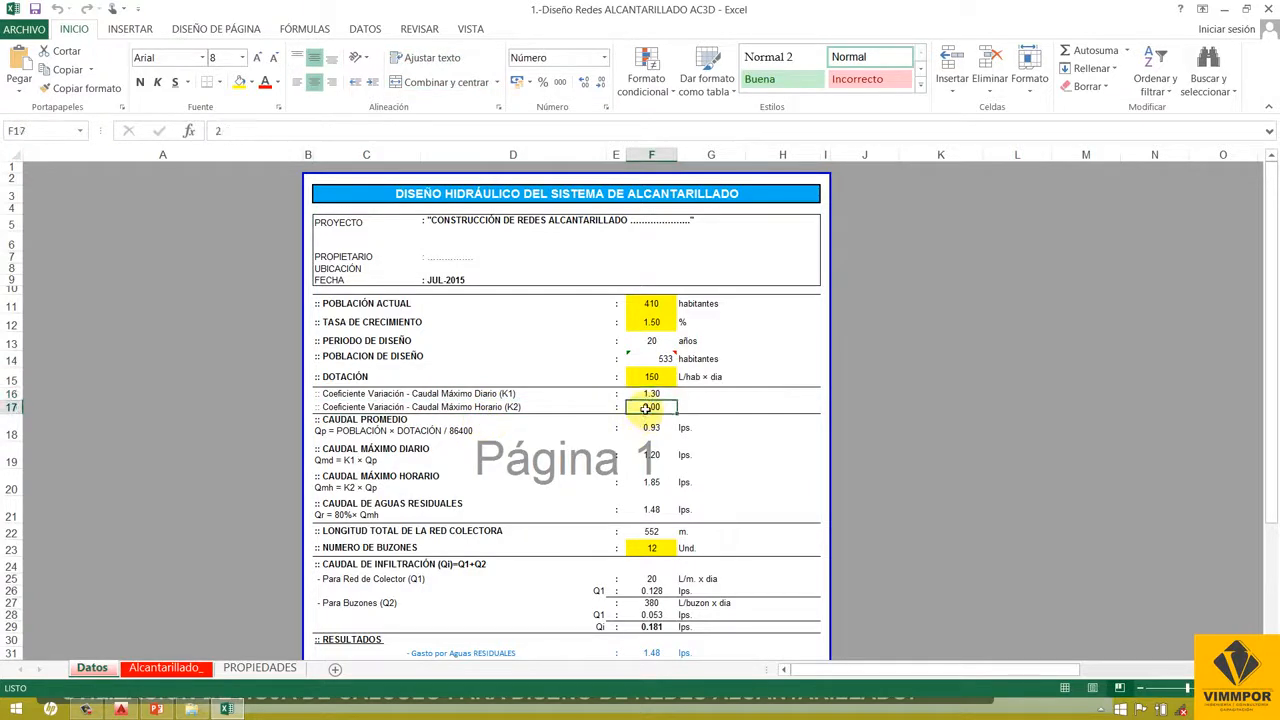
{"action": "left_click", "coordinate": [645, 397]}
{"action": "left_click", "coordinate": [643, 408]}
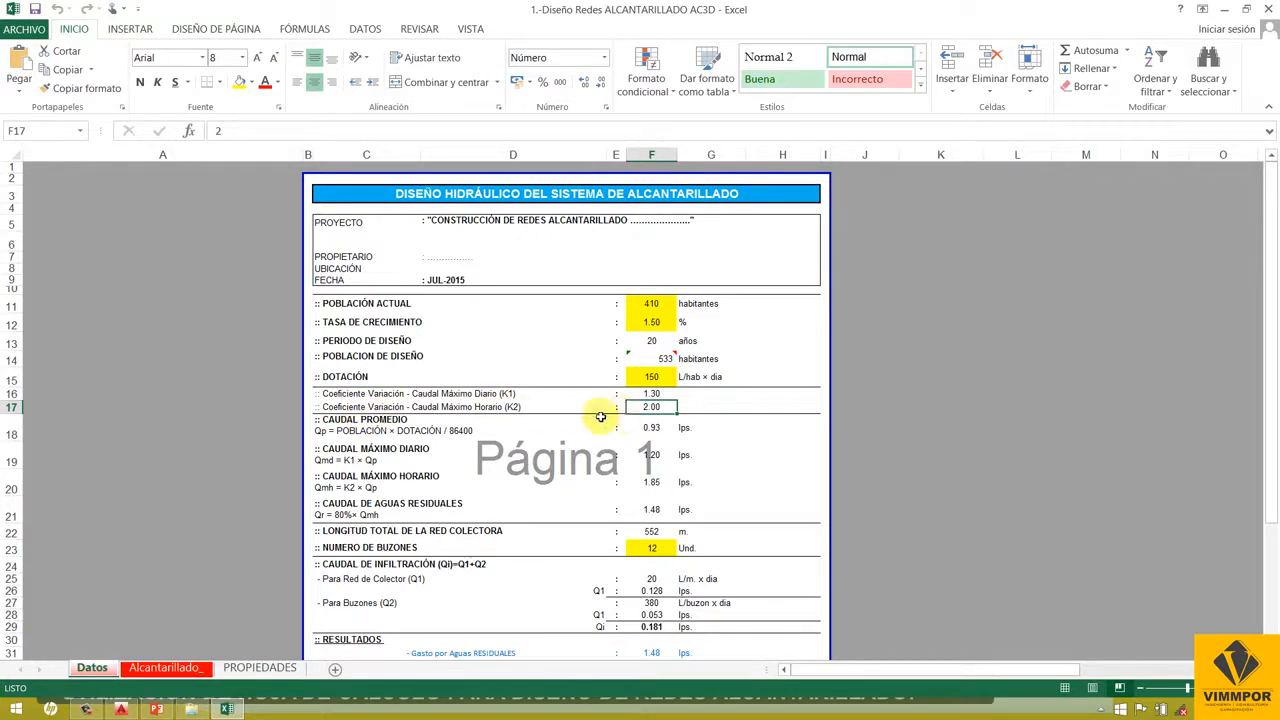
{"action": "left_click", "coordinate": [682, 407]}
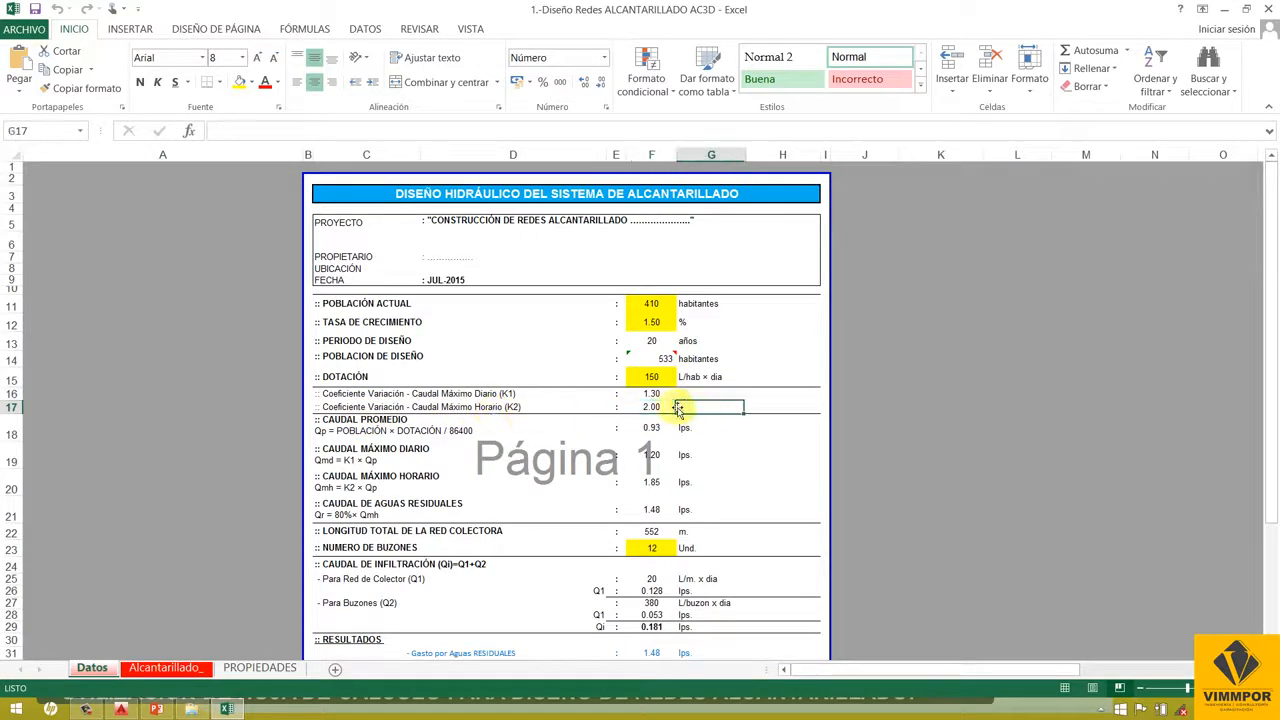
{"action": "left_click", "coordinate": [651, 409]}
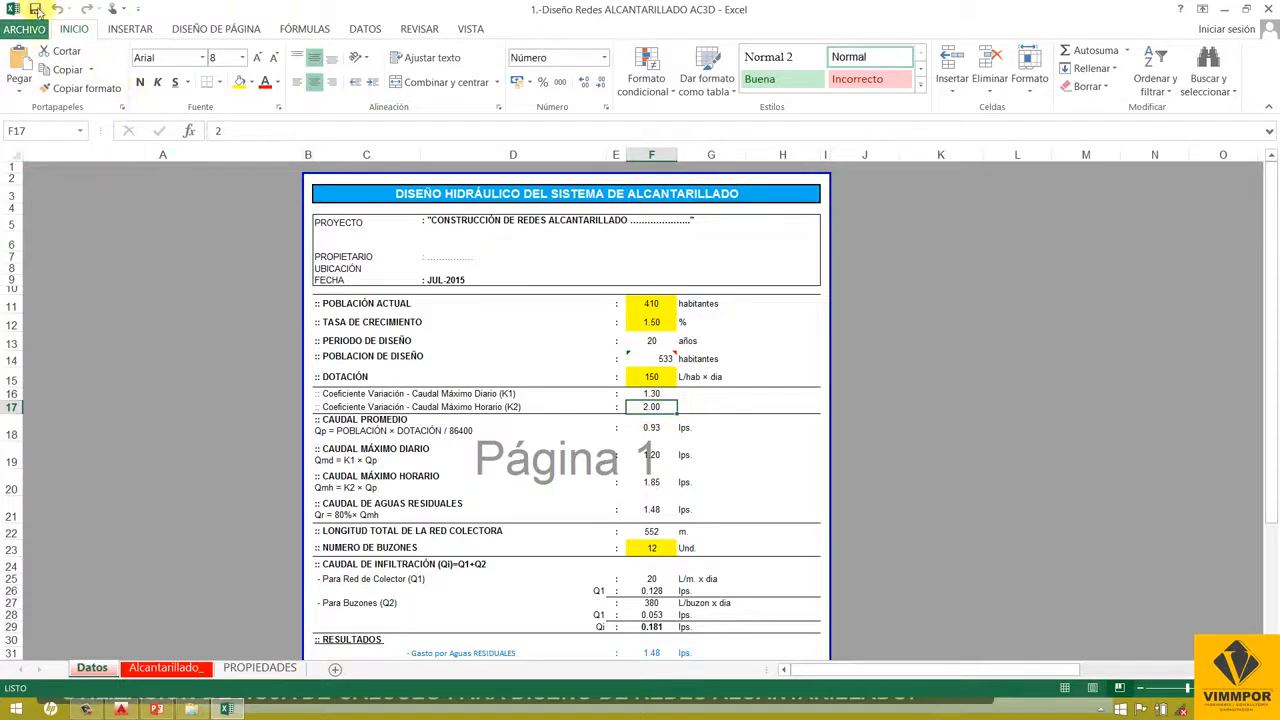
- Examine the average, maximum hourly and wastewater flow rows with their formulas and units
{"action": "scroll", "coordinate": [443, 440], "scroll_direction": "down", "scroll_amount": 1}
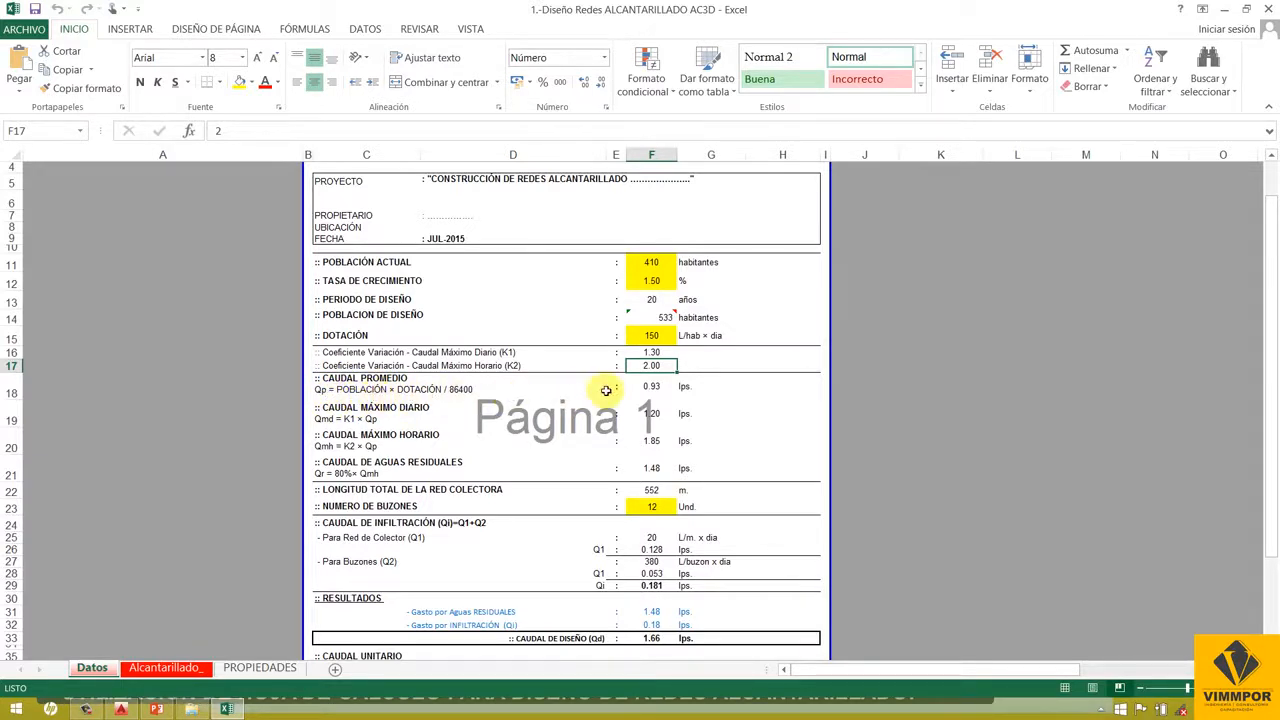
{"action": "left_click", "coordinate": [648, 387]}
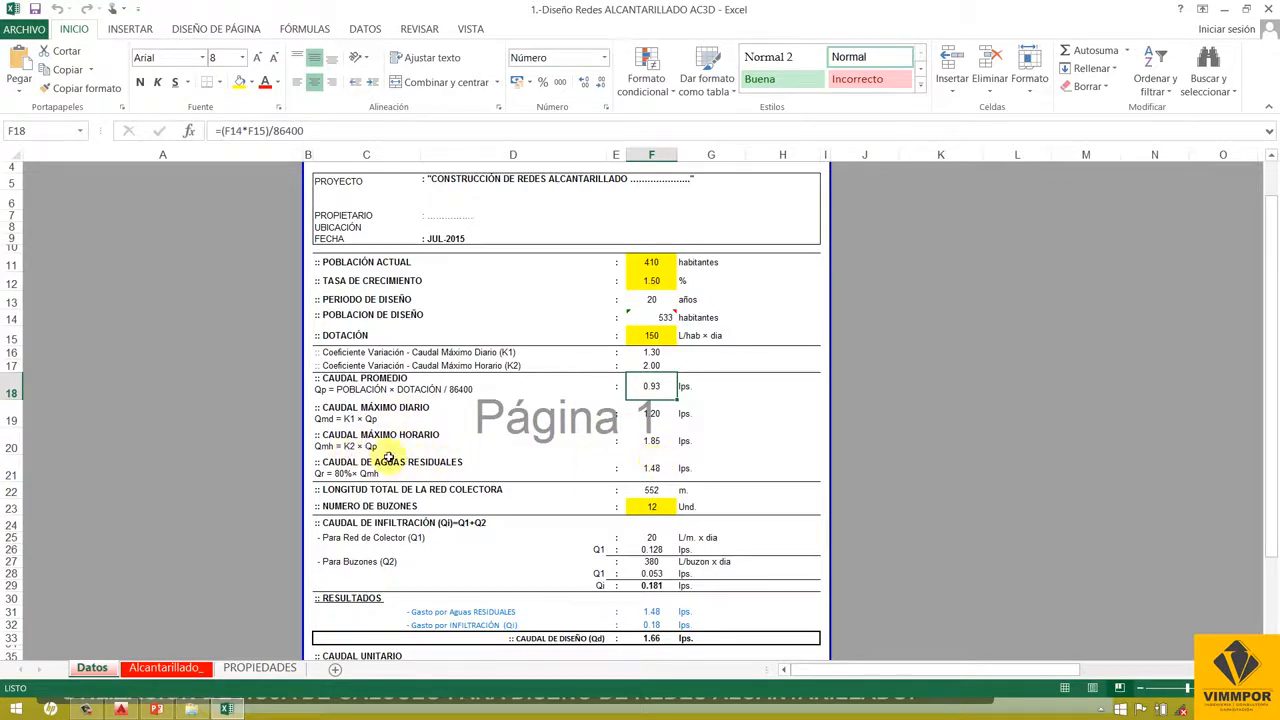
{"action": "left_click_drag", "start_coordinate": [322, 447], "coordinate": [712, 444]}
{"action": "left_click", "coordinate": [763, 437]}
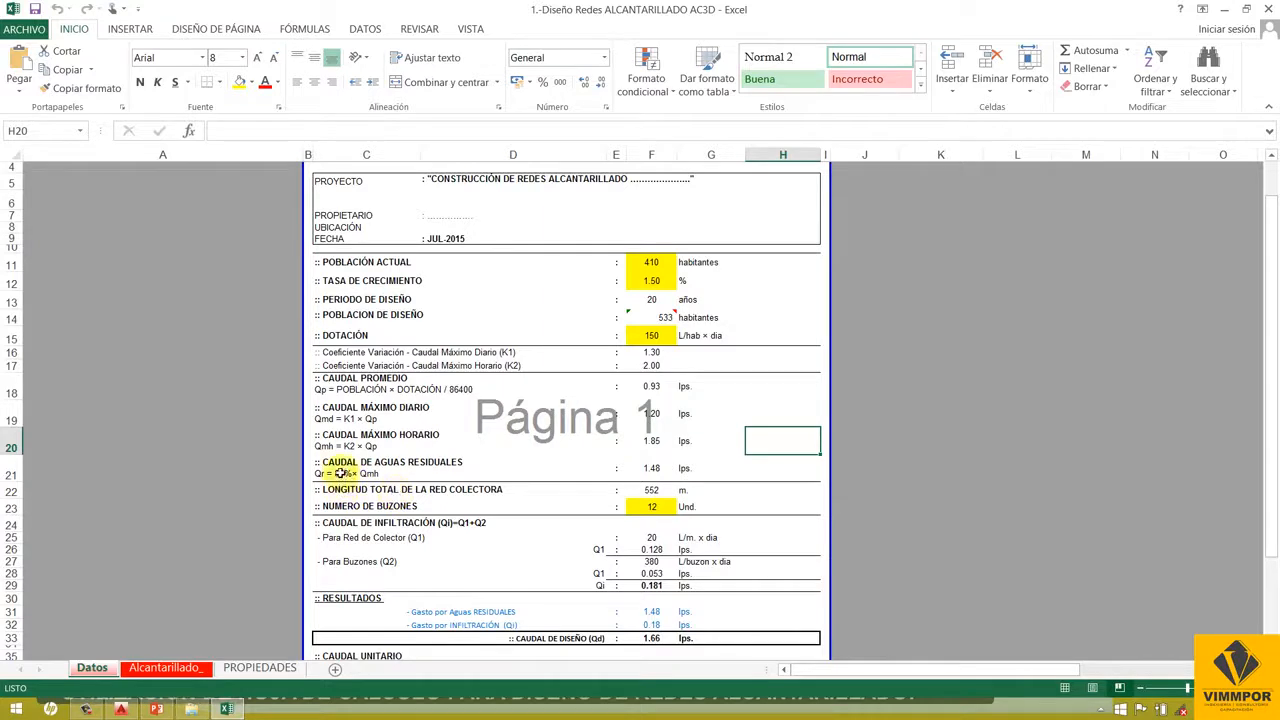
{"action": "left_click", "coordinate": [632, 470]}
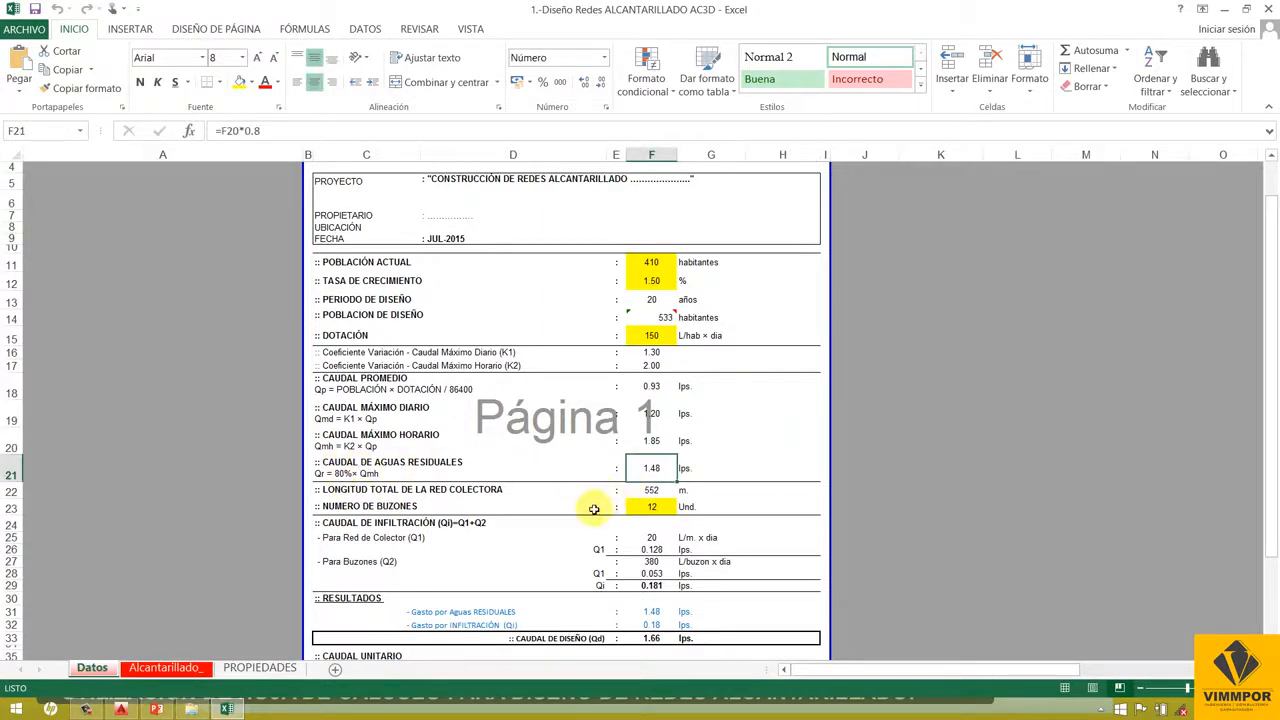
{"action": "left_click", "coordinate": [713, 470]}
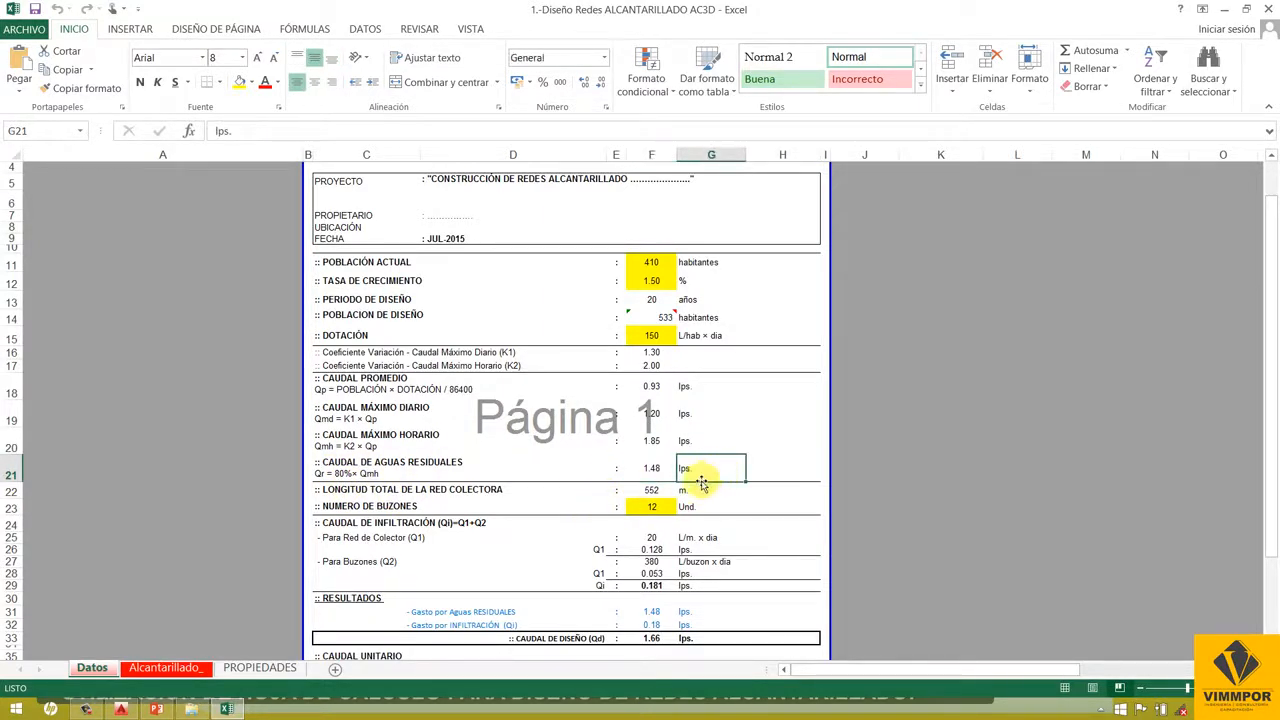
- Review the total collector network length and the number of manholes in rows 22 and 23
{"action": "left_click", "coordinate": [325, 489]}
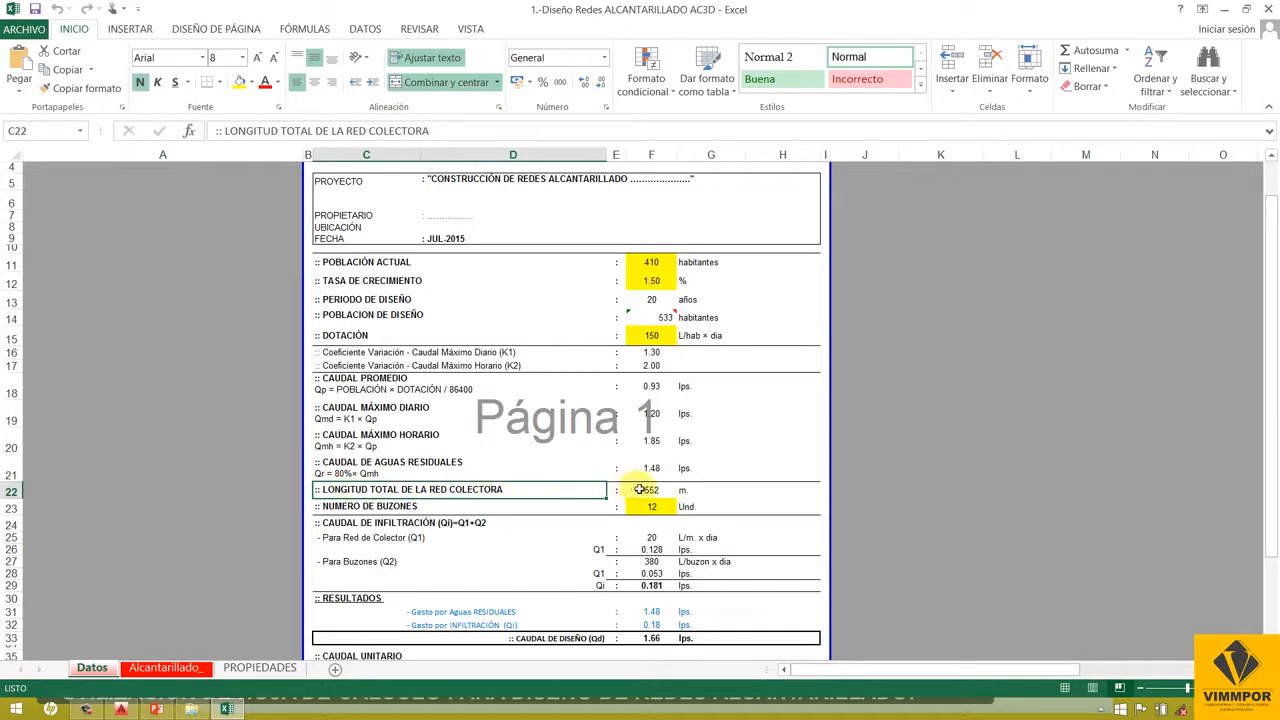
{"action": "left_click", "coordinate": [712, 489]}
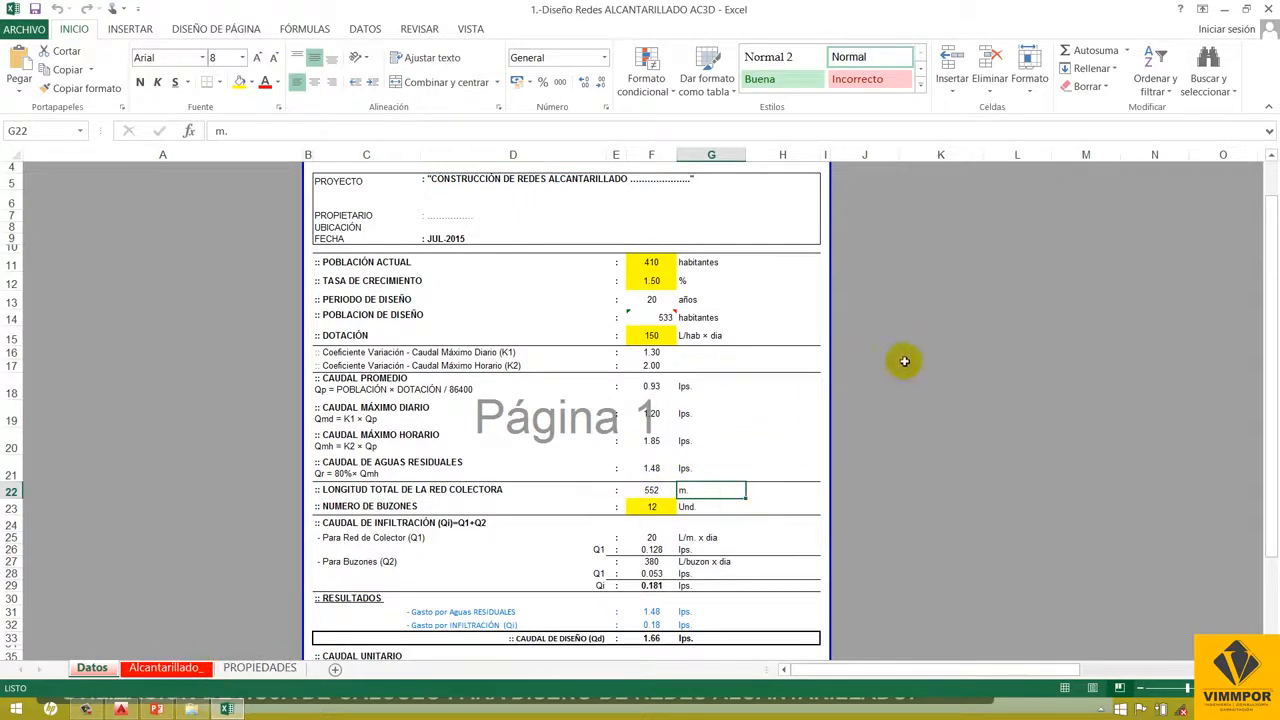
{"action": "left_click", "coordinate": [340, 506]}
{"action": "left_click", "coordinate": [636, 508]}
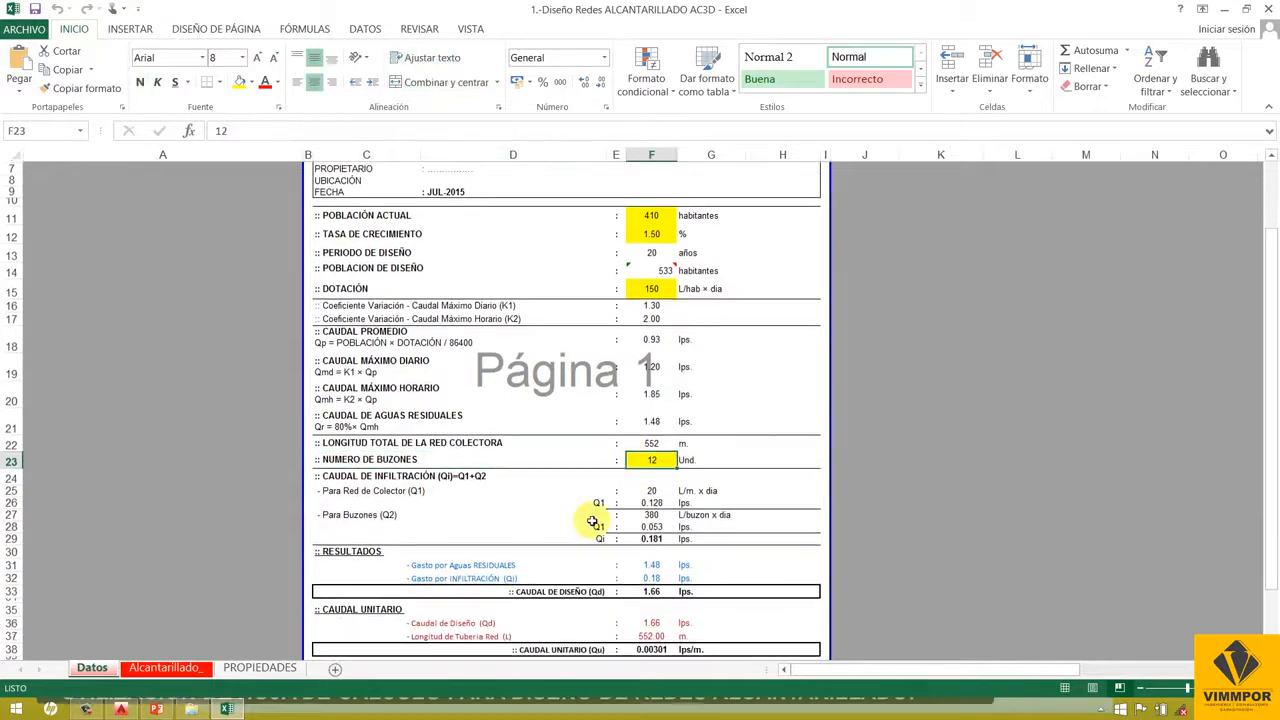
- Examine the infiltration flow section for the collector network (Q1), the manholes (Q2) and the total Qi
{"action": "scroll", "coordinate": [595, 515], "scroll_direction": "down", "scroll_amount": 1}
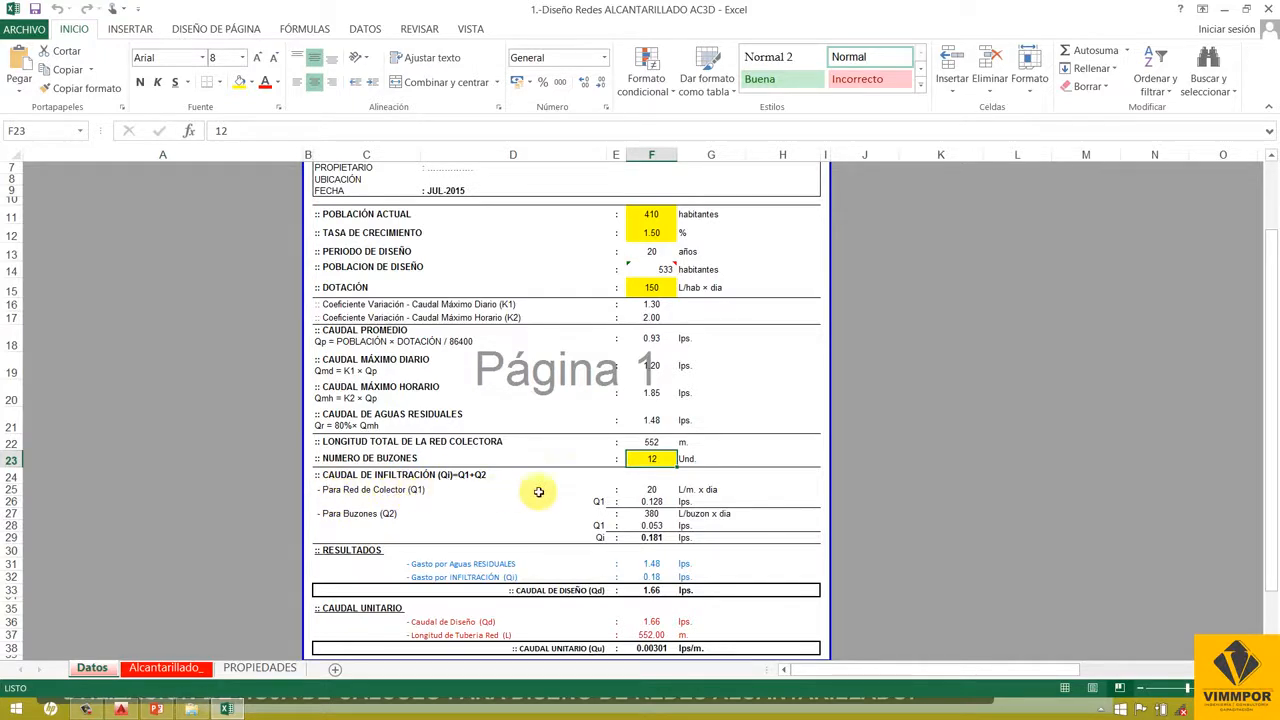
{"action": "left_click", "coordinate": [649, 489]}
{"action": "left_click_drag", "start_coordinate": [648, 489], "coordinate": [703, 489]}
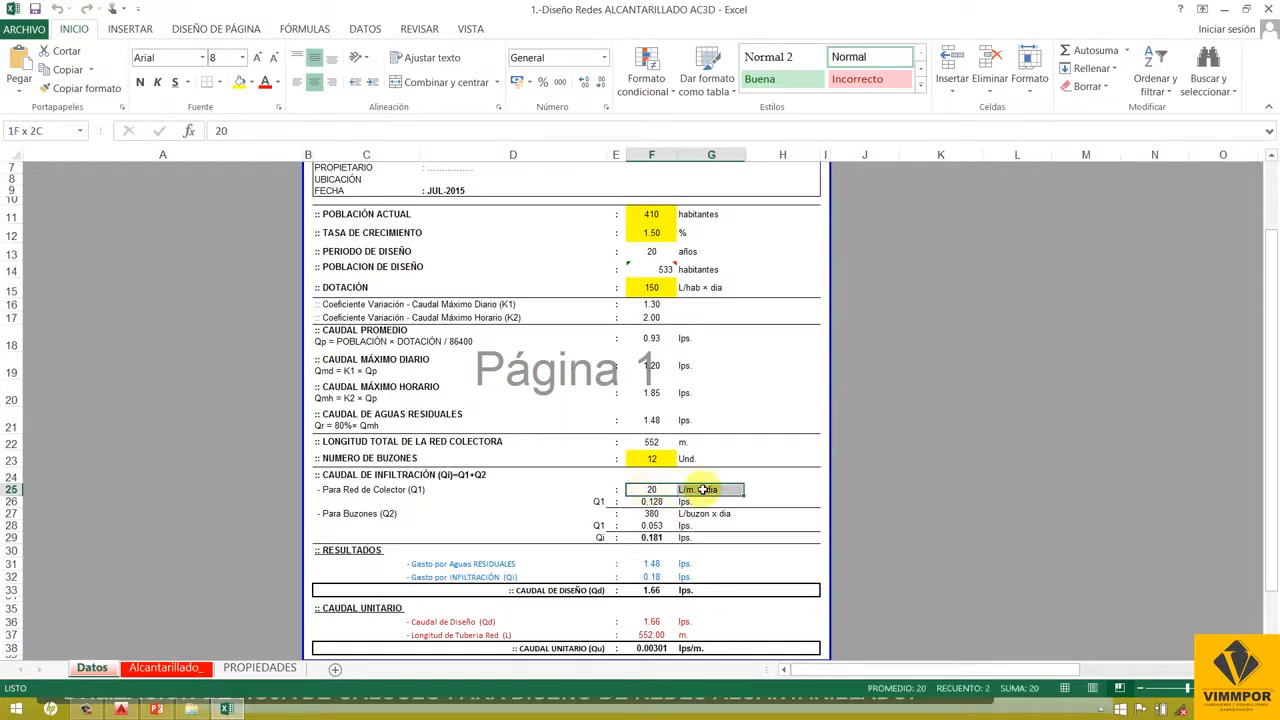
{"action": "left_click", "coordinate": [352, 513]}
{"action": "scroll", "coordinate": [355, 500], "scroll_direction": "down", "scroll_amount": 1}
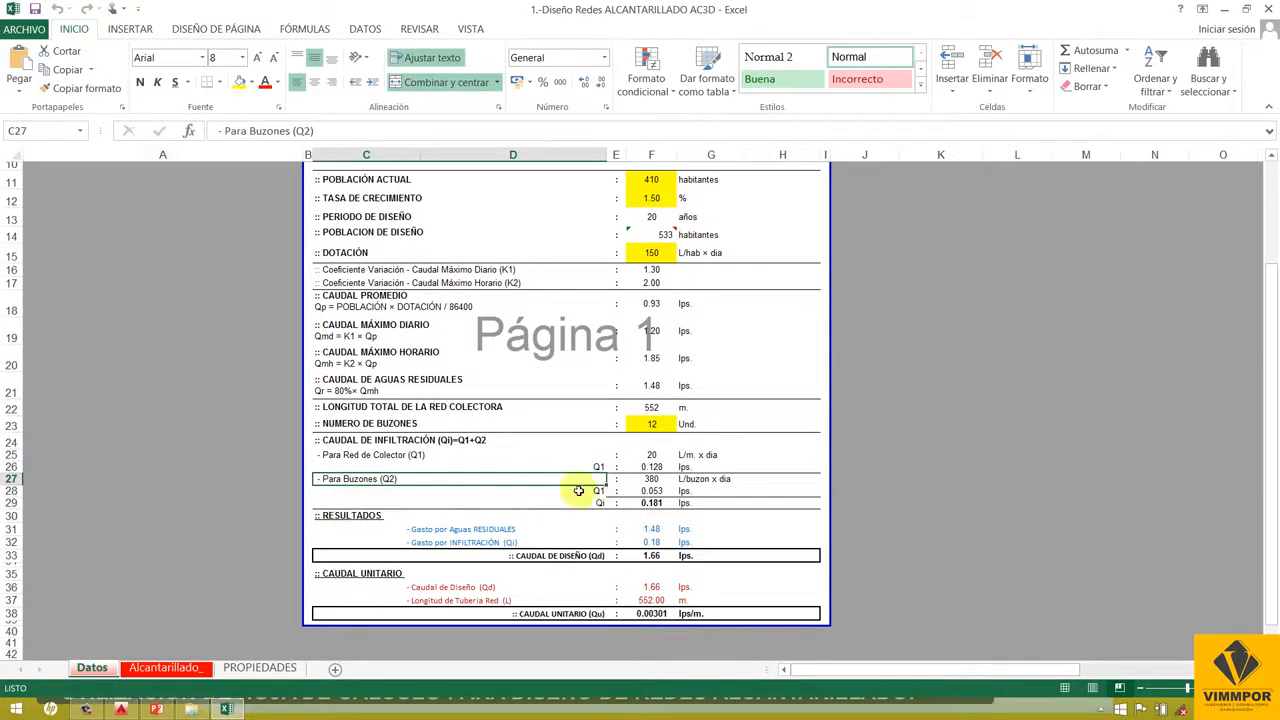
{"action": "scroll", "coordinate": [435, 492], "scroll_direction": "up", "scroll_amount": 1}
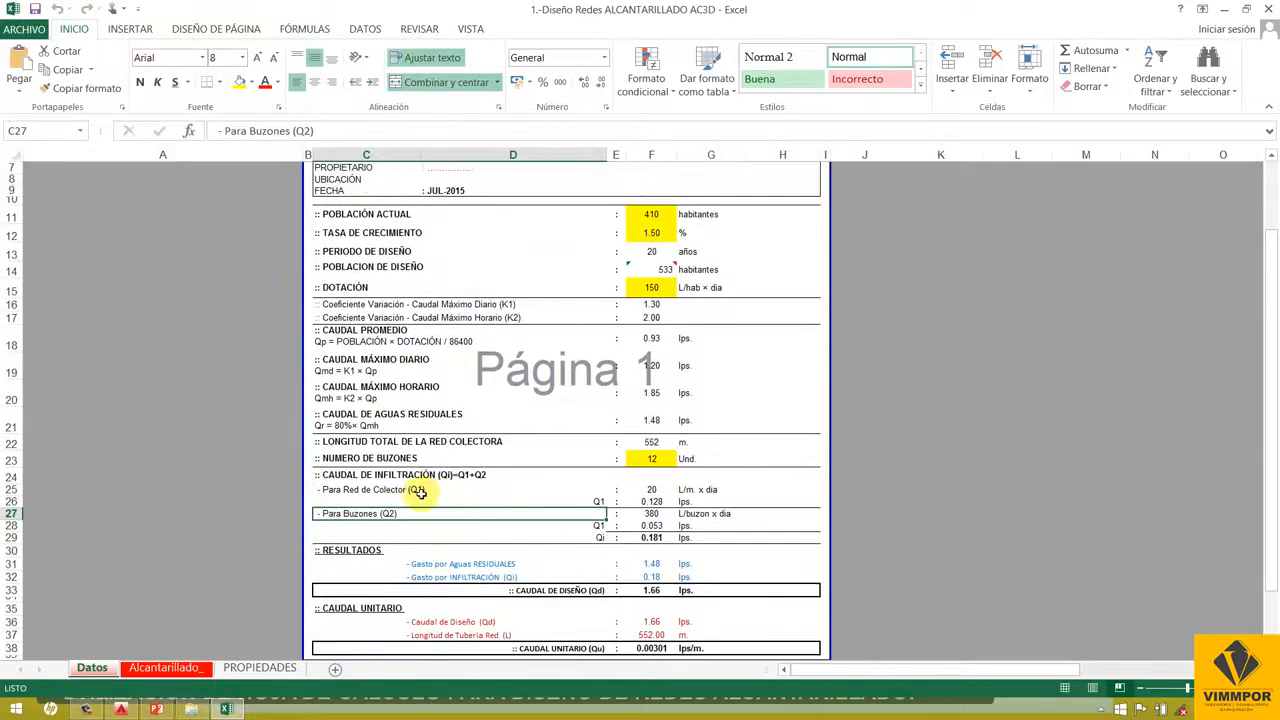
{"action": "scroll", "coordinate": [426, 493], "scroll_direction": "down", "scroll_amount": 1}
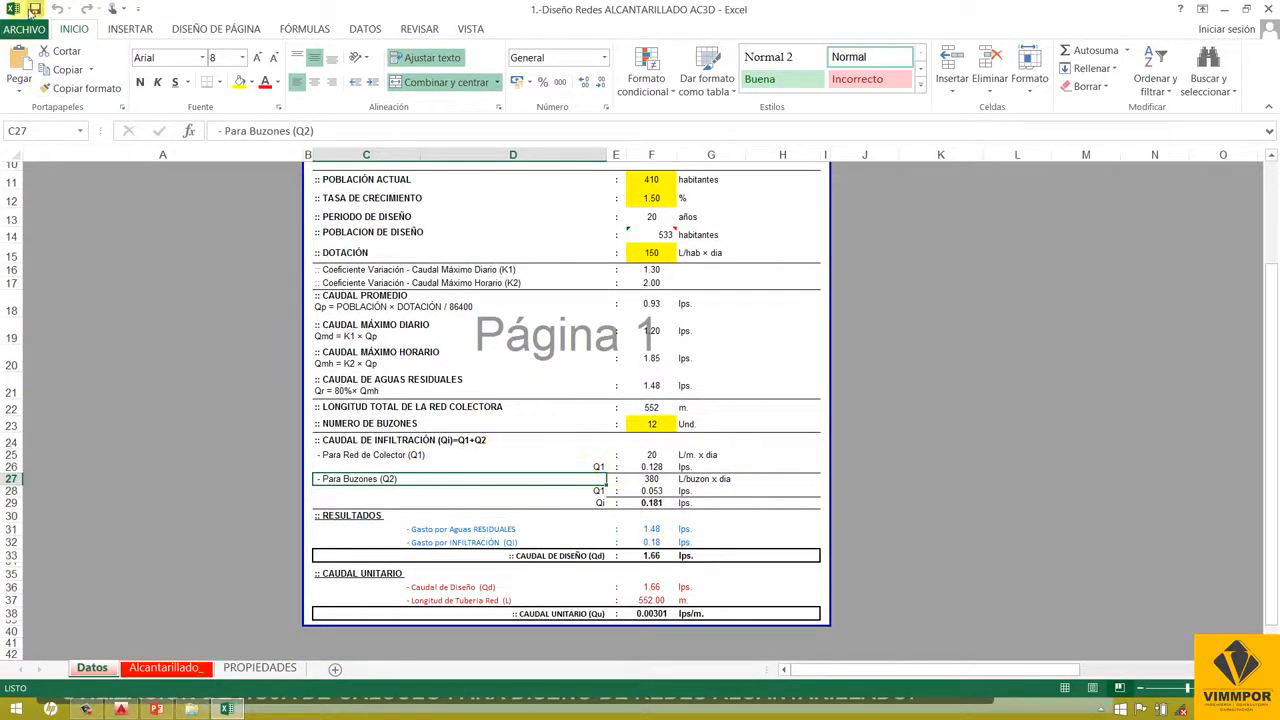
{"action": "left_click", "coordinate": [590, 503]}
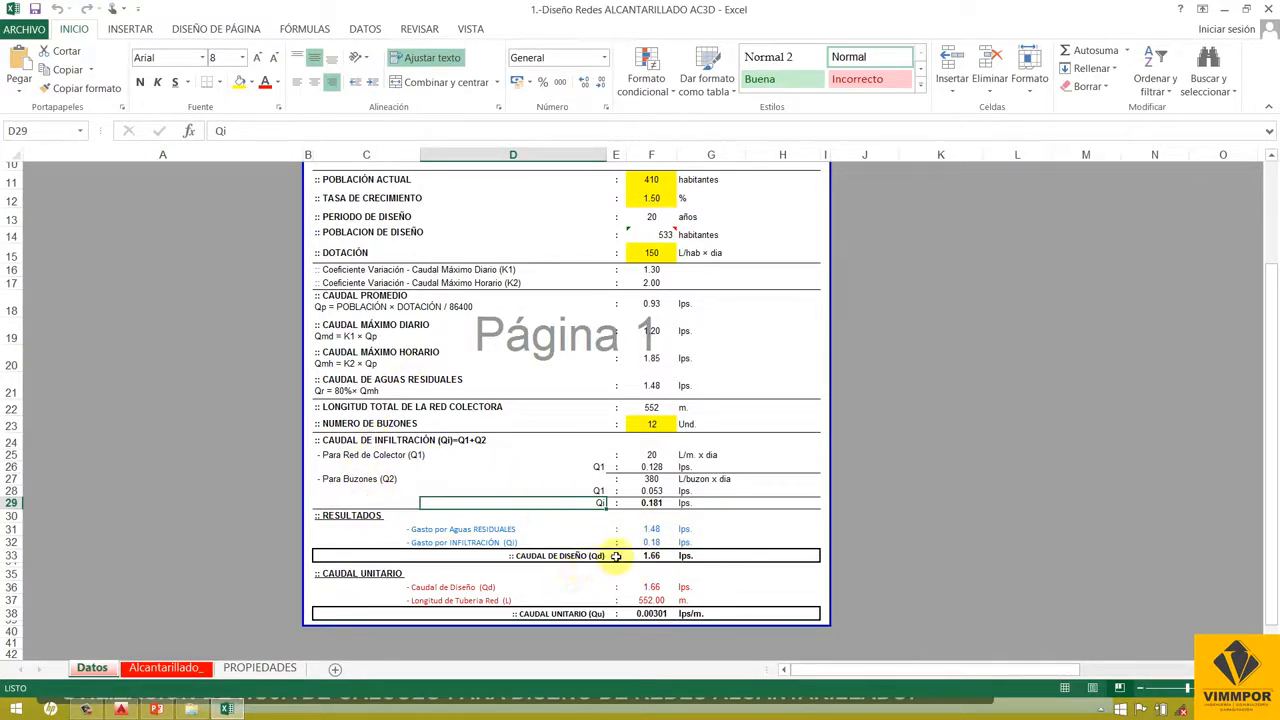
- Review the design flow results and inspect the unit flow (Qu) formula in cell F38
{"action": "left_click", "coordinate": [845, 524]}
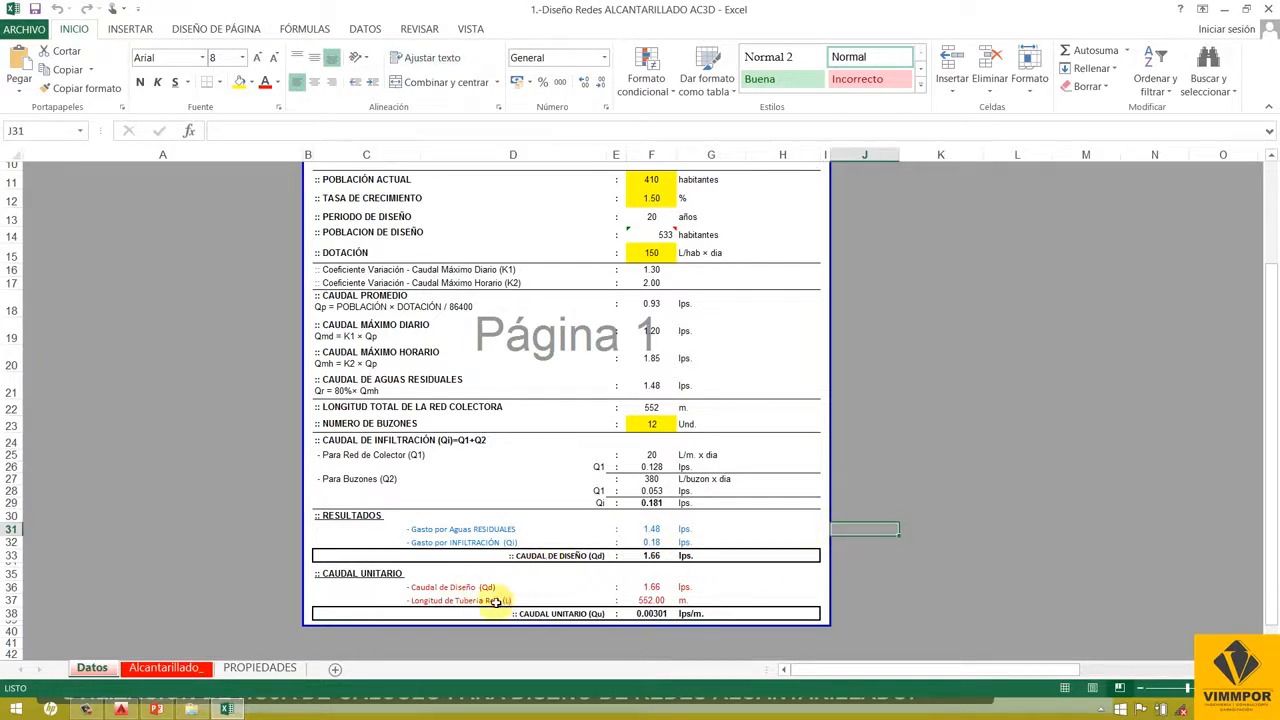
{"action": "left_click", "coordinate": [879, 556]}
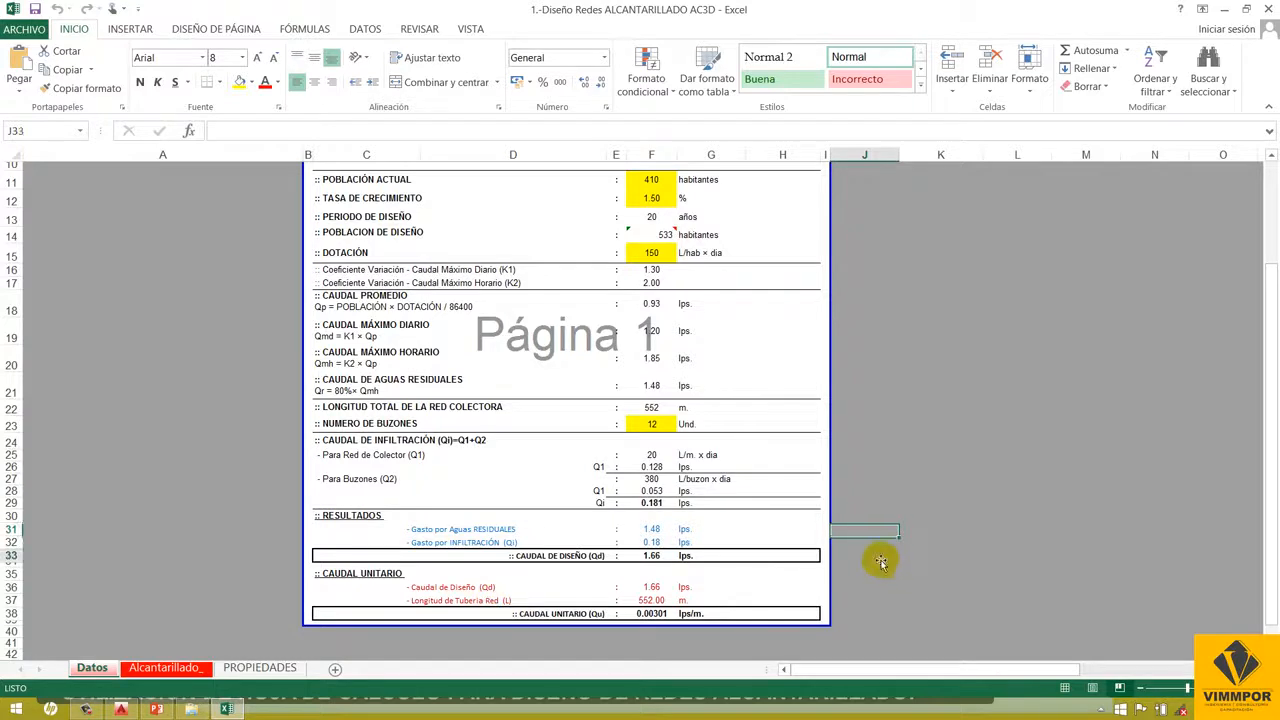
{"action": "left_click", "coordinate": [840, 542]}
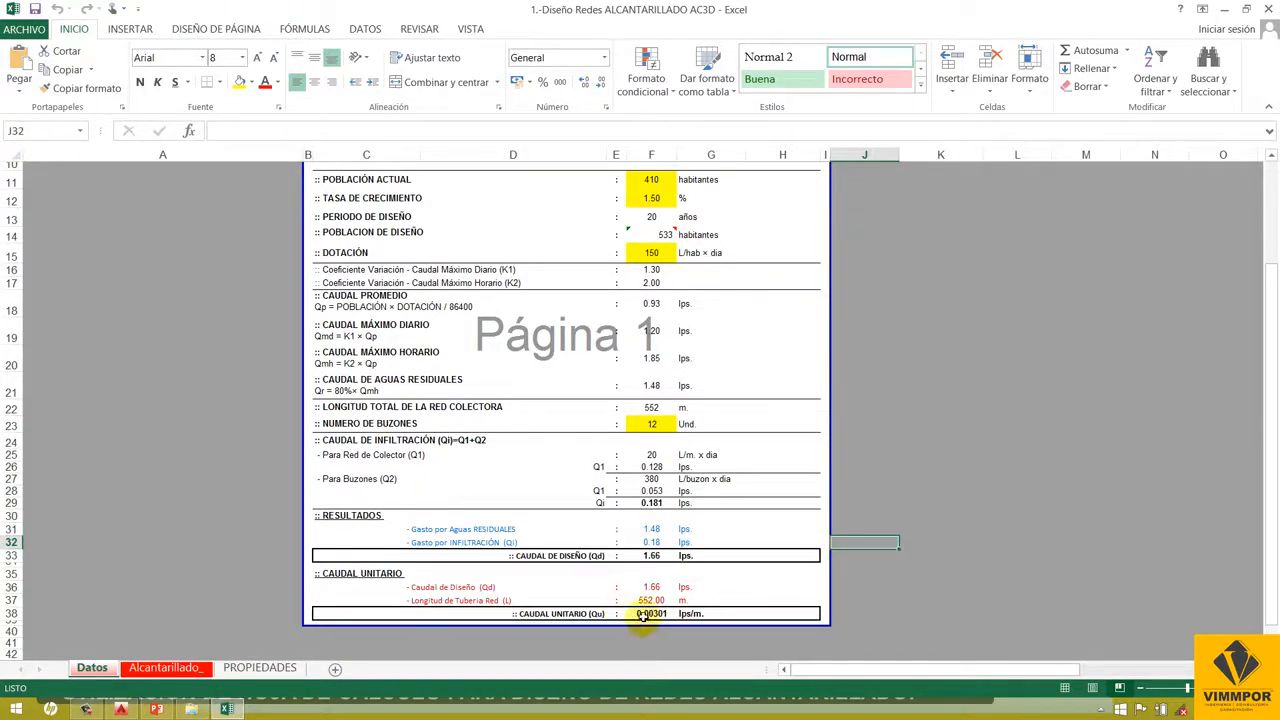
{"action": "left_click", "coordinate": [668, 614]}
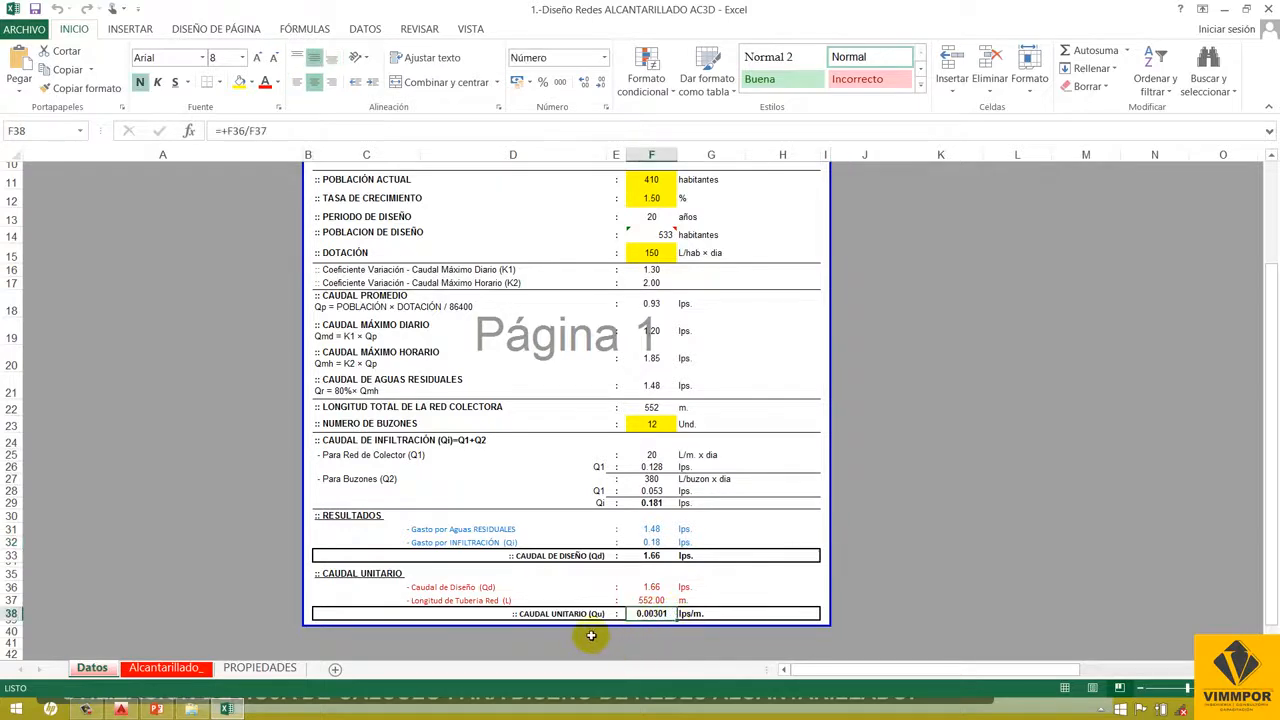
{"action": "left_click", "coordinate": [854, 506]}
{"action": "scroll", "coordinate": [586, 409], "scroll_direction": "up", "scroll_amount": 4}
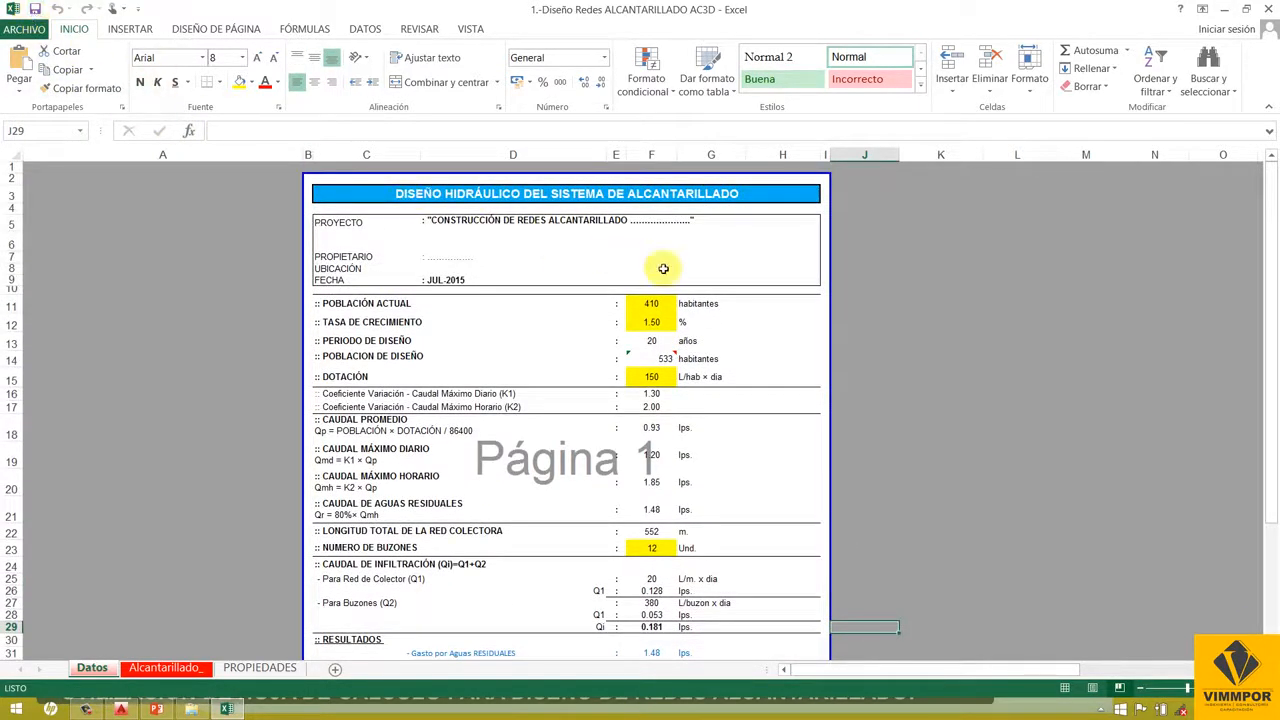
- Open the Alcantarillado_ sheet and review the hydraulic calculation title and the project header
{"action": "left_click", "coordinate": [176, 665]}
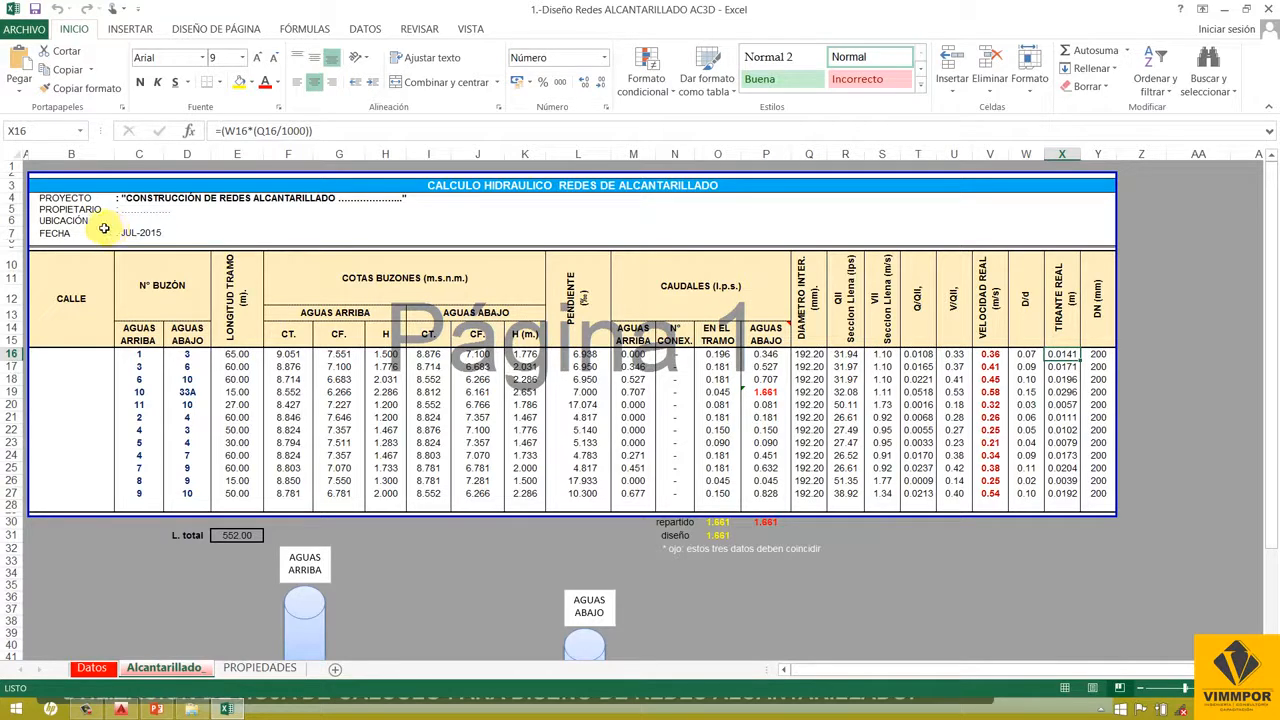
{"action": "left_click", "coordinate": [55, 188]}
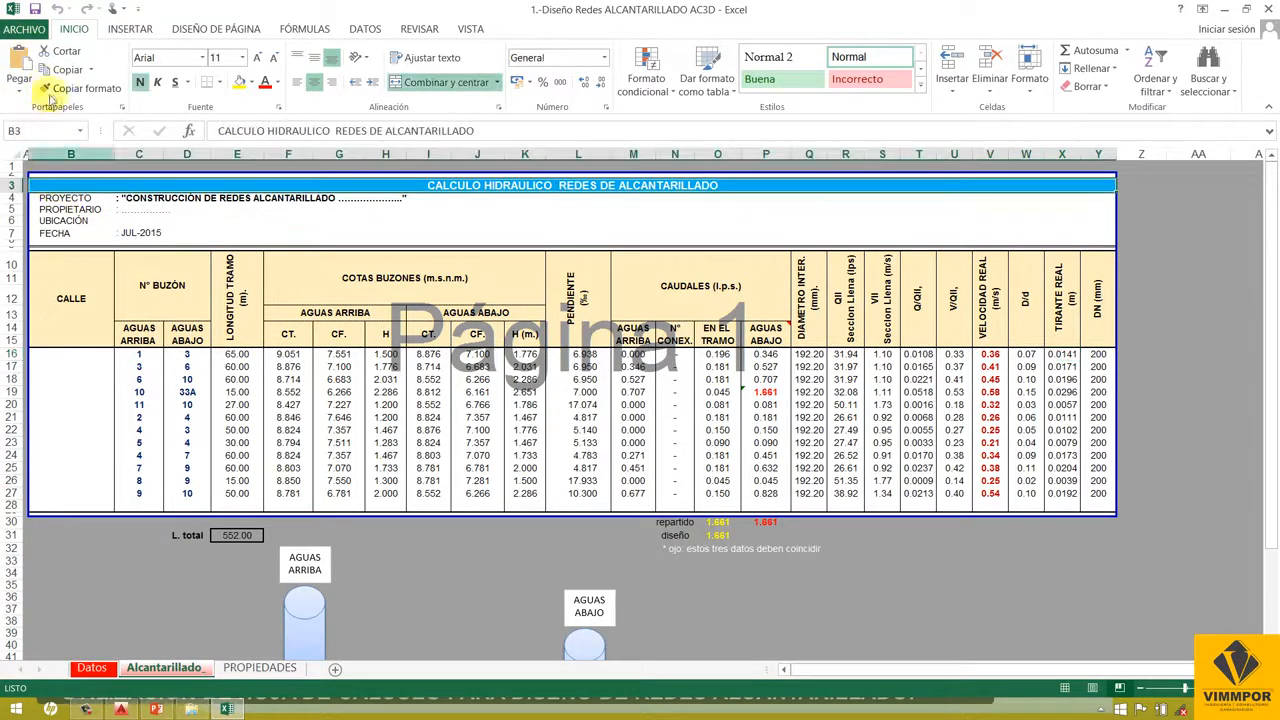
{"action": "left_click", "coordinate": [60, 198]}
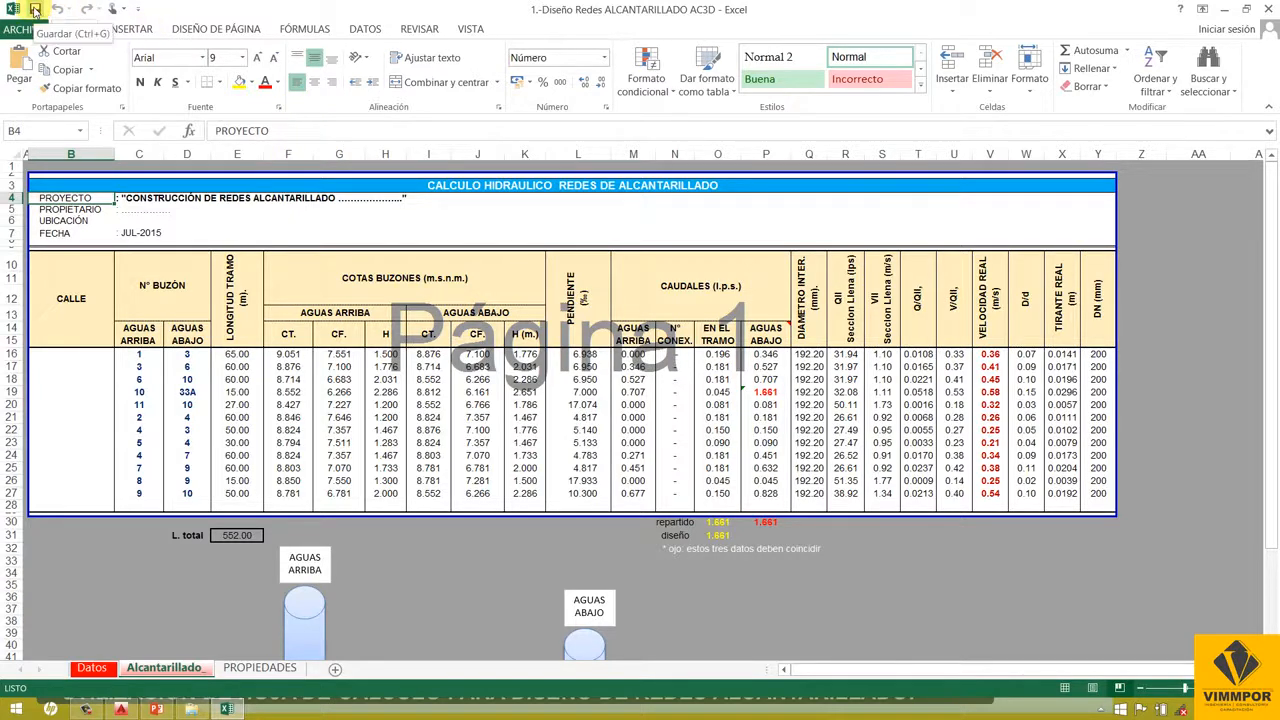
- Review the project, owner, location and date fields in the header of the hydraulic calculation sheet, rows 4 to 7
{"action": "left_click", "coordinate": [55, 209]}
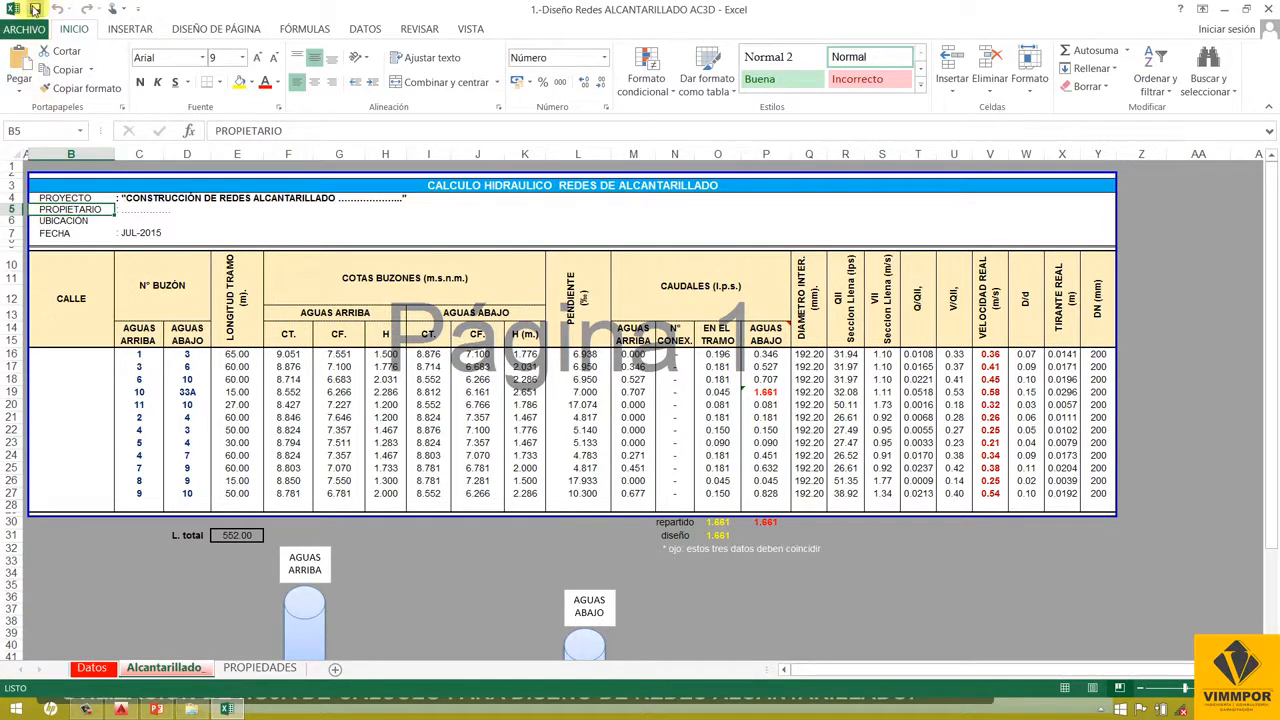
{"action": "left_click", "coordinate": [58, 222]}
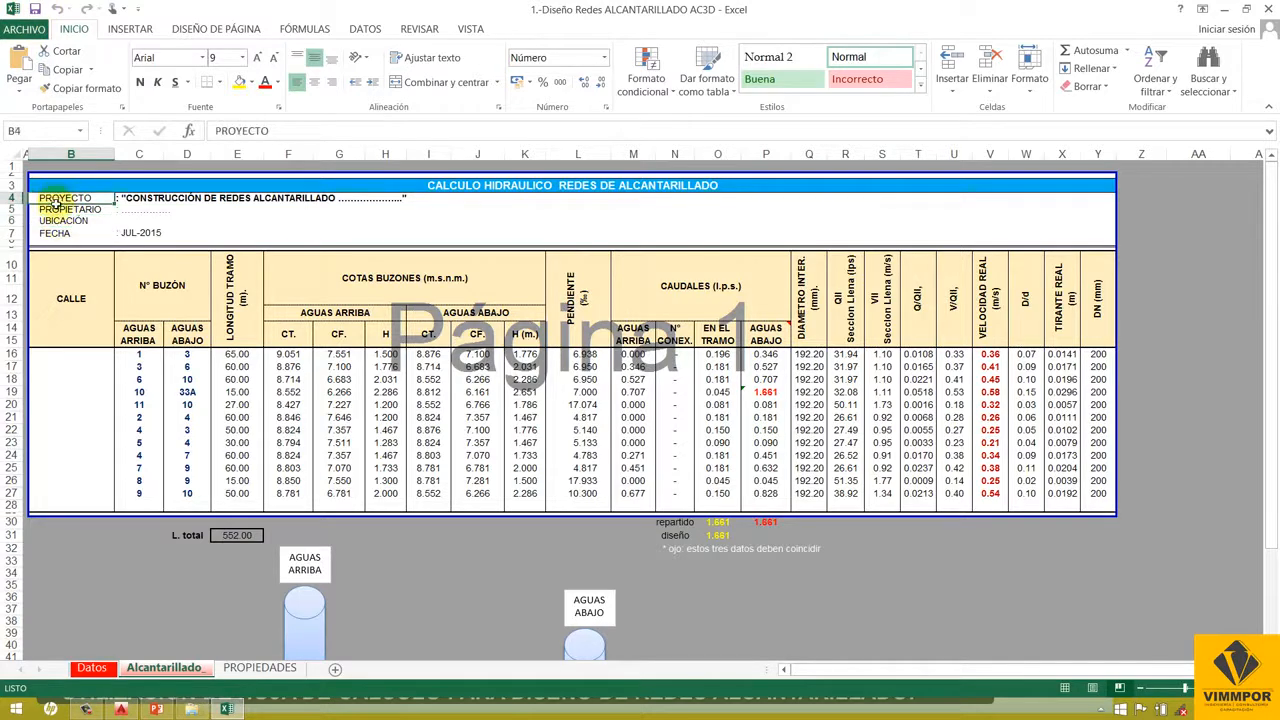
{"action": "left_click_drag", "start_coordinate": [55, 198], "coordinate": [213, 229]}
{"action": "left_click", "coordinate": [208, 220]}
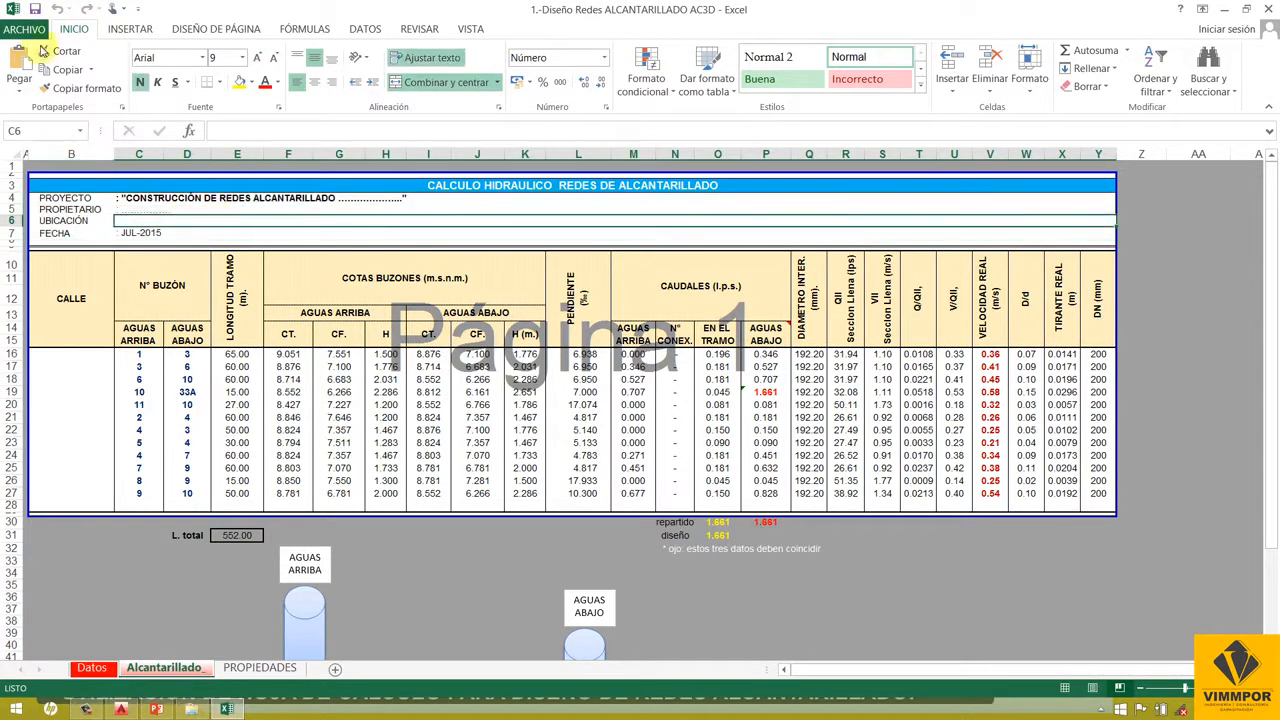
{"action": "left_click_drag", "start_coordinate": [58, 198], "coordinate": [166, 232]}
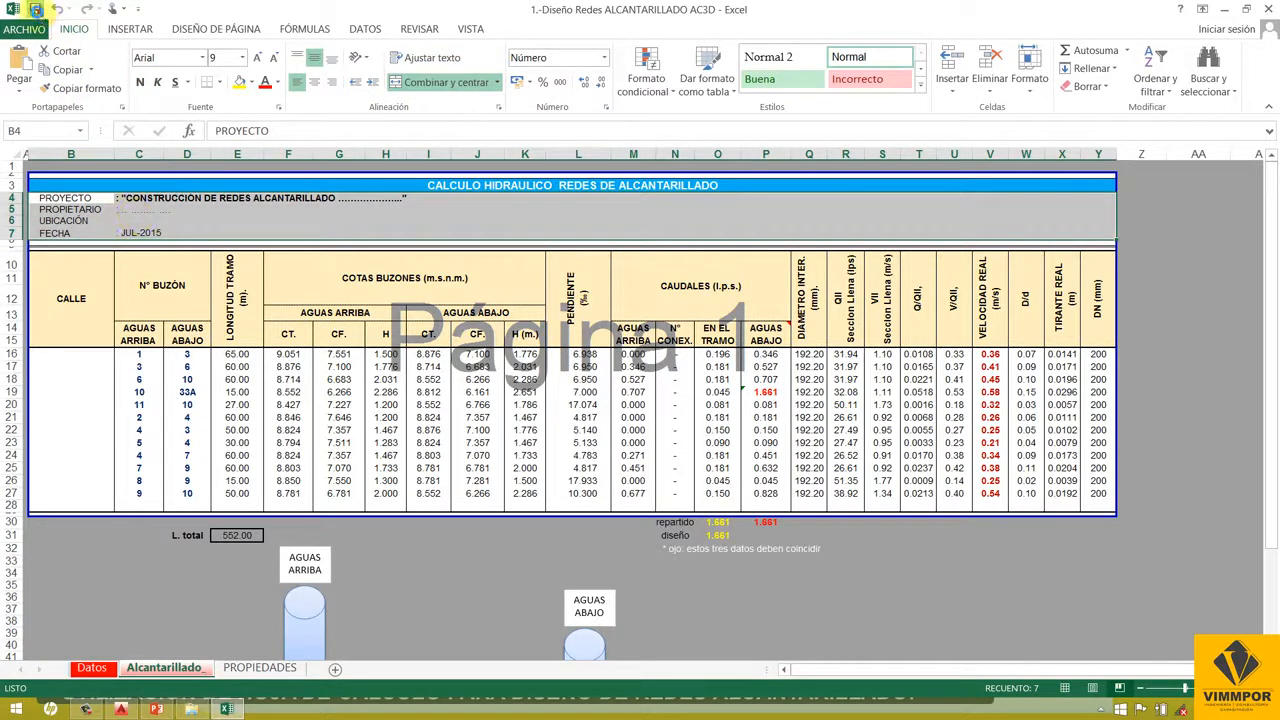
- Examine the CALLE column heading and the AGUAS ARRIBA and AGUAS ABAJO headings under N° BUZÓN
{"action": "left_click", "coordinate": [80, 262]}
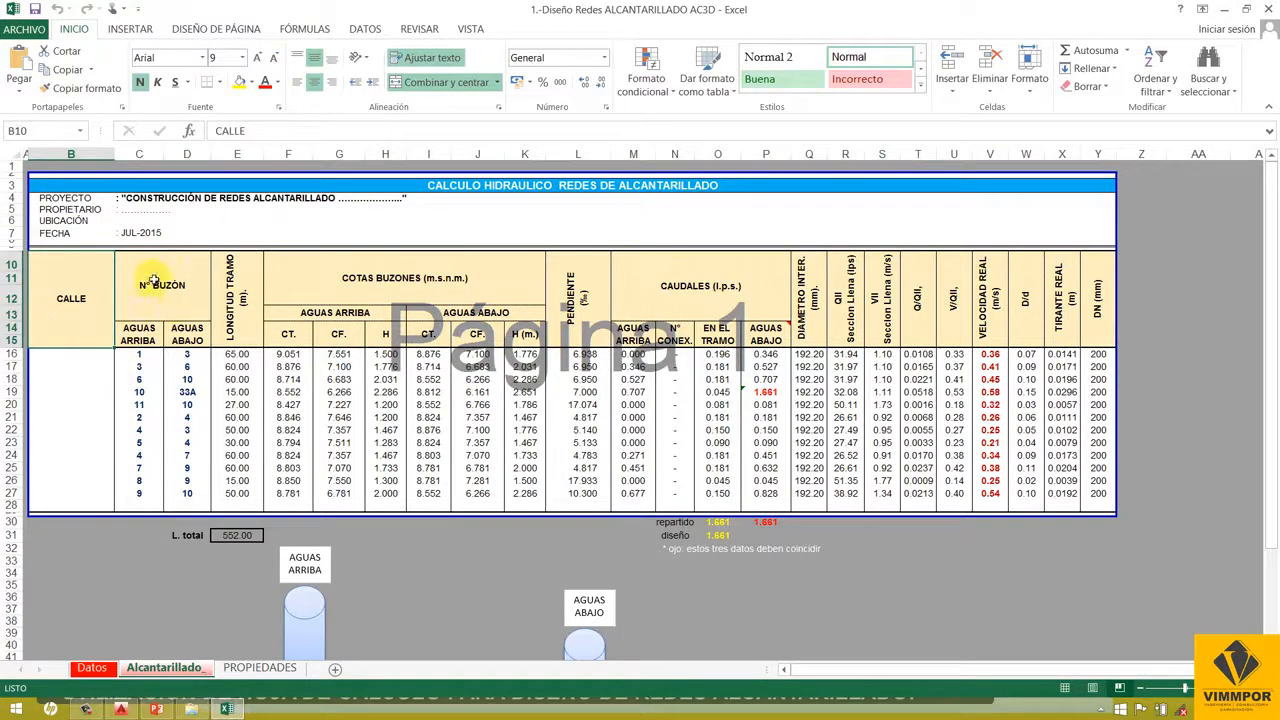
{"action": "scroll", "coordinate": [147, 286], "scroll_direction": "down", "scroll_amount": 2}
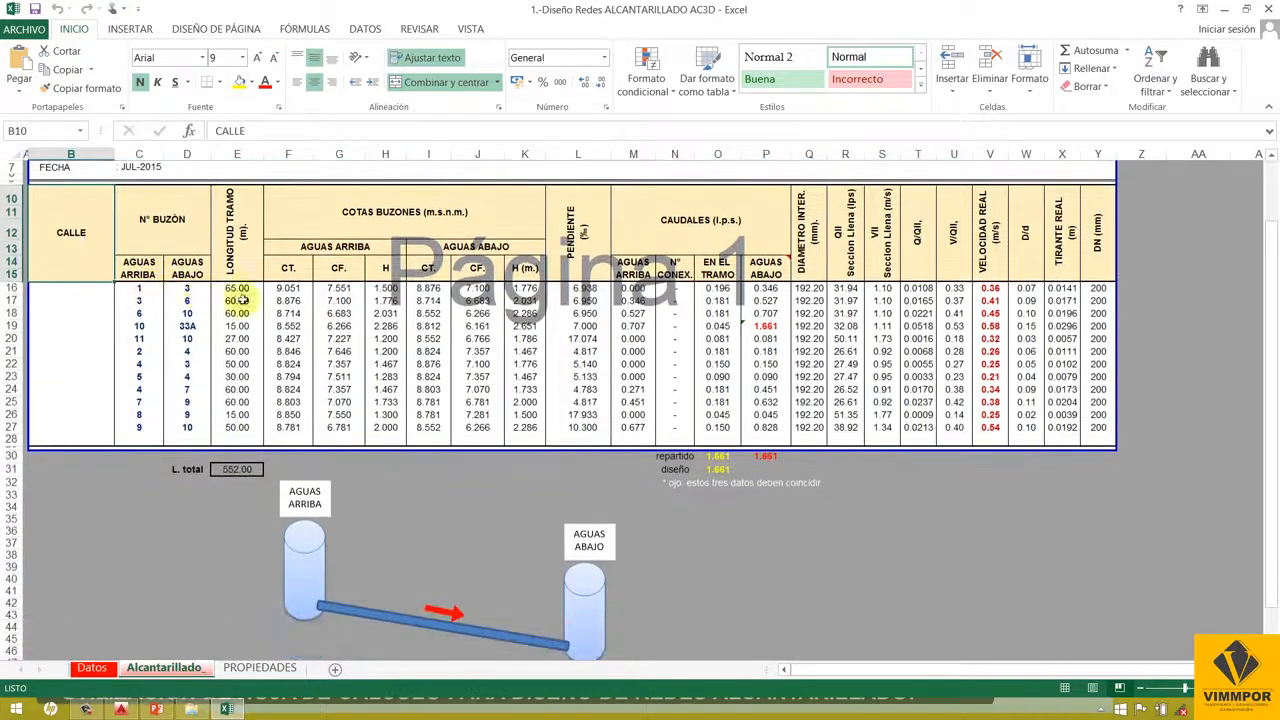
{"action": "left_click", "coordinate": [140, 273]}
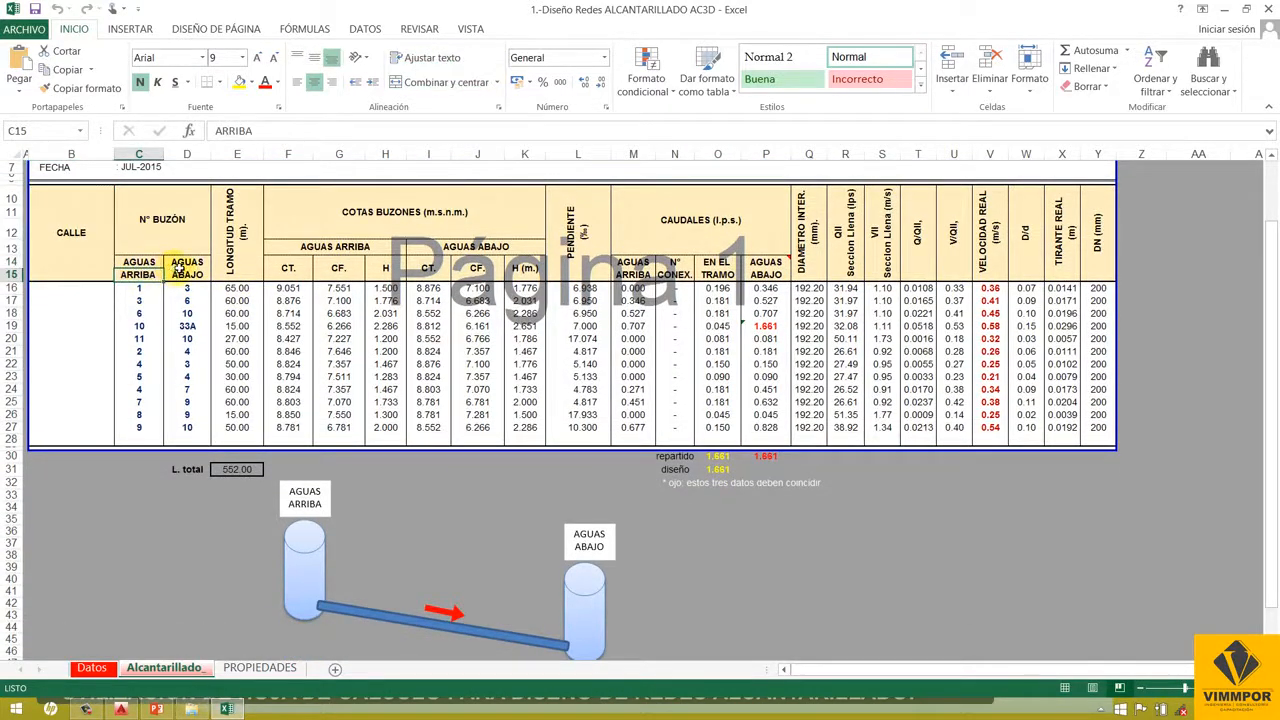
{"action": "left_click", "coordinate": [177, 268]}
{"action": "left_click", "coordinate": [143, 263]}
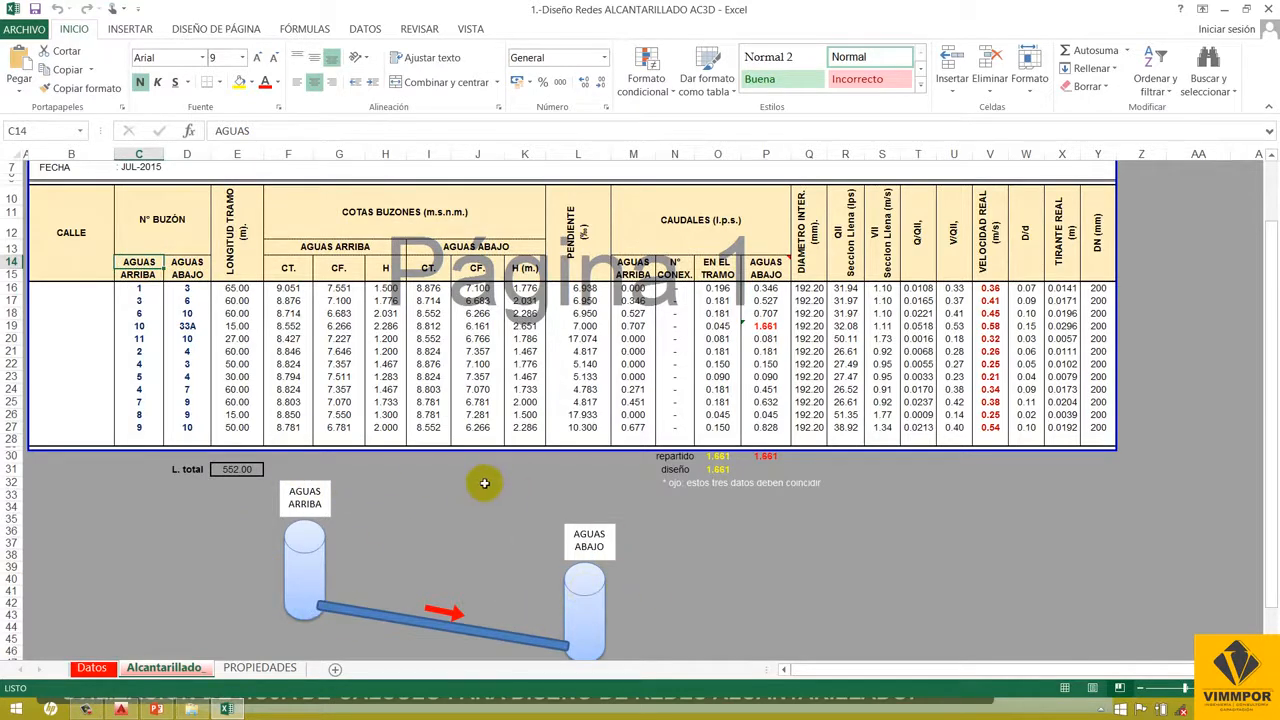
- Study the diagram below the table for the flow direction between the upstream and downstream manholes
{"action": "scroll", "coordinate": [484, 483], "scroll_direction": "down", "scroll_amount": 2}
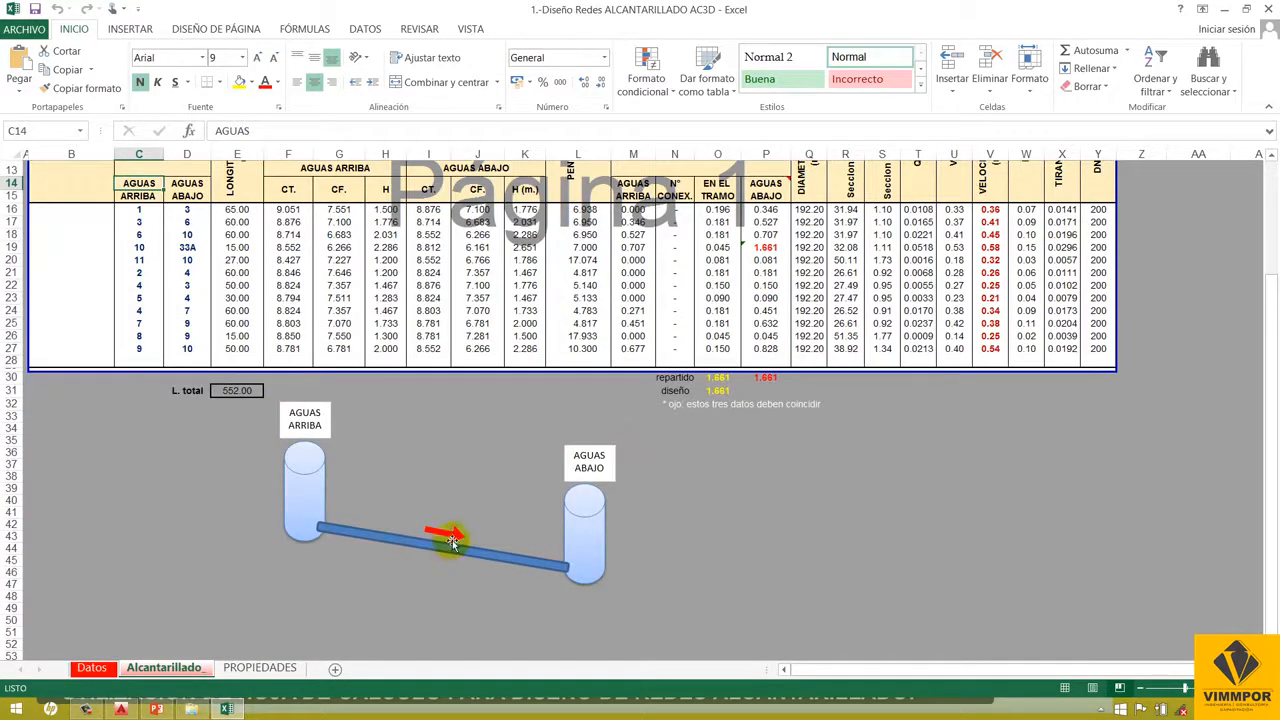
{"action": "scroll", "coordinate": [446, 534], "scroll_direction": "up", "scroll_amount": 2}
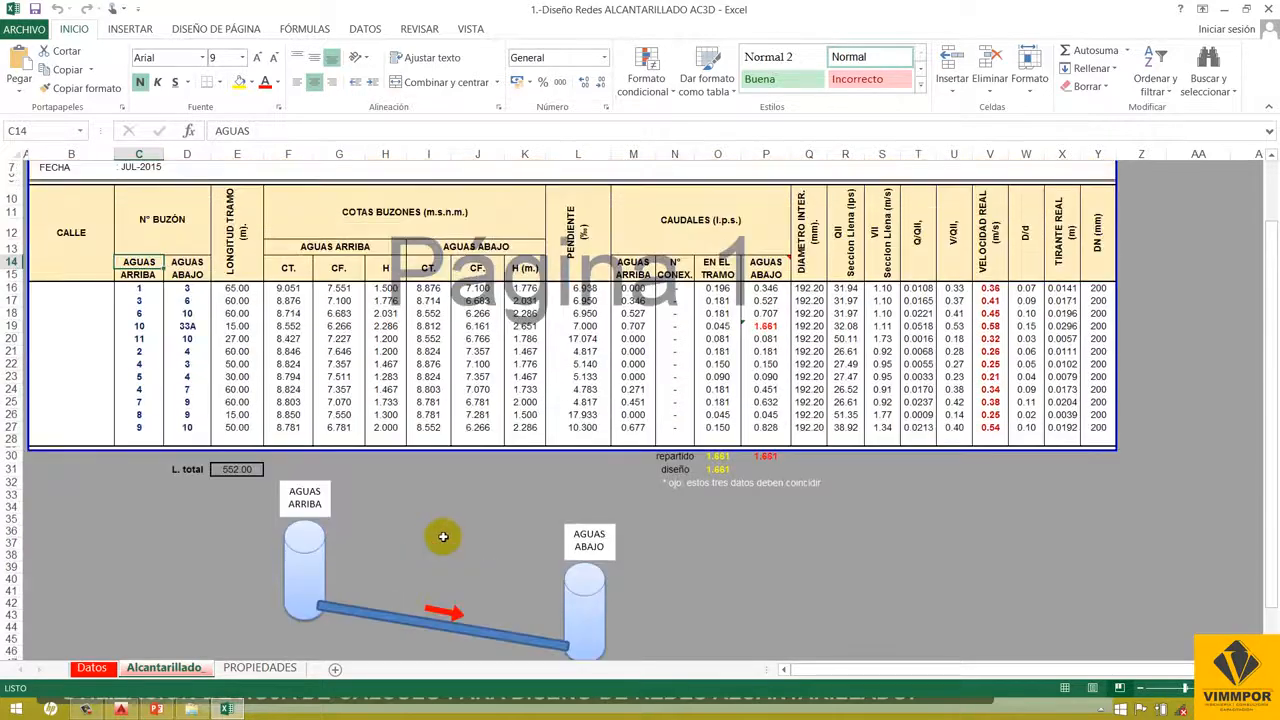
{"action": "scroll", "coordinate": [366, 497], "scroll_direction": "down", "scroll_amount": 1}
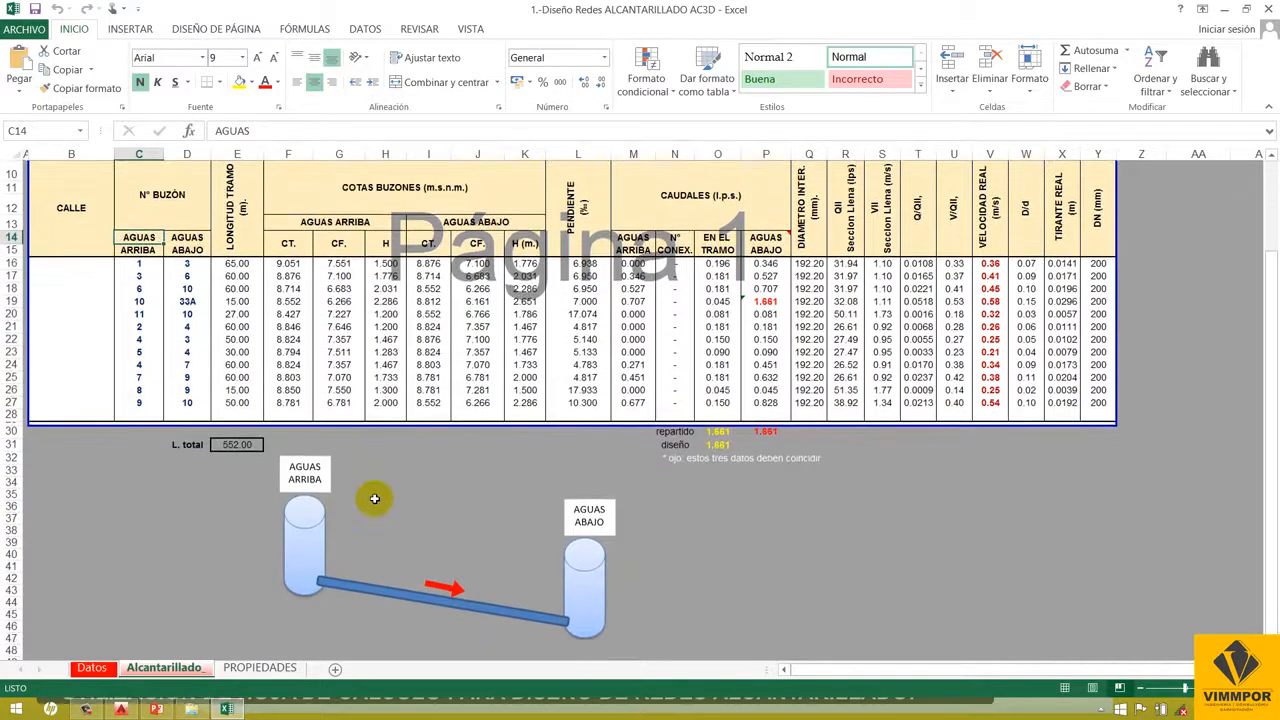
{"action": "scroll", "coordinate": [190, 316], "scroll_direction": "up", "scroll_amount": 1}
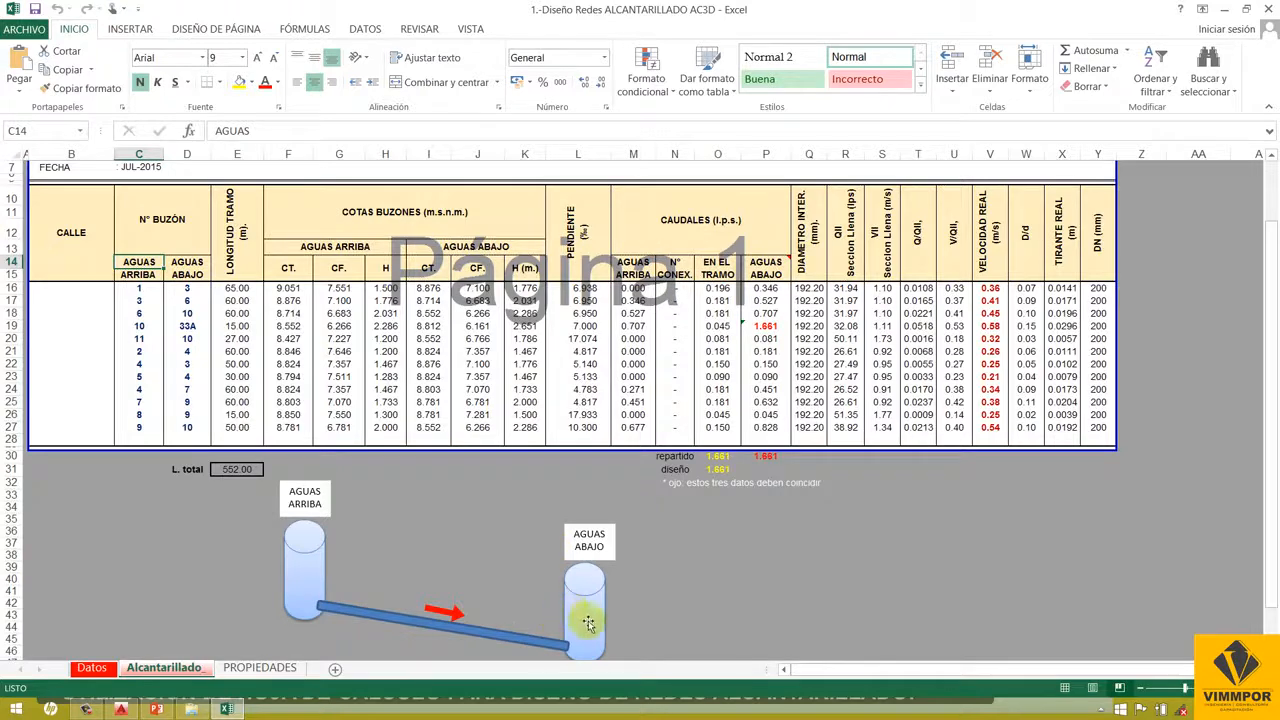
{"action": "scroll", "coordinate": [570, 590], "scroll_direction": "down", "scroll_amount": 1}
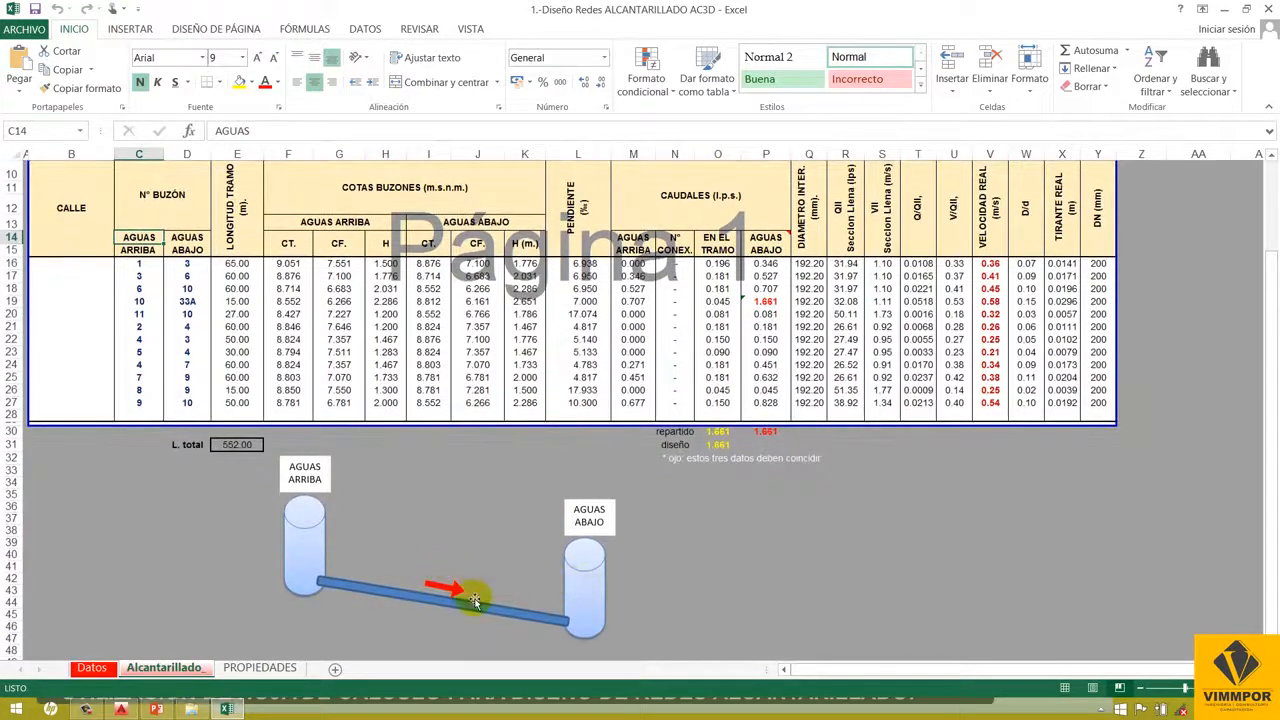
{"action": "scroll", "coordinate": [460, 549], "scroll_direction": "up", "scroll_amount": 1}
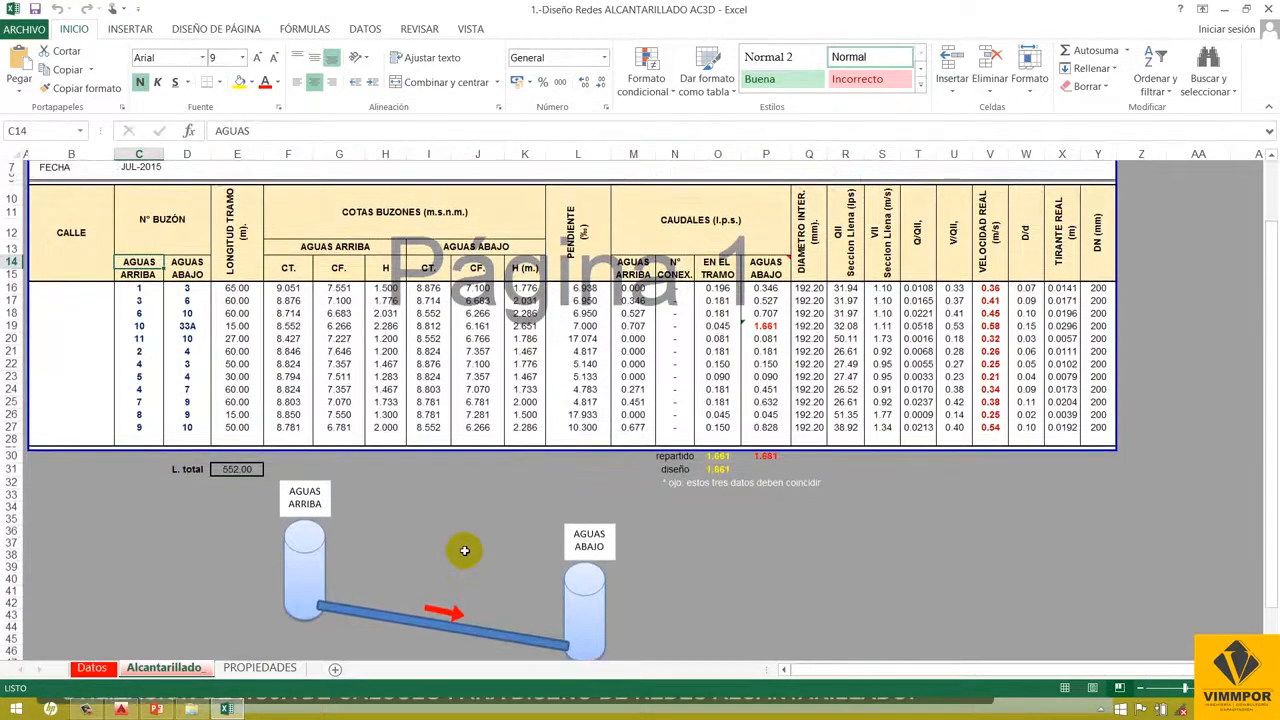
{"action": "scroll", "coordinate": [412, 543], "scroll_direction": "down", "scroll_amount": 1}
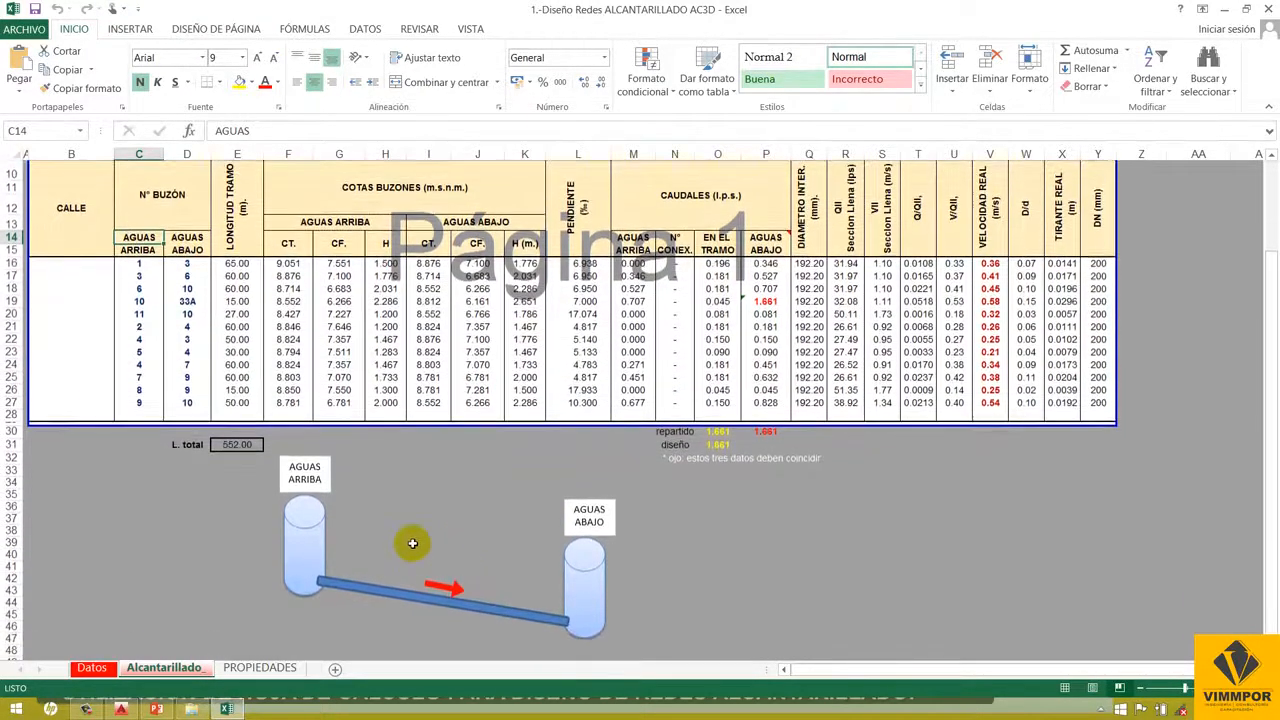
- Switch to the AutoCAD network drawing and examine the pipe run from manhole Bz-1 to Bz-3
{"action": "left_click", "coordinate": [120, 708]}
{"action": "scroll", "coordinate": [421, 538], "scroll_direction": "up", "scroll_amount": 5}
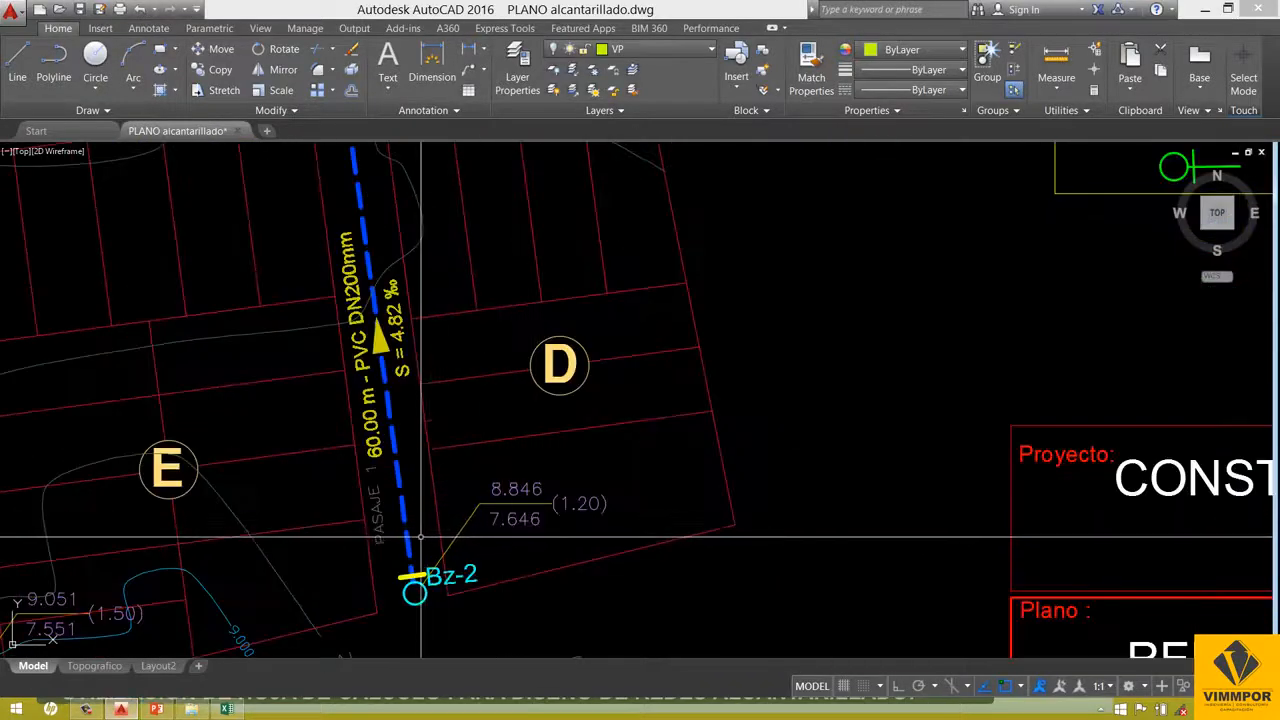
{"action": "scroll", "coordinate": [421, 533], "scroll_direction": "down", "scroll_amount": 2}
{"action": "left_click_drag", "start_coordinate": [366, 517], "coordinate": [528, 513]}
{"action": "left_click_drag", "start_coordinate": [318, 482], "coordinate": [428, 452]}
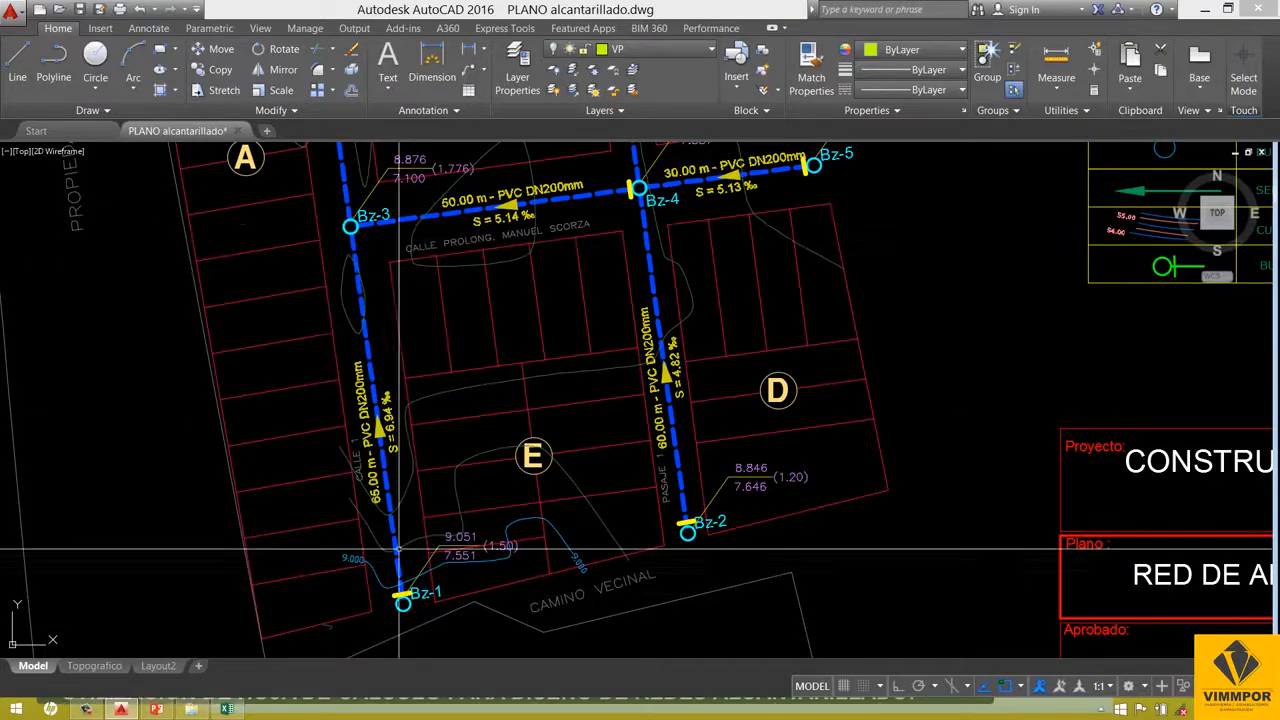
{"action": "scroll", "coordinate": [398, 550], "scroll_direction": "down", "scroll_amount": 4}
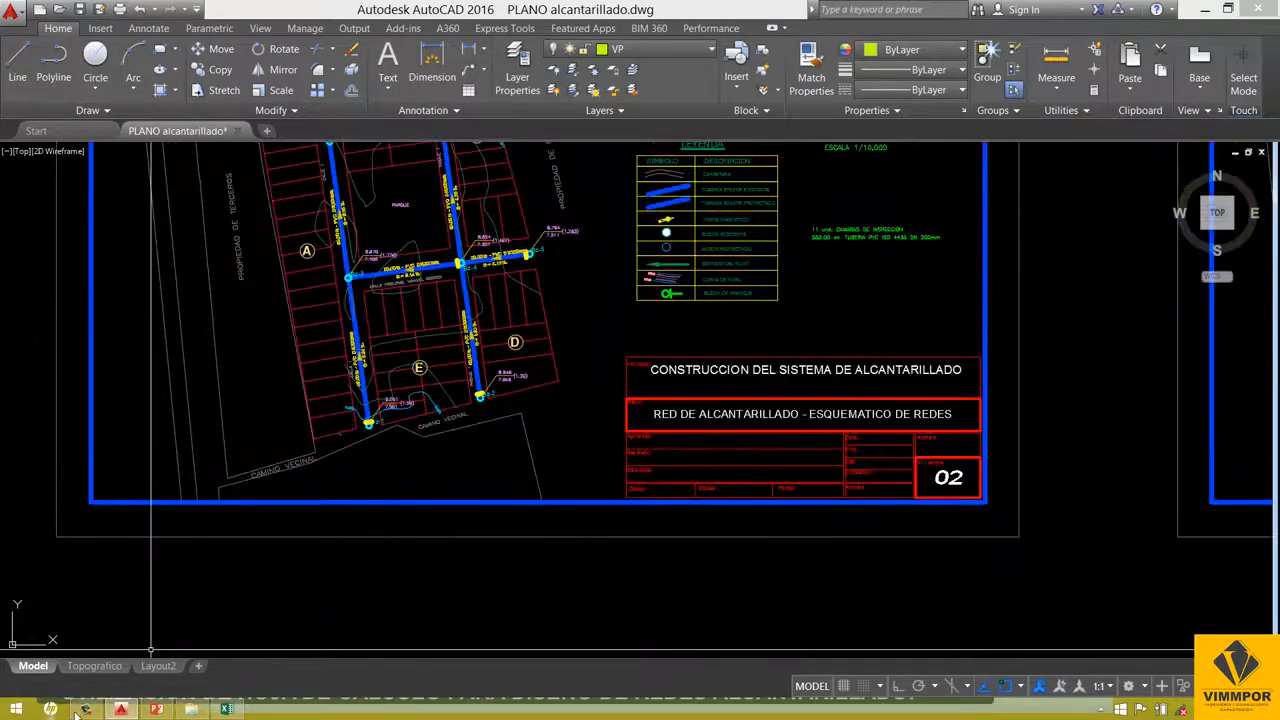
- Compare the first manhole pair in the Excel table with the pipe run from Bz-1 in the AutoCAD drawing
{"action": "left_click", "coordinate": [226, 709]}
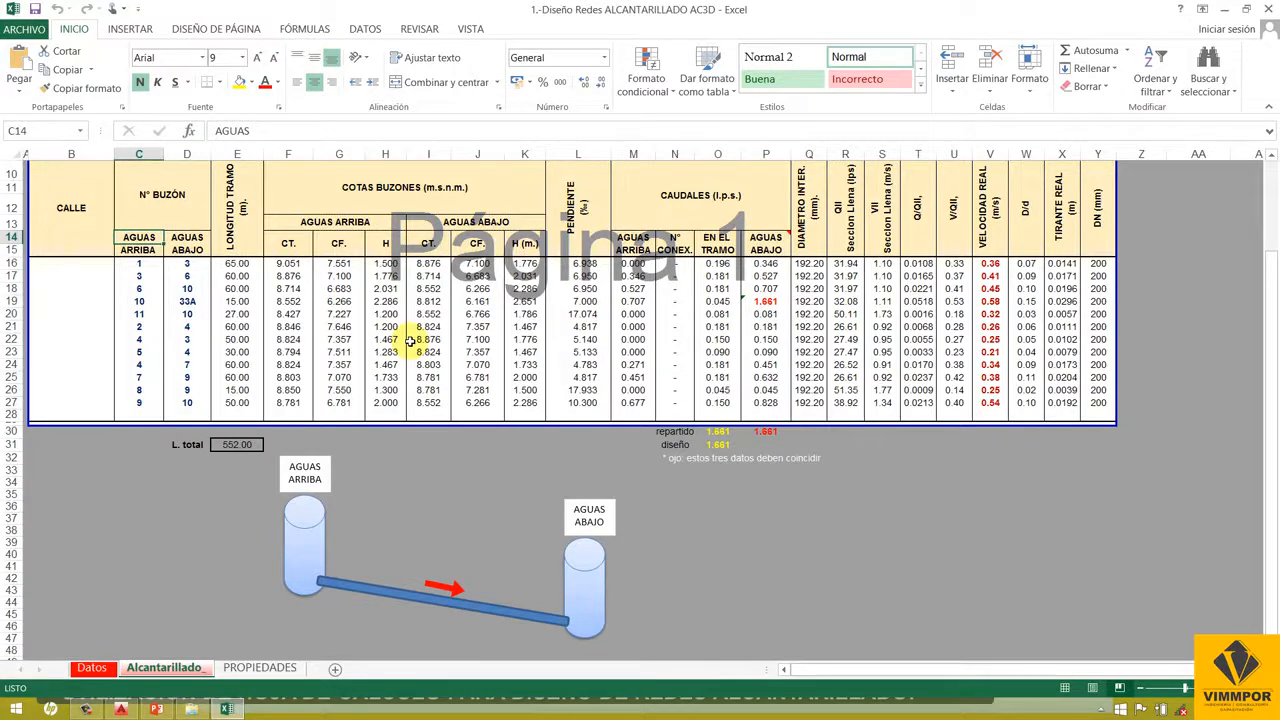
{"action": "scroll", "coordinate": [195, 307], "scroll_direction": "up", "scroll_amount": 1}
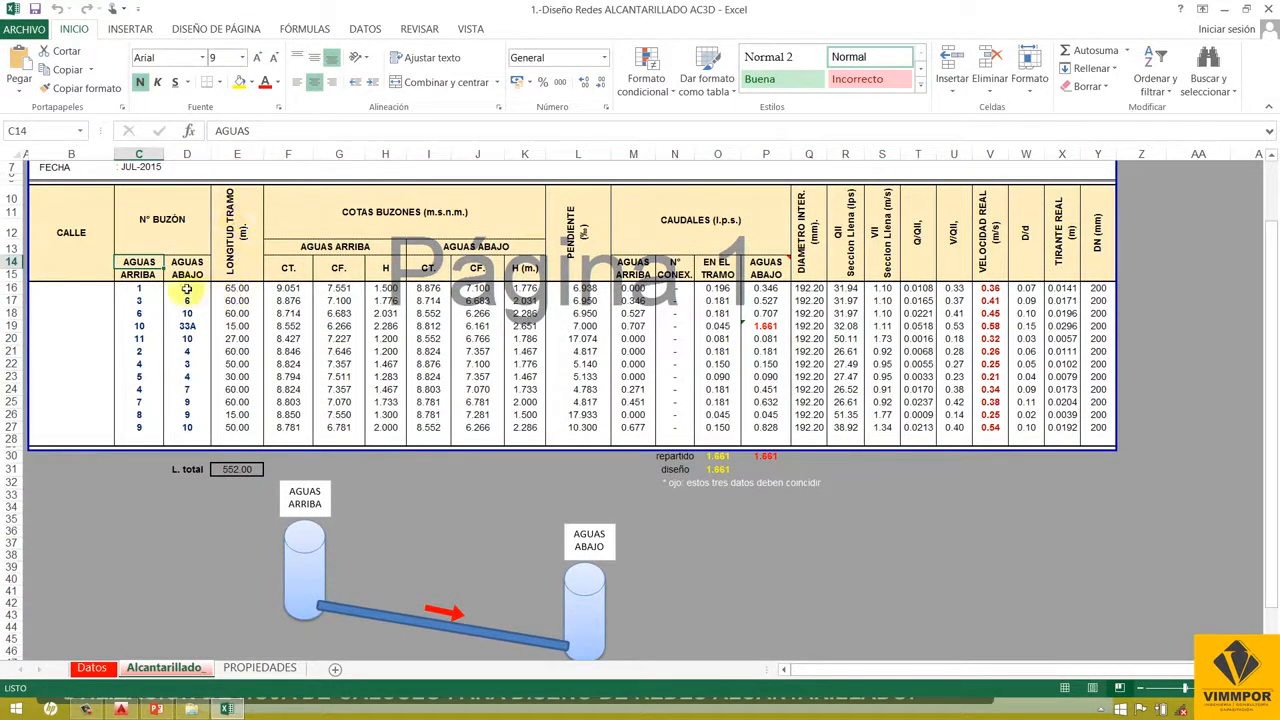
{"action": "left_click", "coordinate": [124, 711]}
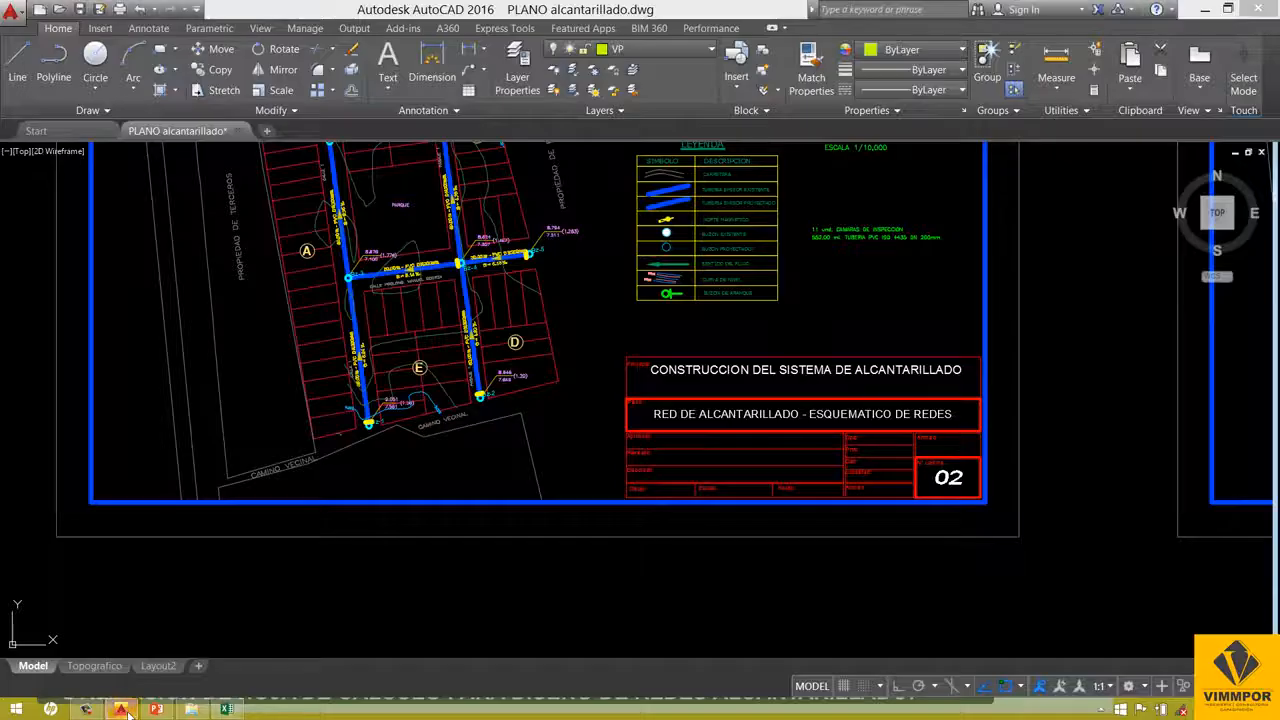
{"action": "scroll", "coordinate": [360, 354], "scroll_direction": "up", "scroll_amount": 4}
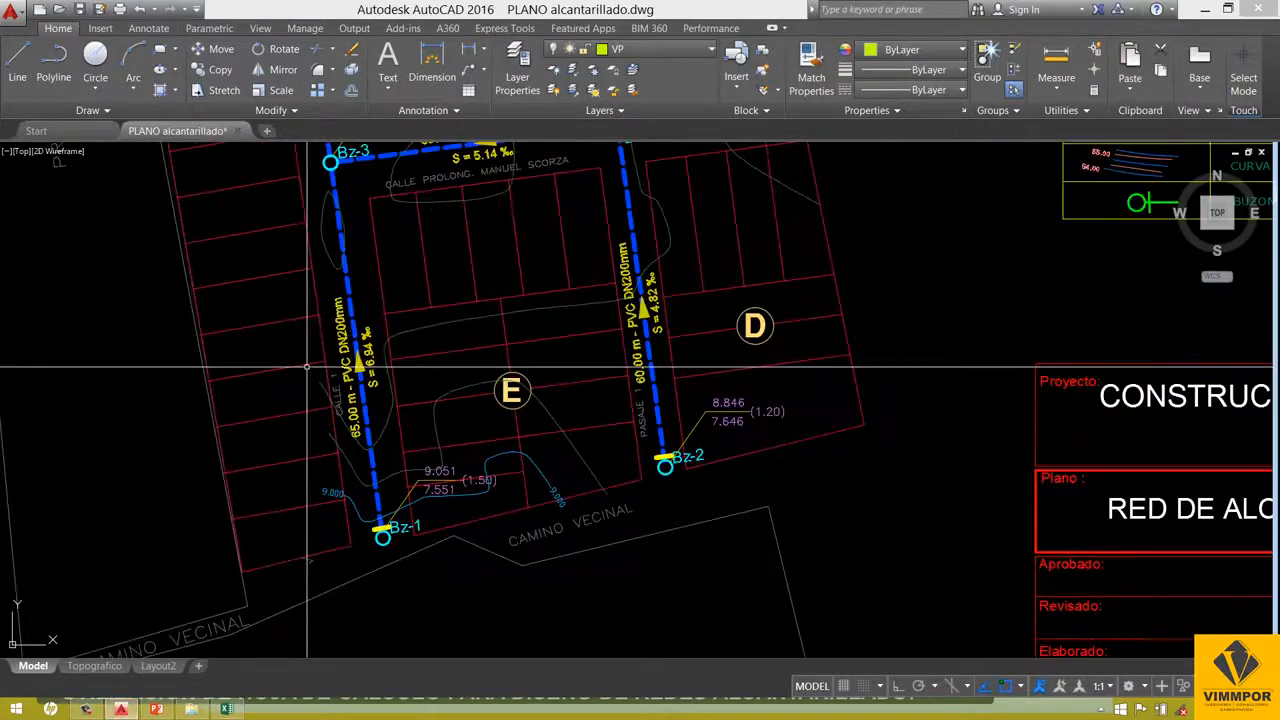
{"action": "scroll", "coordinate": [307, 461], "scroll_direction": "up", "scroll_amount": 2}
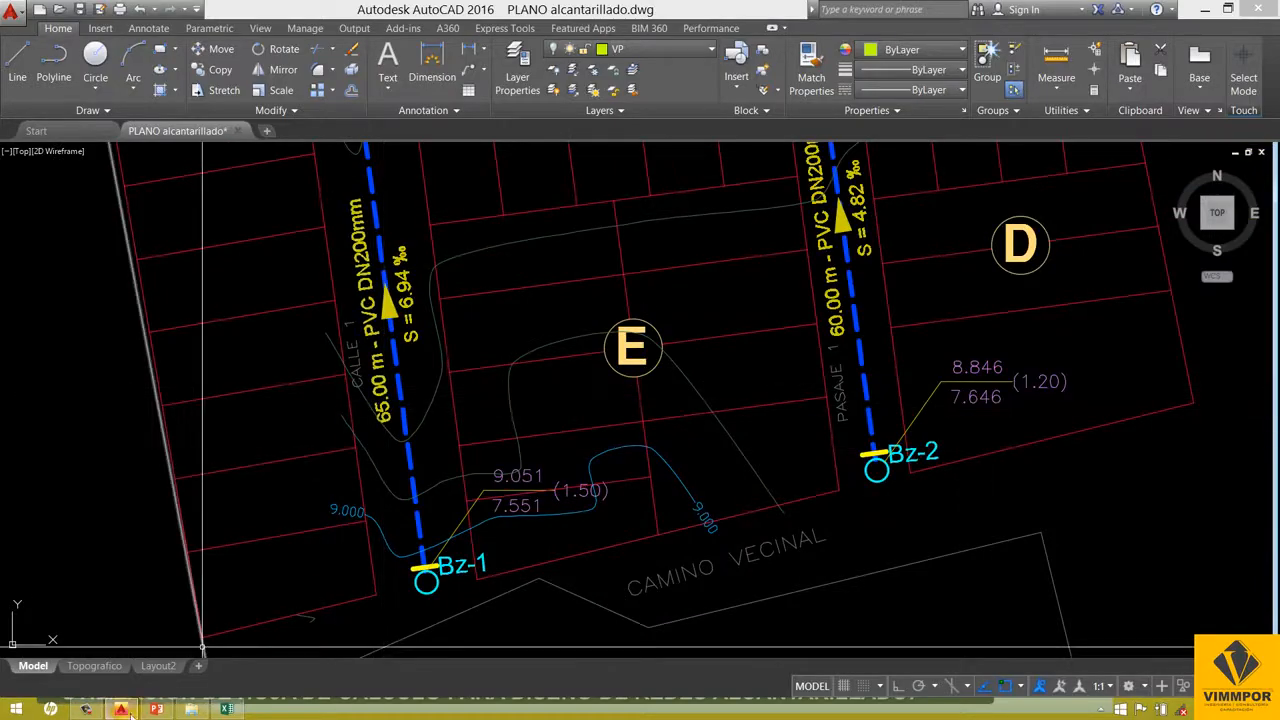
- Return to the Excel sheet and inspect the first run's length in E16 and its upstream elevations in row 16
{"action": "left_click", "coordinate": [227, 709]}
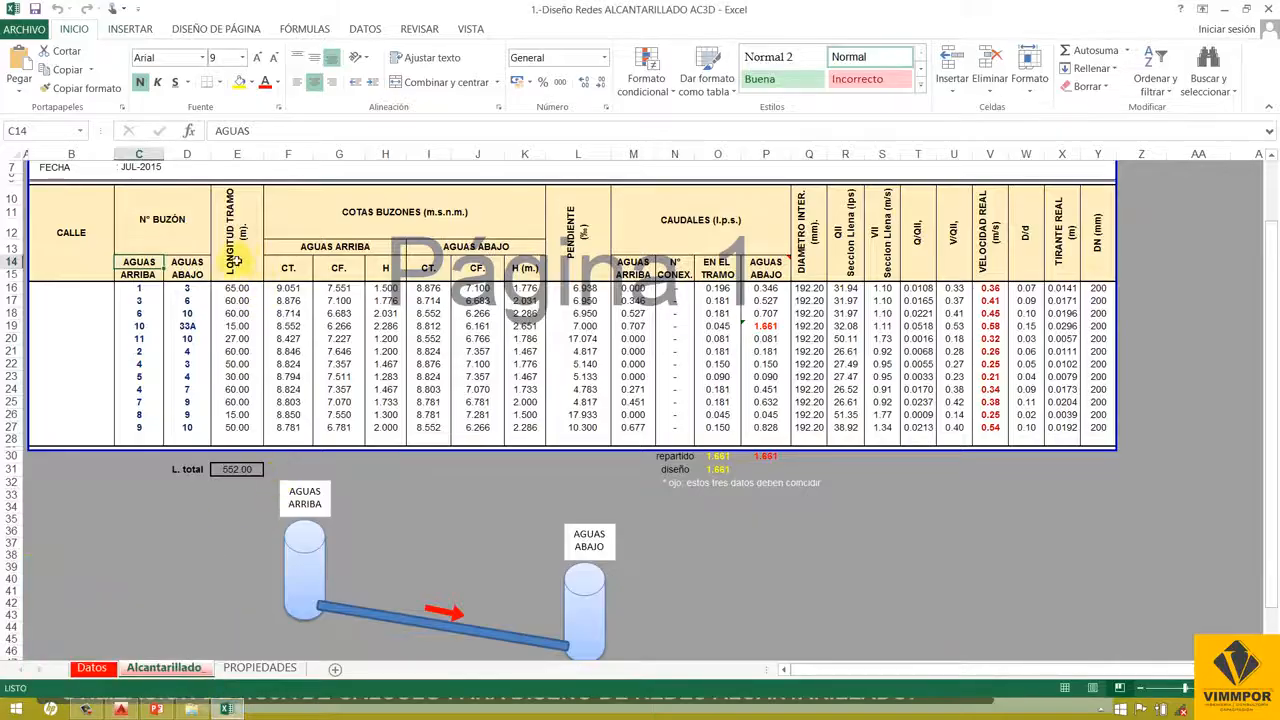
{"action": "left_click", "coordinate": [235, 288]}
{"action": "scroll", "coordinate": [240, 300], "scroll_direction": "up", "scroll_amount": 1}
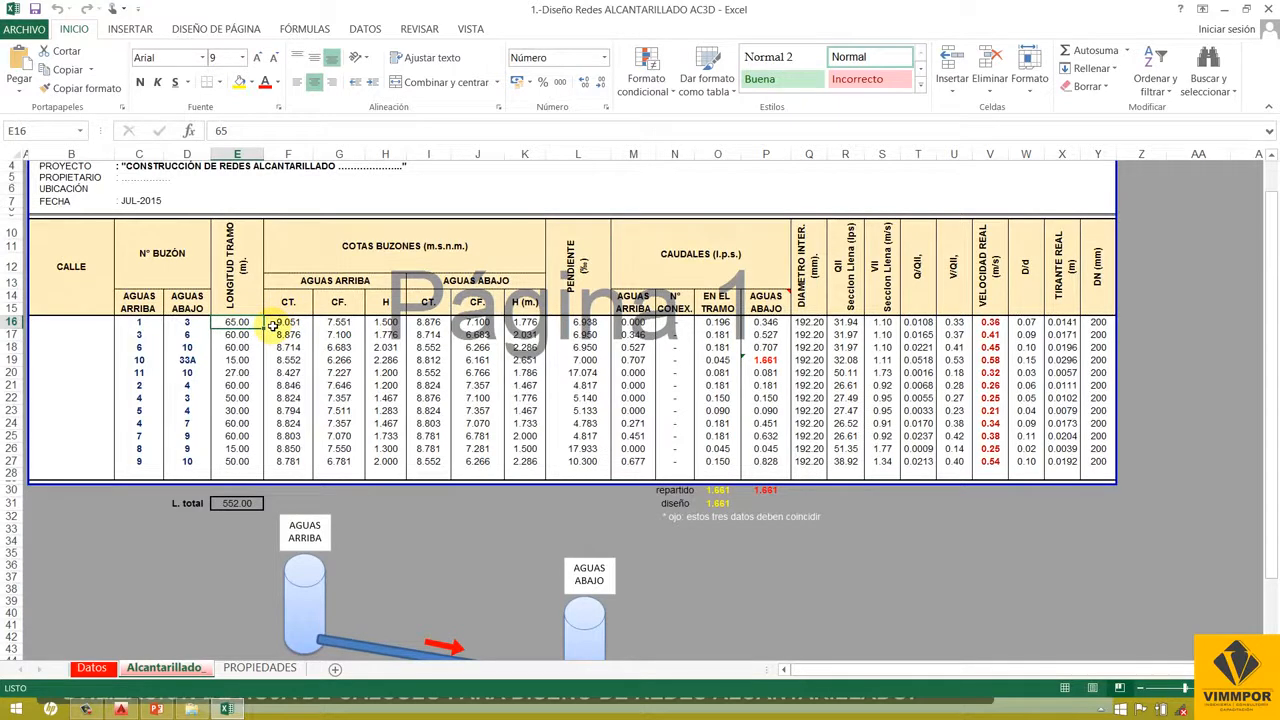
{"action": "left_click_drag", "start_coordinate": [276, 324], "coordinate": [340, 347]}
{"action": "left_click", "coordinate": [284, 321]}
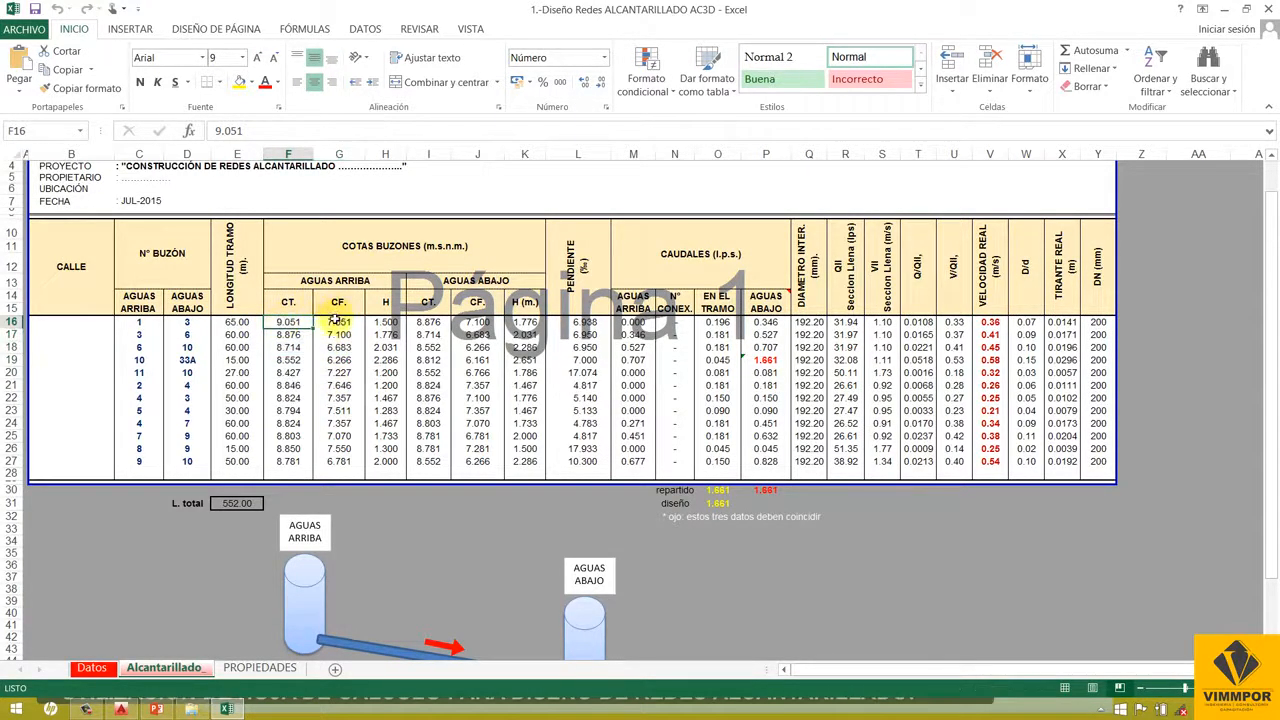
- Review the upstream and downstream manhole elevation columns, including the H depth columns for each side
{"action": "scroll", "coordinate": [336, 320], "scroll_direction": "down", "scroll_amount": 1}
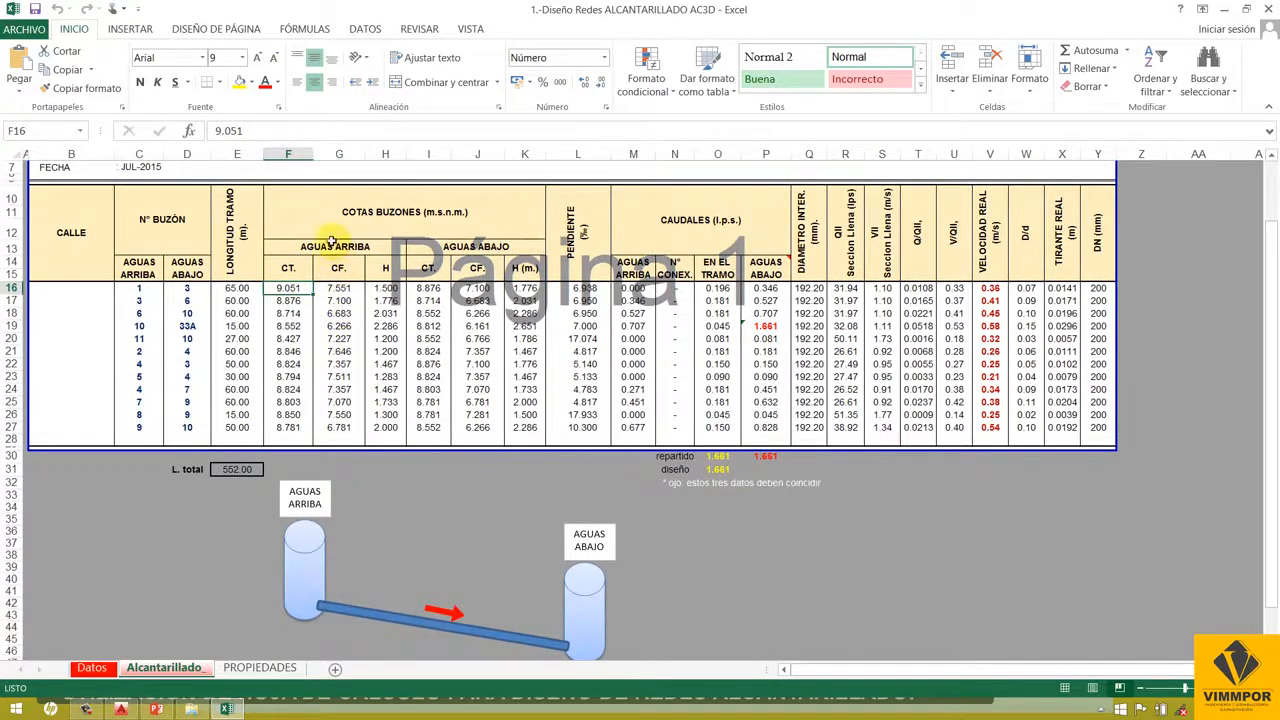
{"action": "left_click_drag", "start_coordinate": [330, 242], "coordinate": [329, 462]}
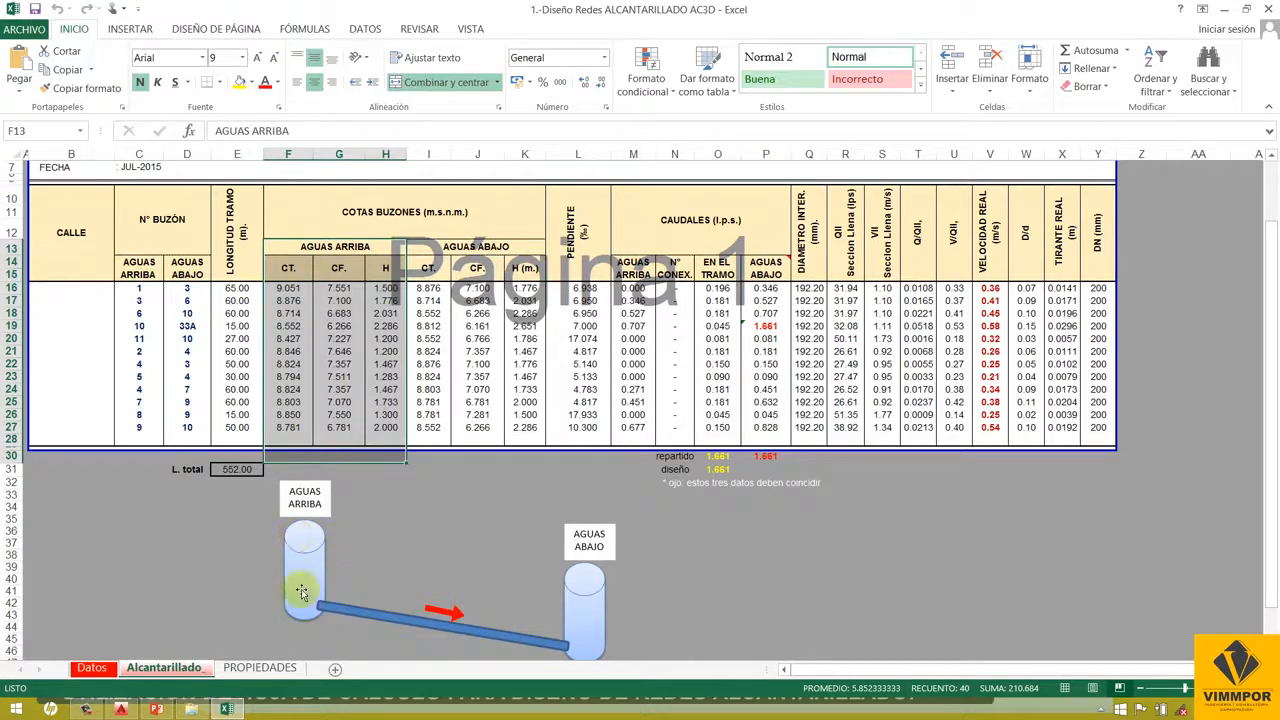
{"action": "left_click_drag", "start_coordinate": [455, 245], "coordinate": [495, 445]}
{"action": "left_click", "coordinate": [521, 521]}
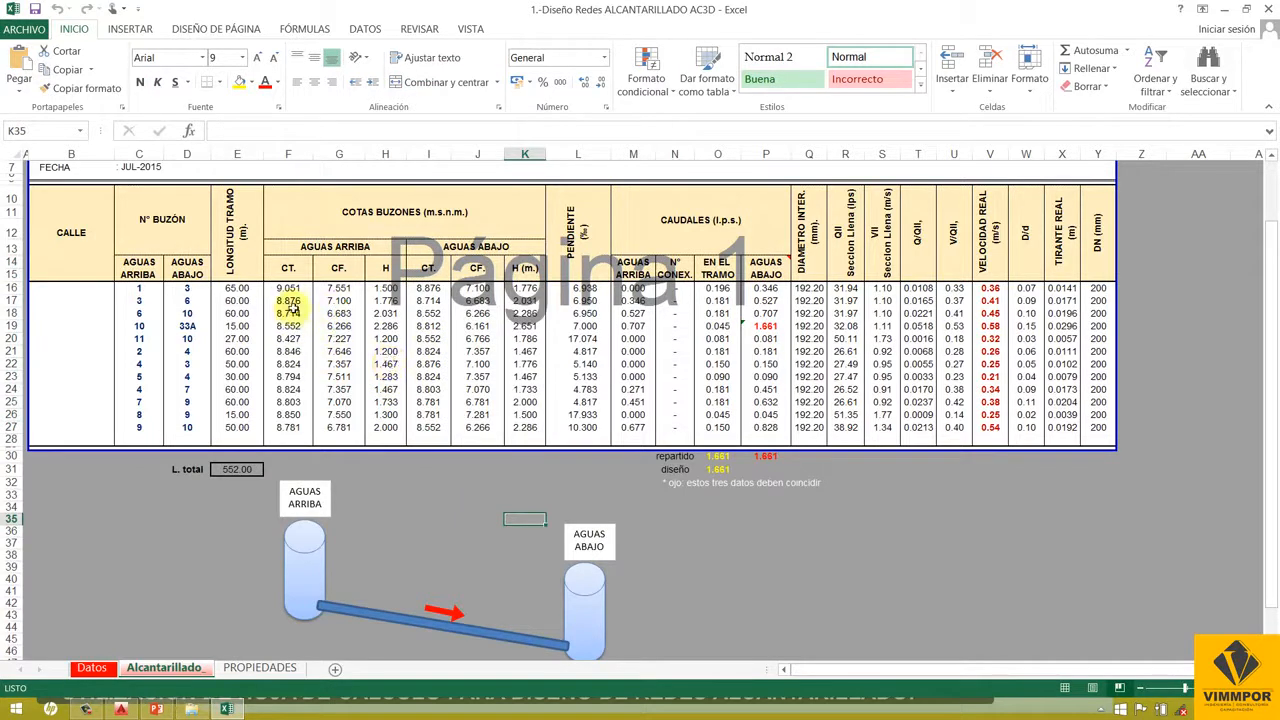
{"action": "left_click_drag", "start_coordinate": [385, 289], "coordinate": [388, 428]}
{"action": "left_click_drag", "start_coordinate": [524, 288], "coordinate": [523, 427]}
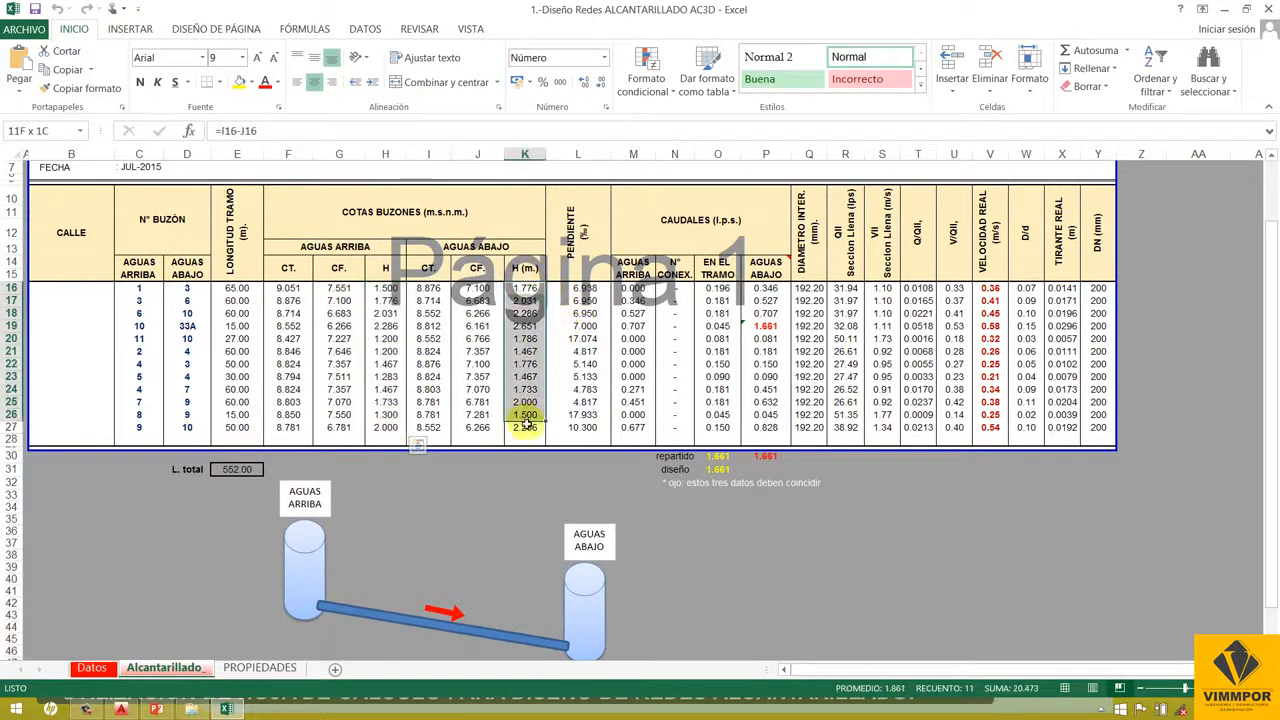
- Inspect the slope formulas in L16 and L17 and review the rest of the PENDIENTE column
{"action": "scroll", "coordinate": [526, 330], "scroll_direction": "up", "scroll_amount": 1}
{"action": "left_click", "coordinate": [583, 322]}
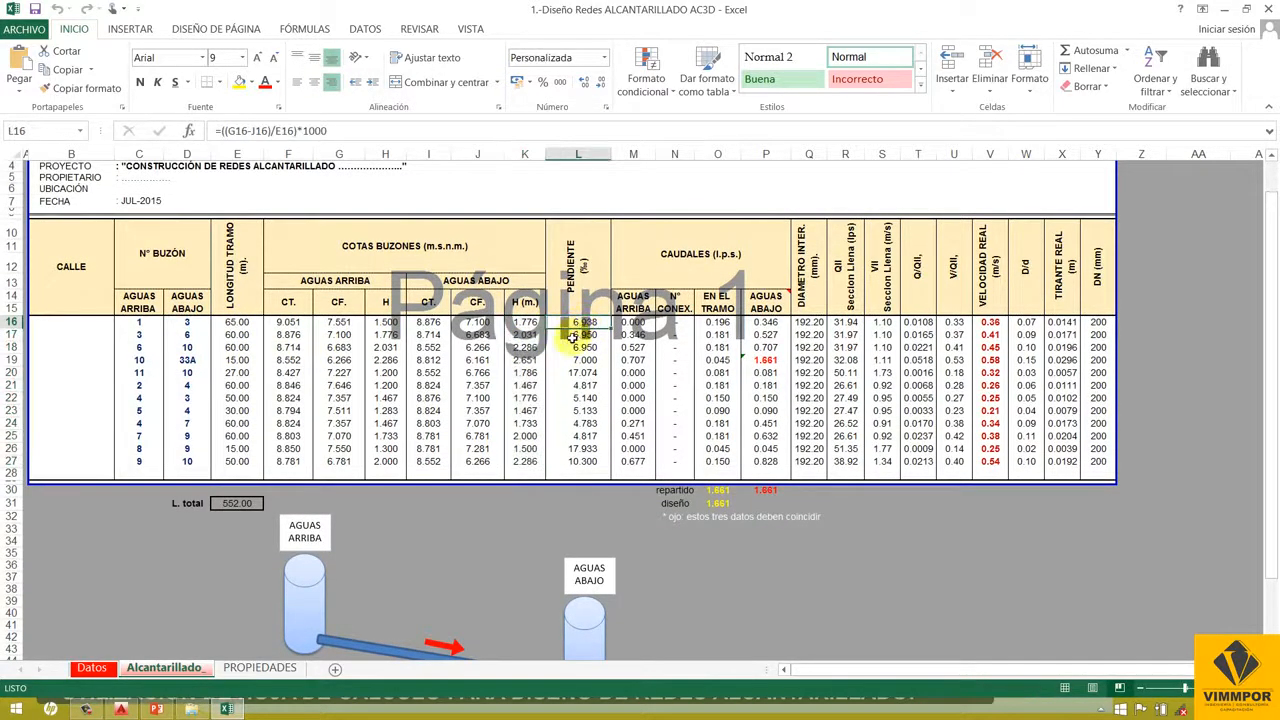
{"action": "left_click", "coordinate": [575, 336]}
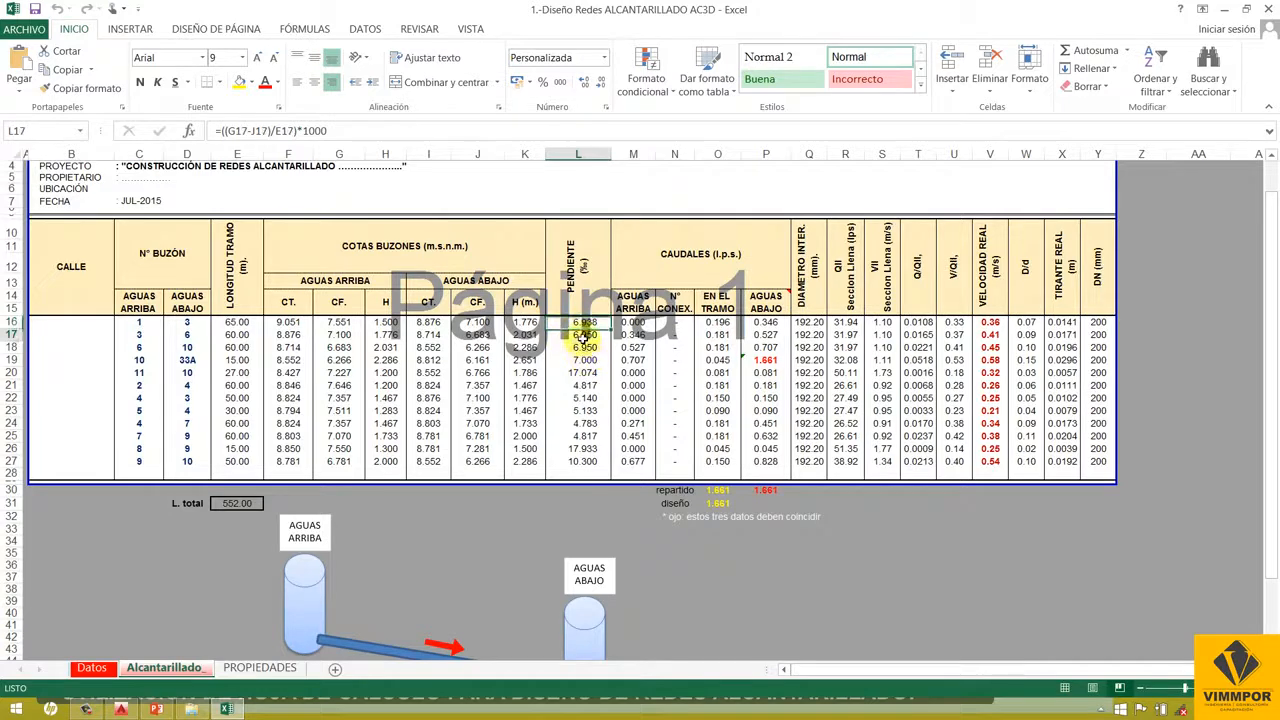
{"action": "left_click_drag", "start_coordinate": [578, 322], "coordinate": [578, 449]}
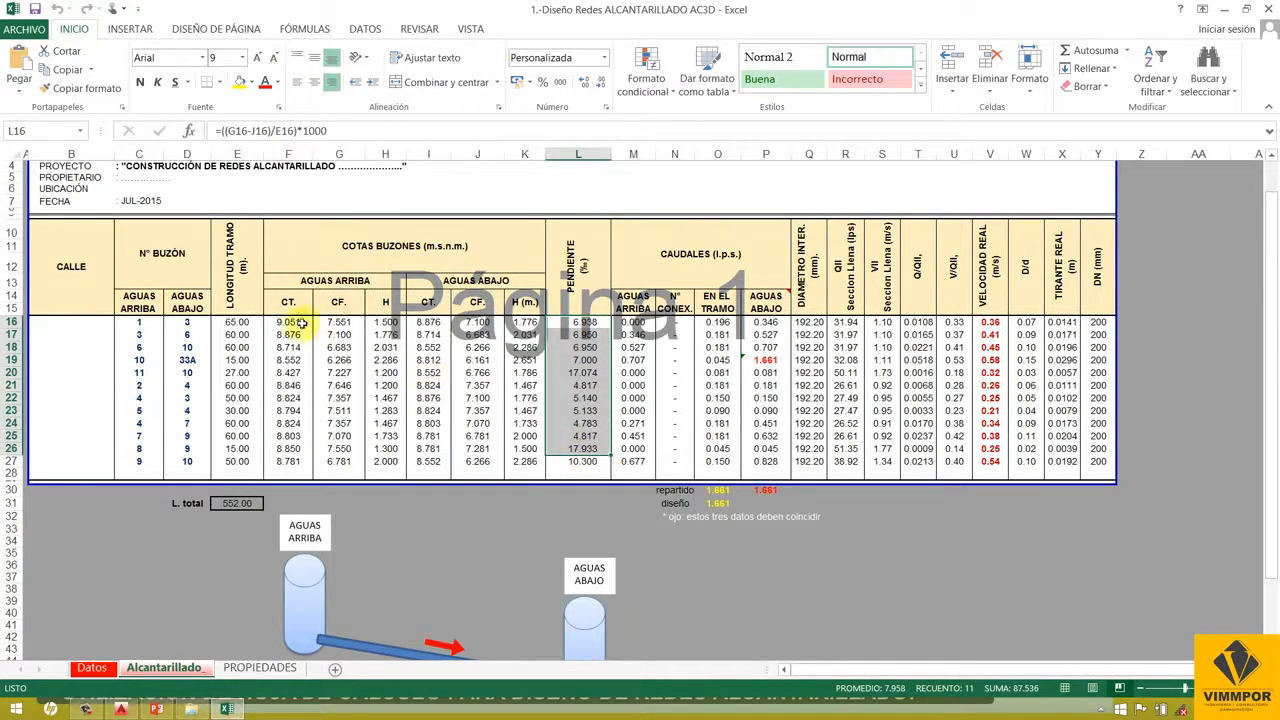
- Review the upstream CT. and CF. elevations, the manhole number columns and the LONGITUD TRAMO column of the hydraulic table
{"action": "left_click_drag", "start_coordinate": [288, 322], "coordinate": [337, 467]}
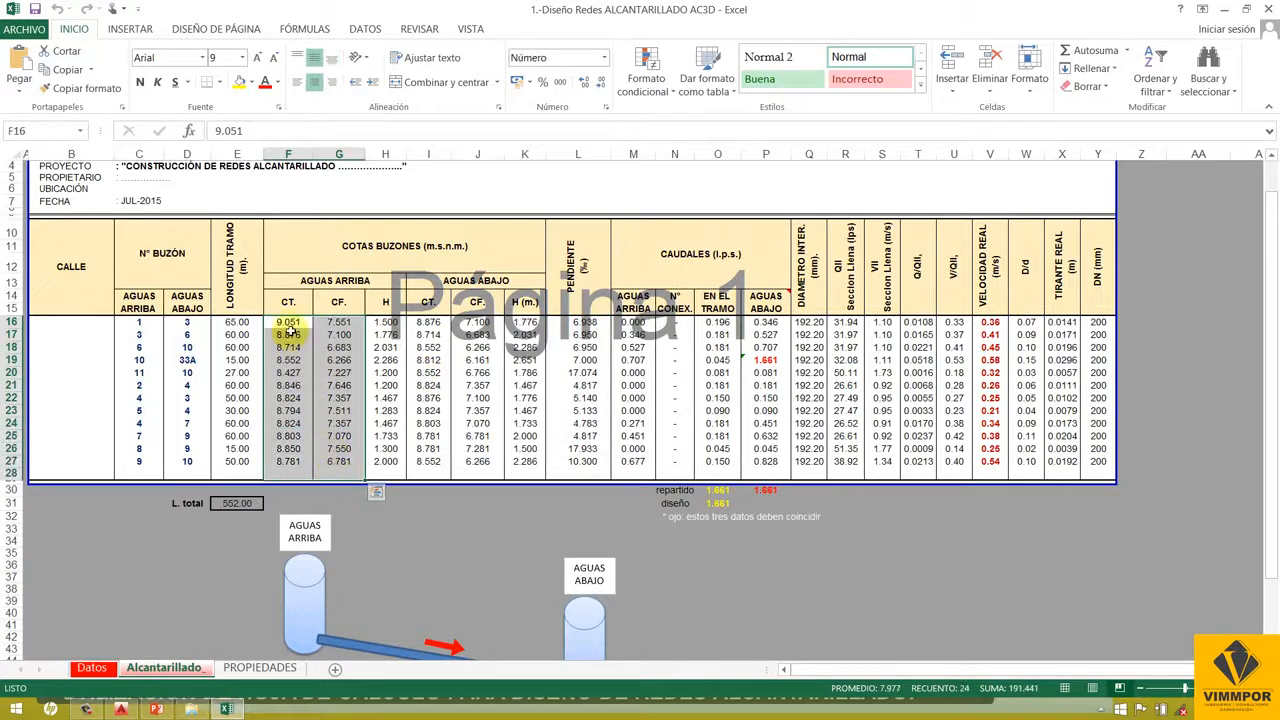
{"action": "left_click_drag", "start_coordinate": [138, 322], "coordinate": [183, 462]}
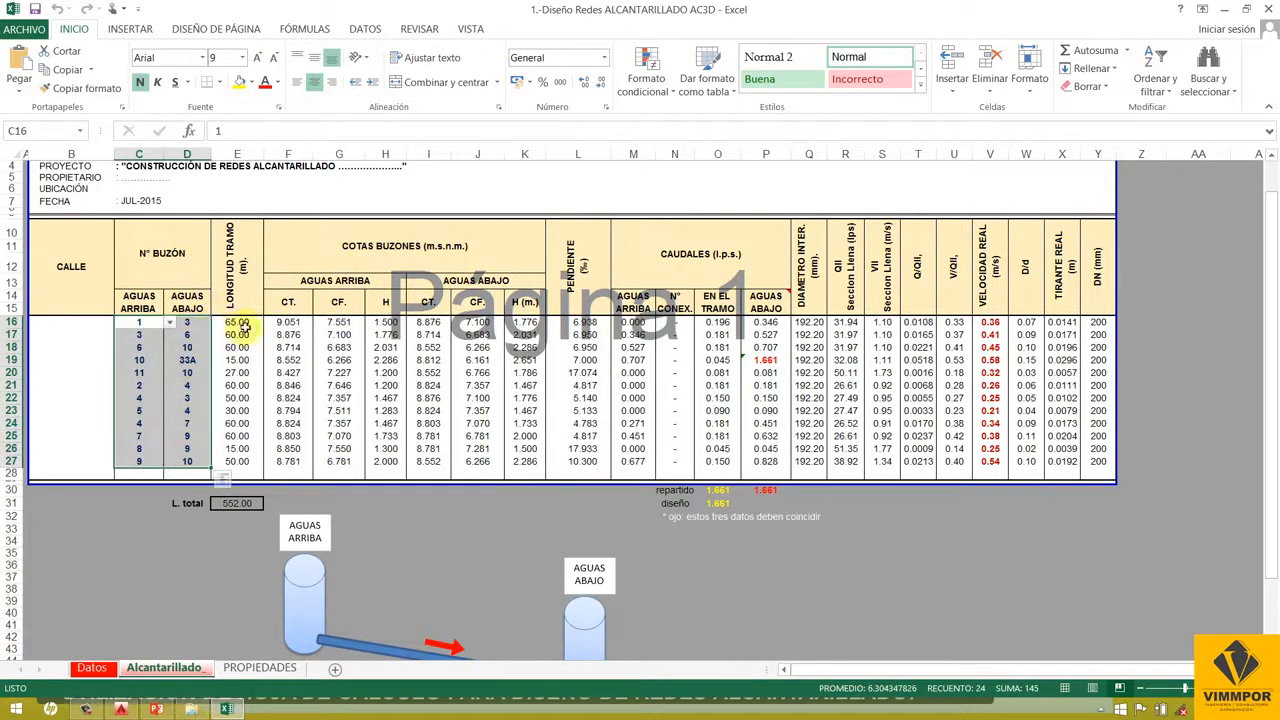
{"action": "left_click_drag", "start_coordinate": [237, 322], "coordinate": [221, 459]}
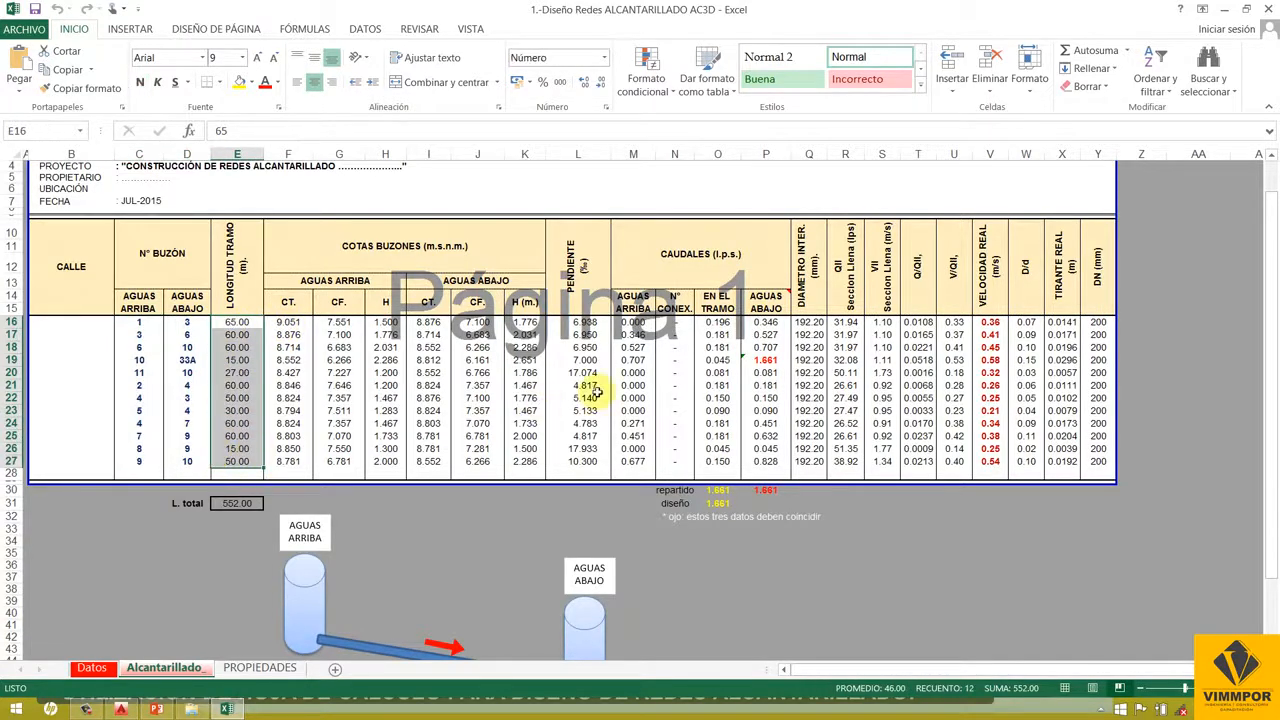
{"action": "scroll", "coordinate": [631, 345], "scroll_direction": "up", "scroll_amount": 1}
{"action": "scroll", "coordinate": [627, 347], "scroll_direction": "down", "scroll_amount": 1}
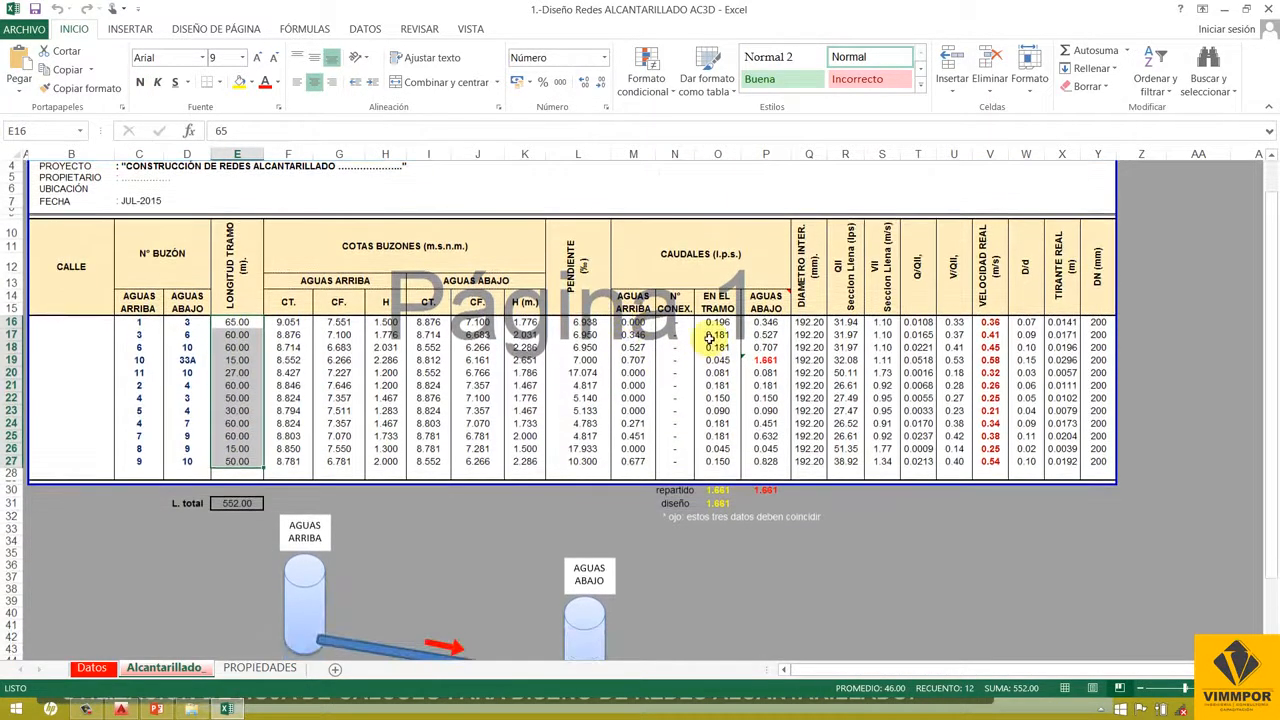
- Review the CAUDALES heading and its subcolumns from AGUAS ARRIBA to AGUAS ABAJO
{"action": "left_click", "coordinate": [706, 273]}
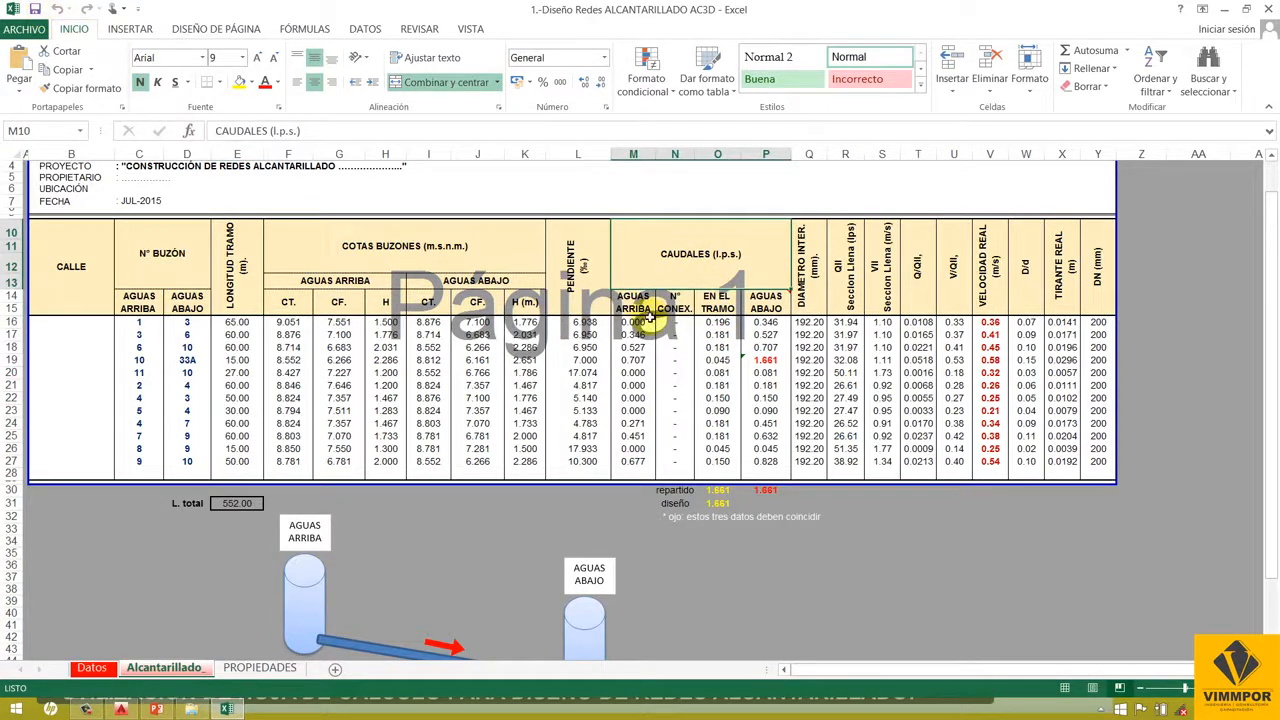
{"action": "left_click_drag", "start_coordinate": [625, 298], "coordinate": [763, 310]}
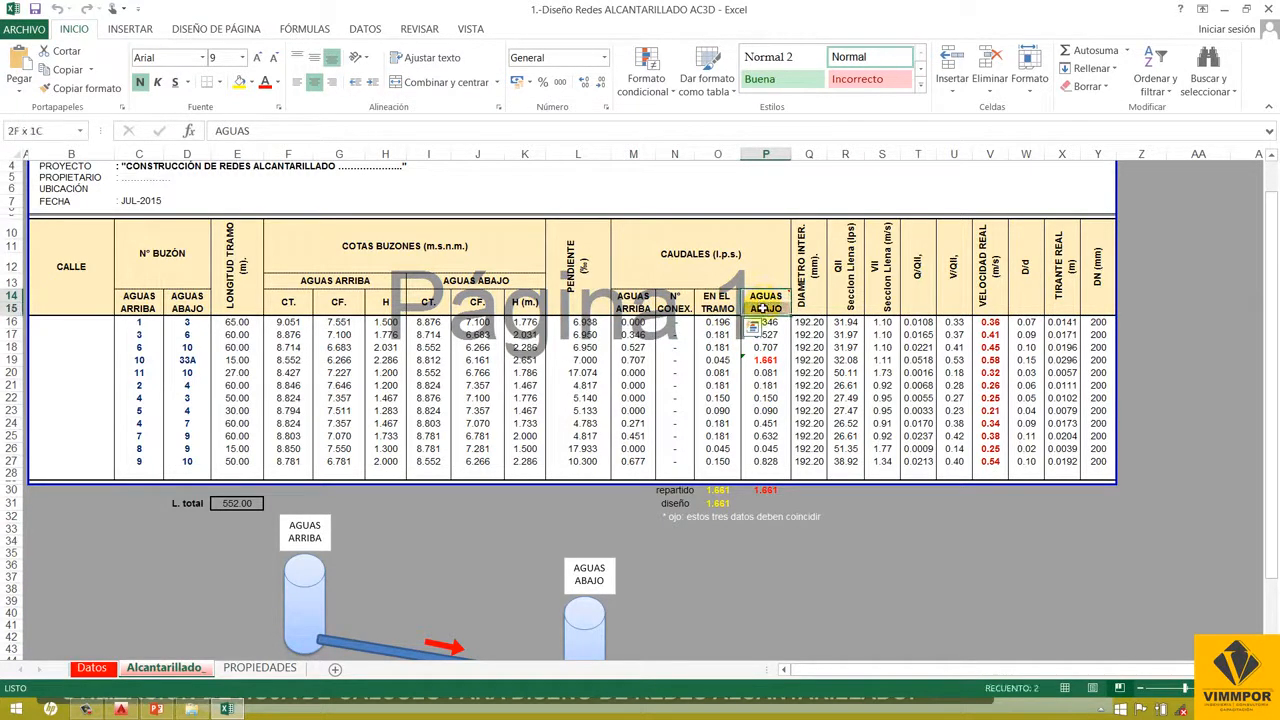
{"action": "left_click", "coordinate": [648, 297]}
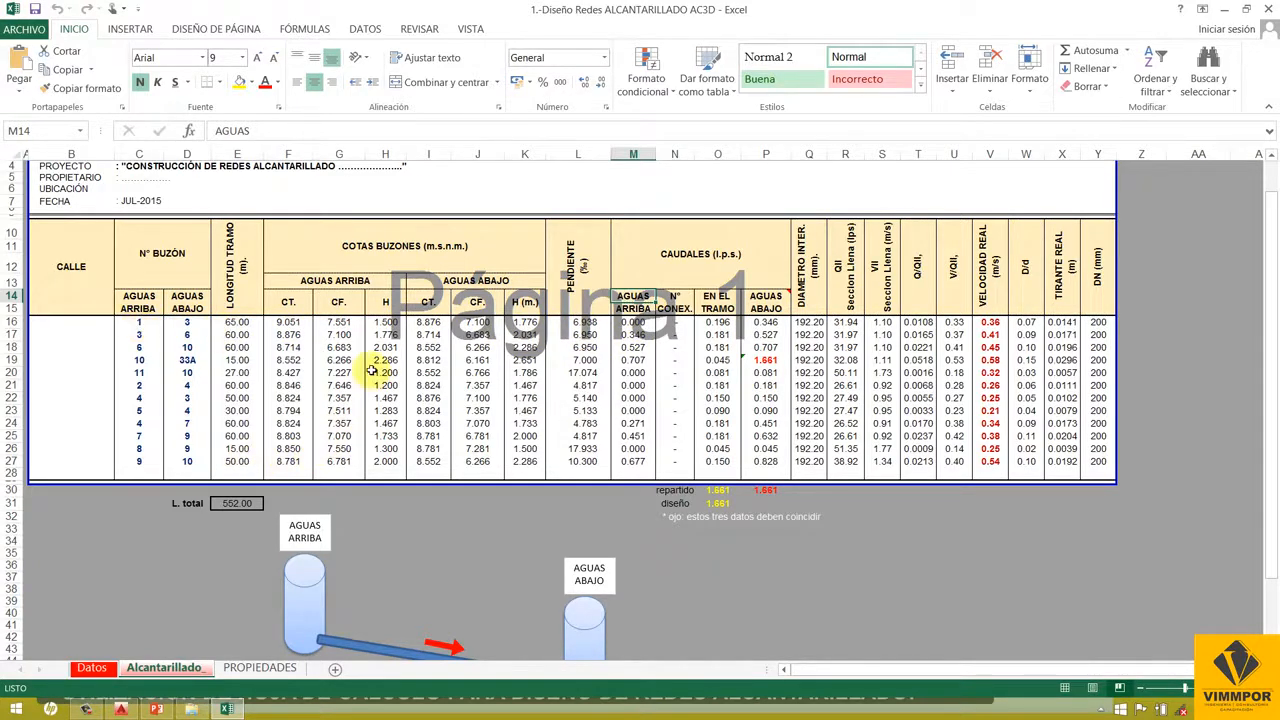
- Compare the upstream flow in M16 of the Excel table with starting manhole Bz-1 in the AutoCAD drawing
{"action": "key", "text": "alt+Tab"}
{"action": "scroll", "coordinate": [399, 491], "scroll_direction": "down", "scroll_amount": 3}
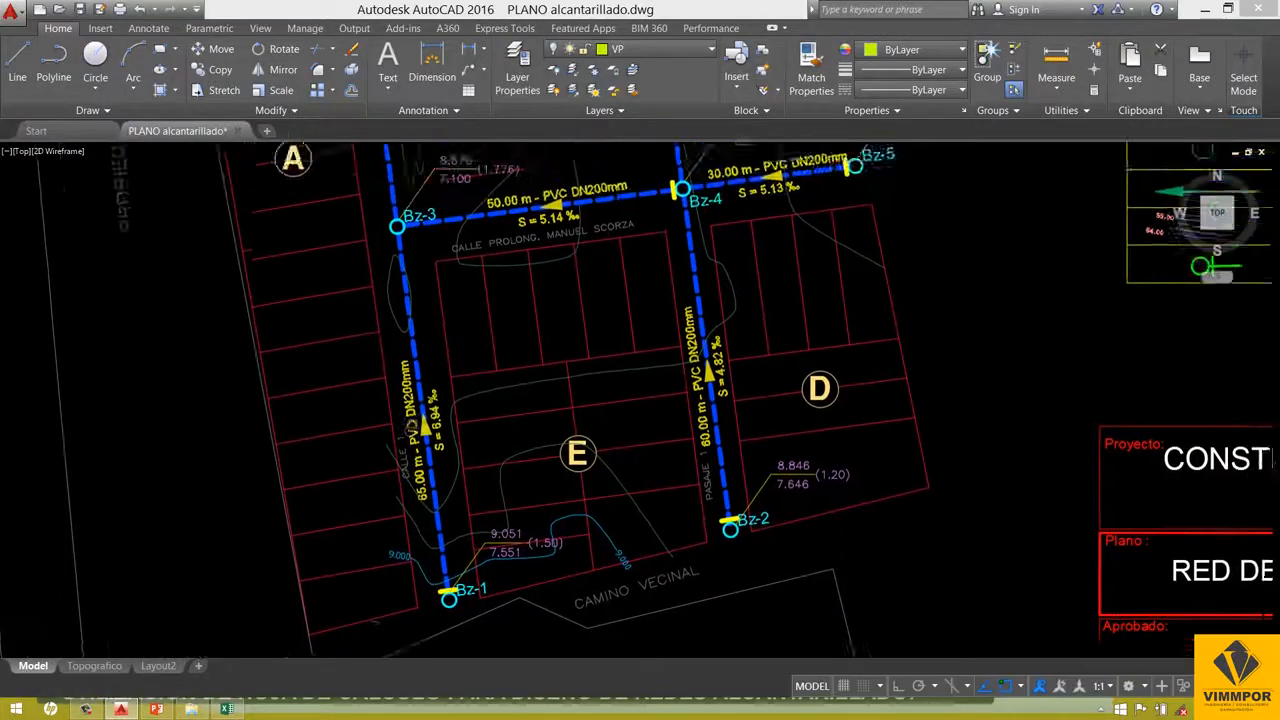
{"action": "mouse_move", "coordinate": [399, 366]}
{"action": "left_mouse_down"}
{"action": "mouse_move", "coordinate": [393, 416]}
{"action": "mouse_move", "coordinate": [393, 384]}
{"action": "mouse_move", "coordinate": [364, 366]}
{"action": "mouse_move", "coordinate": [367, 381]}
{"action": "left_mouse_up"}
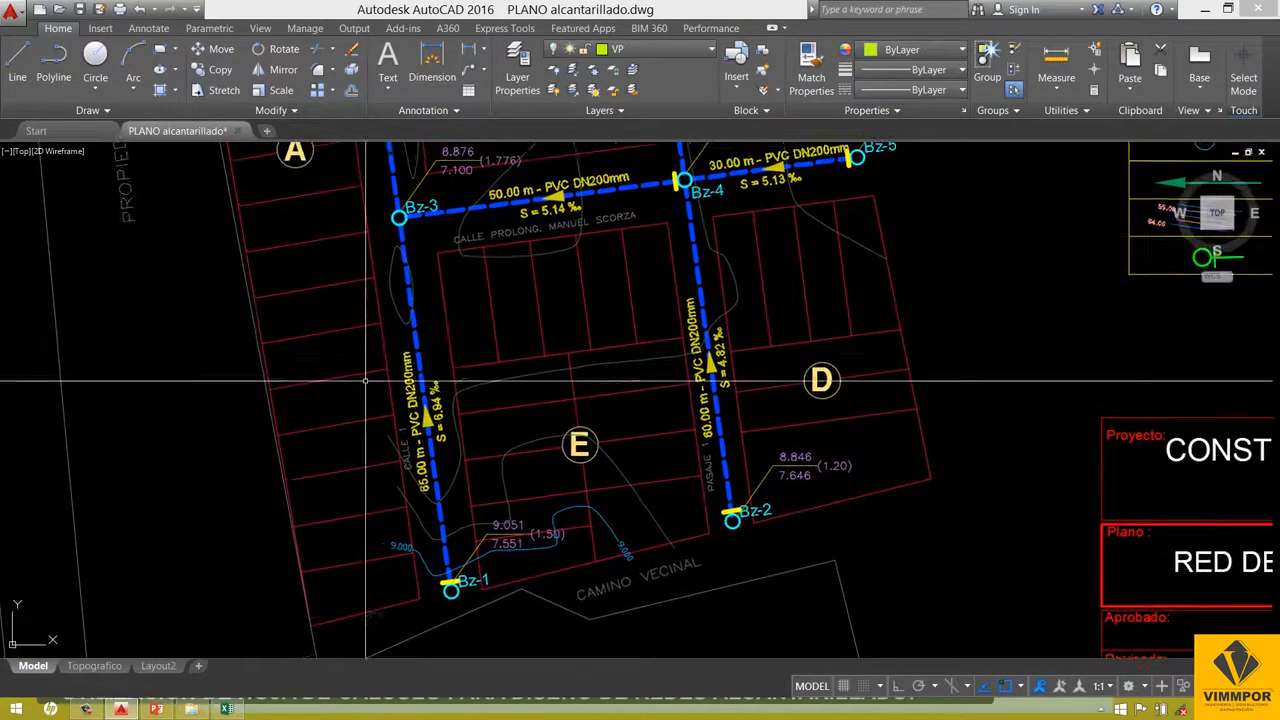
{"action": "key", "text": "alt+Tab"}
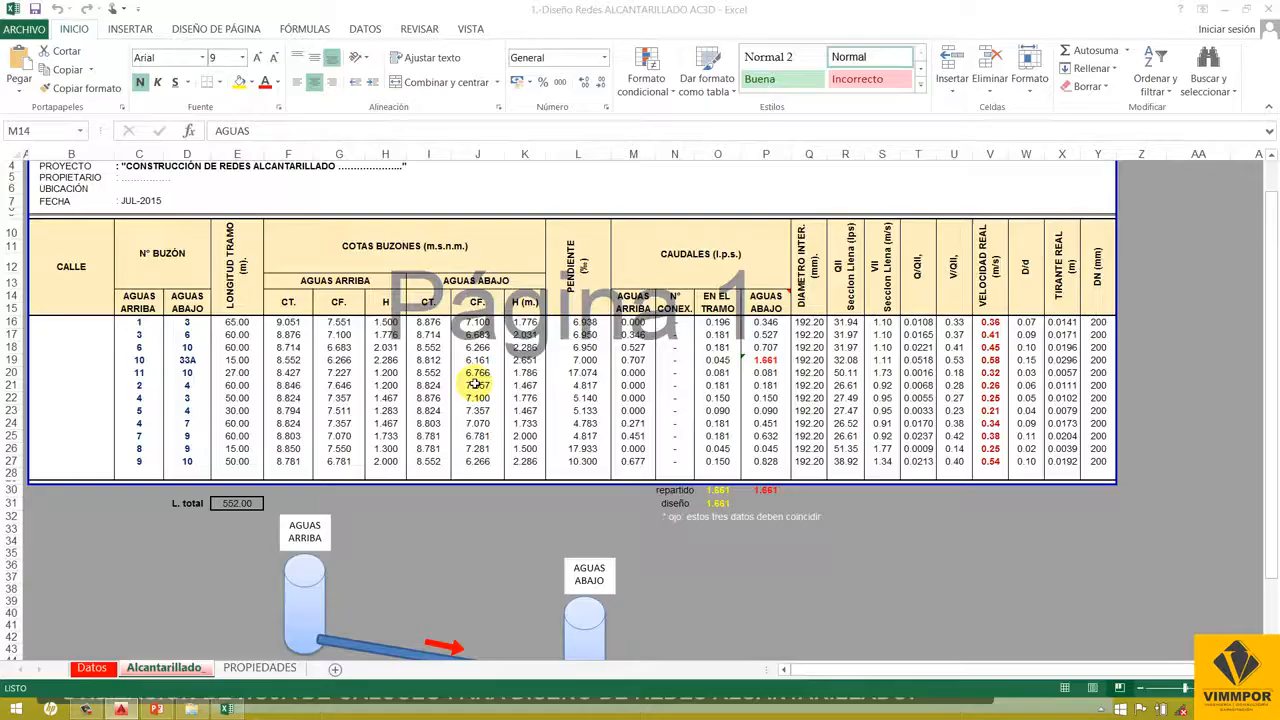
{"action": "key", "text": "alt+Tab"}
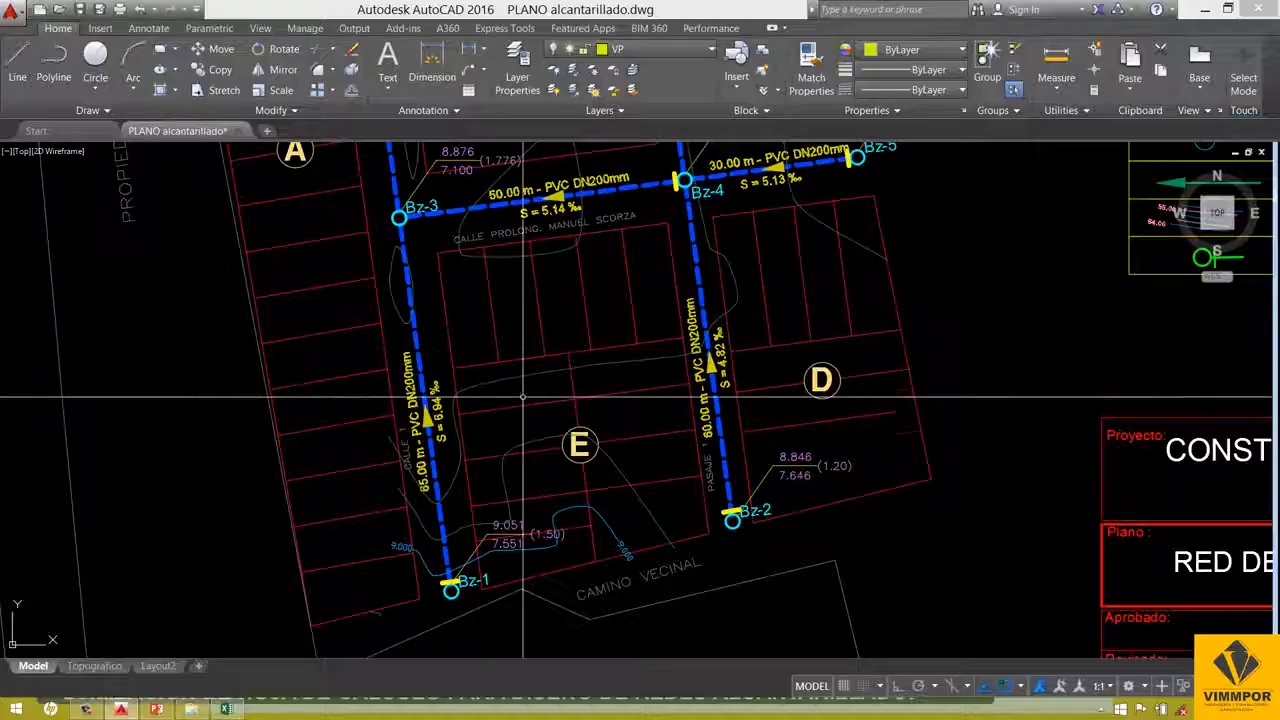
{"action": "key", "text": "alt+Tab"}
{"action": "key", "text": "alt+Tab"}
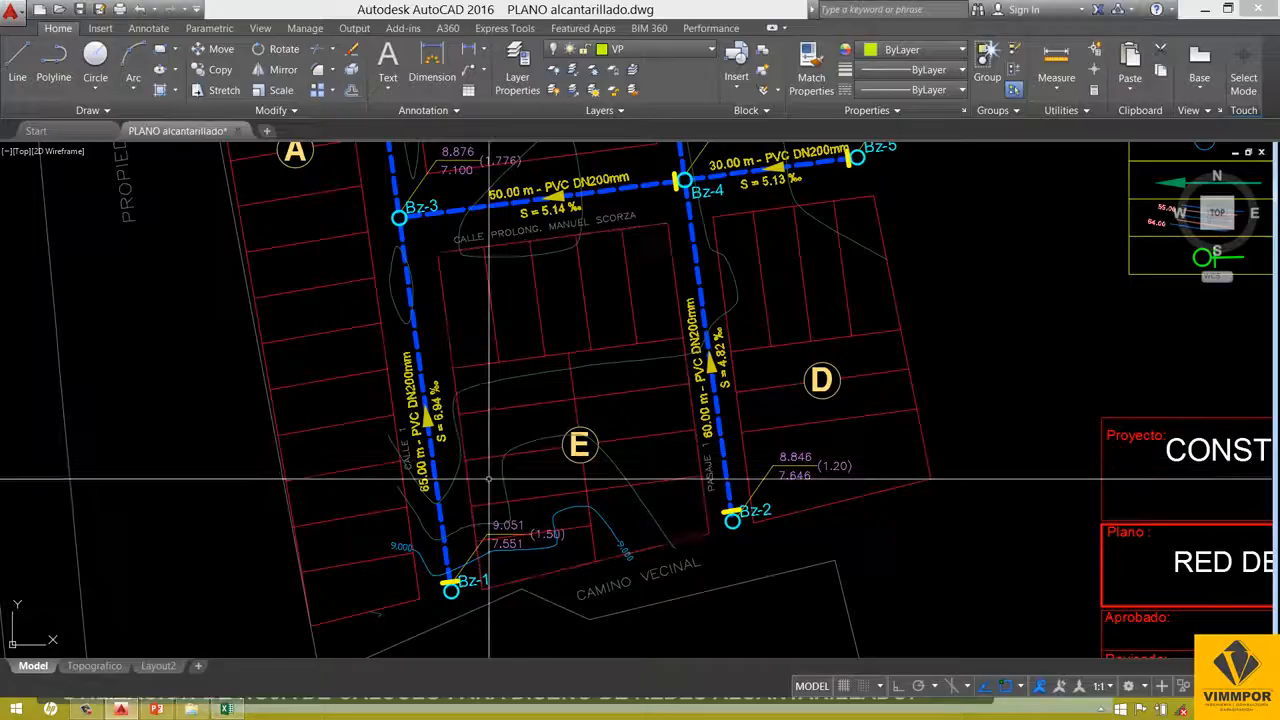
{"action": "key", "text": "alt+Tab"}
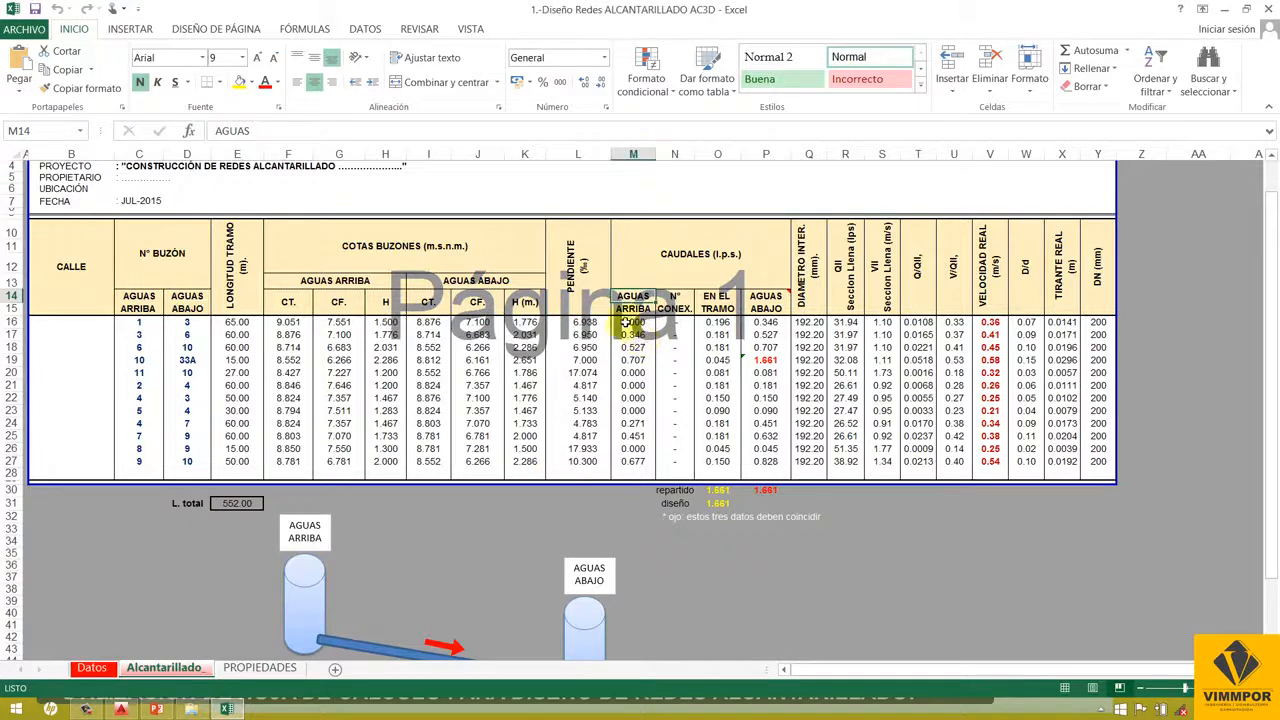
{"action": "left_click", "coordinate": [626, 322]}
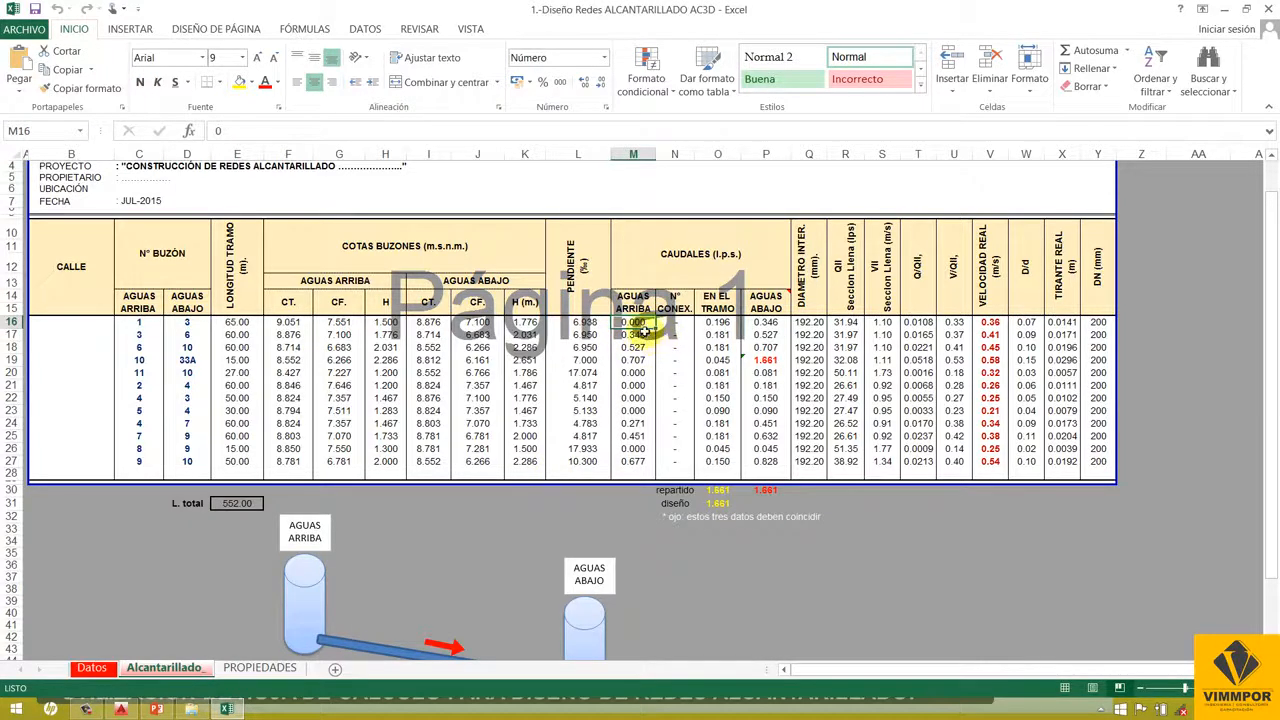
{"action": "key", "text": "alt+Tab"}
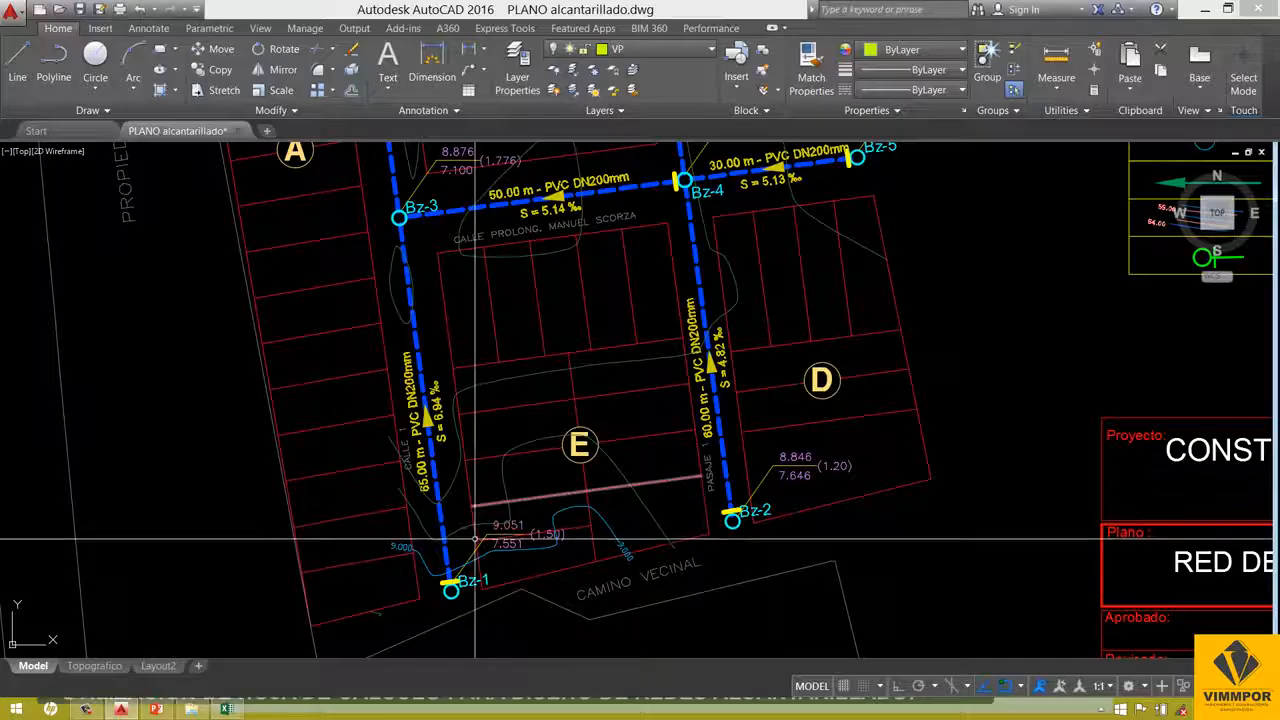
{"action": "key", "text": "alt+Tab"}
- Inspect the EN EL TRAMO flow formula in O16 and trace its reference to the CAUDAL UNITARIO in F38 of the Datos sheet
{"action": "left_click", "coordinate": [710, 324]}
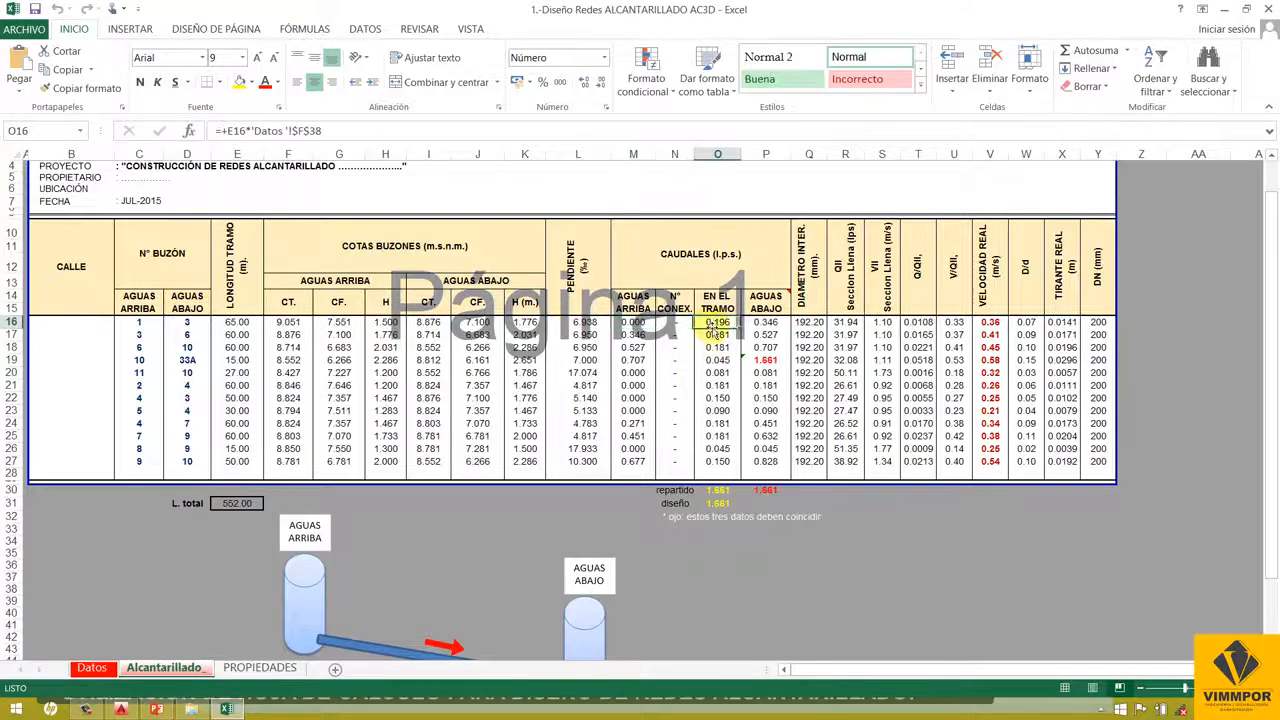
{"action": "key", "text": "F2"}
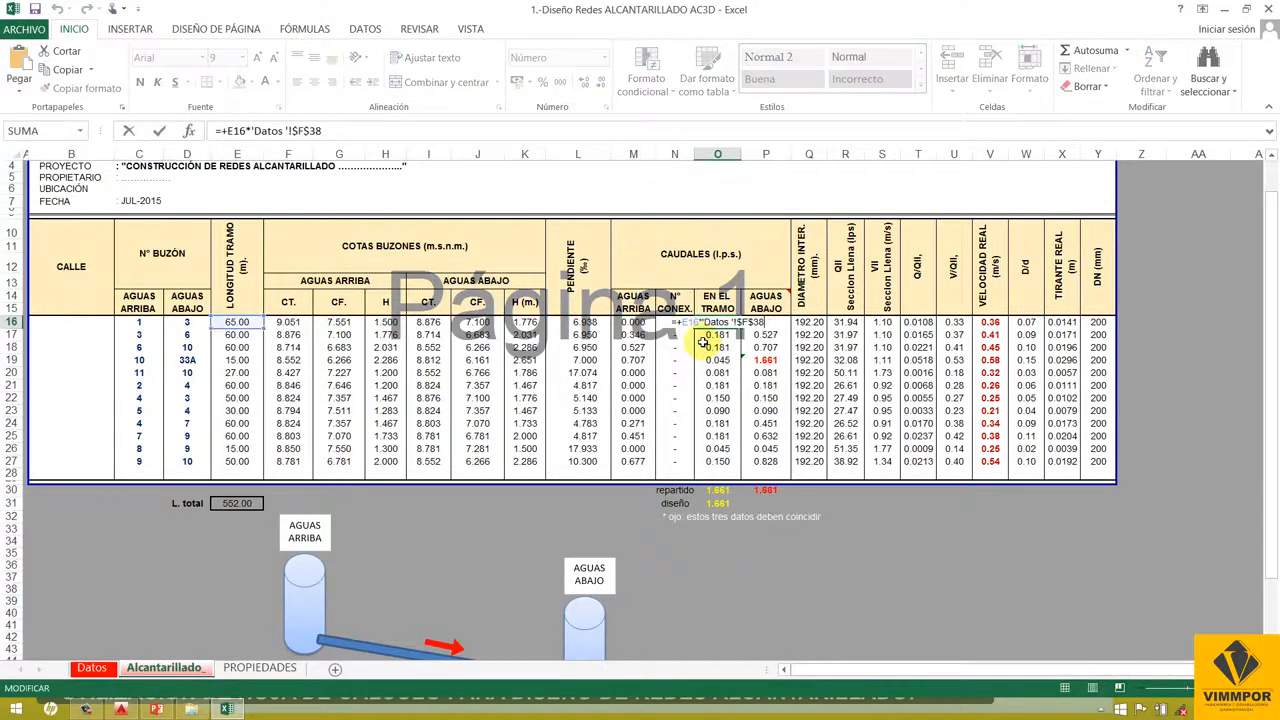
{"action": "key", "text": "Escape"}
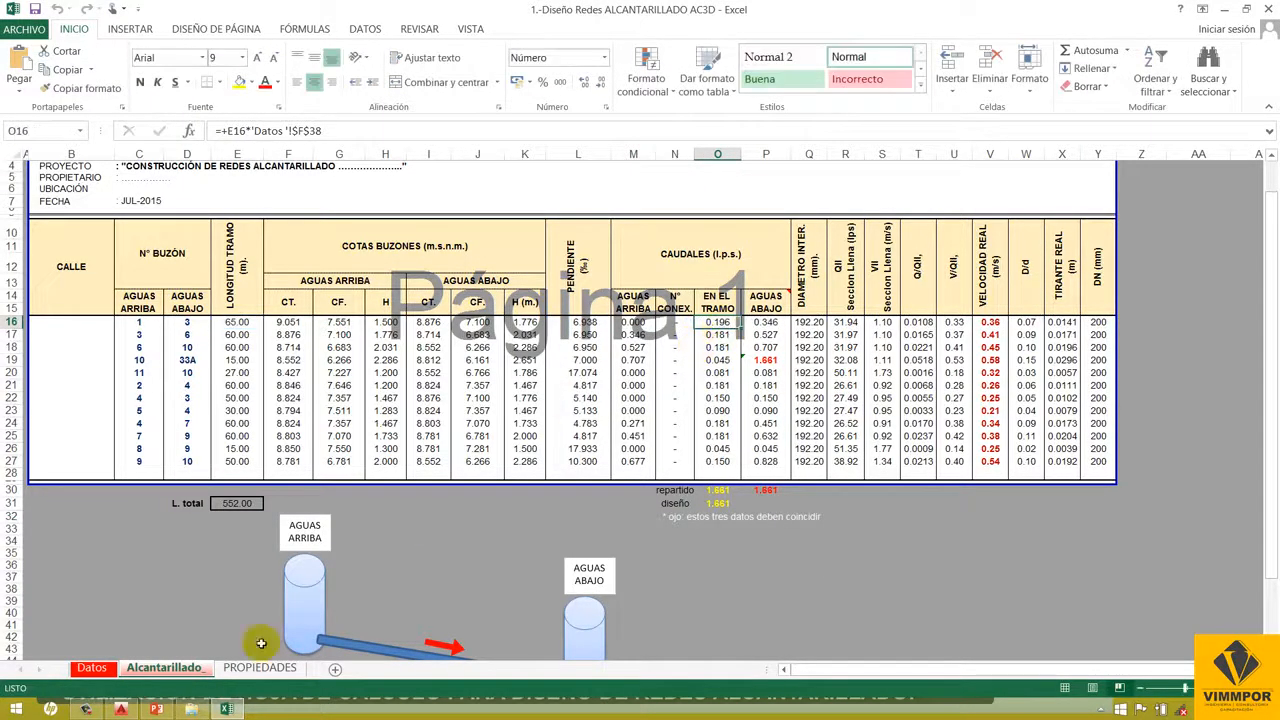
{"action": "left_click", "coordinate": [92, 668]}
{"action": "scroll", "coordinate": [590, 510], "scroll_direction": "down", "scroll_amount": 6}
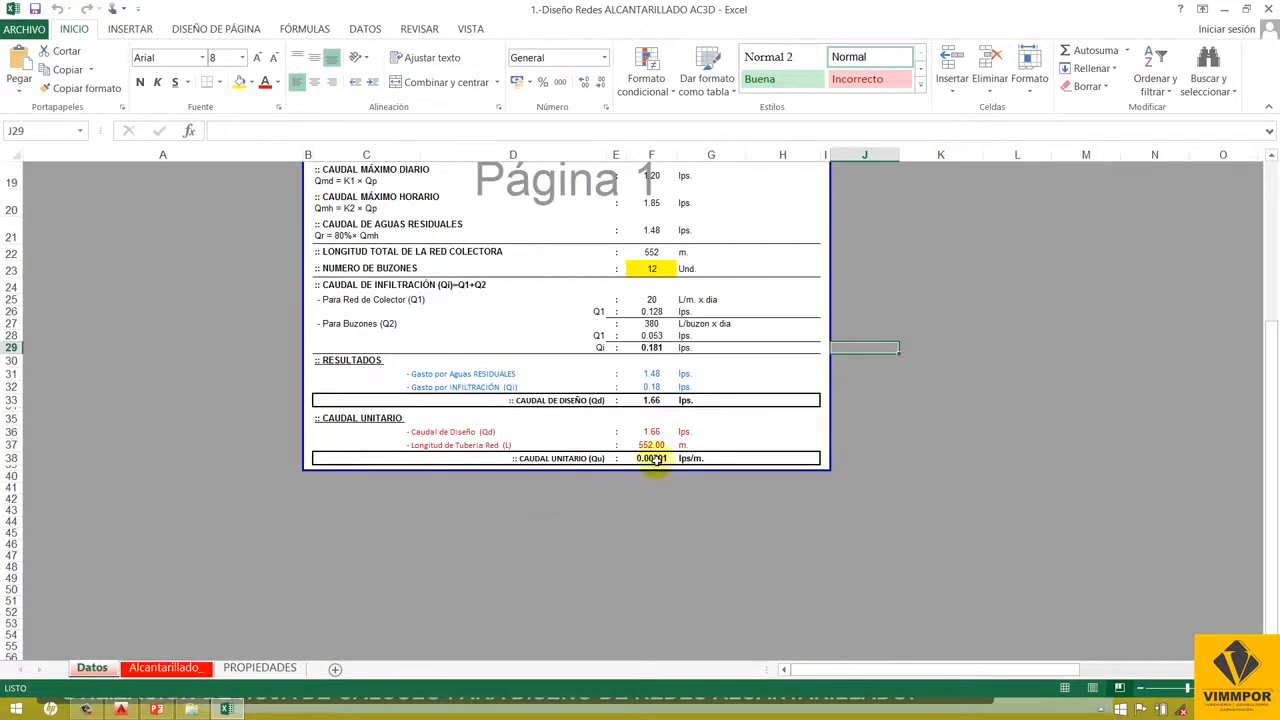
{"action": "left_click", "coordinate": [652, 458]}
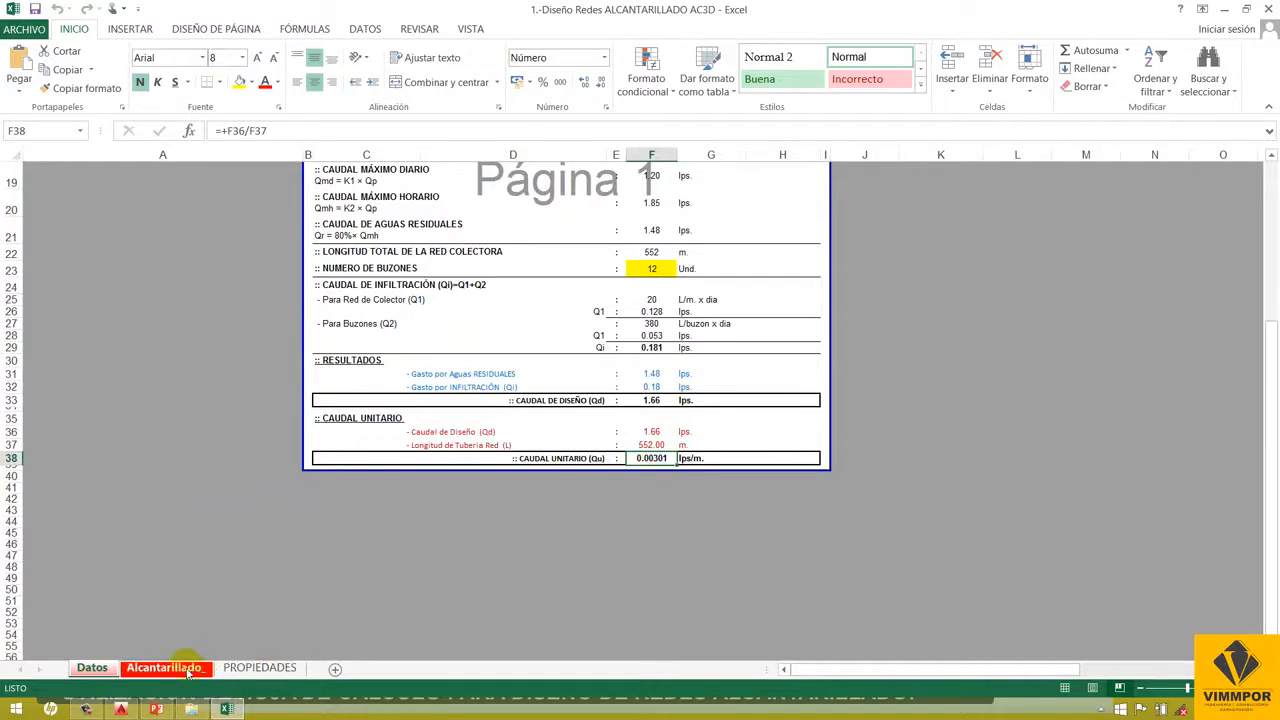
- Return to the Alcantarillado_ sheet and recheck which cells the O16 formula multiplies, leaving it unedited
{"action": "left_click", "coordinate": [165, 667]}
{"action": "scroll", "coordinate": [665, 380], "scroll_direction": "up", "scroll_amount": 1}
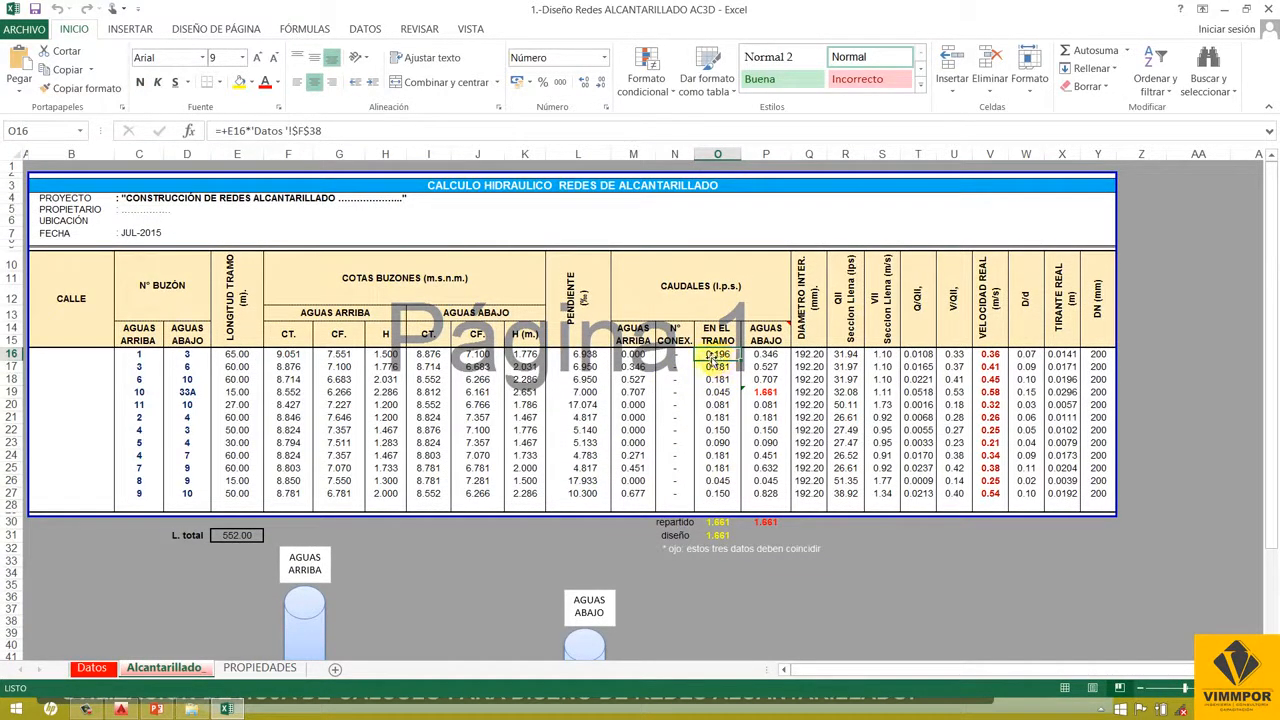
{"action": "double_click", "coordinate": [713, 357]}
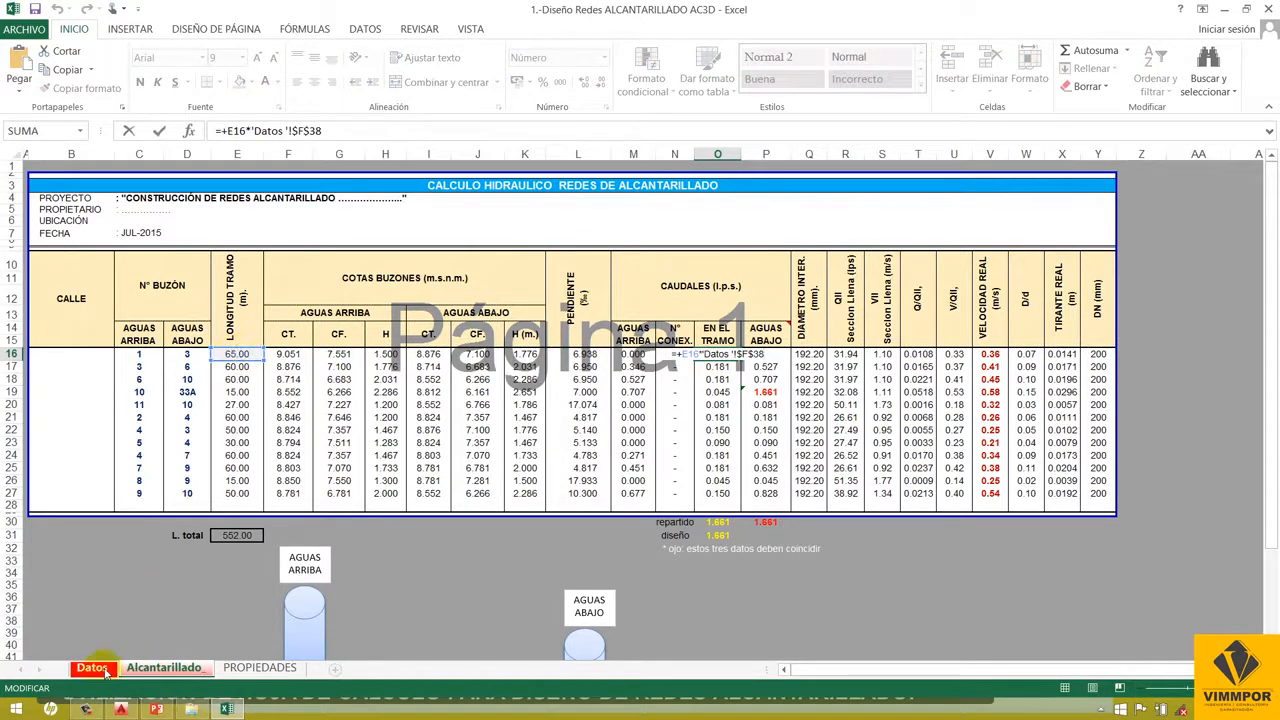
{"action": "key", "text": "Escape"}
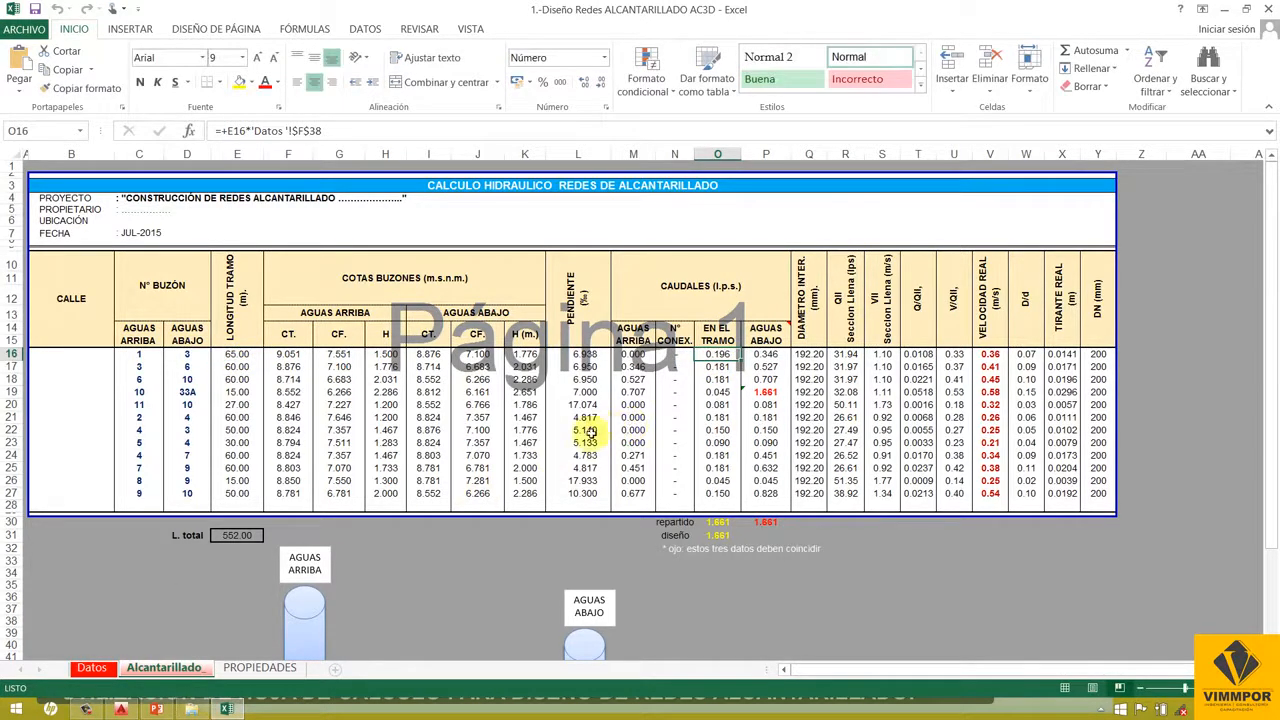
{"action": "left_click", "coordinate": [710, 367]}
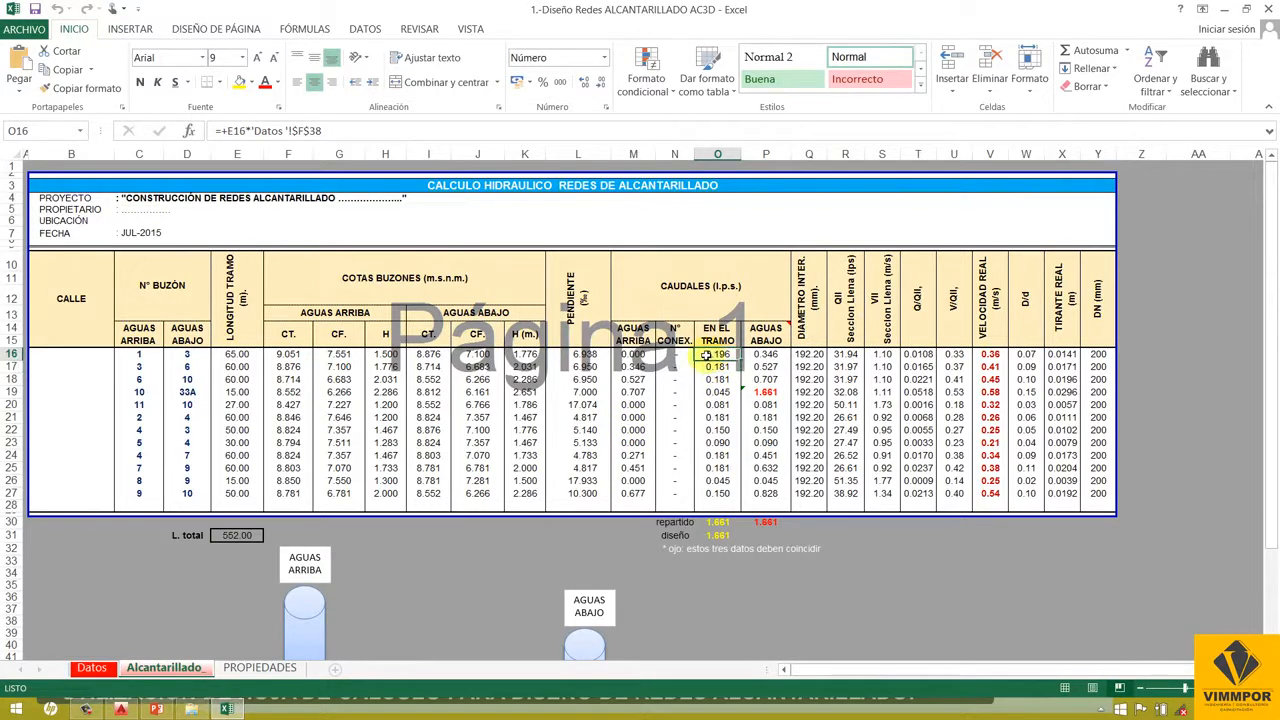
- Examine the downstream flow formula in P16 and check in the AutoCAD drawing which pipe runs reach Bz-3
{"action": "left_click", "coordinate": [758, 356]}
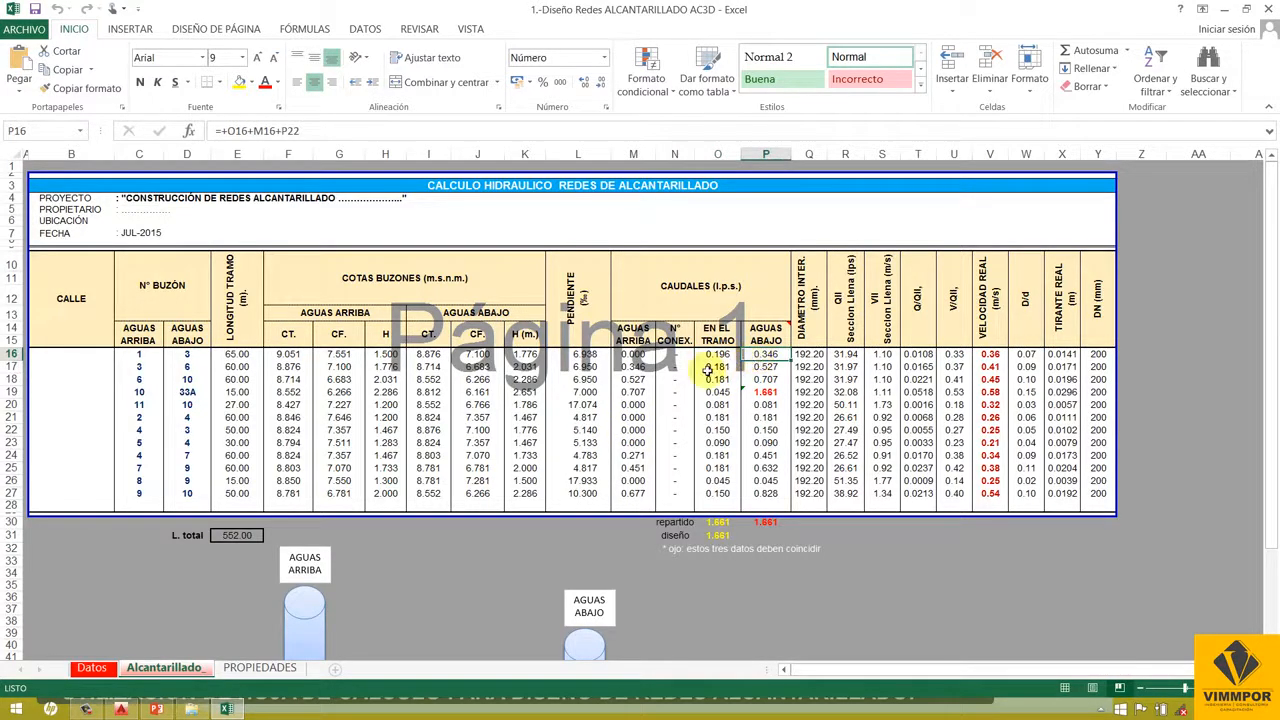
{"action": "scroll", "coordinate": [585, 555], "scroll_direction": "down", "scroll_amount": 2}
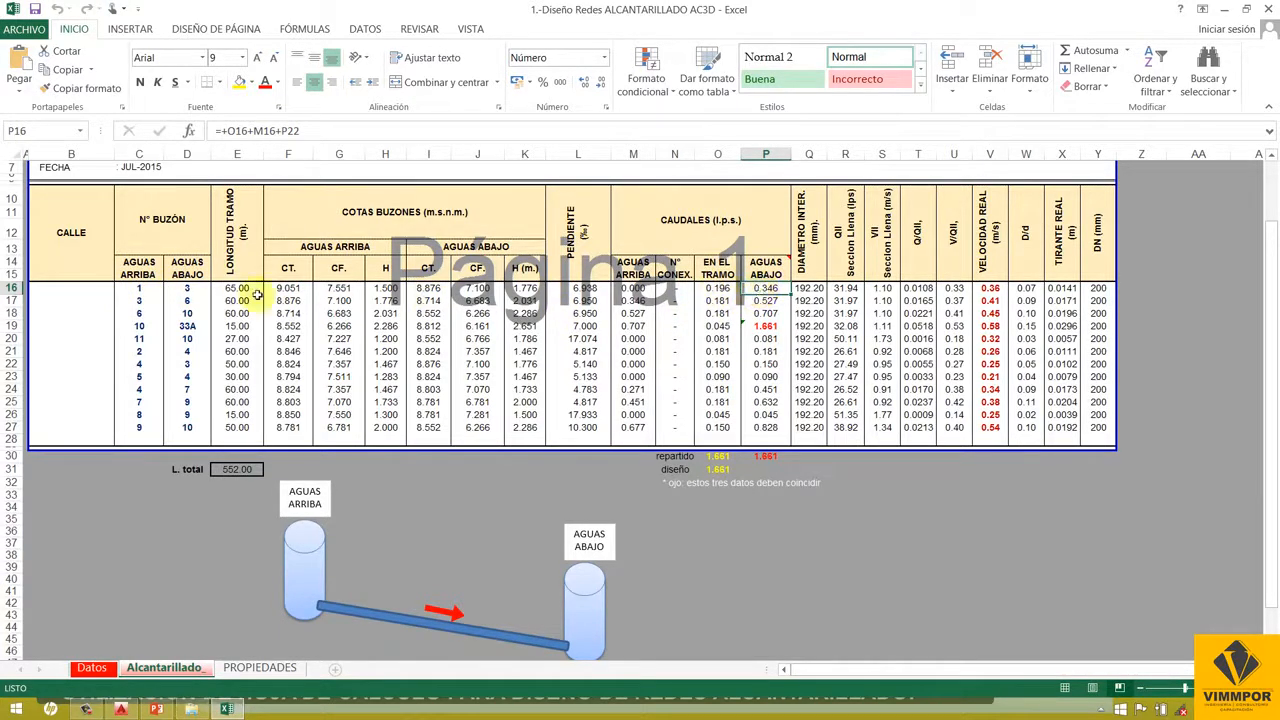
{"action": "left_click", "coordinate": [126, 708]}
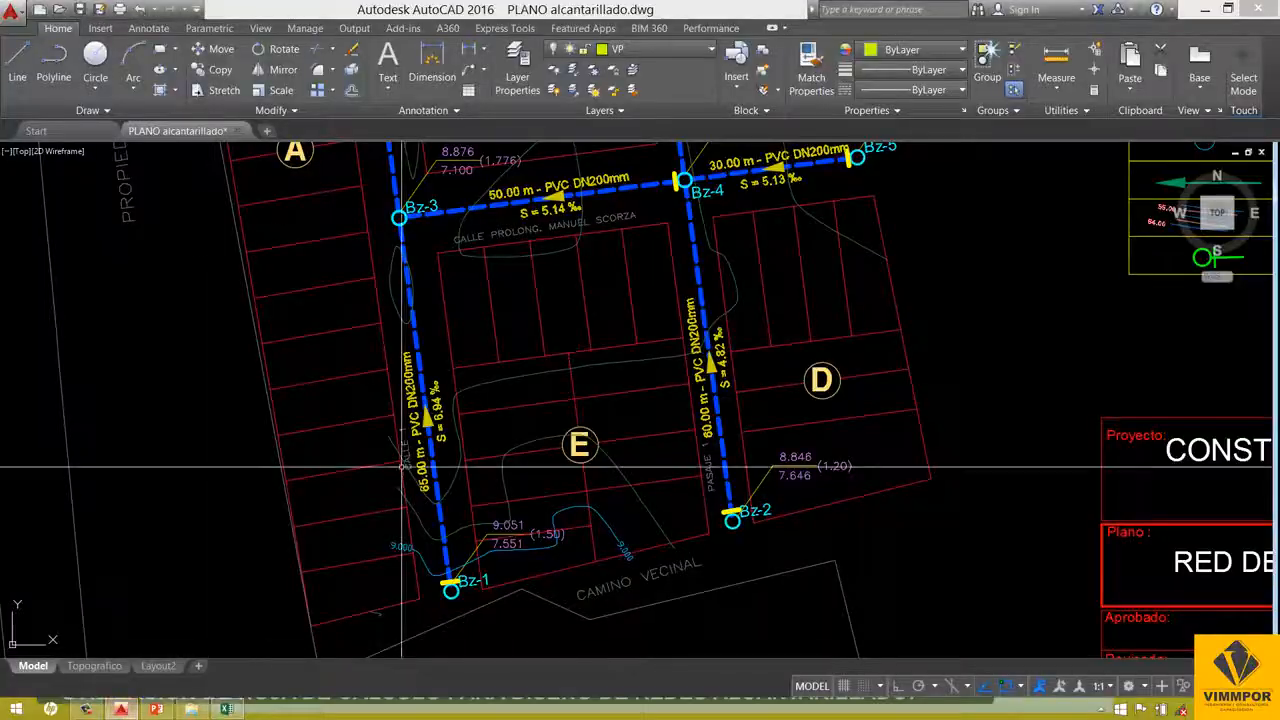
{"action": "scroll", "coordinate": [525, 358], "scroll_direction": "down", "scroll_amount": 2}
{"action": "scroll", "coordinate": [500, 259], "scroll_direction": "up", "scroll_amount": 2}
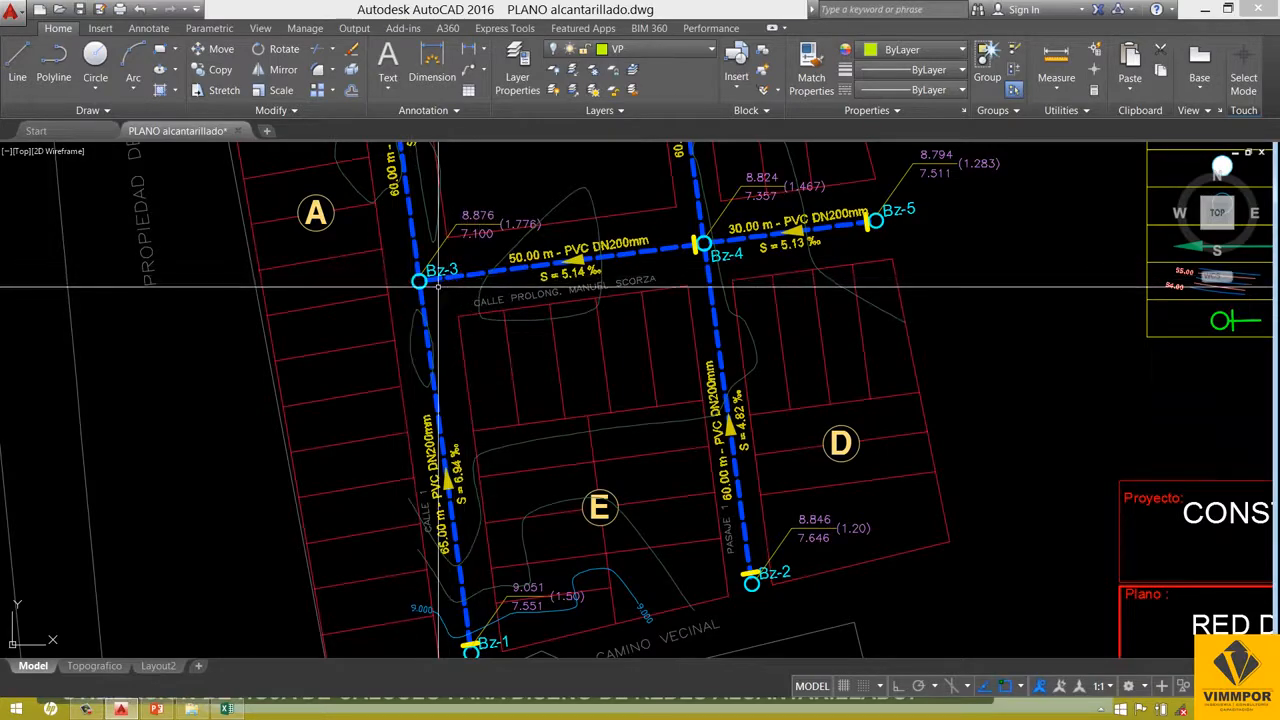
{"action": "key", "text": "alt+Tab"}
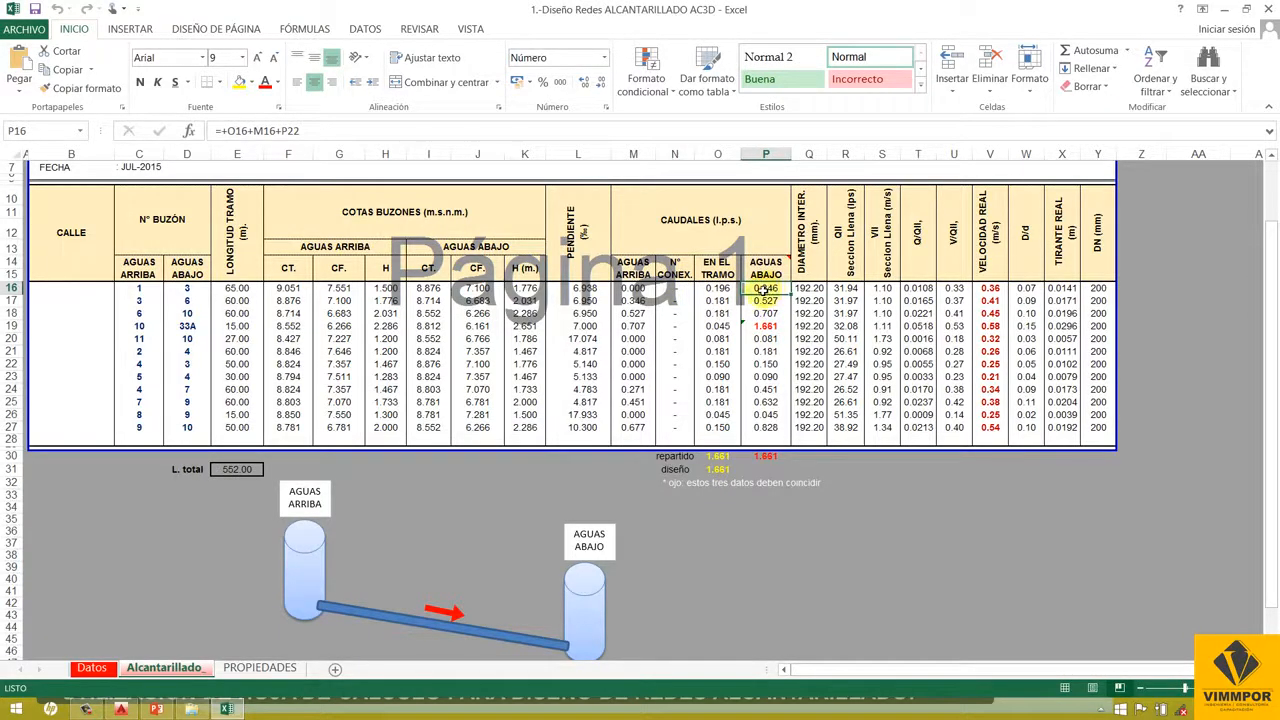
- Trace the cells referenced by the P16 formula, comparing the Bz-4 to Bz-3 run in AutoCAD with row 22 and the manhole diagram
{"action": "double_click", "coordinate": [765, 289]}
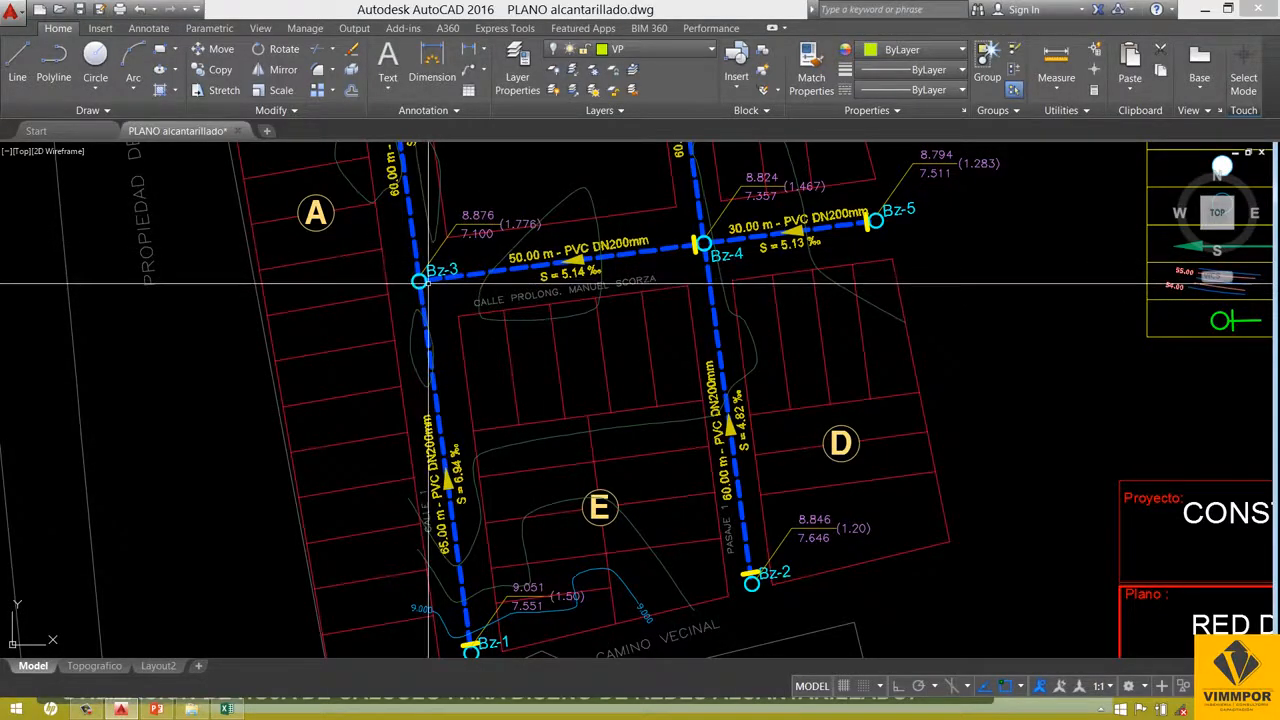
{"action": "key", "text": "alt+Tab"}
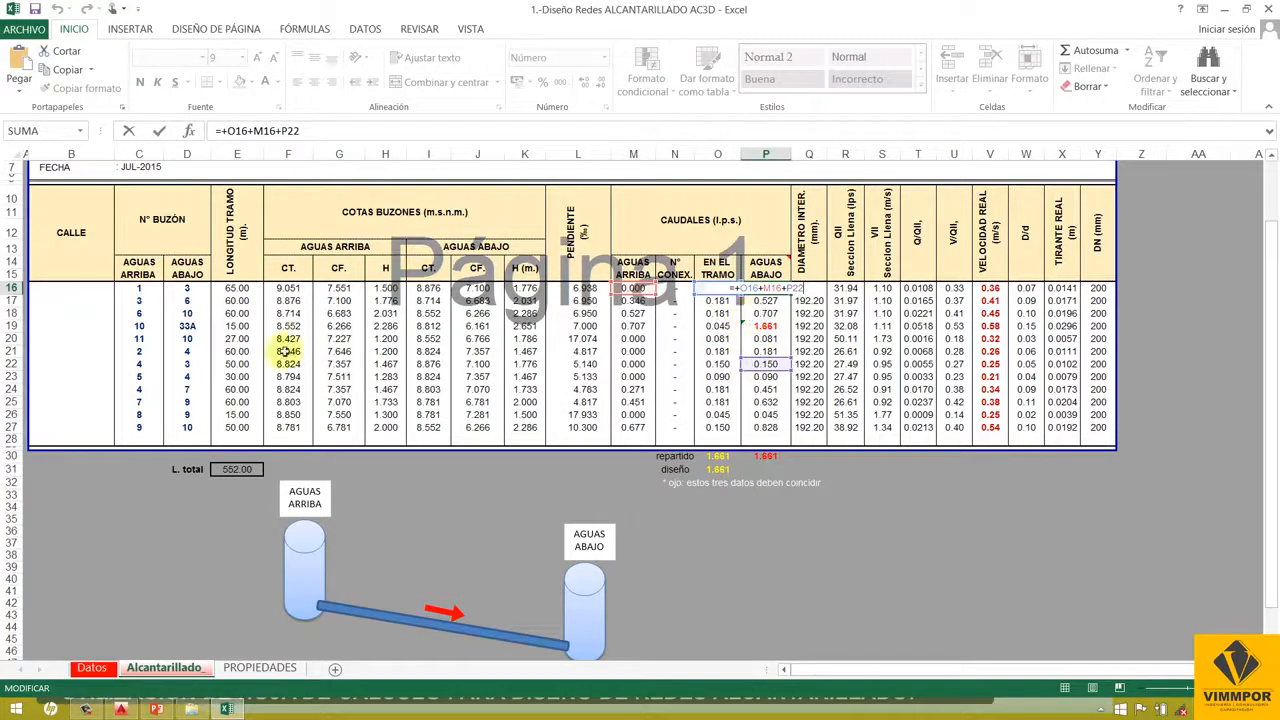
{"action": "key", "text": "alt+Tab"}
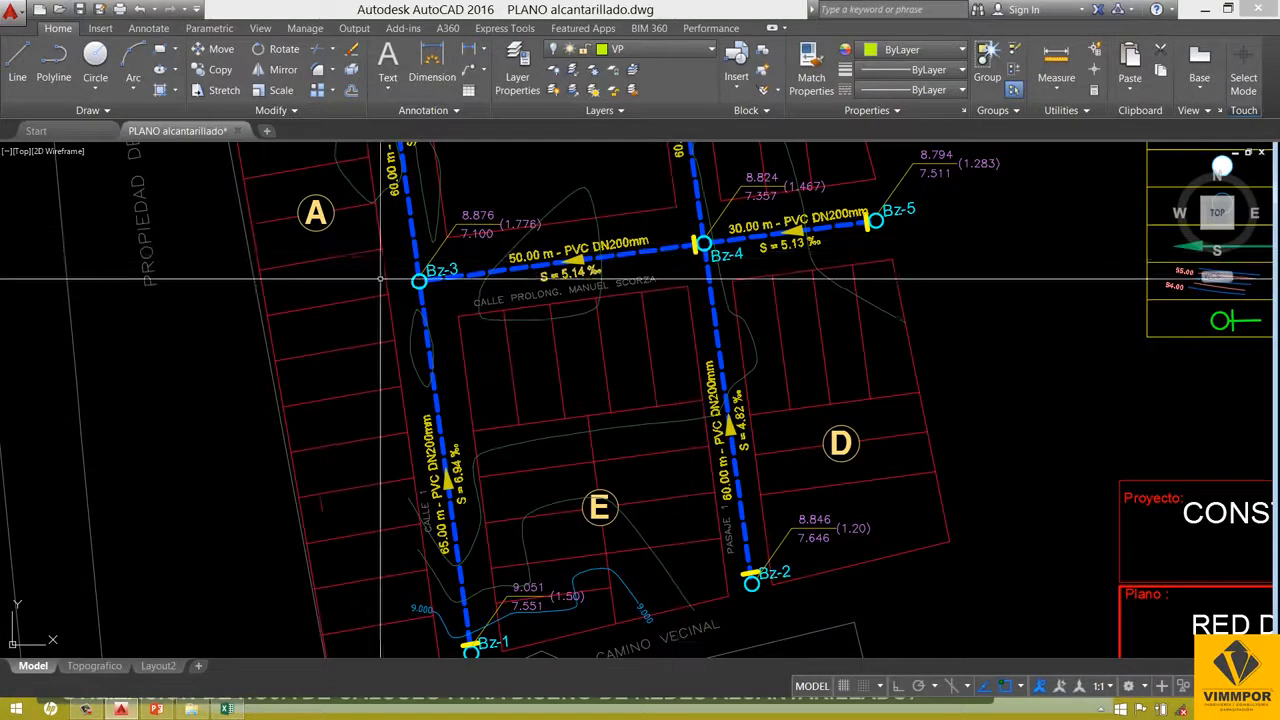
{"action": "key", "text": "alt+Tab"}
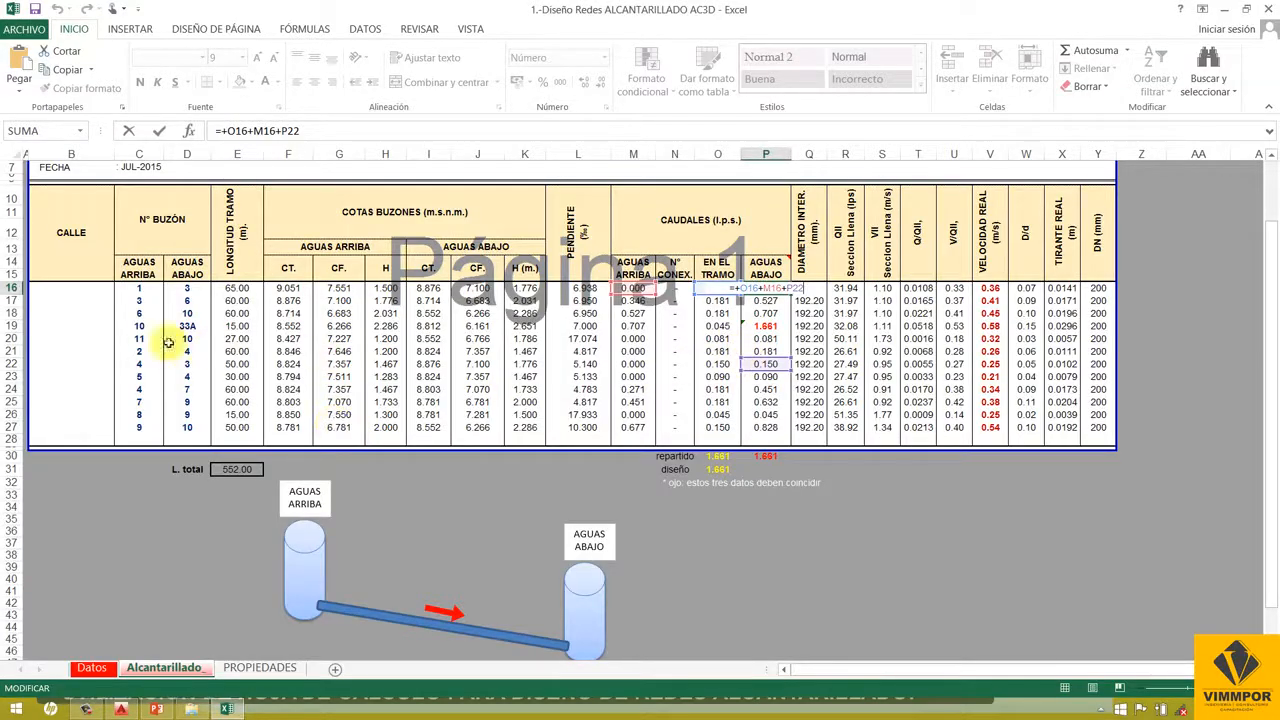
{"action": "left_click_drag", "start_coordinate": [140, 364], "coordinate": [295, 364]}
{"action": "left_click_drag", "start_coordinate": [413, 370], "coordinate": [690, 364]}
{"action": "left_click", "coordinate": [765, 288]}
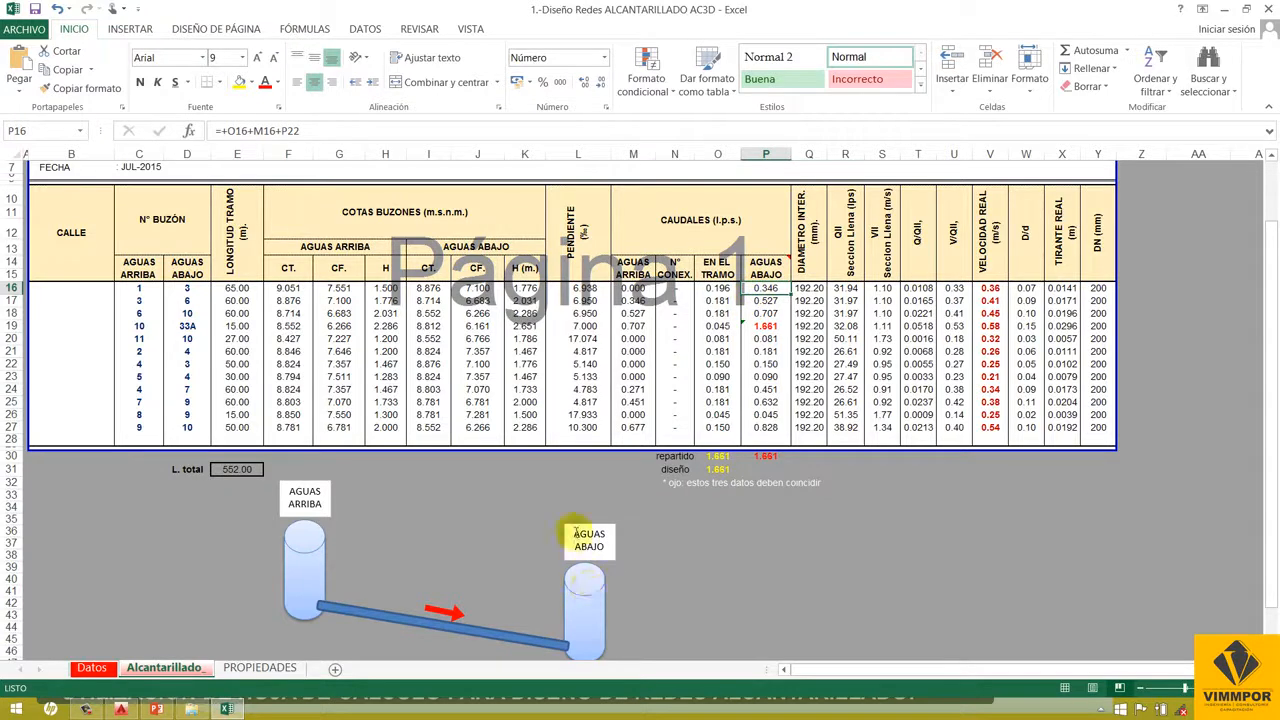
{"action": "scroll", "coordinate": [575, 533], "scroll_direction": "down", "scroll_amount": 1}
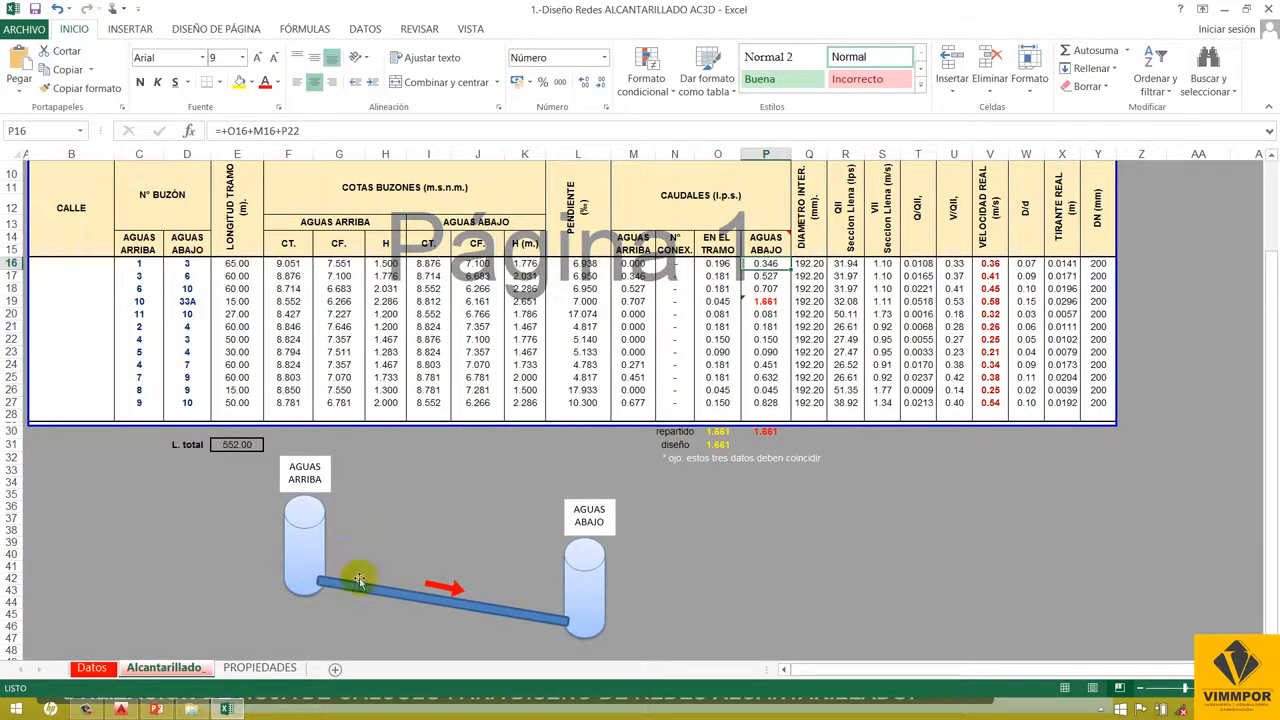
- Check in the AutoCAD drawing which runs meet at Bz-3 and follow the line on from Bz-3 to Bz-6
{"action": "scroll", "coordinate": [480, 543], "scroll_direction": "down", "scroll_amount": 2}
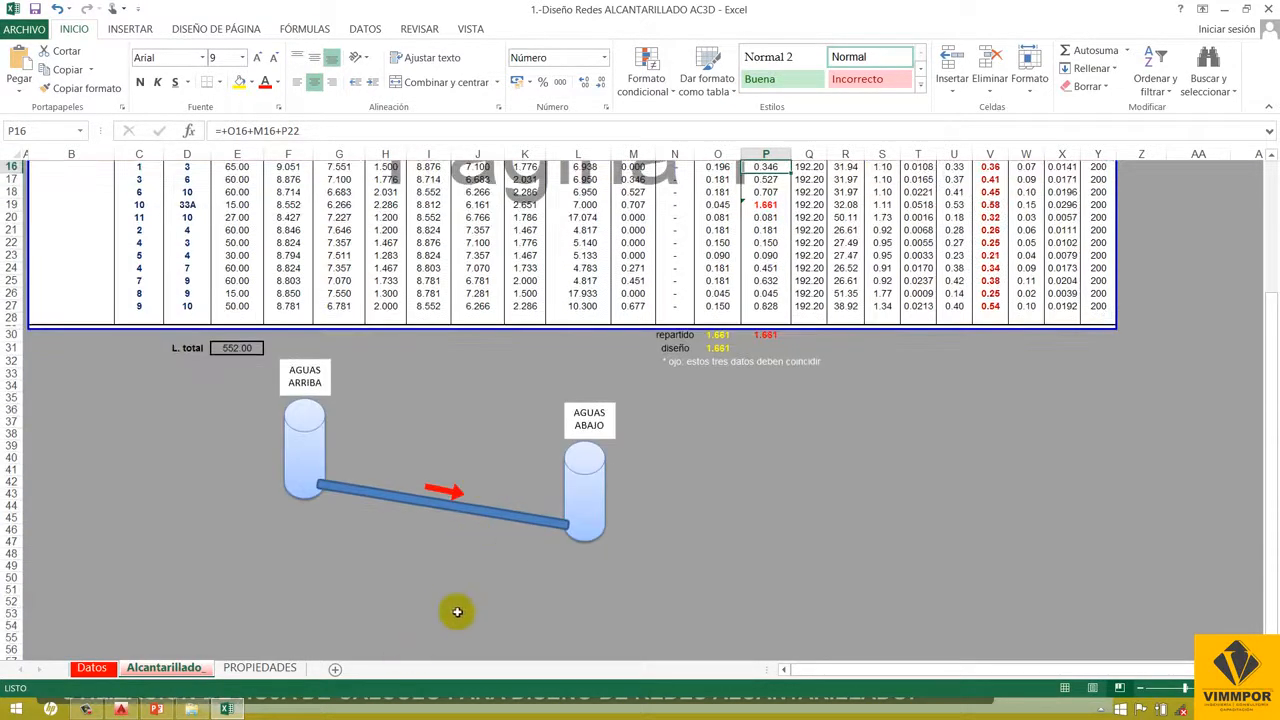
{"action": "scroll", "coordinate": [558, 531], "scroll_direction": "up", "scroll_amount": 1}
{"action": "scroll", "coordinate": [558, 531], "scroll_direction": "up", "scroll_amount": 1}
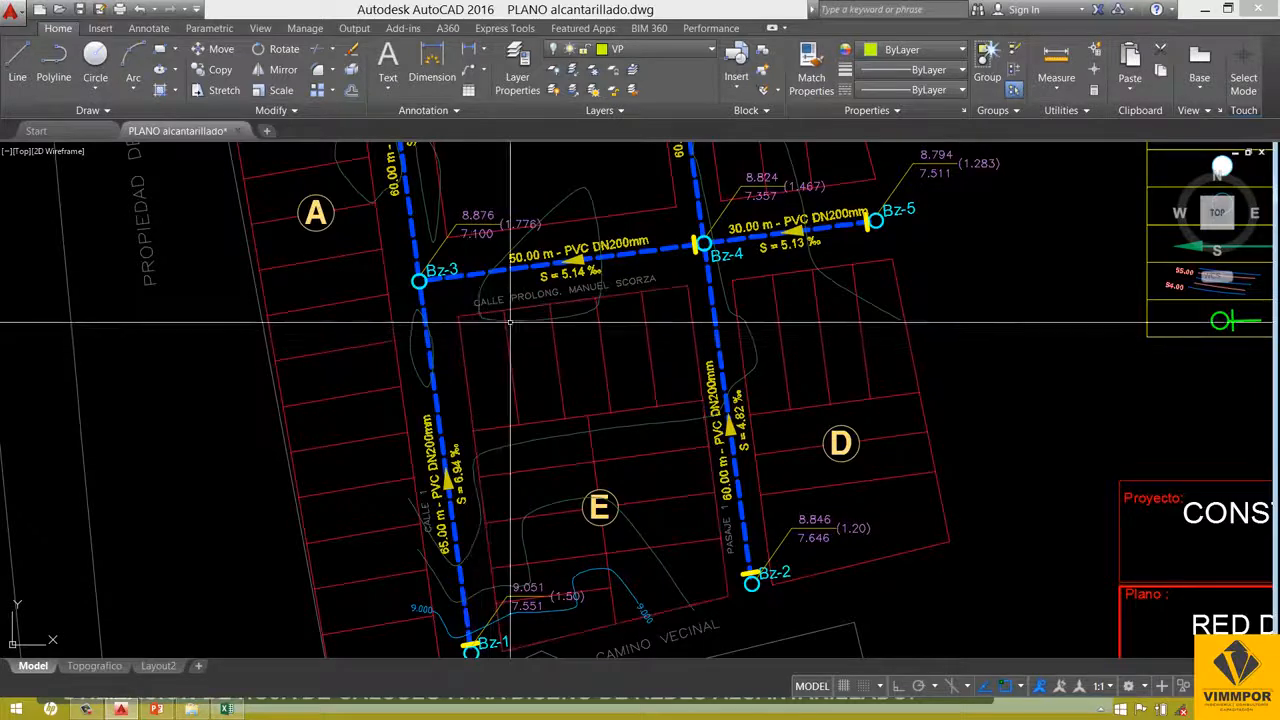
{"action": "scroll", "coordinate": [472, 425], "scroll_direction": "down", "scroll_amount": 3}
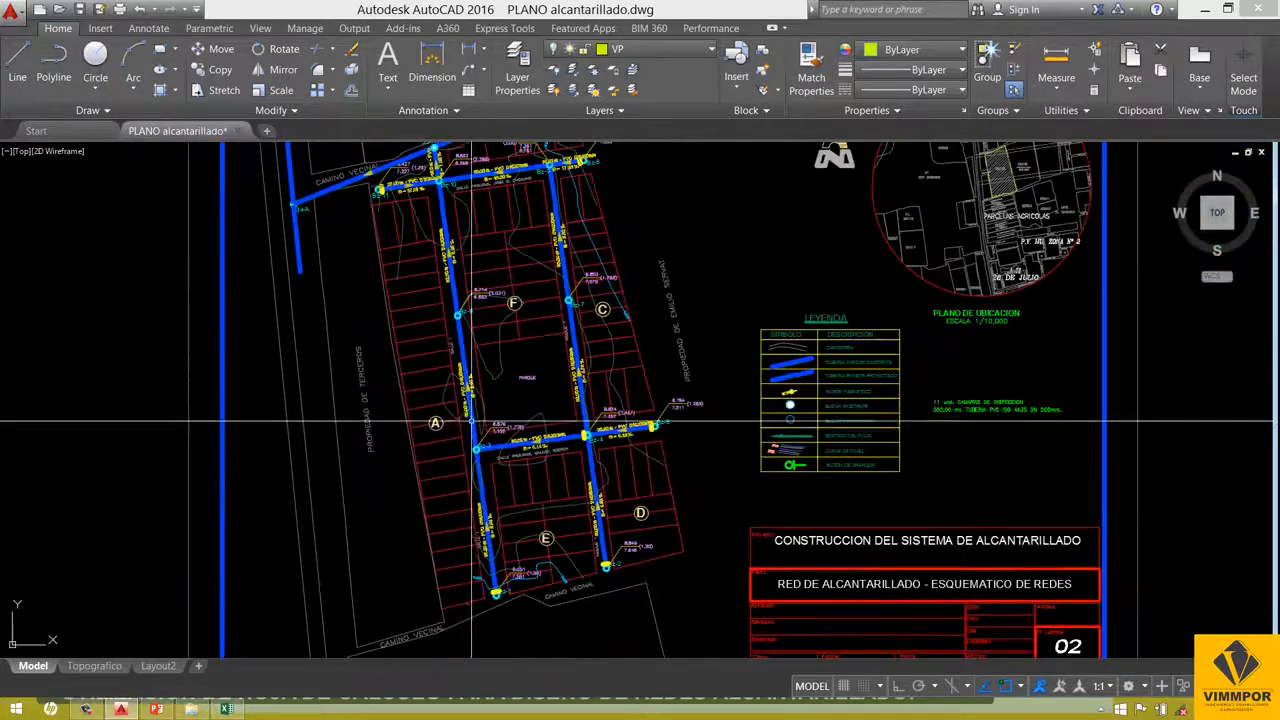
{"action": "scroll", "coordinate": [471, 386], "scroll_direction": "up", "scroll_amount": 3}
{"action": "scroll", "coordinate": [503, 520], "scroll_direction": "down", "scroll_amount": 1}
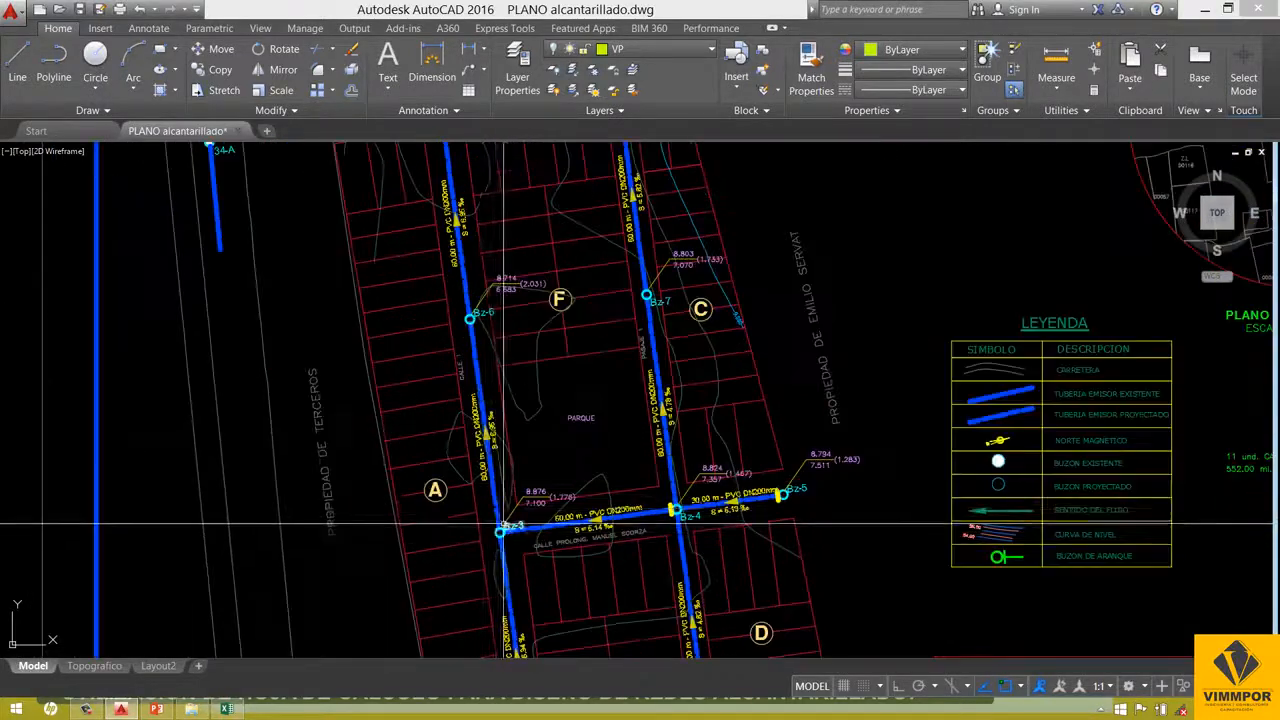
{"action": "left_click_drag", "start_coordinate": [482, 335], "coordinate": [484, 415]}
{"action": "scroll", "coordinate": [468, 414], "scroll_direction": "up", "scroll_amount": 2}
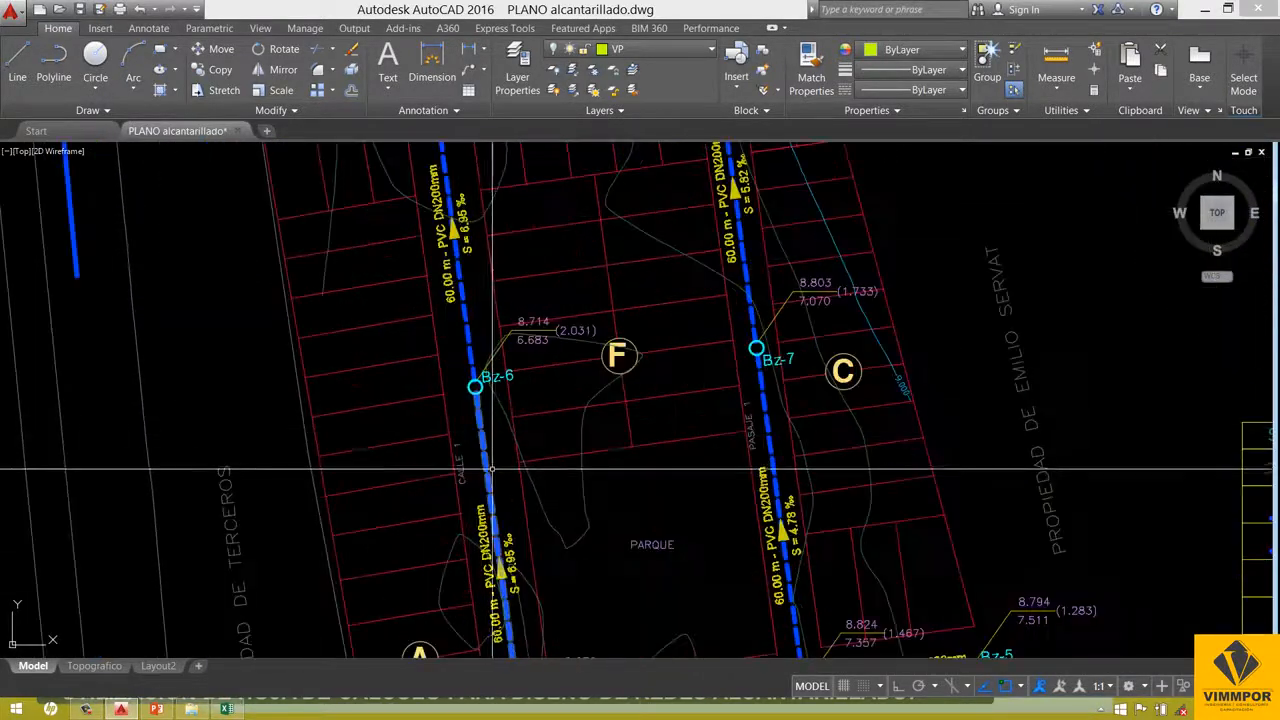
{"action": "left_click_drag", "start_coordinate": [491, 472], "coordinate": [442, 291]}
{"action": "scroll", "coordinate": [436, 301], "scroll_direction": "down", "scroll_amount": 2}
{"action": "left_click_drag", "start_coordinate": [464, 440], "coordinate": [470, 379]}
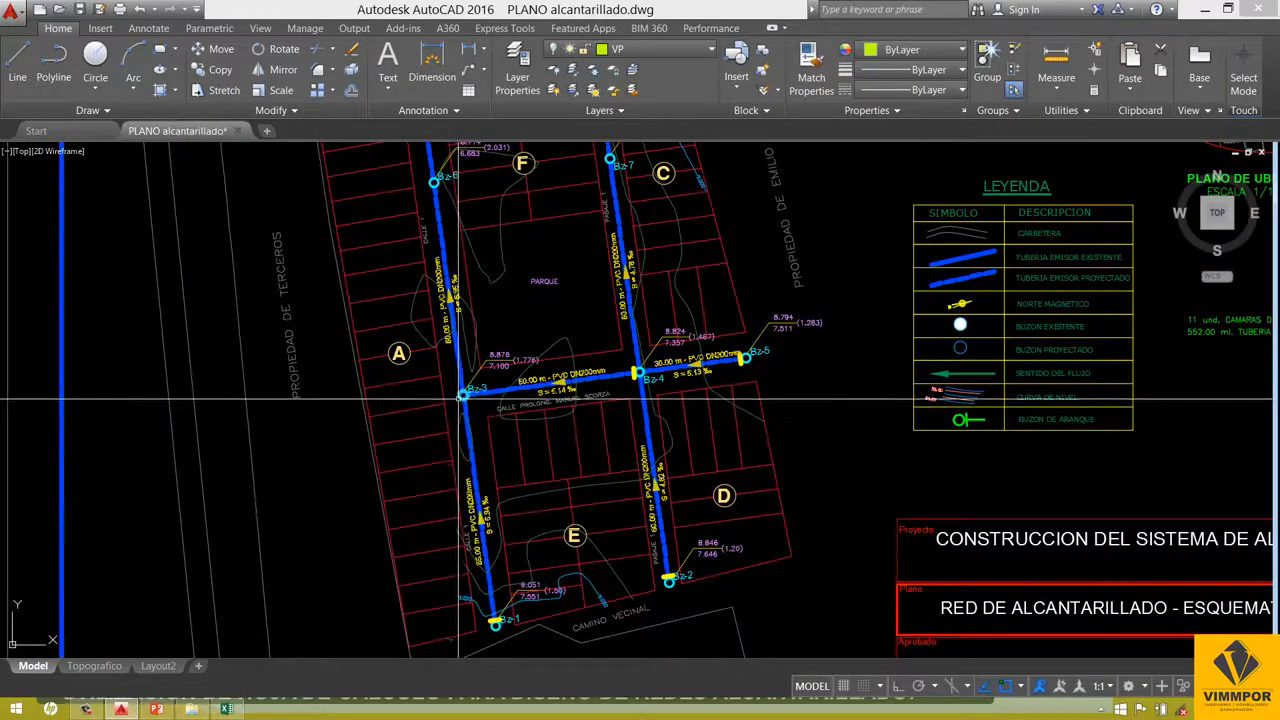
- Return to the Excel sheet, inspect the in-run flow in O17 and trace the upstream flow in M17 back to P16
{"action": "key", "text": "alt+Tab"}
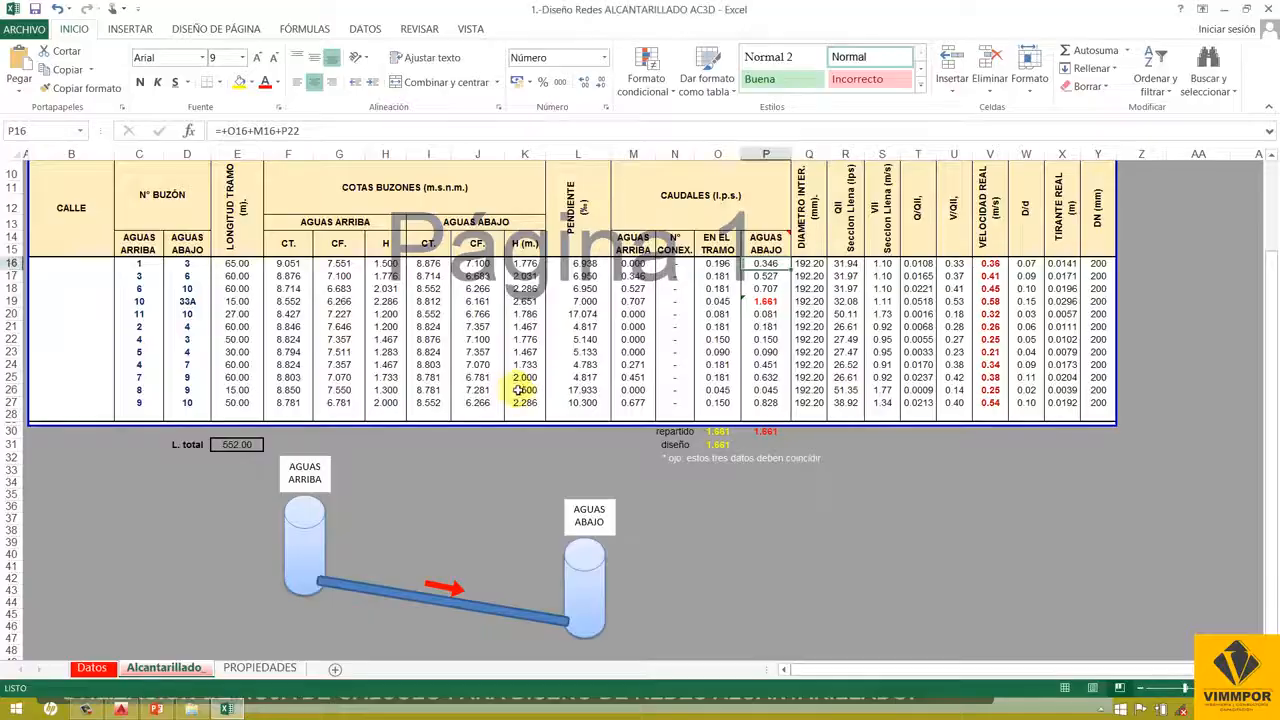
{"action": "left_click", "coordinate": [720, 277]}
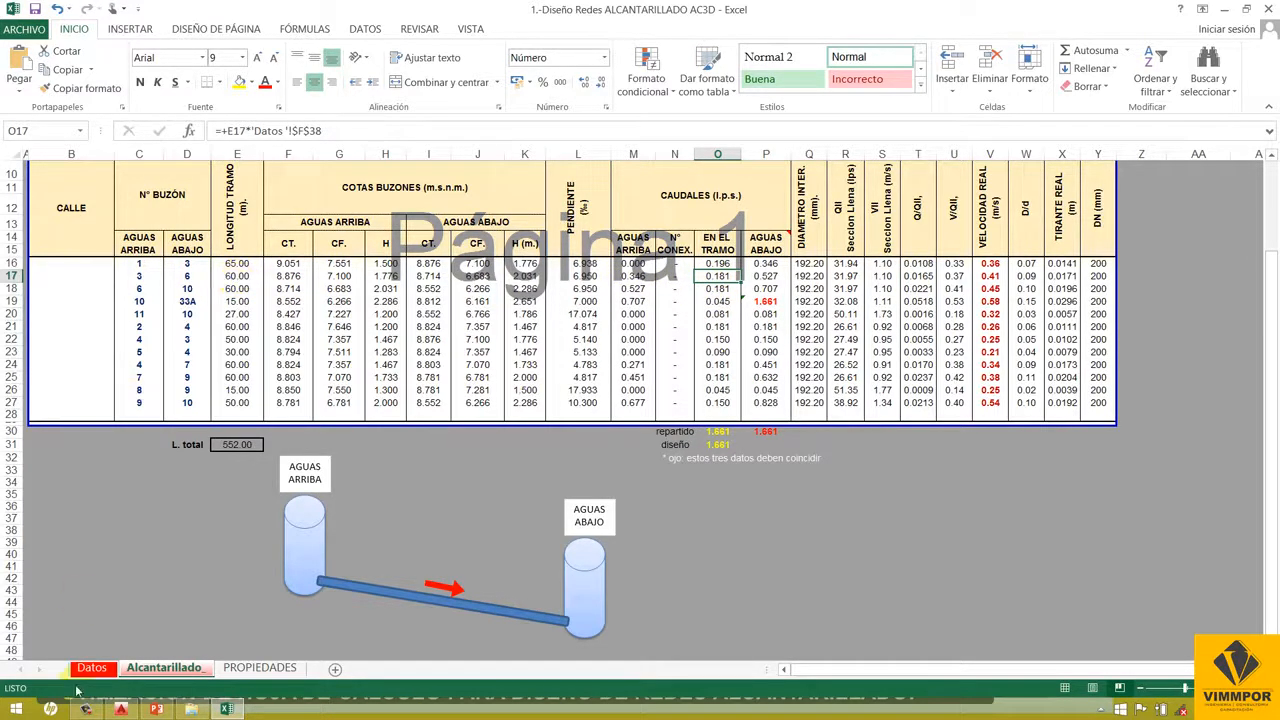
{"action": "left_click", "coordinate": [633, 277]}
{"action": "left_click", "coordinate": [139, 275]}
{"action": "left_click", "coordinate": [617, 275]}
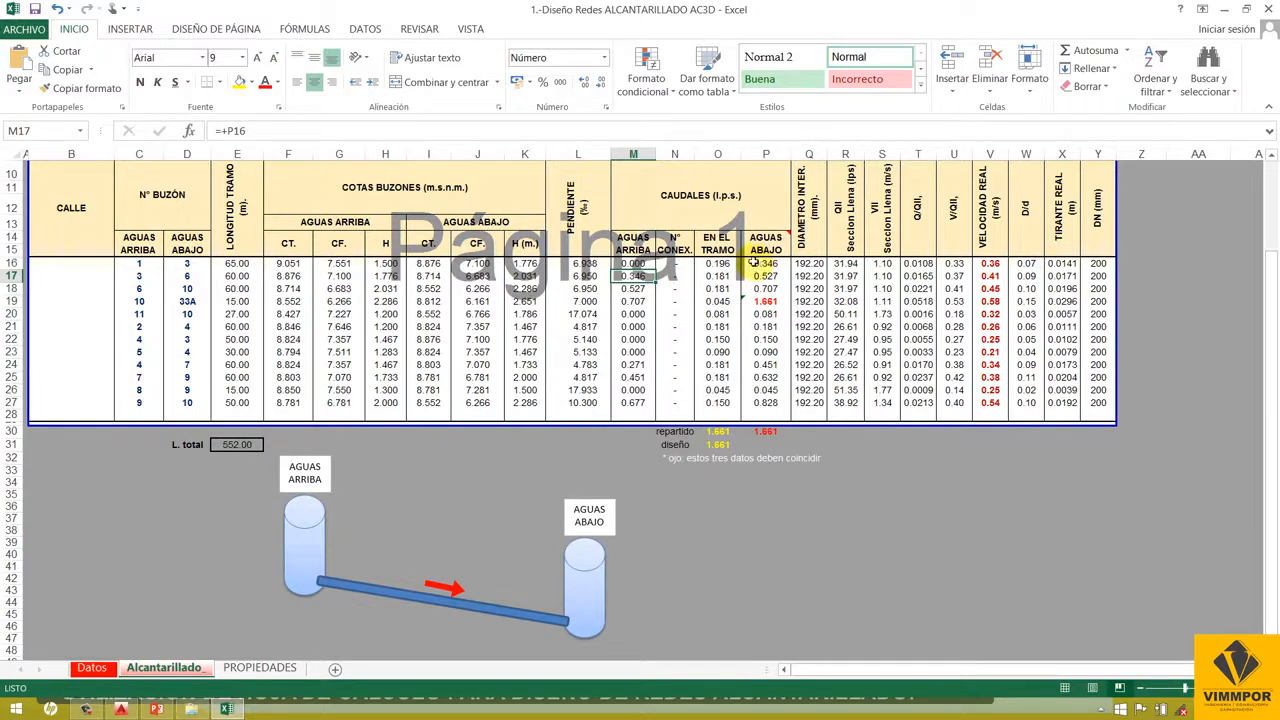
{"action": "left_click", "coordinate": [766, 263]}
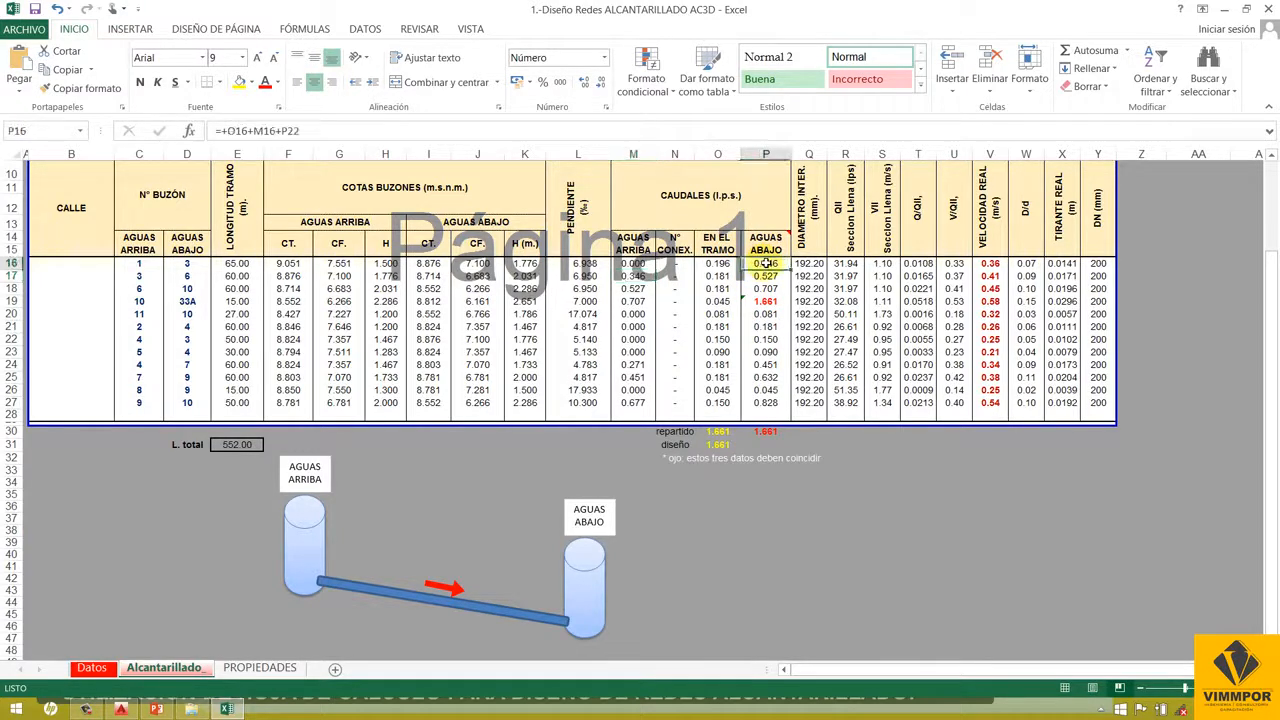
{"action": "left_click", "coordinate": [578, 277]}
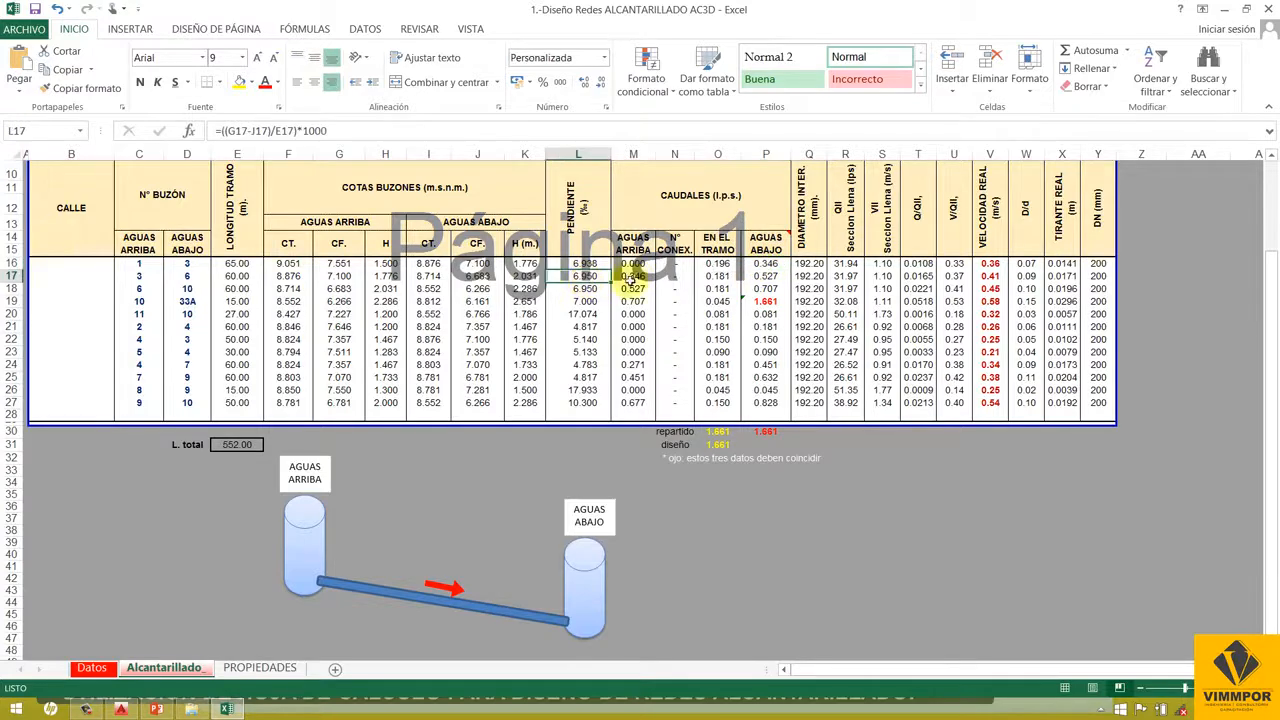
- Examine the downstream flow formula in P17 and the cells M17 and O17 it adds, leaving it unedited
{"action": "left_click", "coordinate": [633, 276]}
{"action": "left_click", "coordinate": [717, 277]}
{"action": "left_click", "coordinate": [766, 277]}
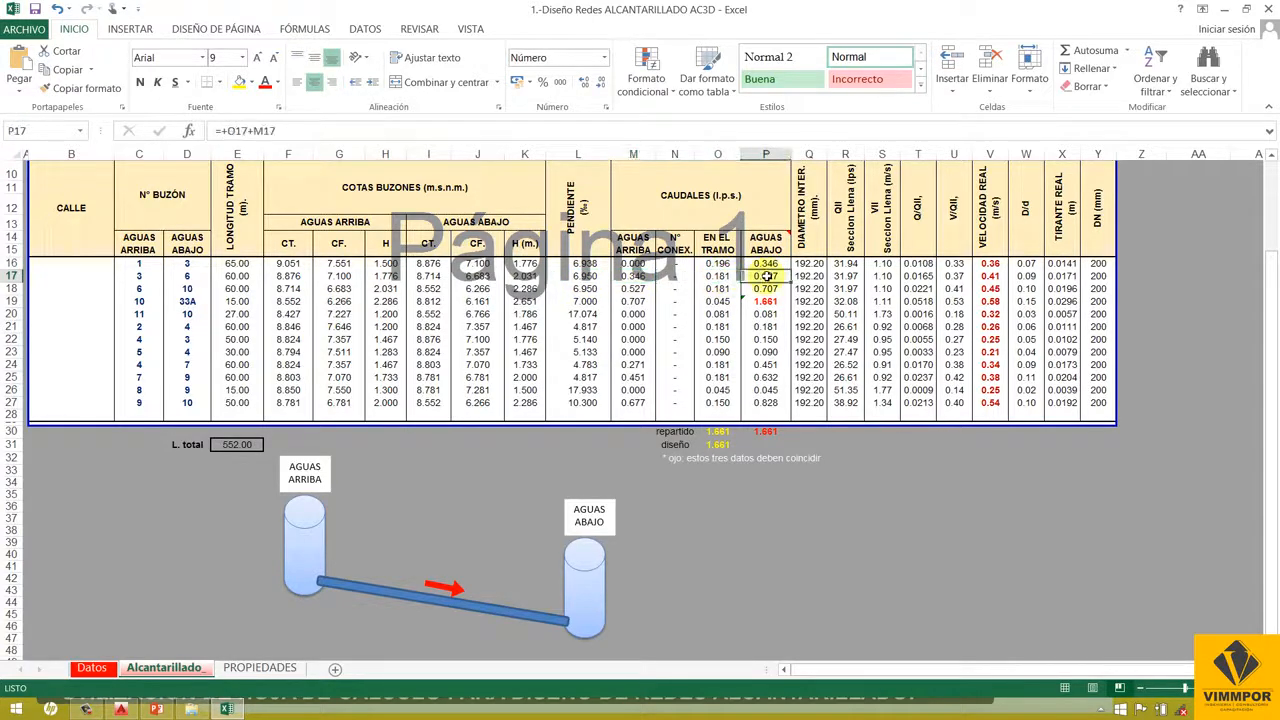
{"action": "double_click", "coordinate": [765, 276]}
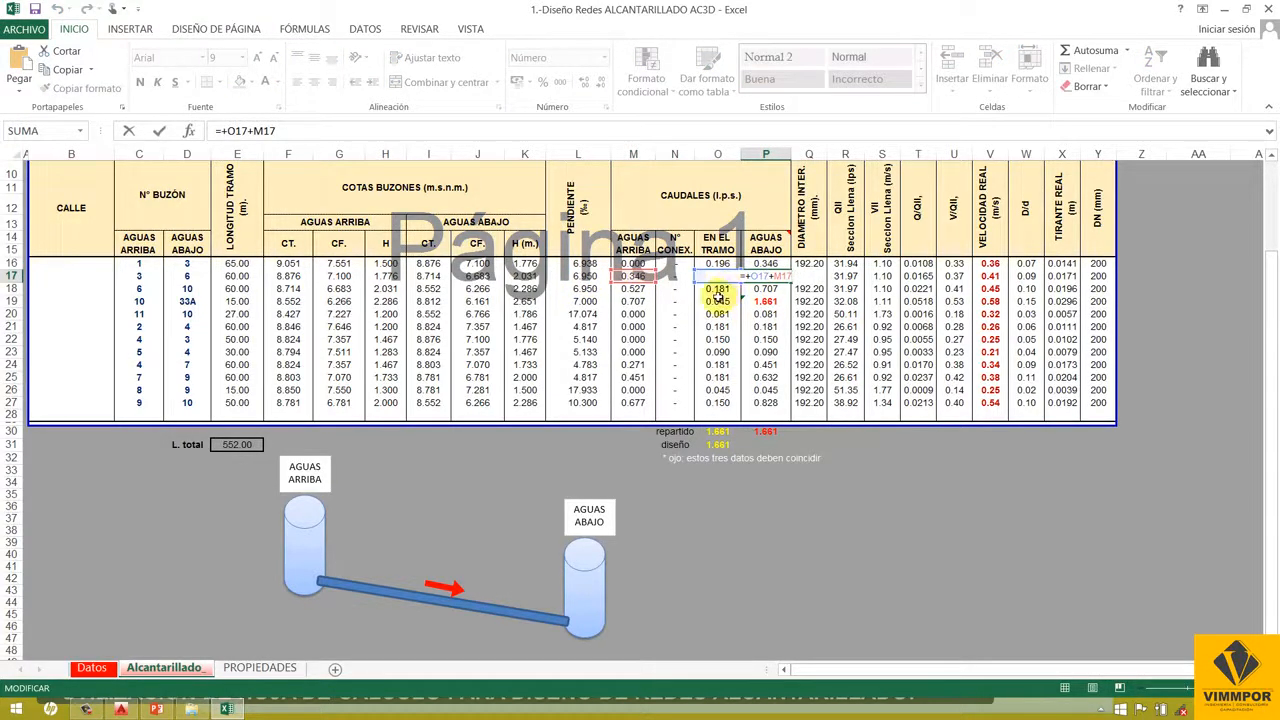
{"action": "key", "text": "Escape"}
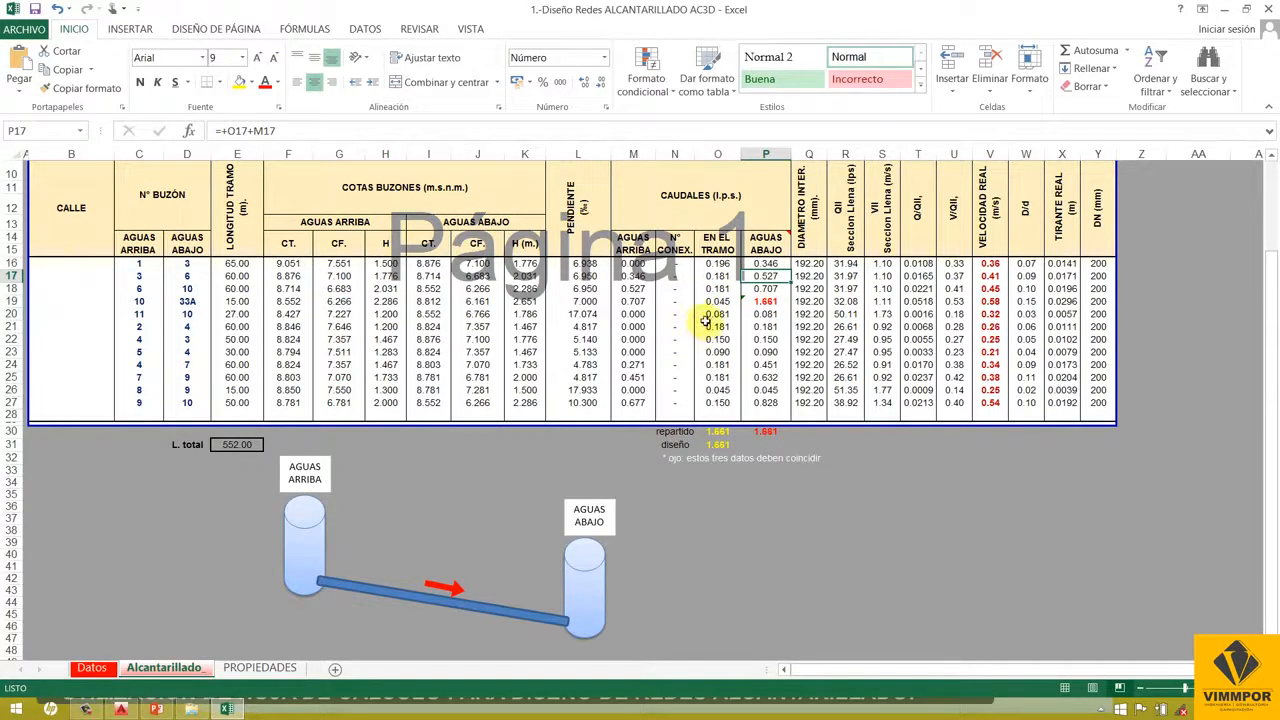
- Inspect the downstream flow formula in P19 and locate the run from Bz-10 to manhole 33-A in the AutoCAD drawing
{"action": "left_click", "coordinate": [760, 301]}
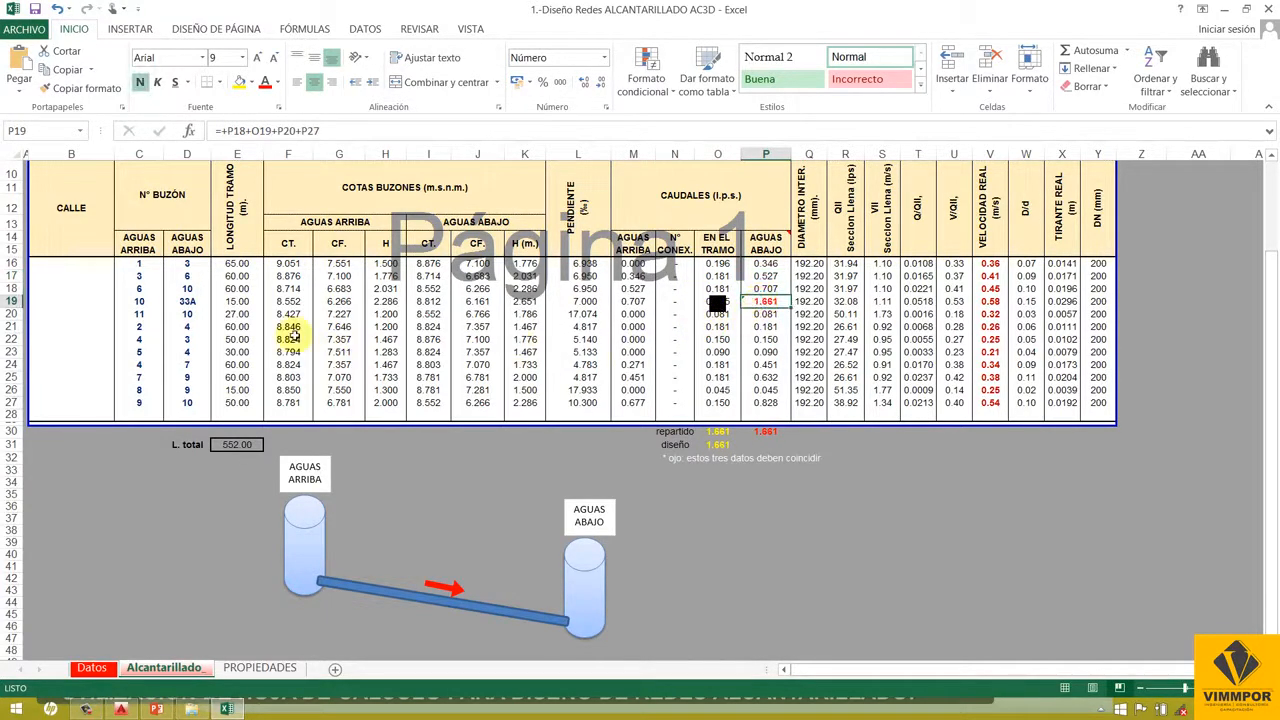
{"action": "scroll", "coordinate": [434, 330], "scroll_direction": "down", "scroll_amount": 1}
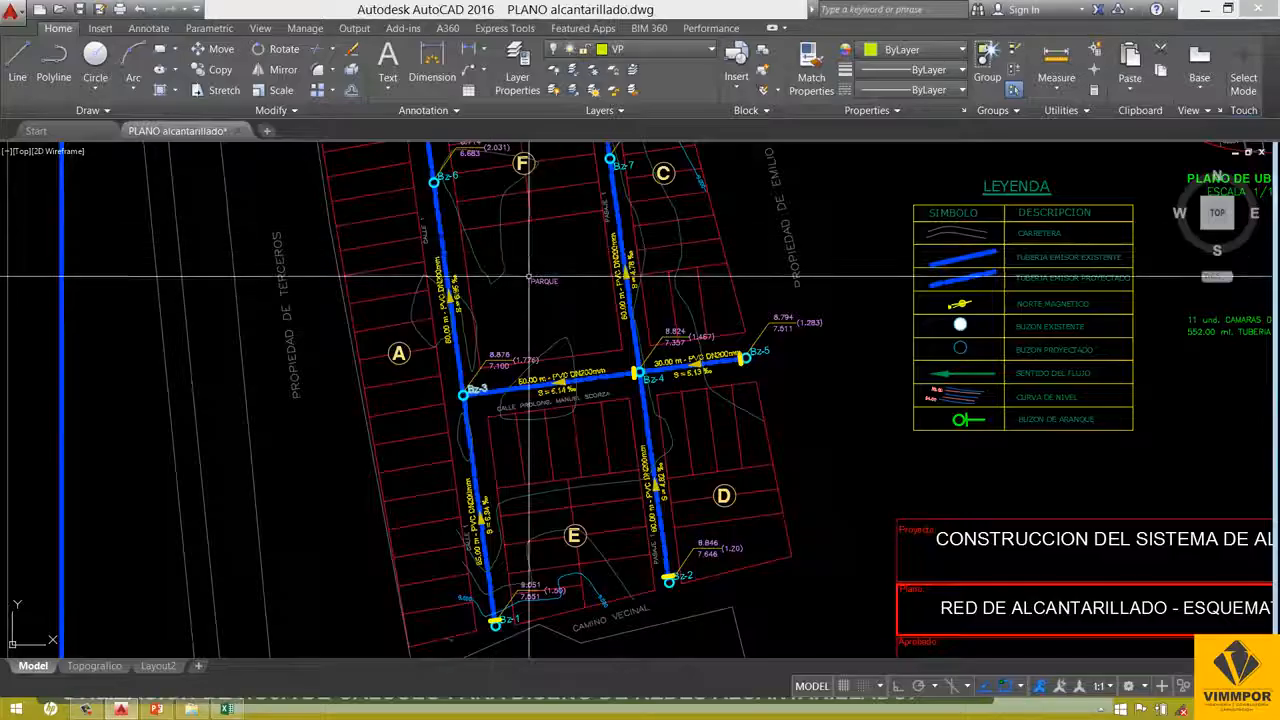
{"action": "scroll", "coordinate": [486, 237], "scroll_direction": "down", "scroll_amount": 5}
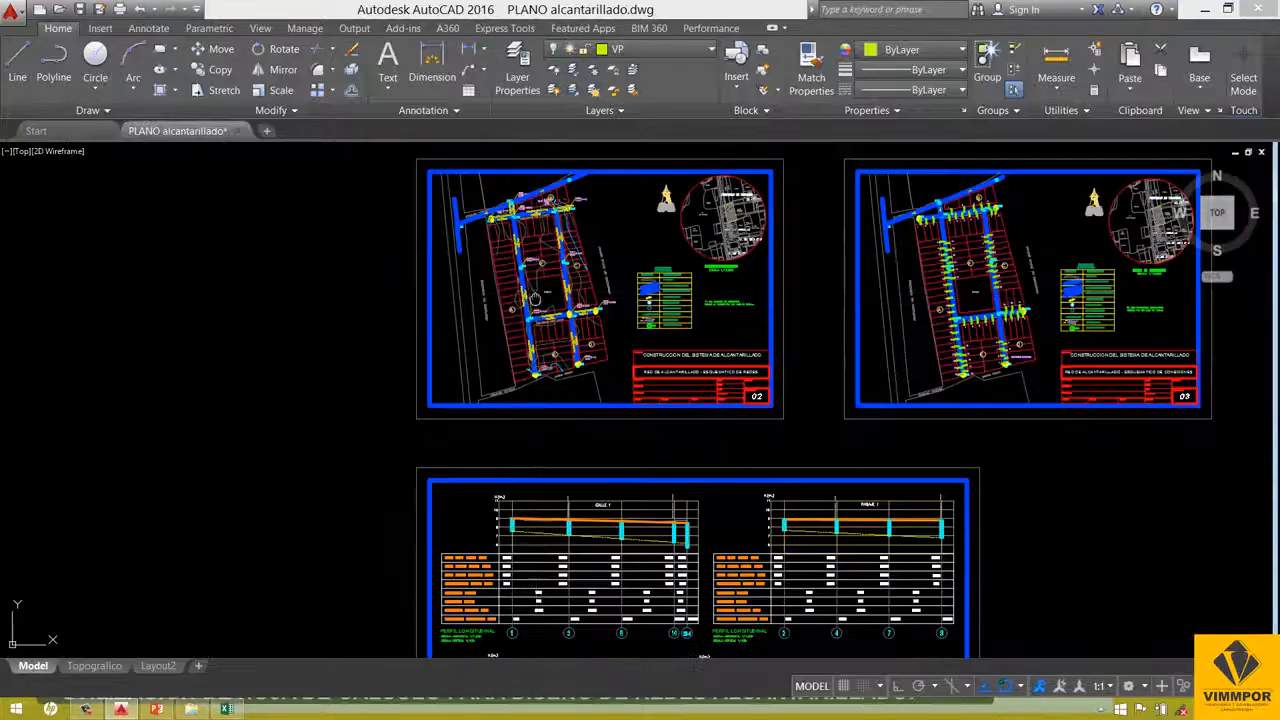
{"action": "scroll", "coordinate": [486, 237], "scroll_direction": "up", "scroll_amount": 6}
{"action": "scroll", "coordinate": [482, 237], "scroll_direction": "up", "scroll_amount": 3}
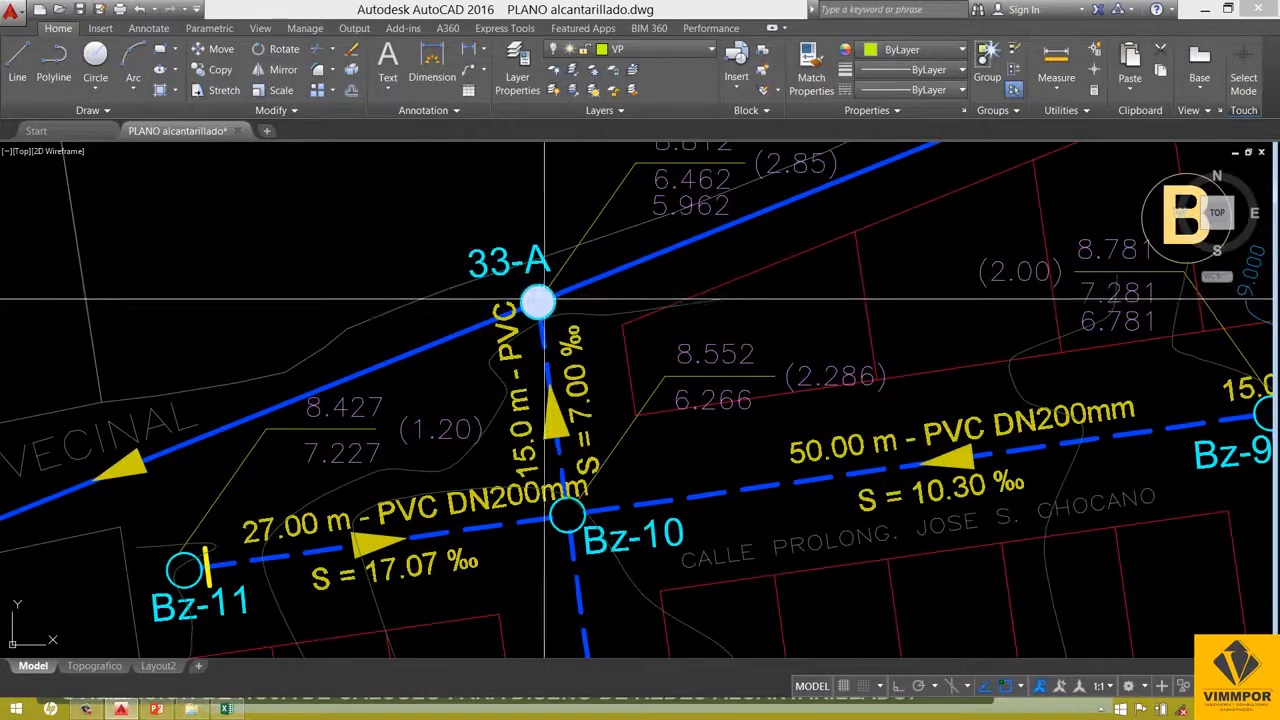
- Compare the P19 flow in Excel with the CAUDAL DE DISEÑO on the Datos sheet, ending on the Alcantarillado_ sheet
{"action": "key", "text": "alt+Tab"}
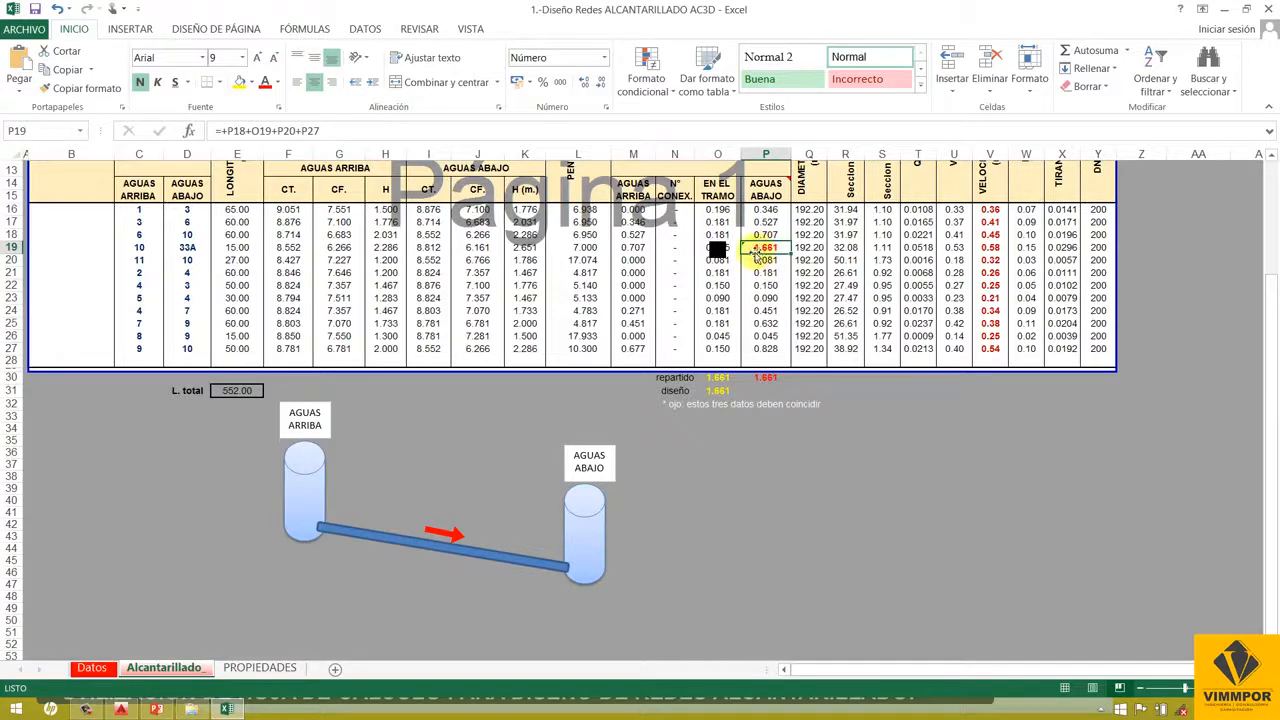
{"action": "scroll", "coordinate": [757, 247], "scroll_direction": "up", "scroll_amount": 2}
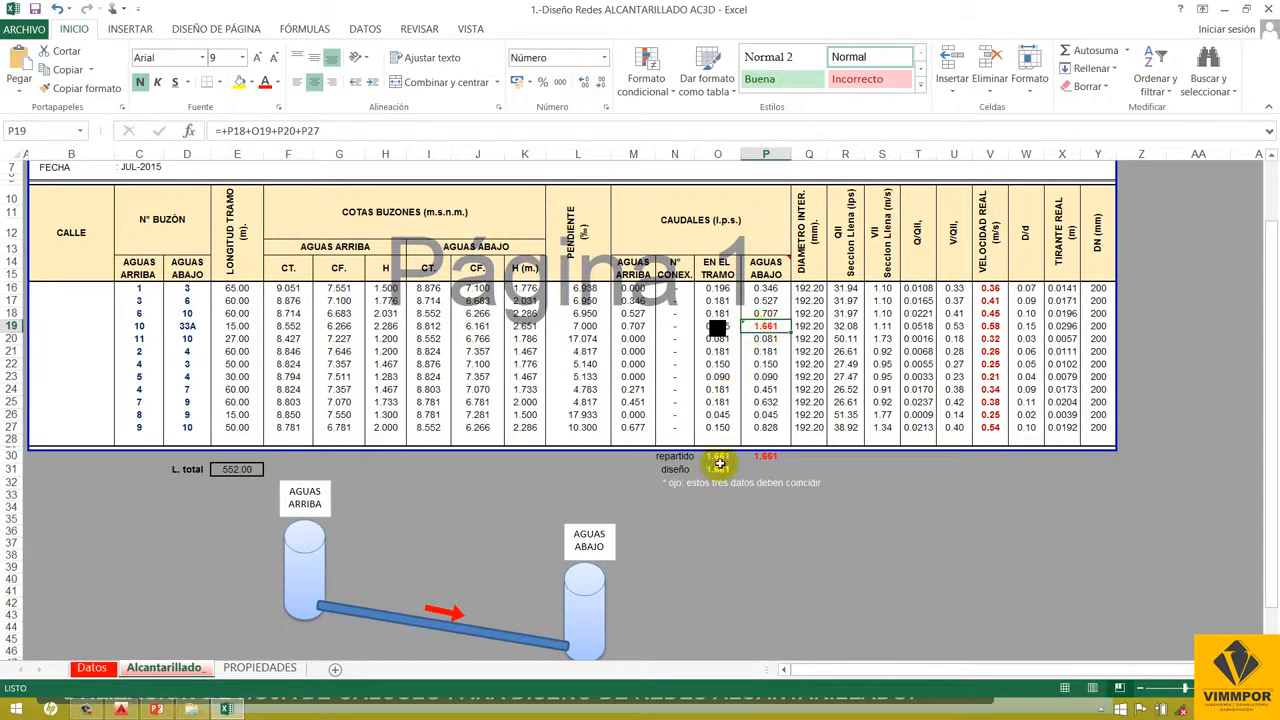
{"action": "left_click", "coordinate": [92, 668]}
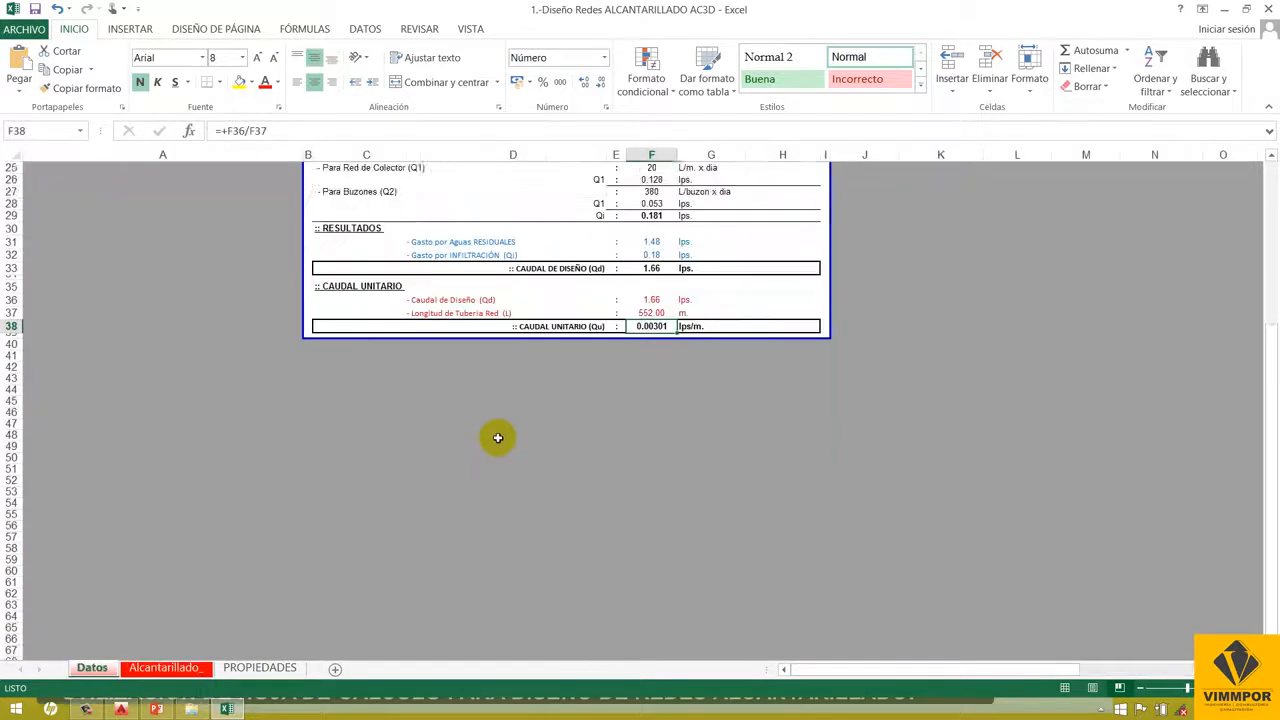
{"action": "scroll", "coordinate": [494, 434], "scroll_direction": "down", "scroll_amount": 1}
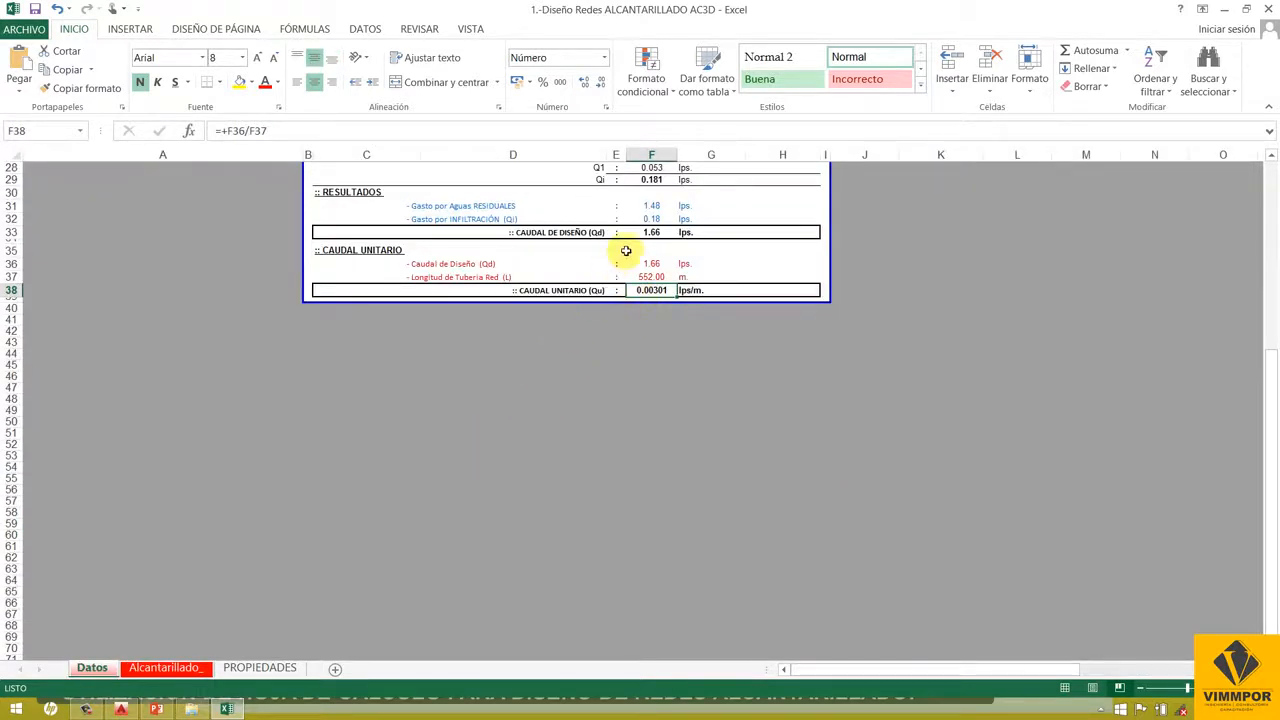
{"action": "scroll", "coordinate": [623, 255], "scroll_direction": "up", "scroll_amount": 1}
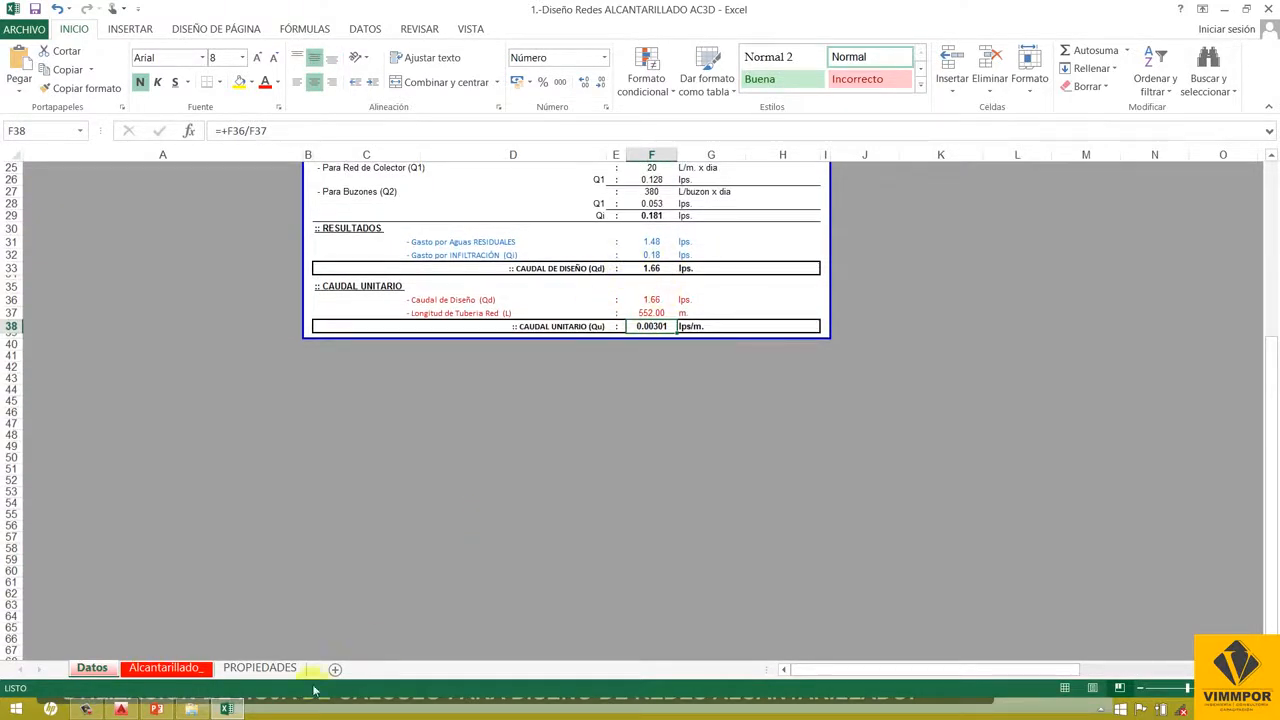
{"action": "left_click", "coordinate": [164, 668]}
{"action": "scroll", "coordinate": [766, 370], "scroll_direction": "up", "scroll_amount": 1}
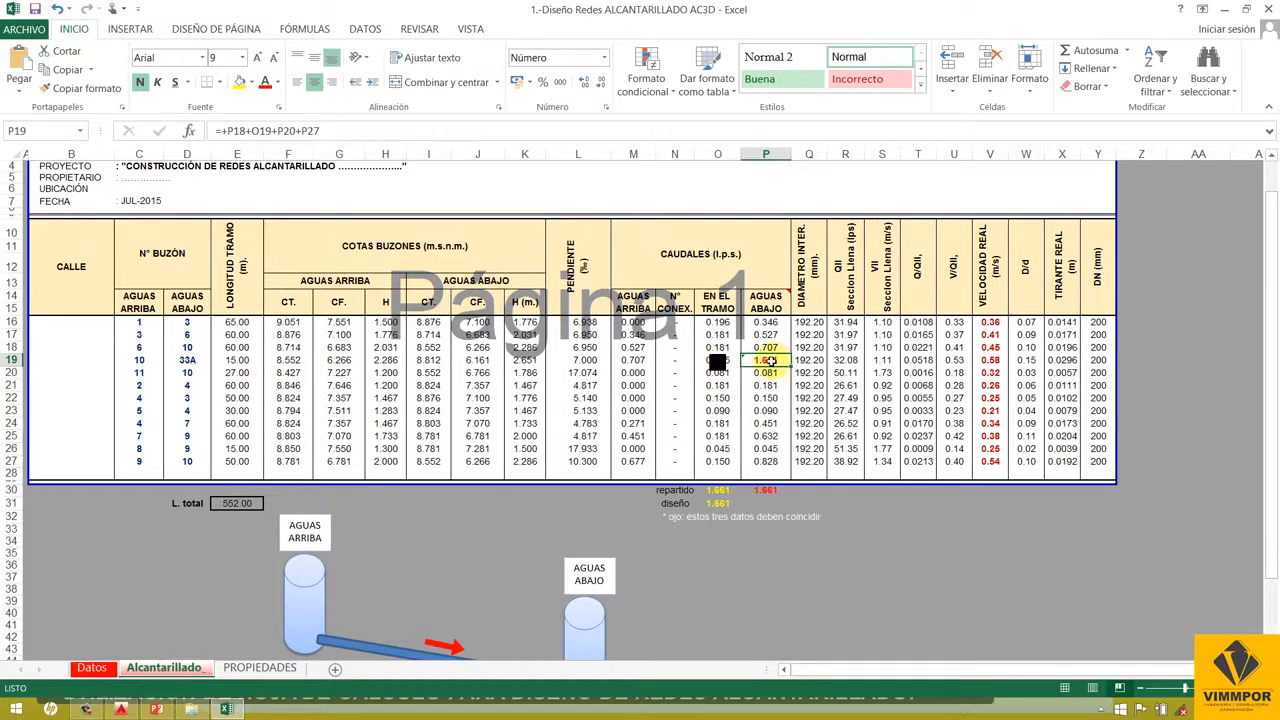
- Review the AGUAS ABAJO flow column and examine the MAX(P16:P28) check formula in P30, leaving it unedited
{"action": "scroll", "coordinate": [764, 368], "scroll_direction": "down", "scroll_amount": 2}
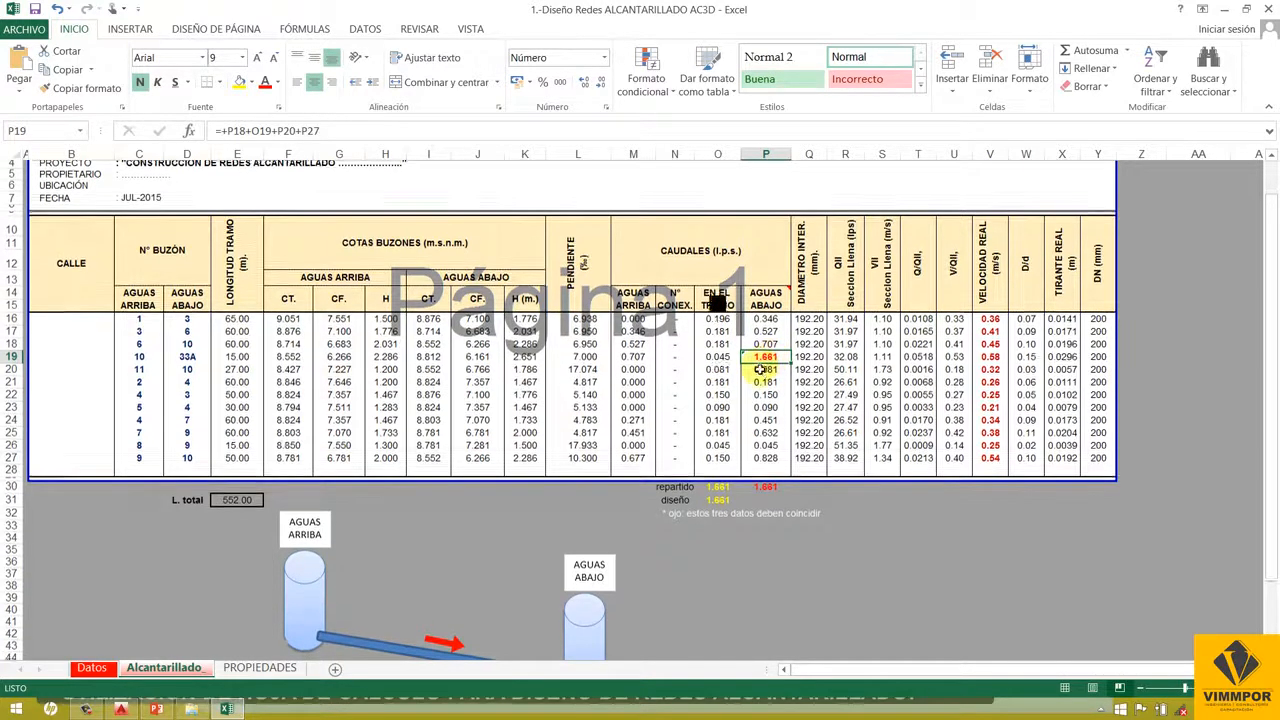
{"action": "scroll", "coordinate": [760, 368], "scroll_direction": "up", "scroll_amount": 3}
{"action": "scroll", "coordinate": [760, 368], "scroll_direction": "down", "scroll_amount": 3}
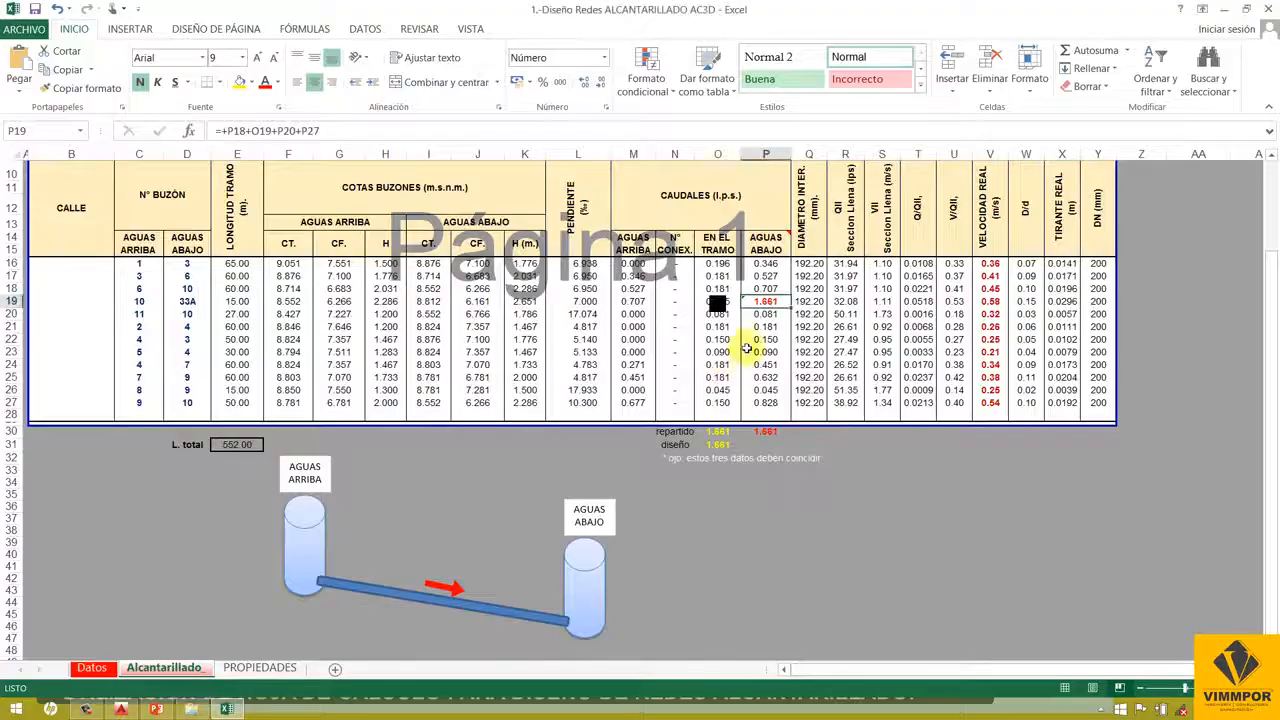
{"action": "scroll", "coordinate": [745, 325], "scroll_direction": "up", "scroll_amount": 1}
{"action": "scroll", "coordinate": [745, 320], "scroll_direction": "up", "scroll_amount": 2}
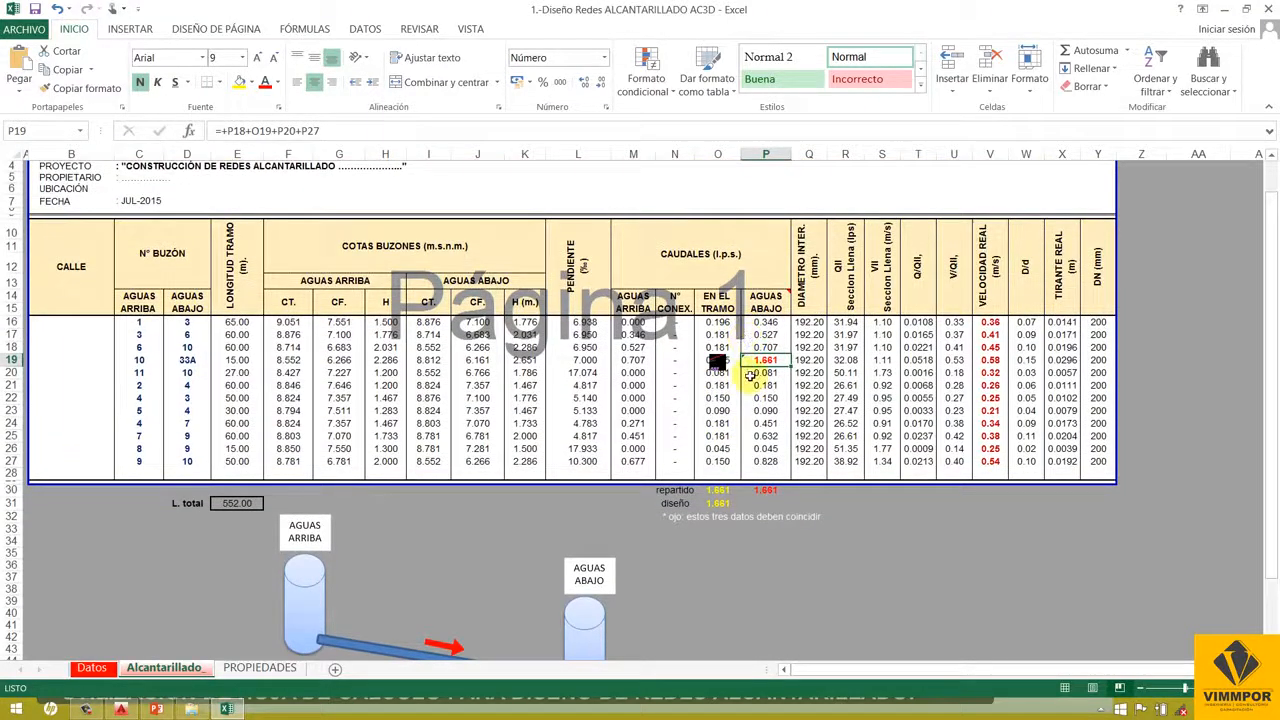
{"action": "scroll", "coordinate": [750, 374], "scroll_direction": "down", "scroll_amount": 2}
{"action": "left_click", "coordinate": [763, 314]}
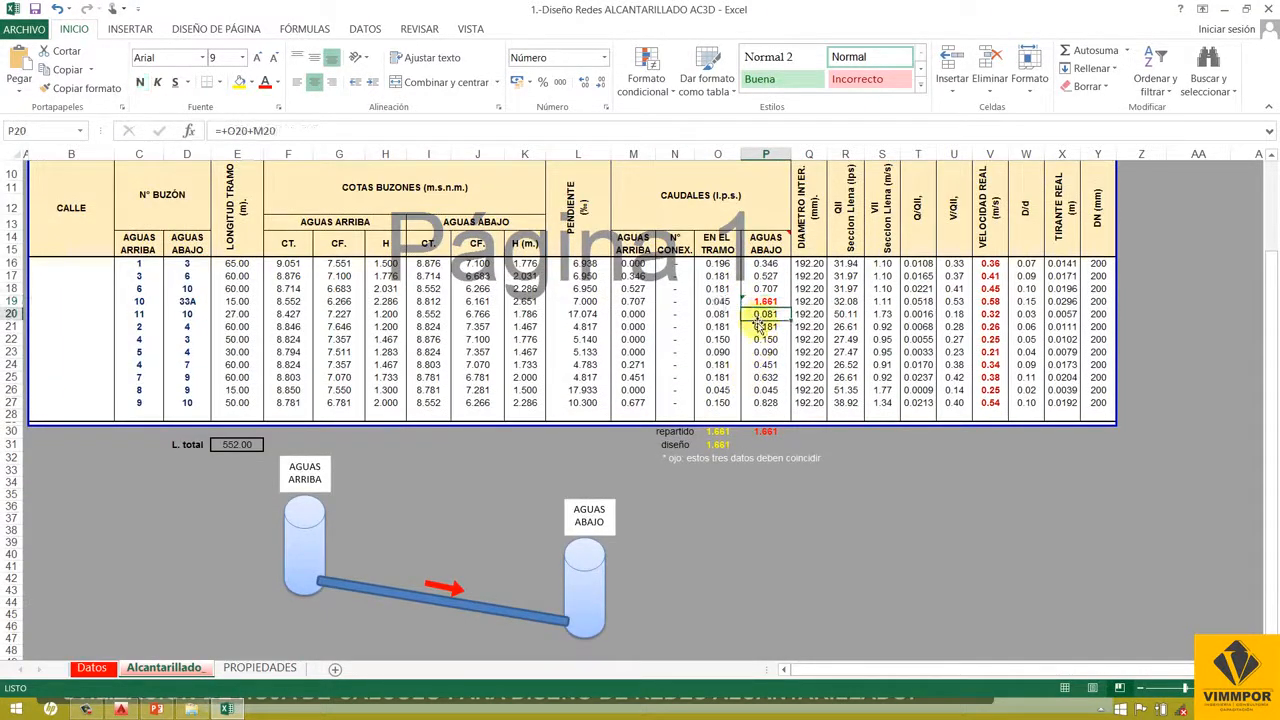
{"action": "left_click", "coordinate": [764, 433]}
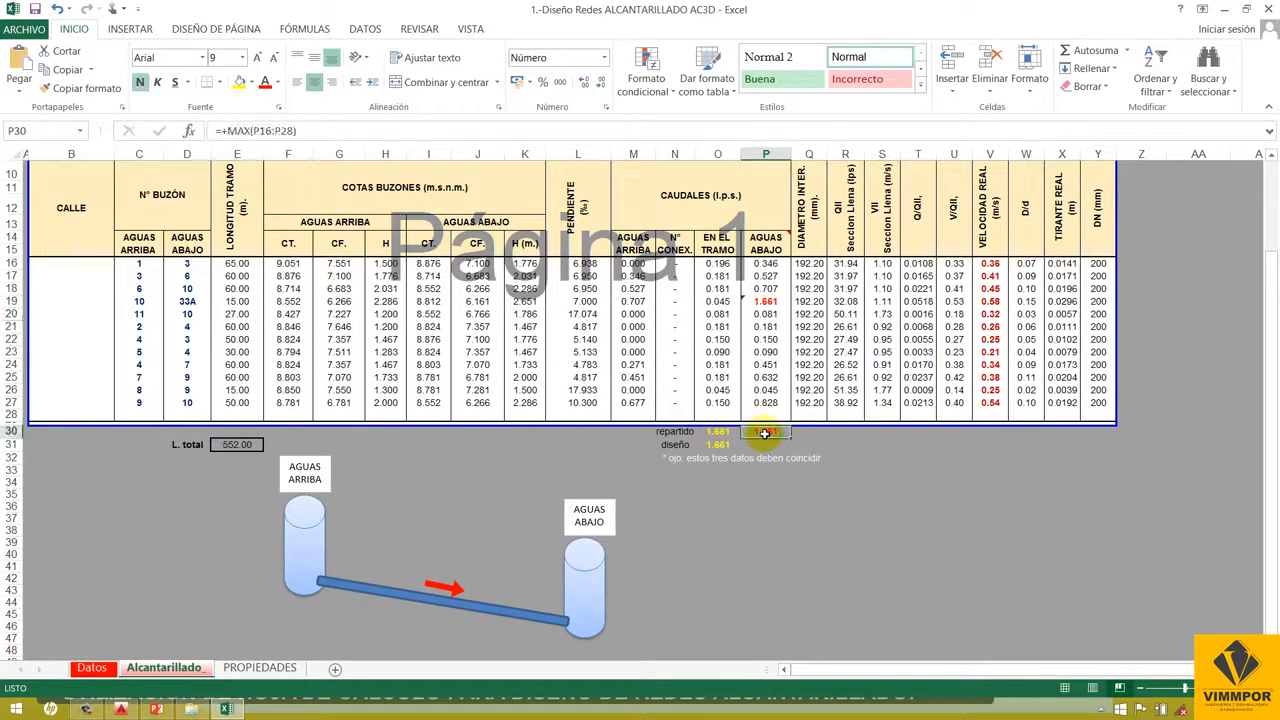
{"action": "double_click", "coordinate": [764, 432]}
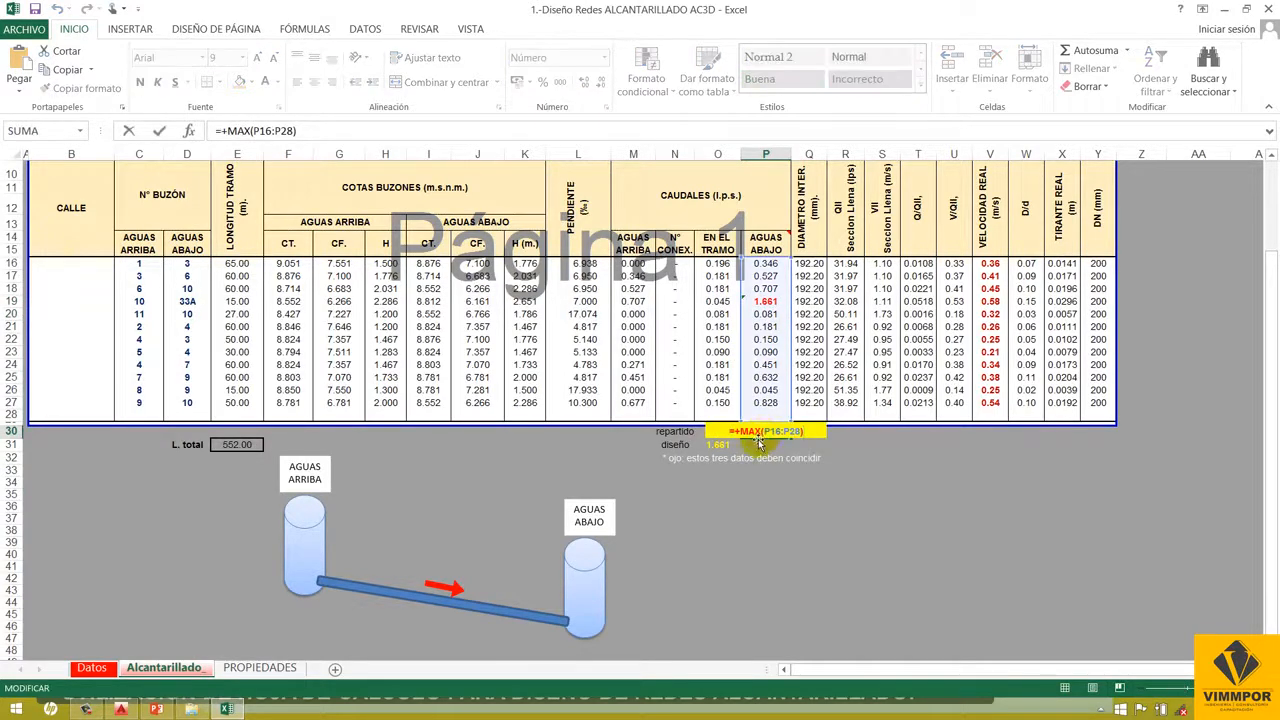
{"action": "key", "text": "Escape"}
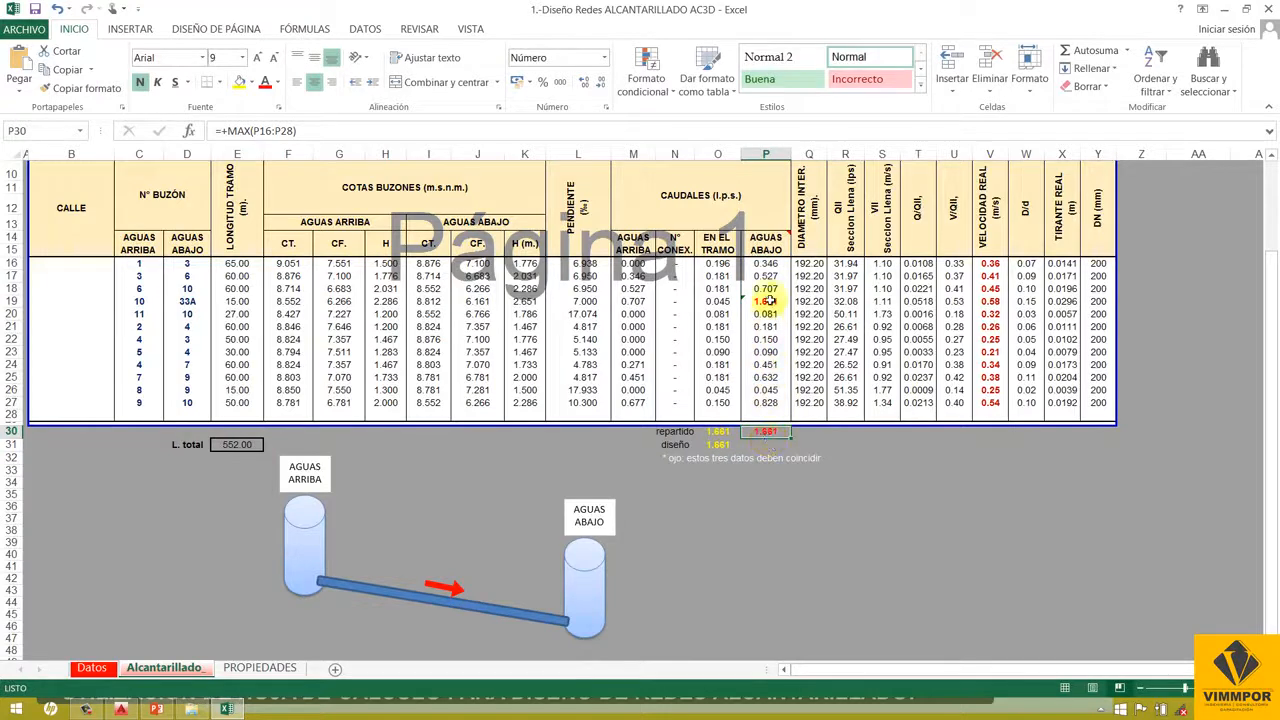
- Examine the SUMA(O16:O29) formula for the distributed flow in O30, leaving it unedited
{"action": "left_click", "coordinate": [725, 431]}
{"action": "double_click", "coordinate": [722, 431]}
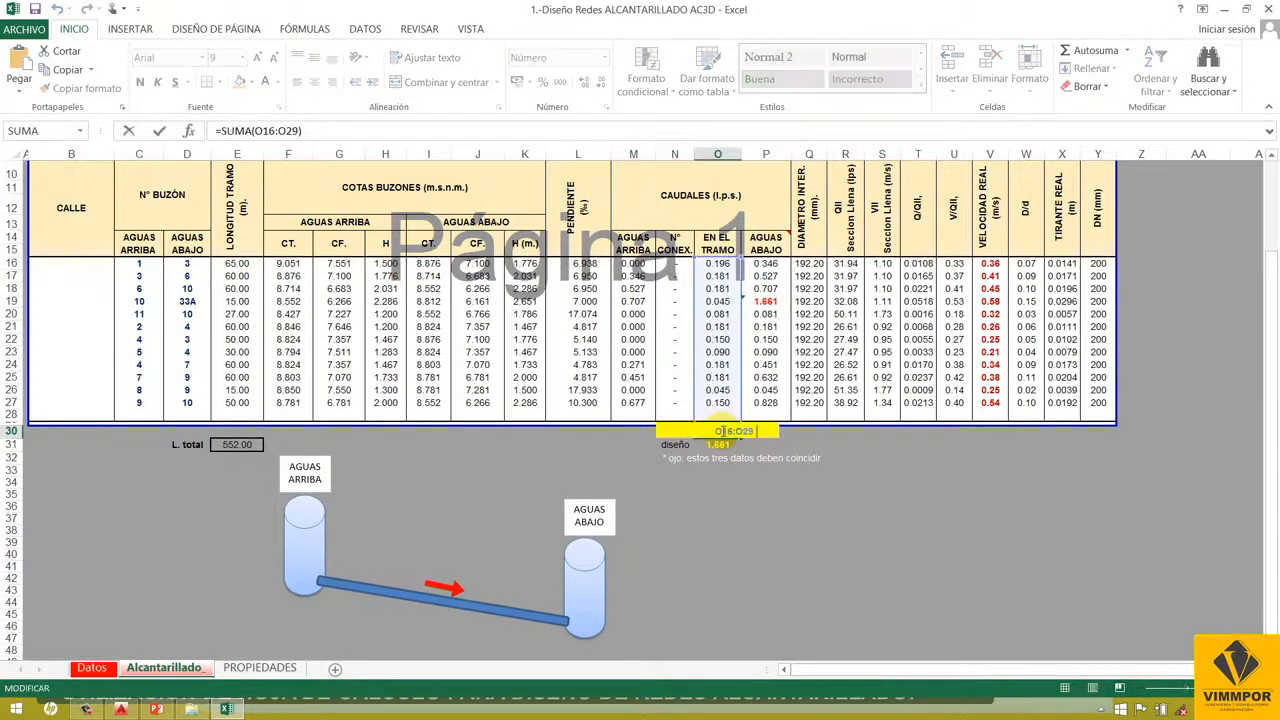
{"action": "key", "text": "Escape"}
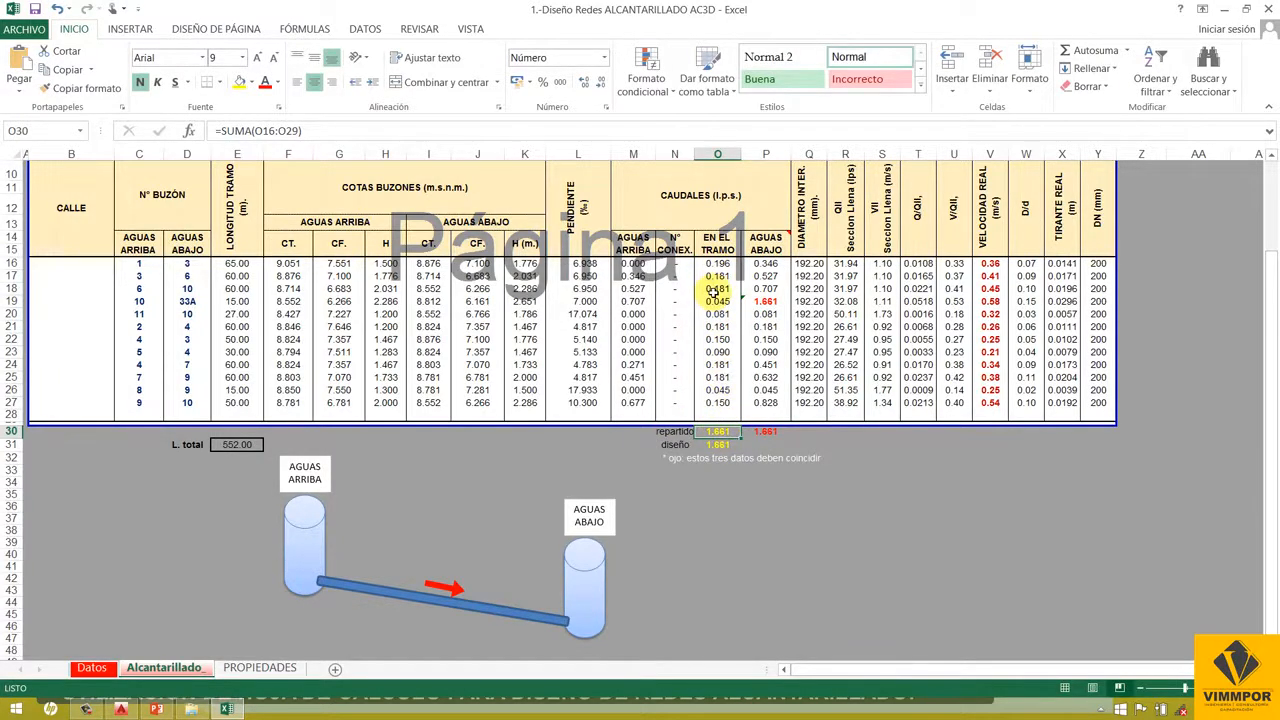
- Review the sewer network layout in the AutoCAD plan and return to the flow table in Excel
{"action": "scroll", "coordinate": [708, 291], "scroll_direction": "up", "scroll_amount": 1}
{"action": "key", "text": "alt+Tab"}
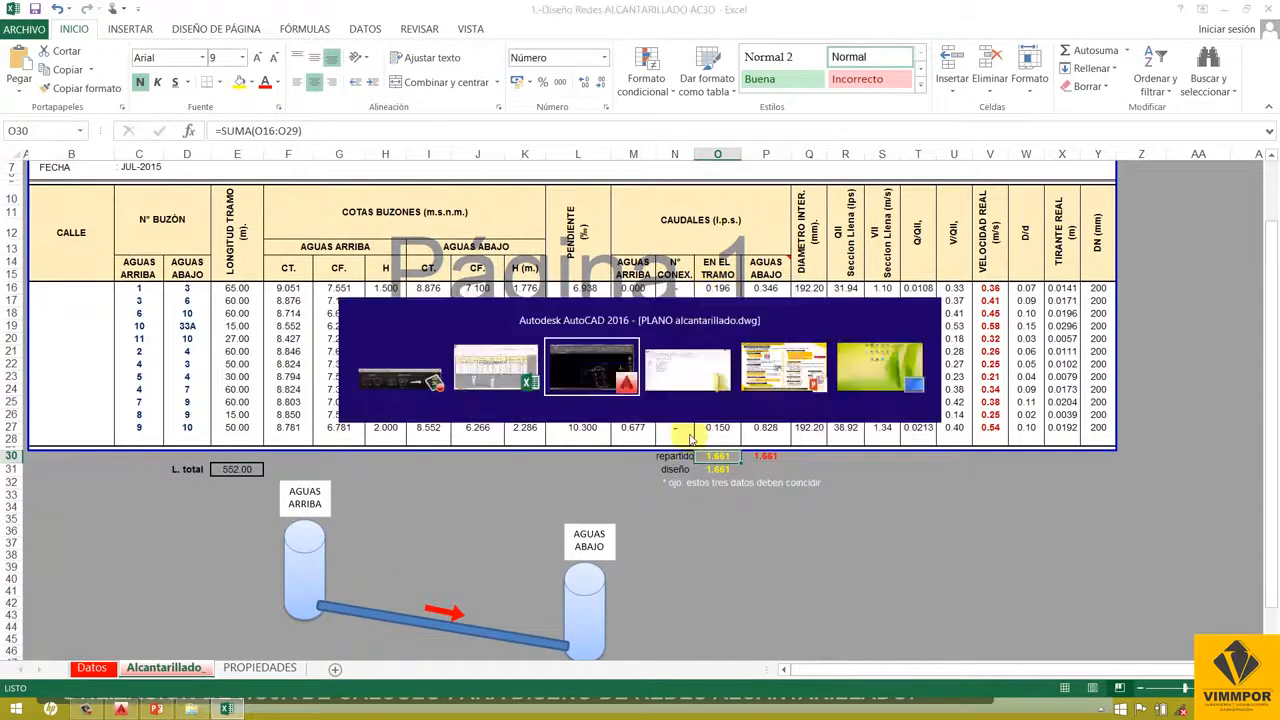
{"action": "scroll", "coordinate": [638, 405], "scroll_direction": "up", "scroll_amount": 4}
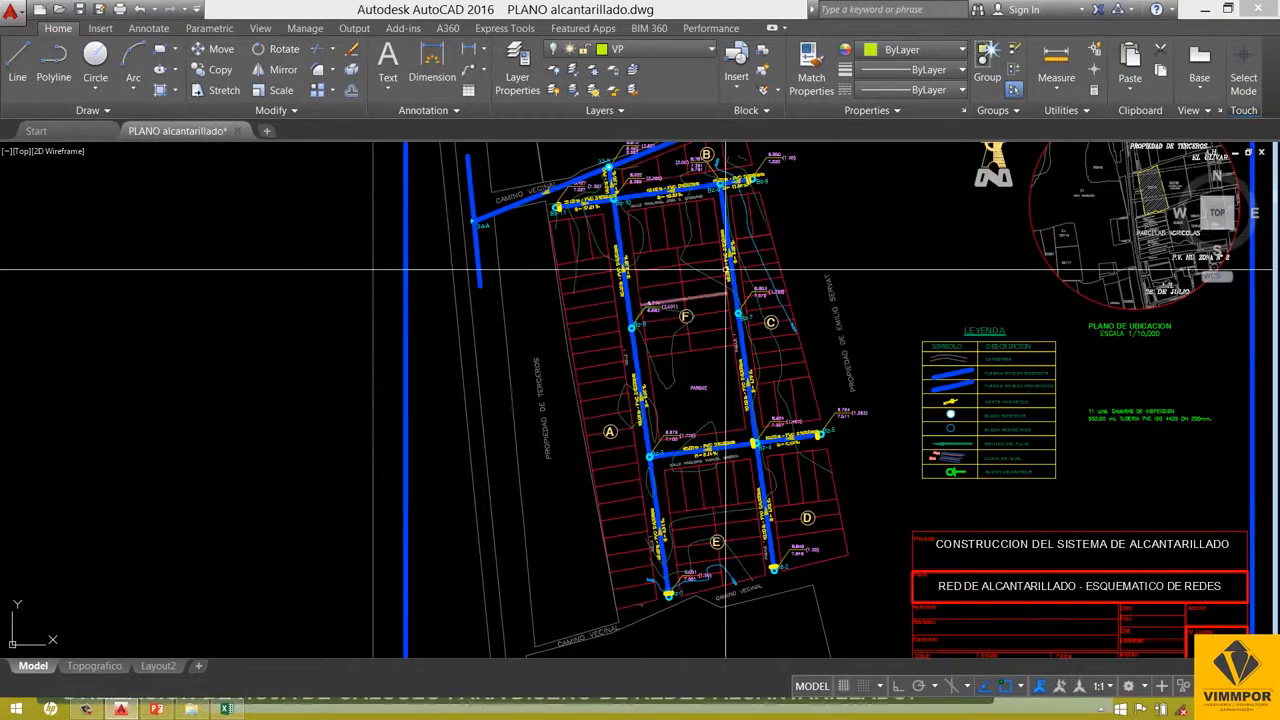
{"action": "key", "text": "alt+Tab"}
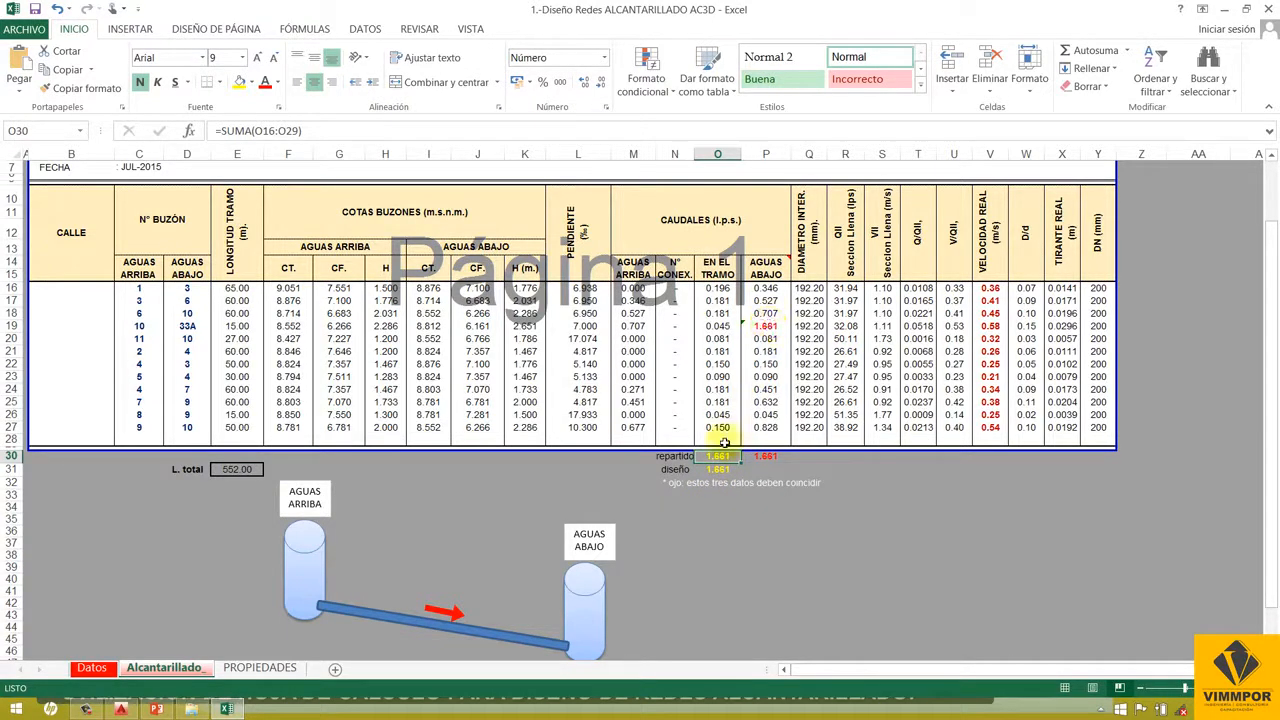
- Trace the diseño flow reference in O31 to the Datos sheet and return to the Alcantarillado_ sheet
{"action": "left_click", "coordinate": [711, 470]}
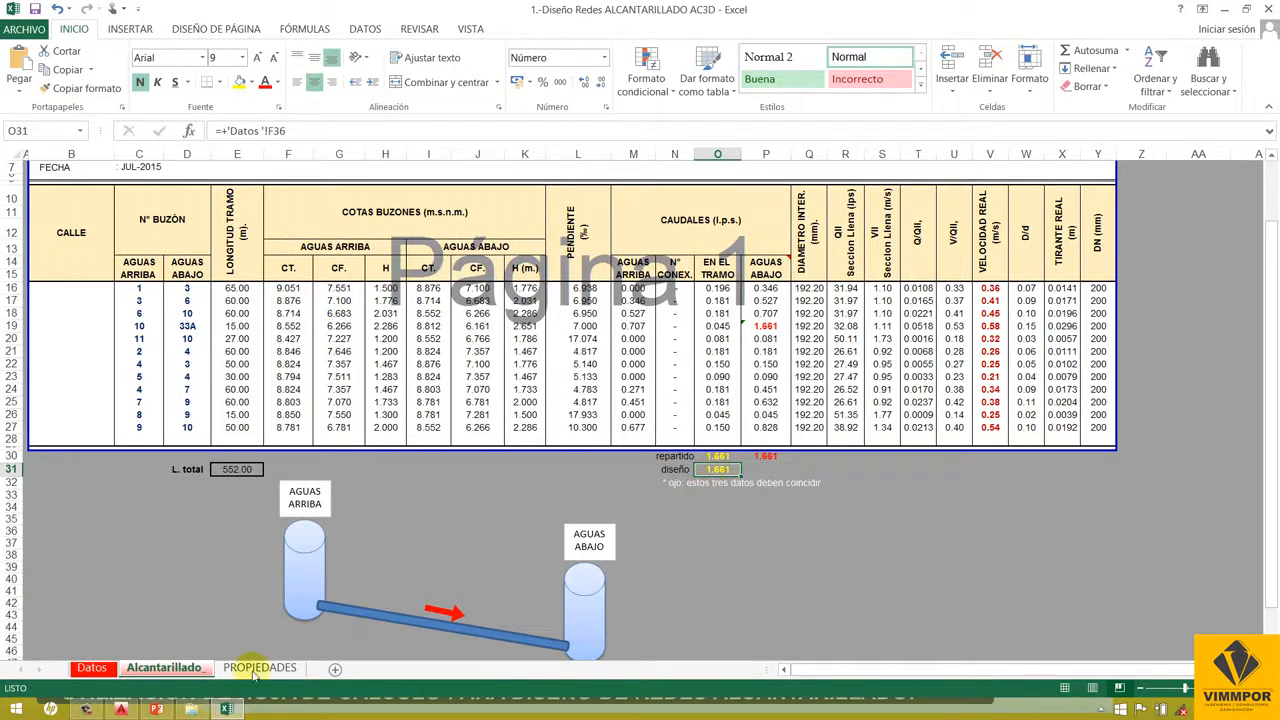
{"action": "left_click", "coordinate": [92, 668]}
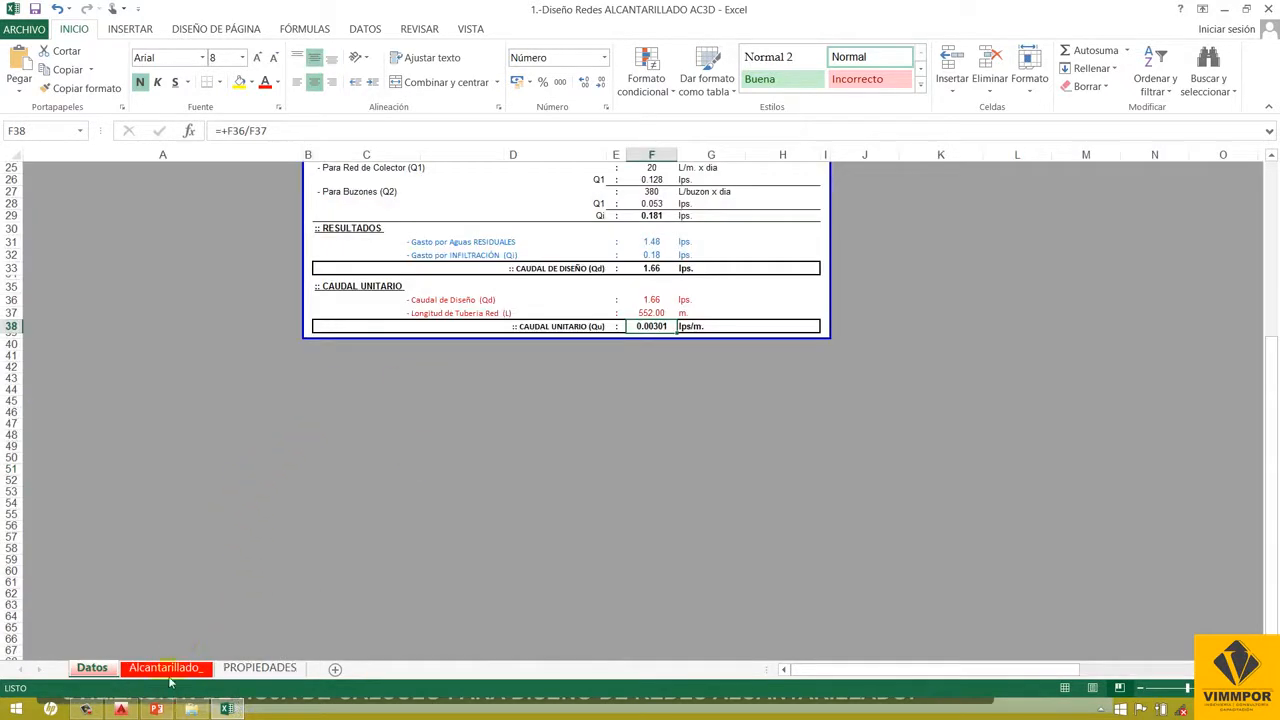
{"action": "left_click", "coordinate": [164, 668]}
{"action": "scroll", "coordinate": [724, 490], "scroll_direction": "up", "scroll_amount": 1}
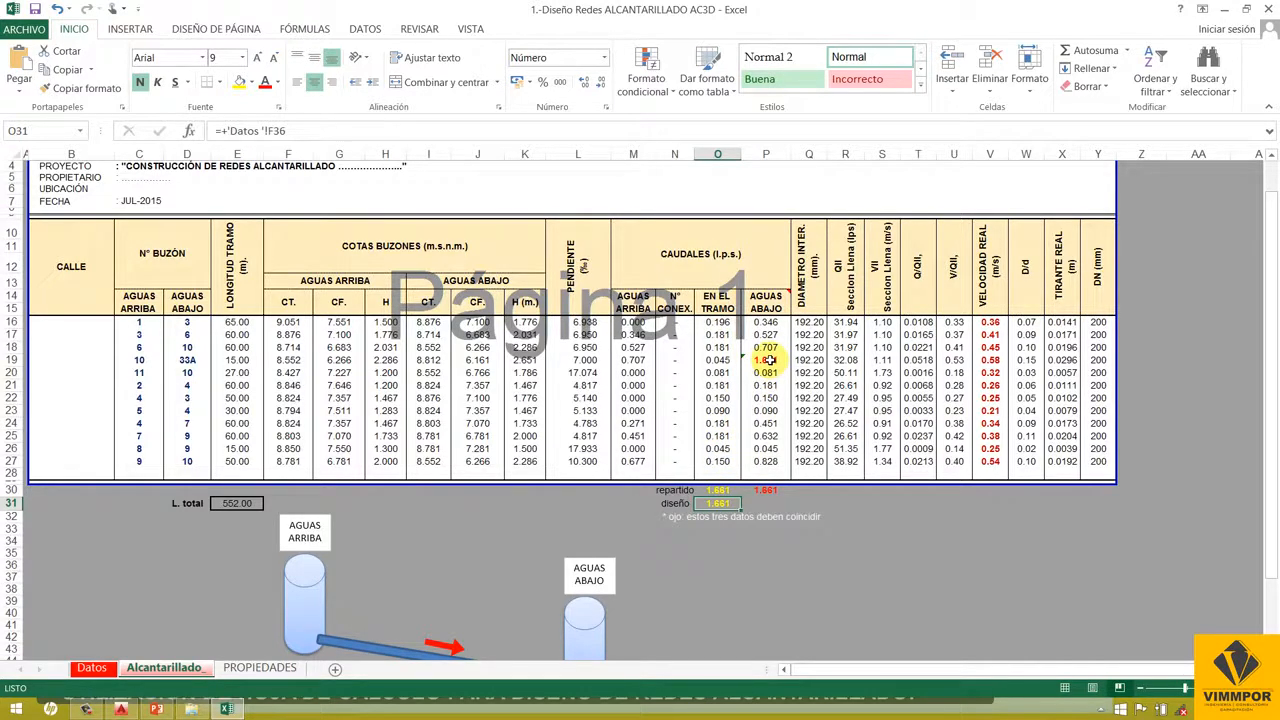
- Compare the downstream flow in P19 with the repartido and diseño check values in O30:P31
{"action": "left_click", "coordinate": [765, 360]}
{"action": "left_click", "coordinate": [716, 503]}
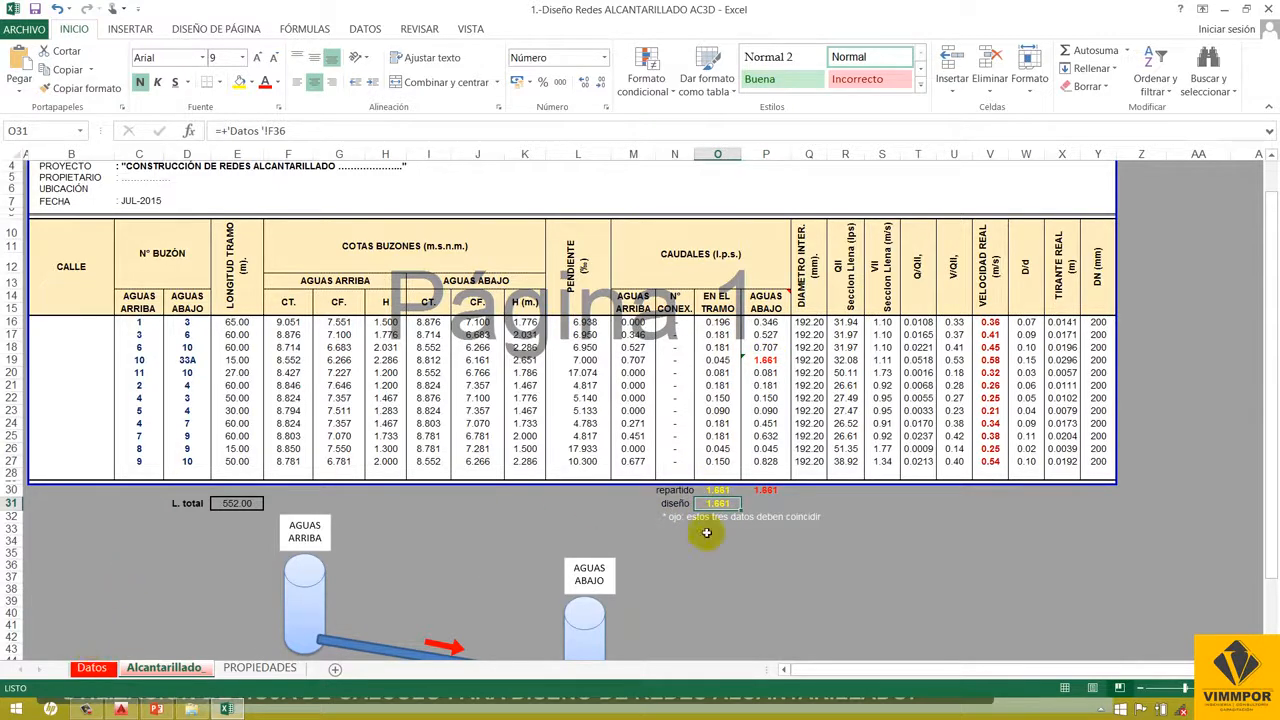
{"action": "left_click_drag", "start_coordinate": [716, 489], "coordinate": [768, 503]}
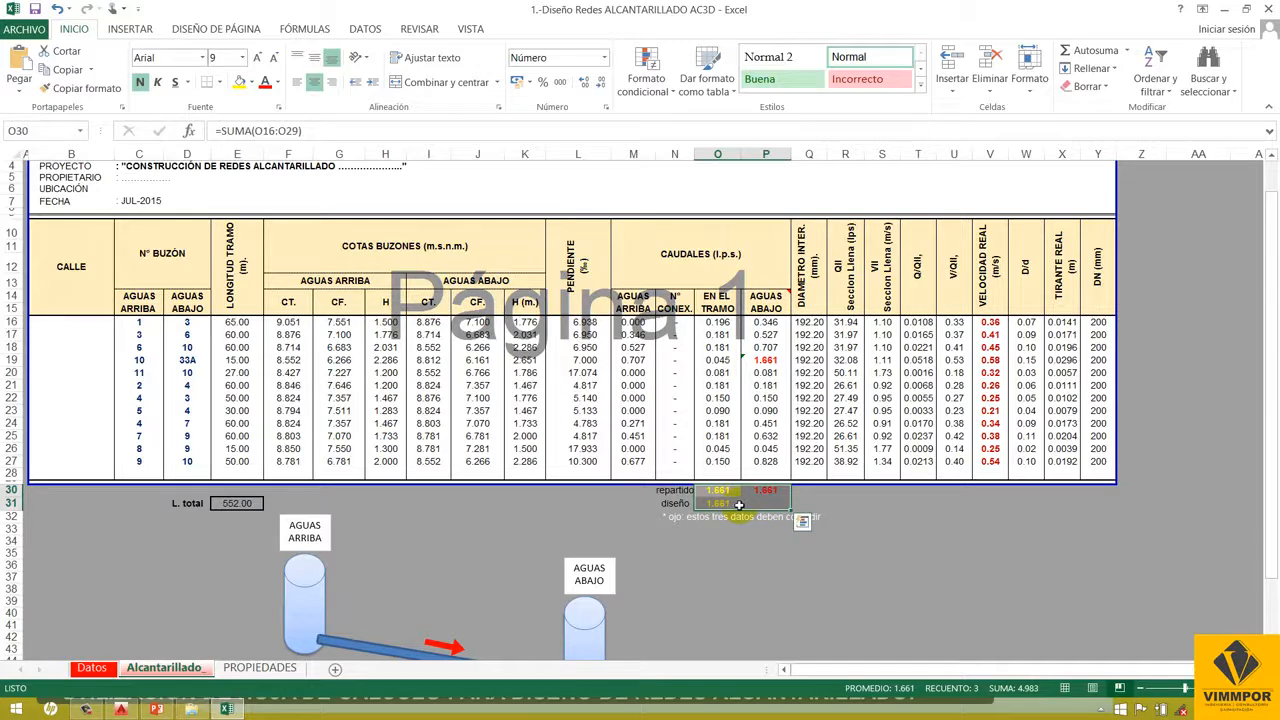
{"action": "left_click", "coordinate": [711, 517]}
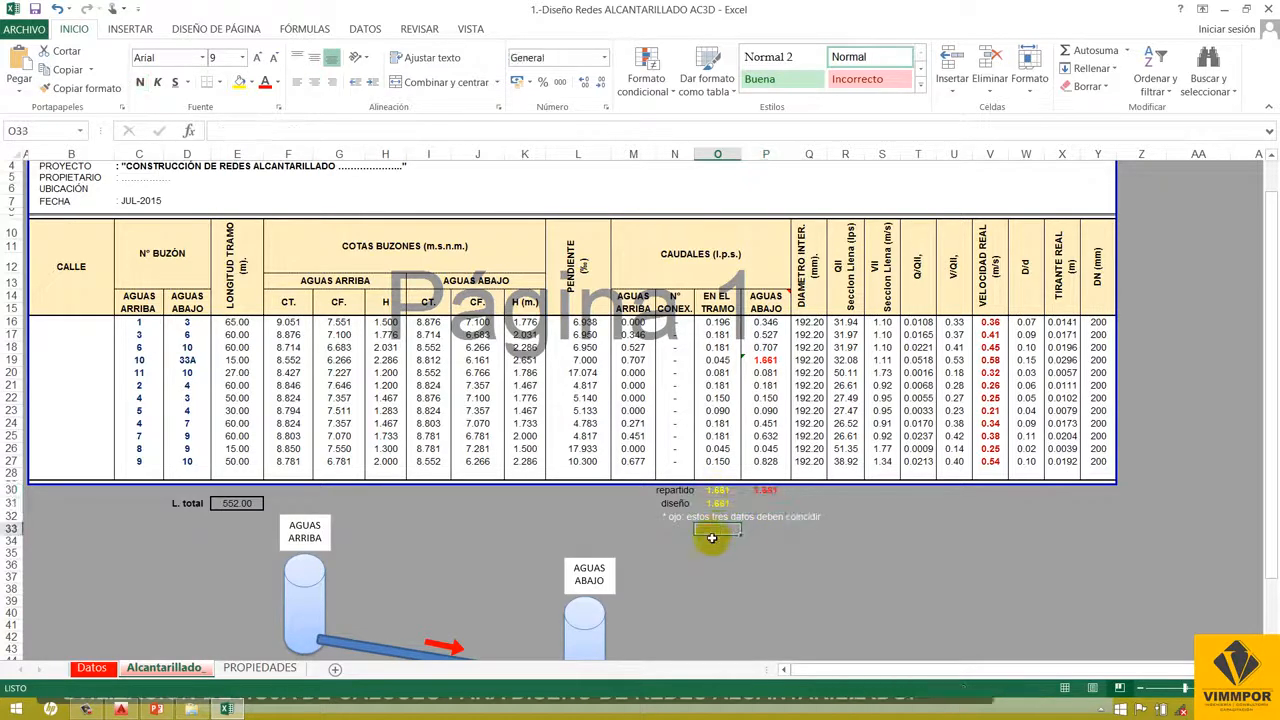
{"action": "left_click", "coordinate": [714, 490]}
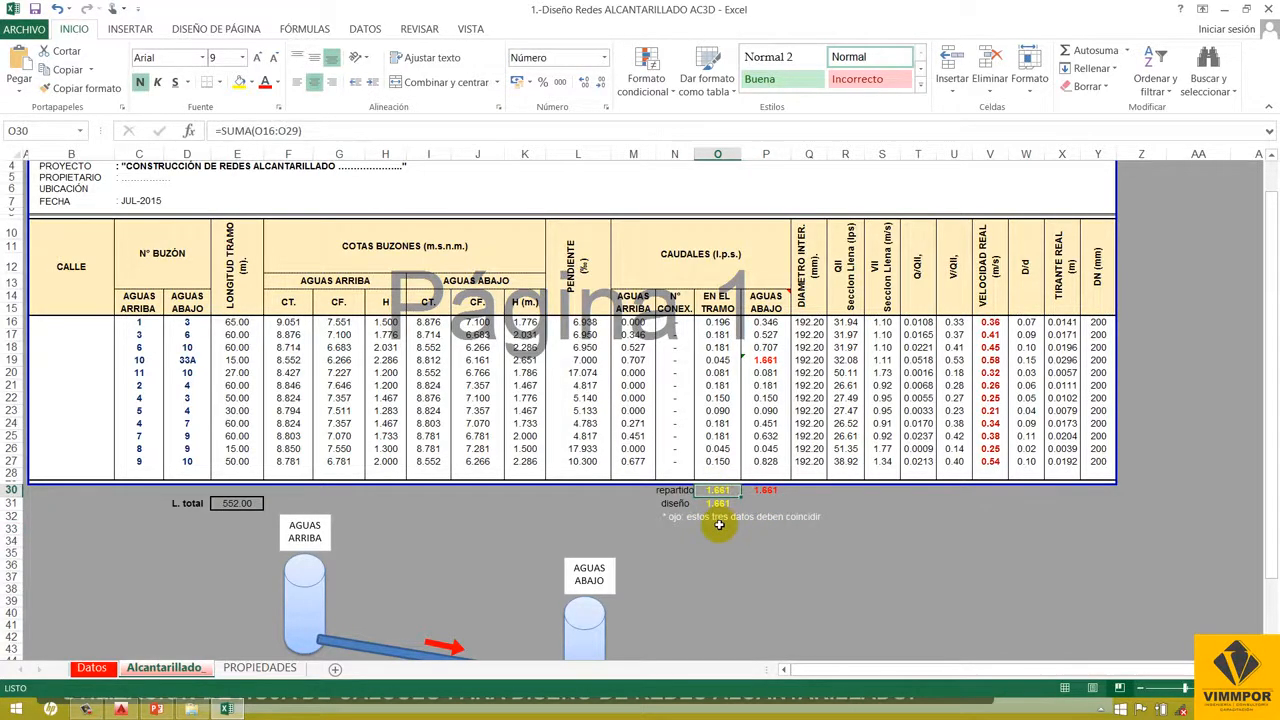
- Review the whole flow table and cross-check the three control values in P30, O30 and O31
{"action": "scroll", "coordinate": [719, 524], "scroll_direction": "up", "scroll_amount": 1}
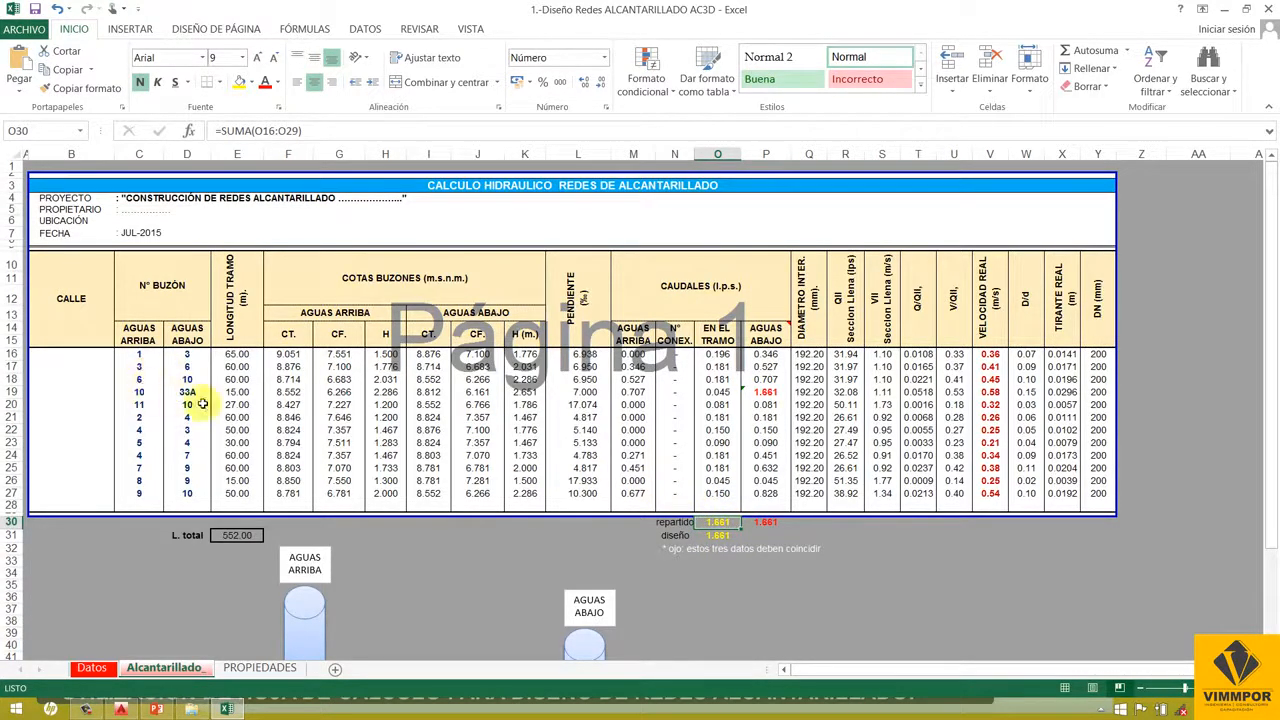
{"action": "scroll", "coordinate": [228, 402], "scroll_direction": "down", "scroll_amount": 2}
{"action": "scroll", "coordinate": [439, 582], "scroll_direction": "up", "scroll_amount": 2}
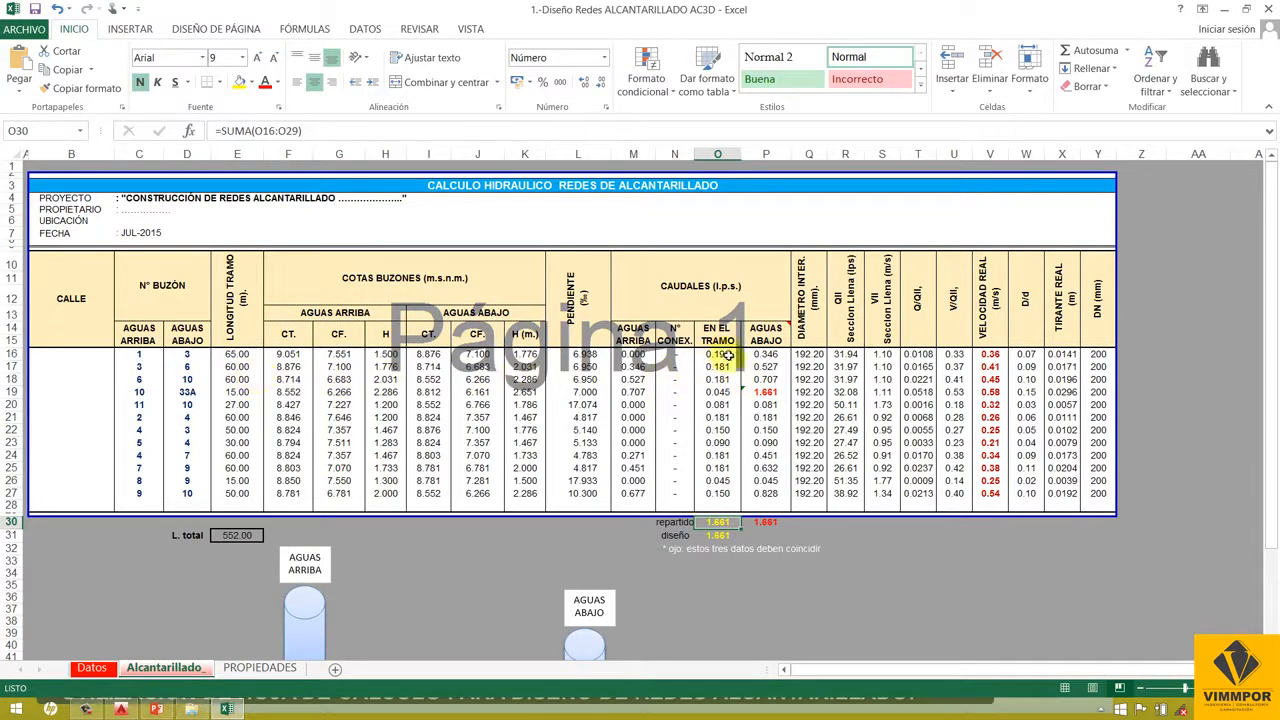
{"action": "mouse_move", "coordinate": [767, 336]}
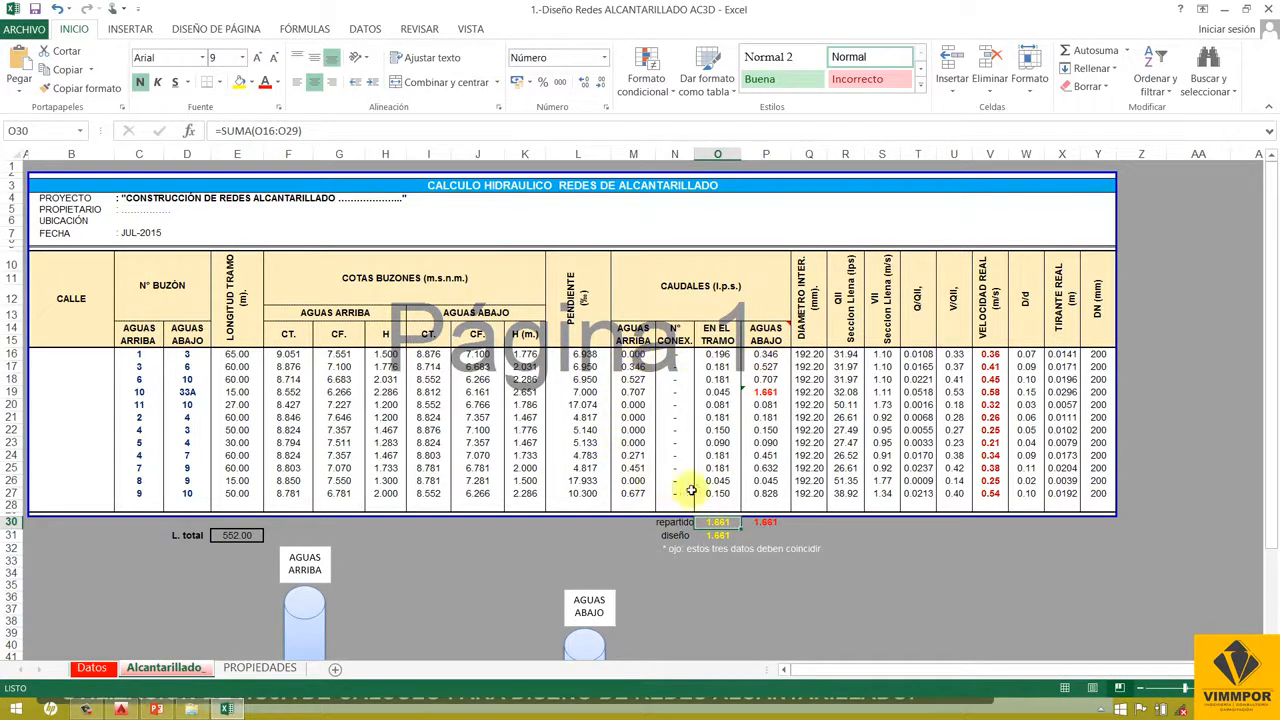
{"action": "left_click", "coordinate": [766, 523]}
{"action": "left_click", "coordinate": [723, 523]}
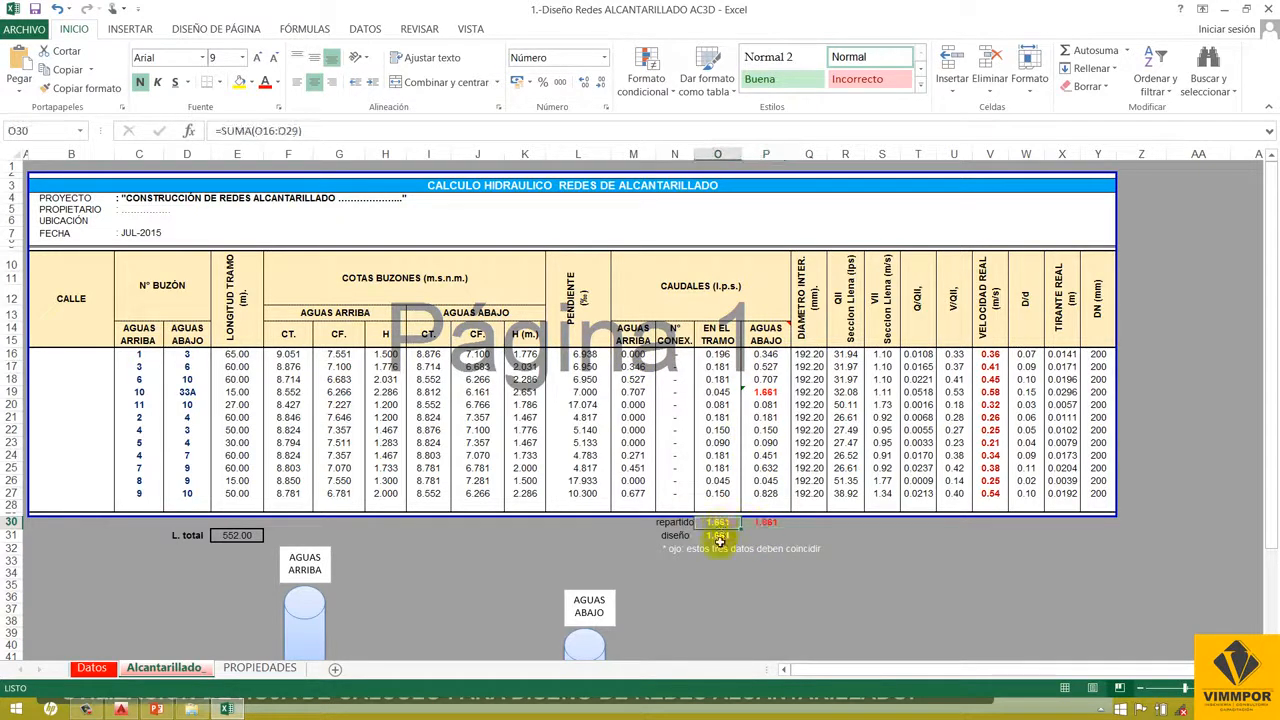
{"action": "left_click", "coordinate": [720, 538]}
{"action": "left_click", "coordinate": [764, 524]}
{"action": "left_click", "coordinate": [718, 523]}
{"action": "left_click", "coordinate": [718, 536]}
{"action": "left_click", "coordinate": [763, 523]}
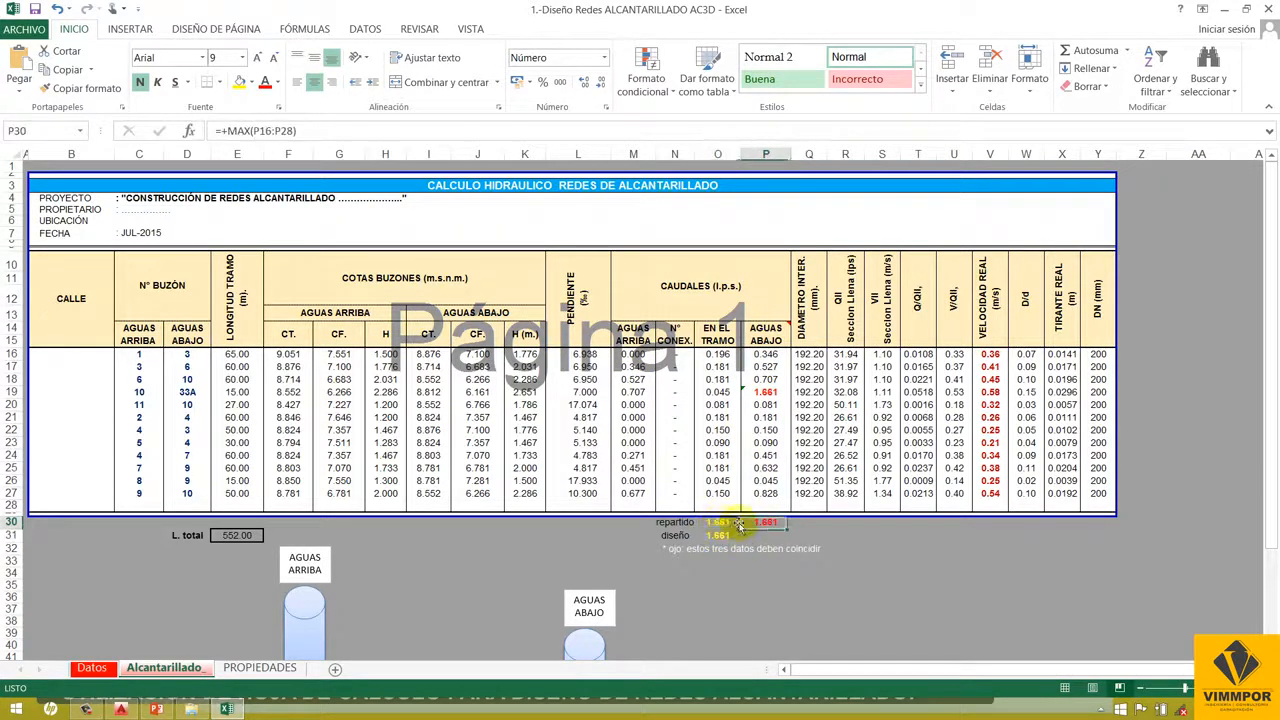
{"action": "left_click", "coordinate": [718, 523]}
{"action": "left_click", "coordinate": [718, 536]}
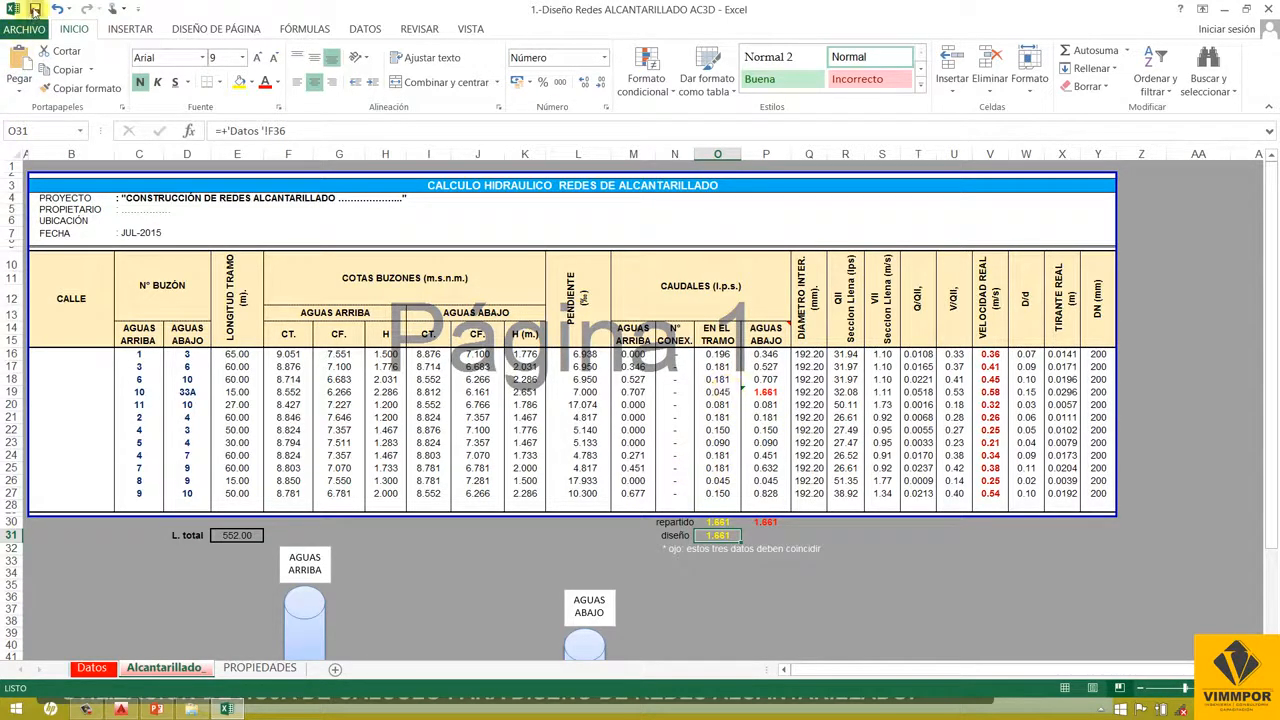
- Examine the internal pipe diameter entries in Q16 and Q17 against the nominal DN column
{"action": "left_click", "coordinate": [809, 357]}
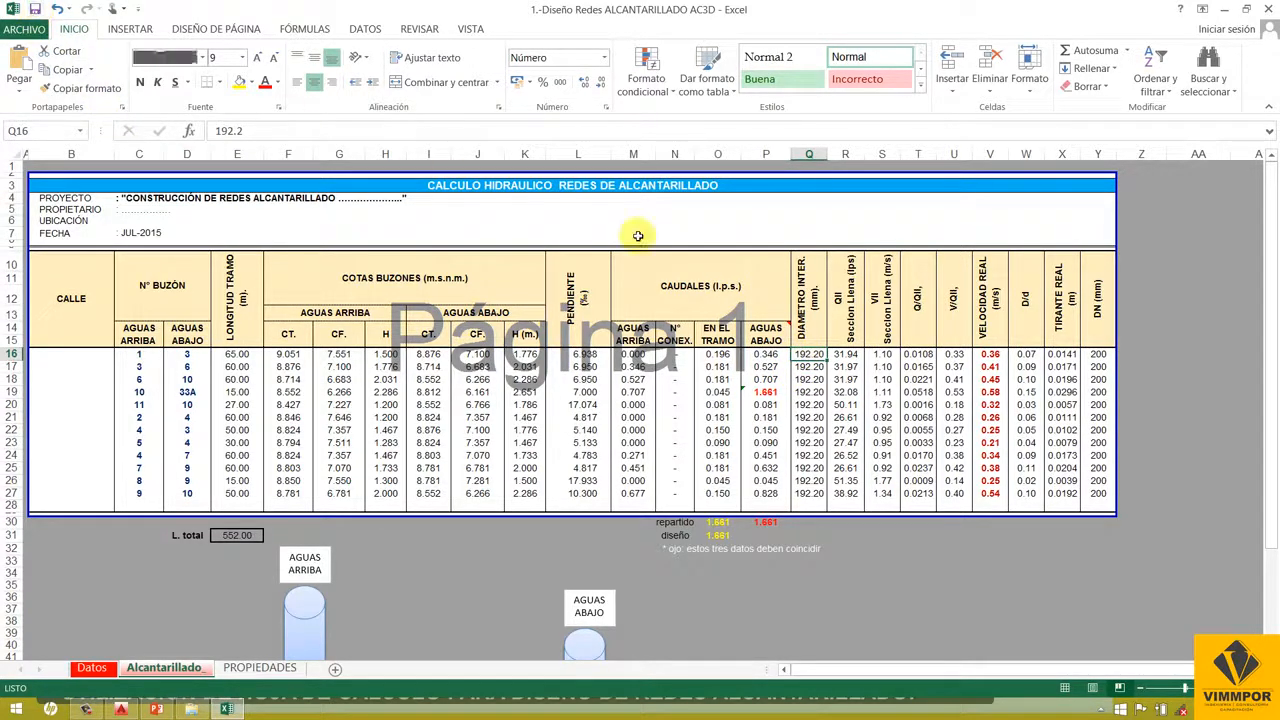
{"action": "left_click", "coordinate": [806, 368]}
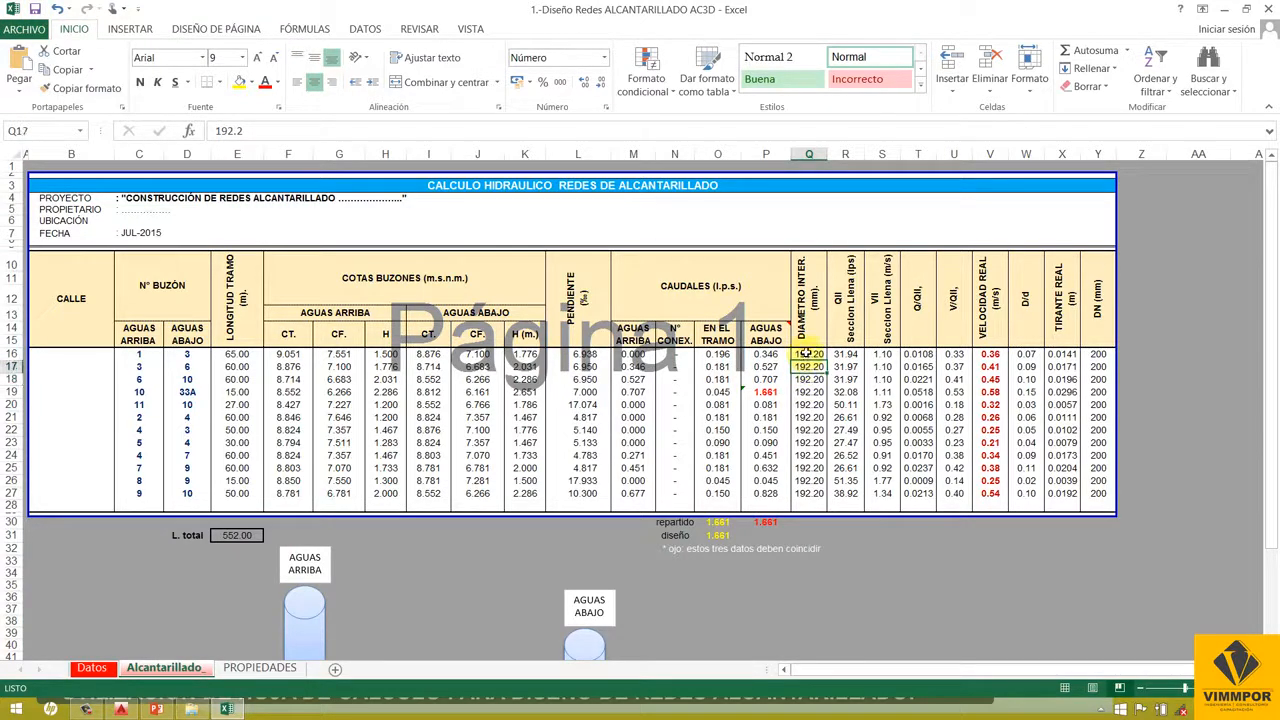
{"action": "left_click", "coordinate": [808, 355]}
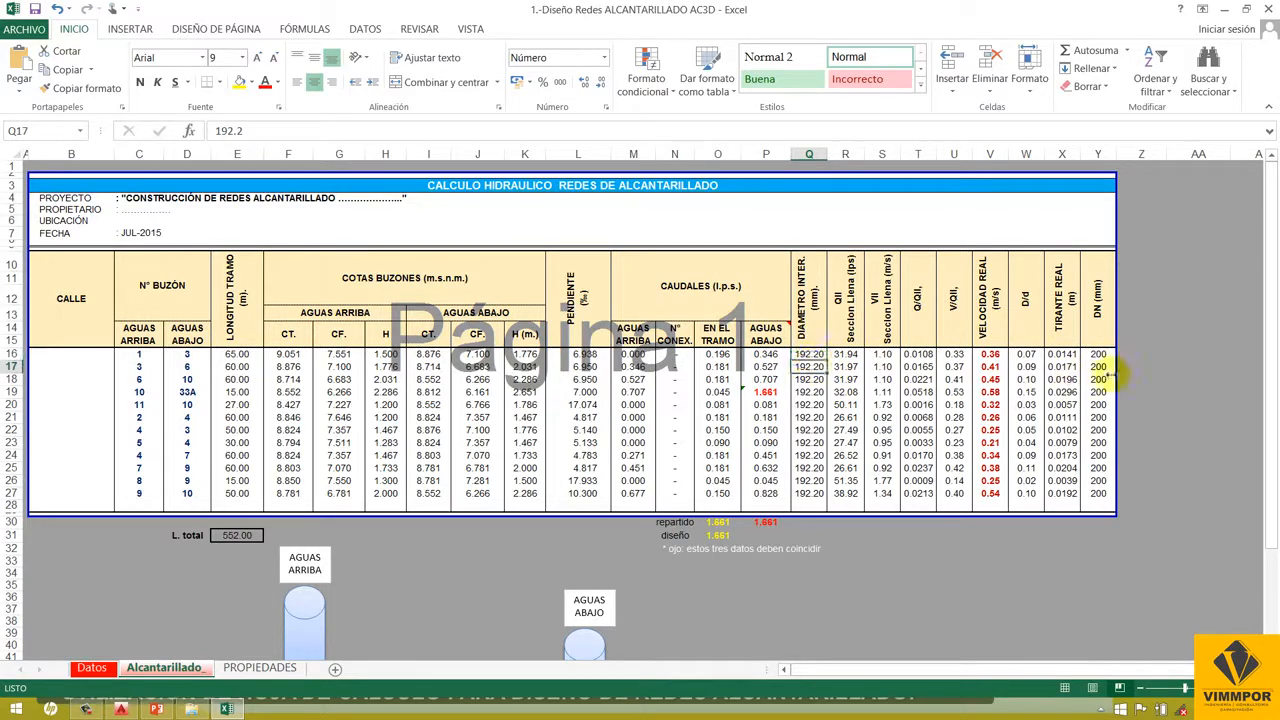
{"action": "left_click", "coordinate": [804, 367]}
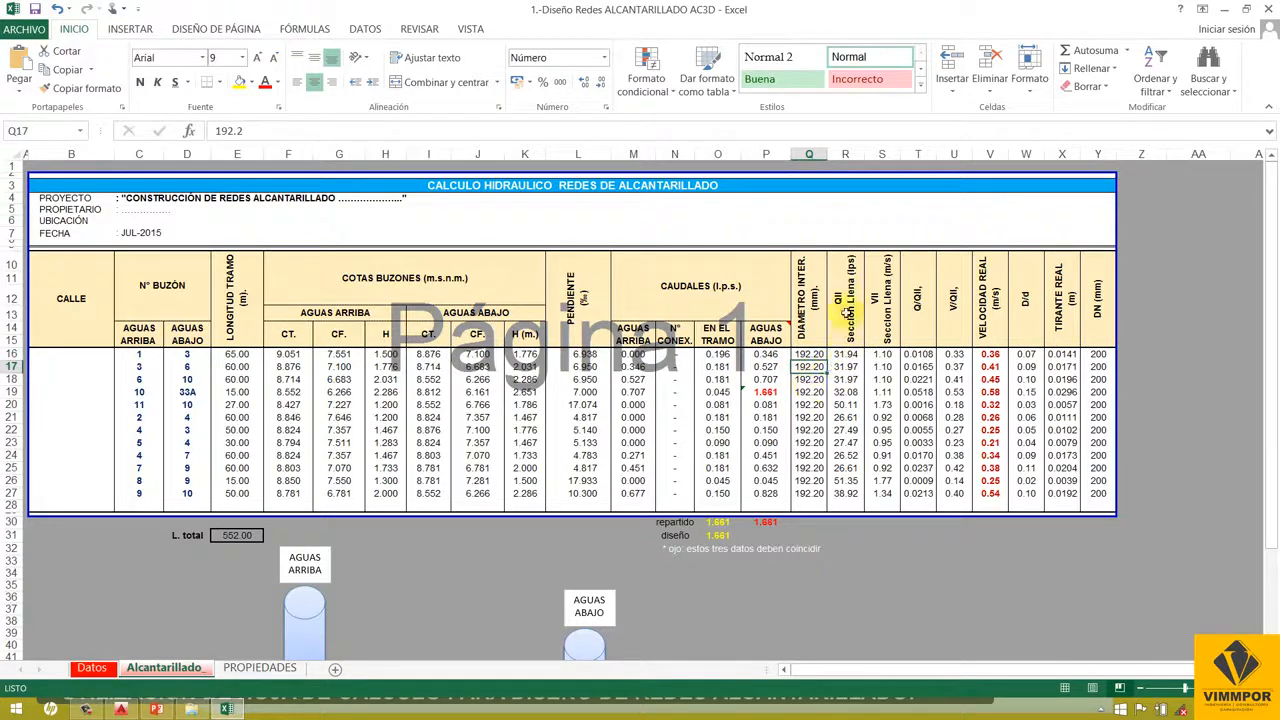
- Examine the full-section flow formula in R16 and the full-section velocity formula in S16, leaving both unedited
{"action": "left_click", "coordinate": [845, 355]}
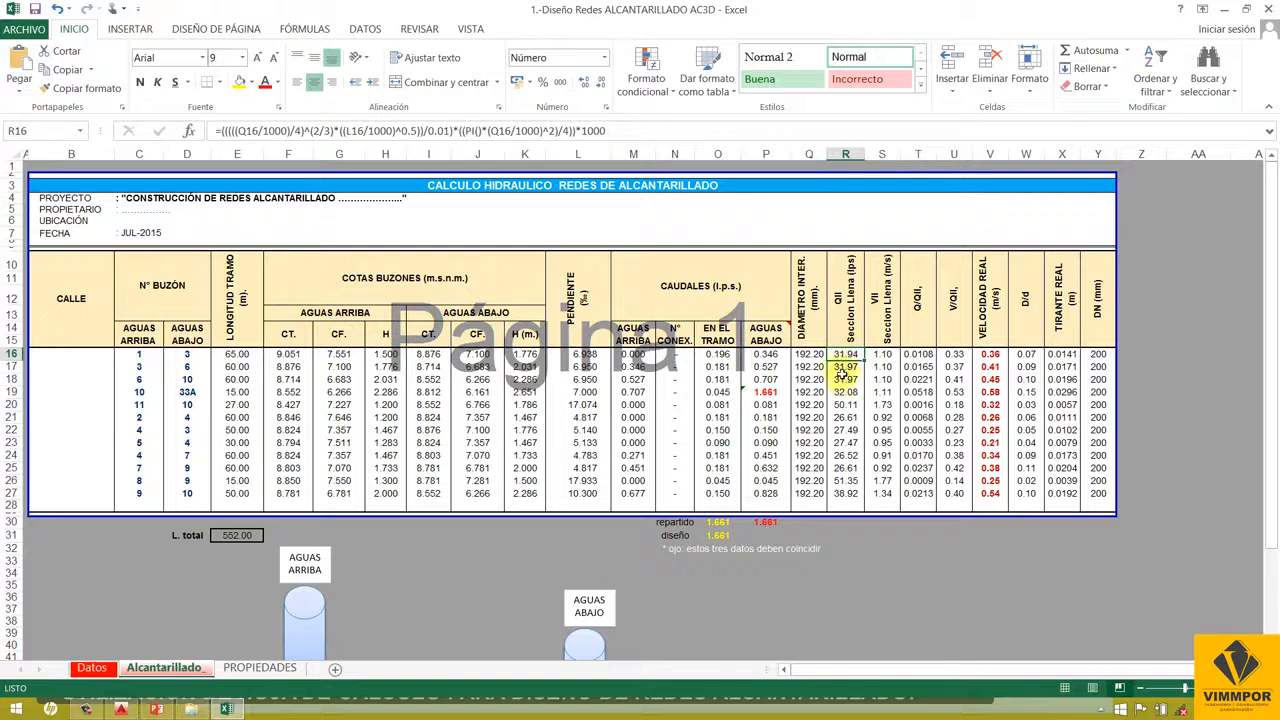
{"action": "left_click", "coordinate": [834, 231]}
{"action": "left_click", "coordinate": [856, 355]}
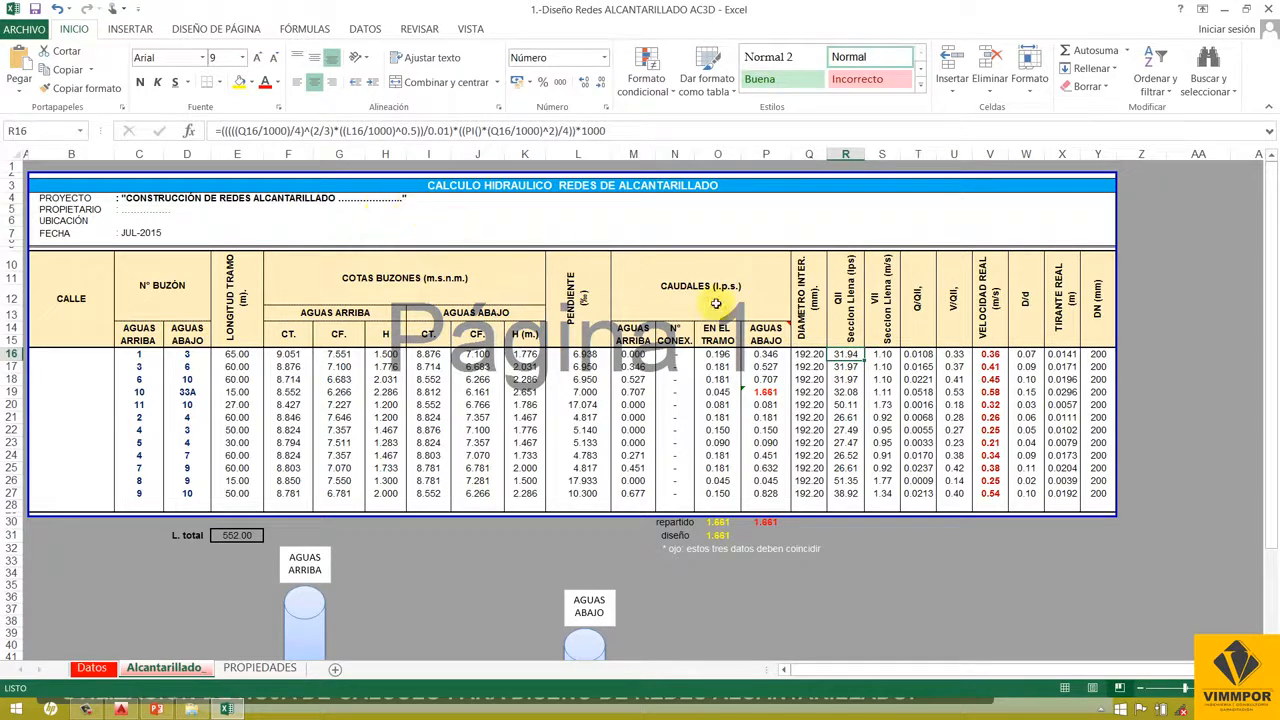
{"action": "left_click", "coordinate": [880, 356]}
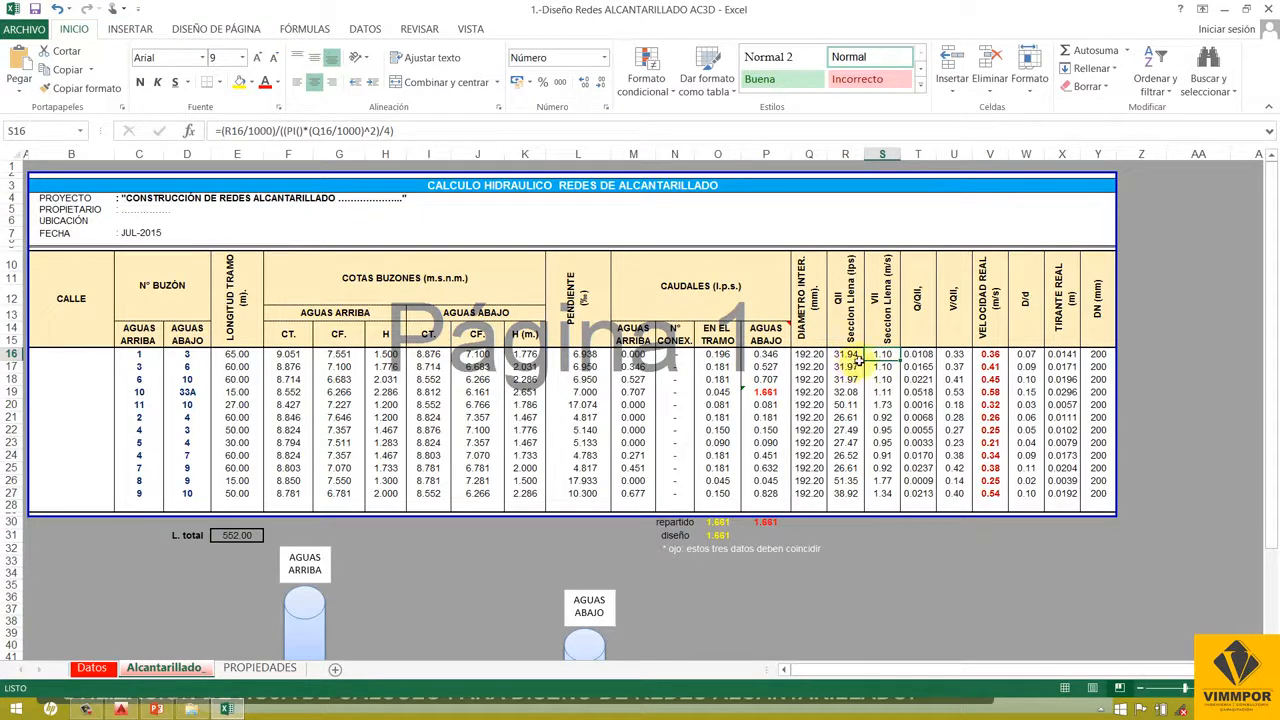
{"action": "key", "text": "F2"}
{"action": "key", "text": "Escape"}
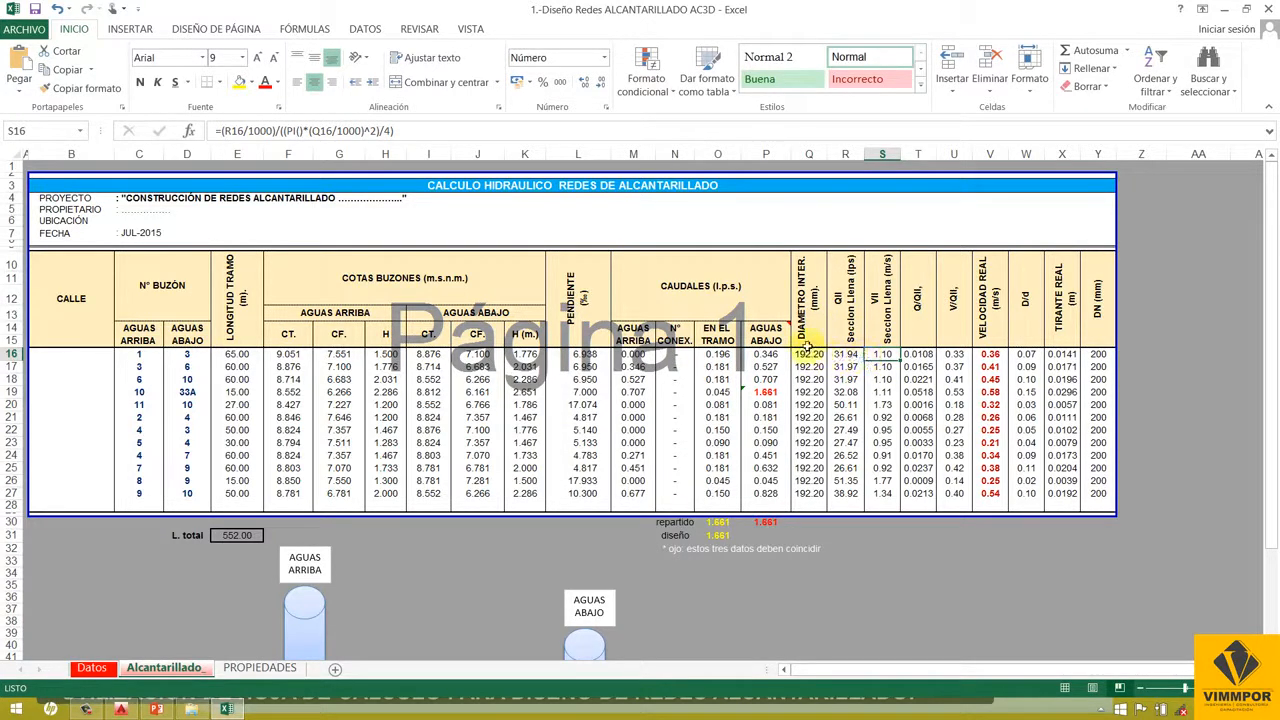
- Inspect the Q/Qll ratio in T16 and the BUSCAR formula in U16, checking its lookup table on the PROPIEDADES sheet
{"action": "left_click", "coordinate": [918, 355]}
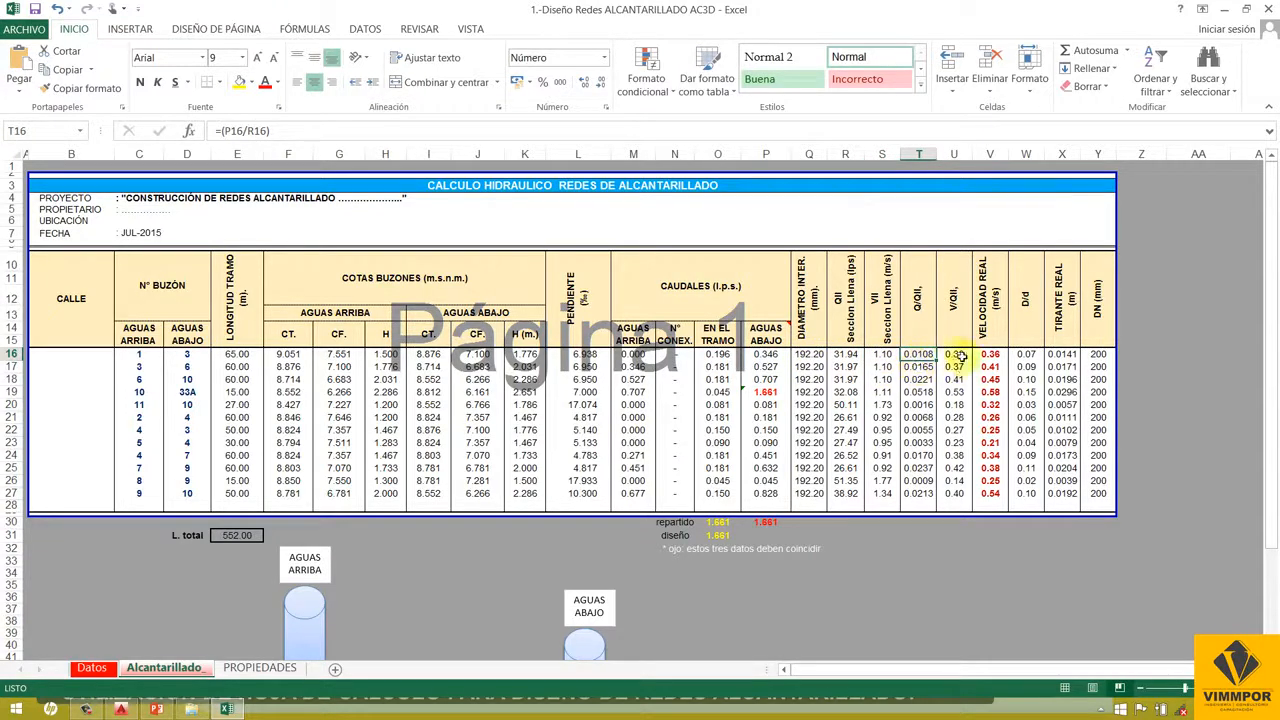
{"action": "left_click", "coordinate": [958, 355]}
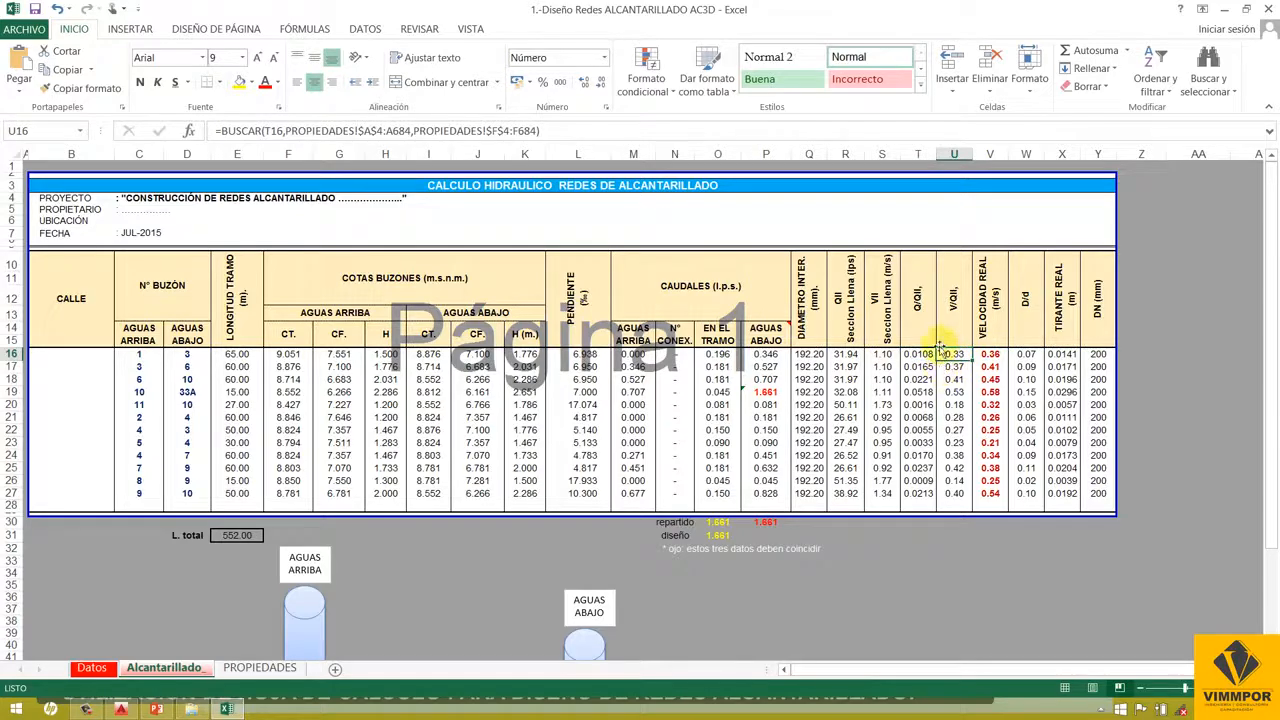
{"action": "left_click", "coordinate": [262, 668]}
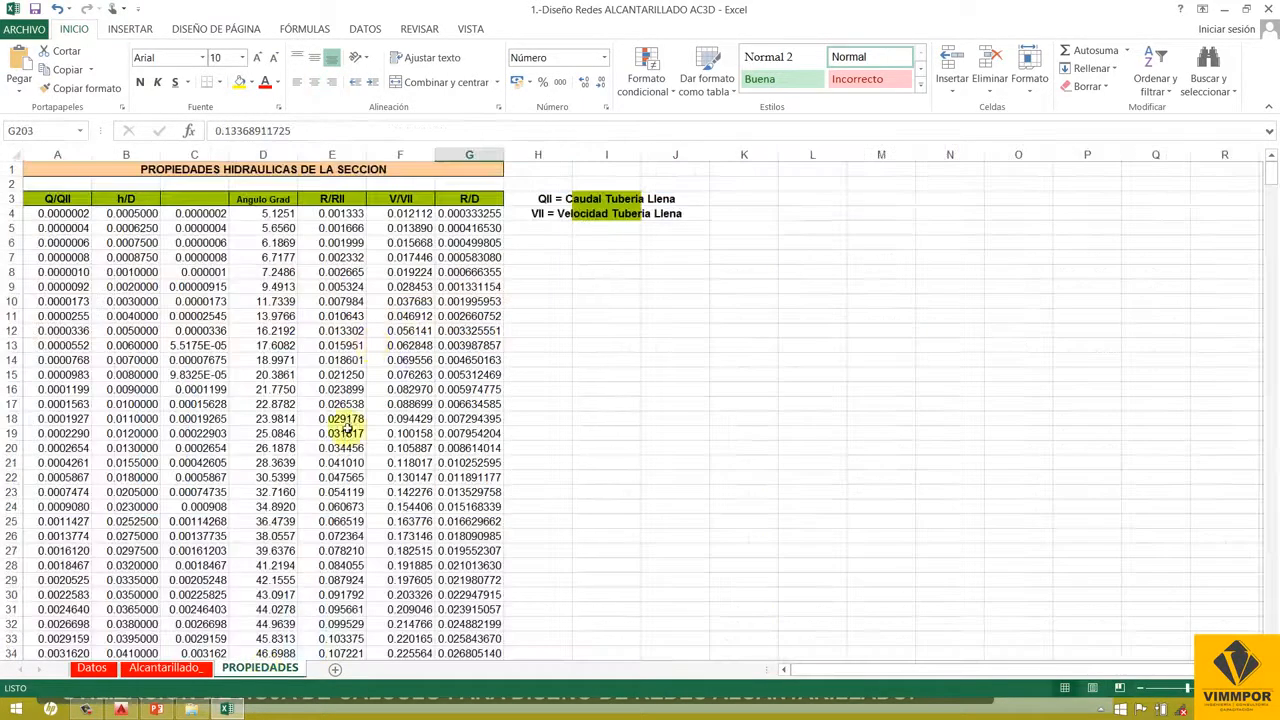
{"action": "left_click", "coordinate": [158, 668]}
- Examine the VELOCIDAD REAL formulas in V16 and V17, which multiply full-section velocity by the V/Vll ratio
{"action": "left_click", "coordinate": [994, 356]}
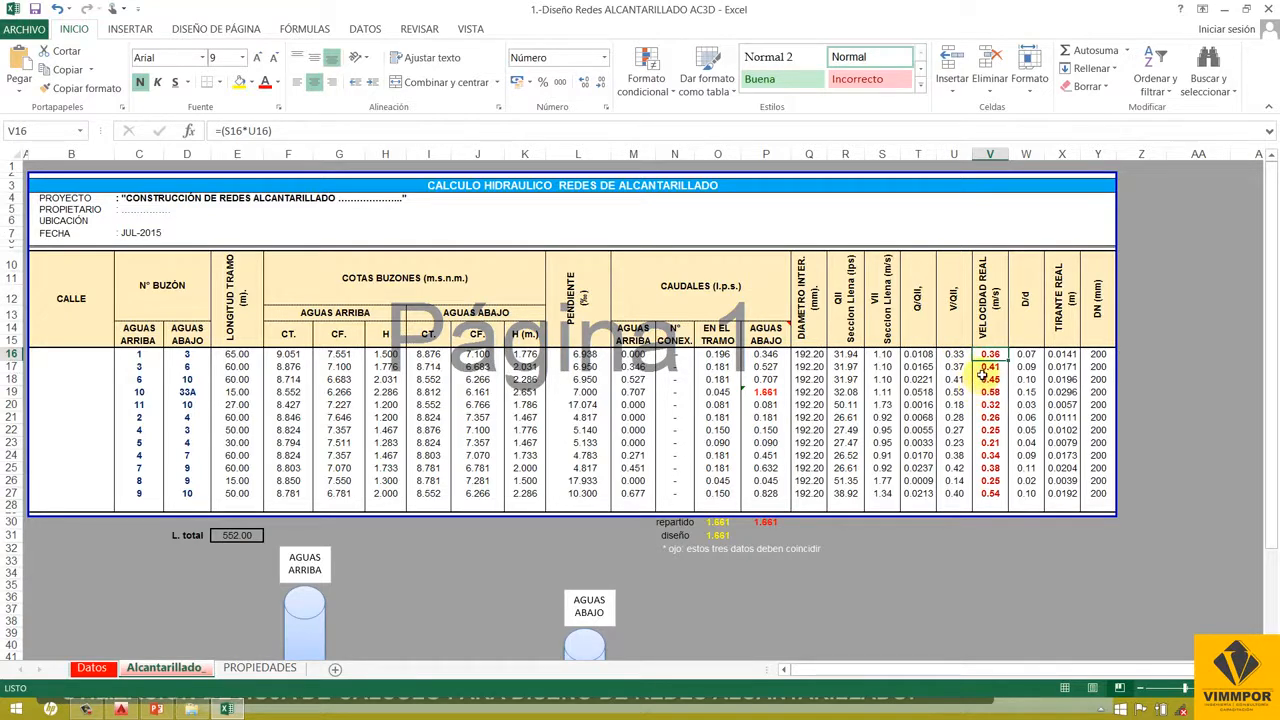
{"action": "left_click", "coordinate": [986, 366]}
{"action": "left_click", "coordinate": [986, 355]}
{"action": "left_click", "coordinate": [986, 368]}
{"action": "left_click", "coordinate": [986, 356]}
{"action": "left_click", "coordinate": [986, 367]}
{"action": "left_click", "coordinate": [986, 356]}
{"action": "left_click", "coordinate": [989, 367]}
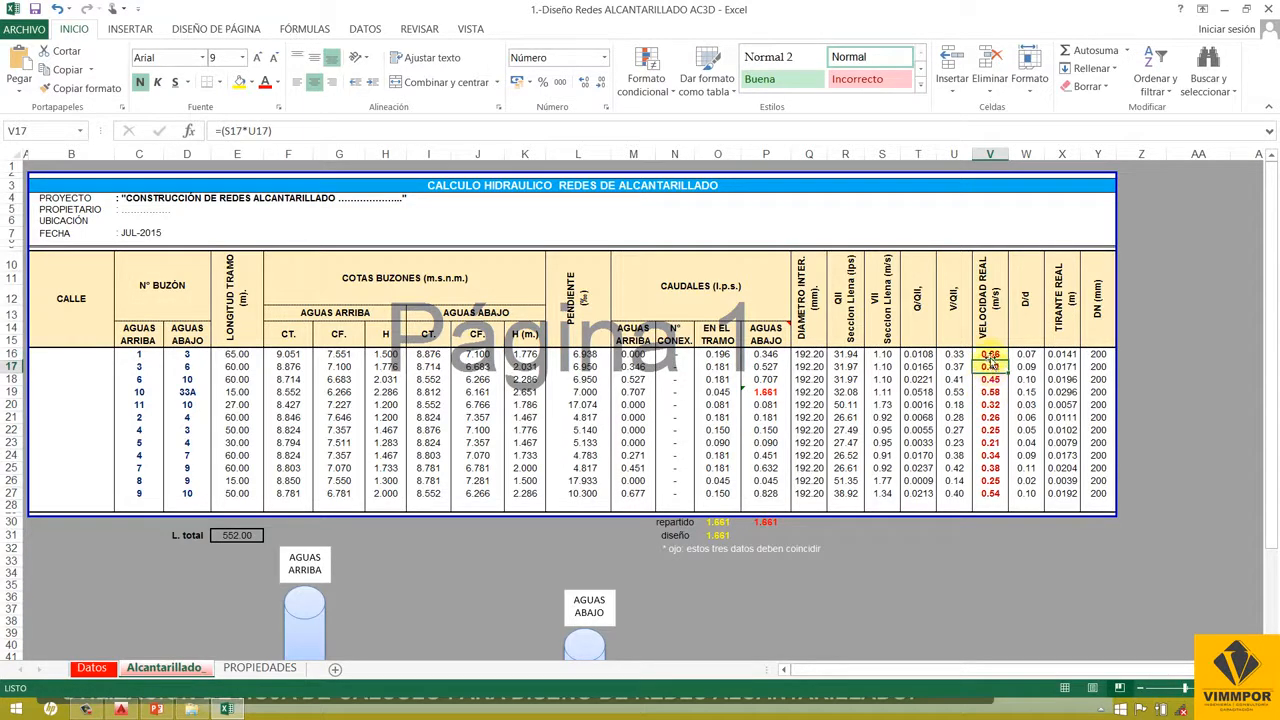
- Review the real velocities of the individual pipe runs down column V from row 16 to row 27
{"action": "left_click", "coordinate": [990, 355]}
{"action": "left_click", "coordinate": [990, 367]}
{"action": "left_click", "coordinate": [990, 392]}
{"action": "left_click", "coordinate": [990, 418]}
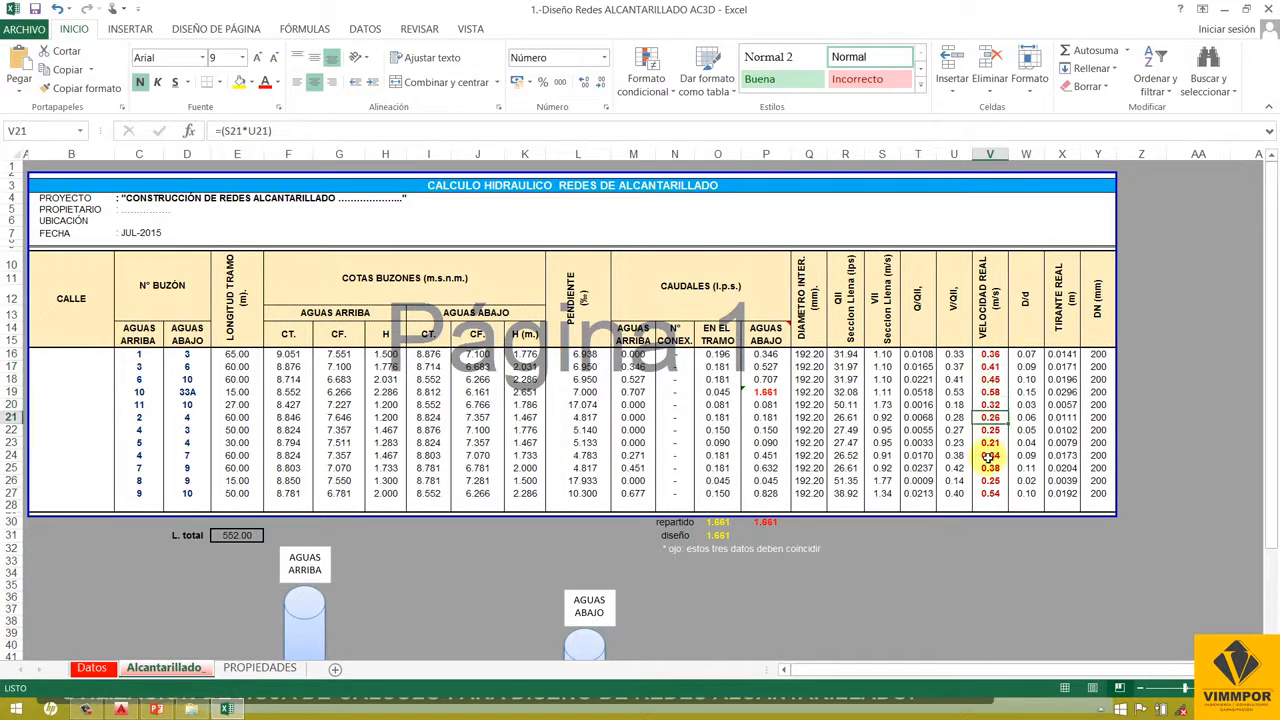
{"action": "left_click", "coordinate": [989, 455]}
{"action": "left_click", "coordinate": [990, 495]}
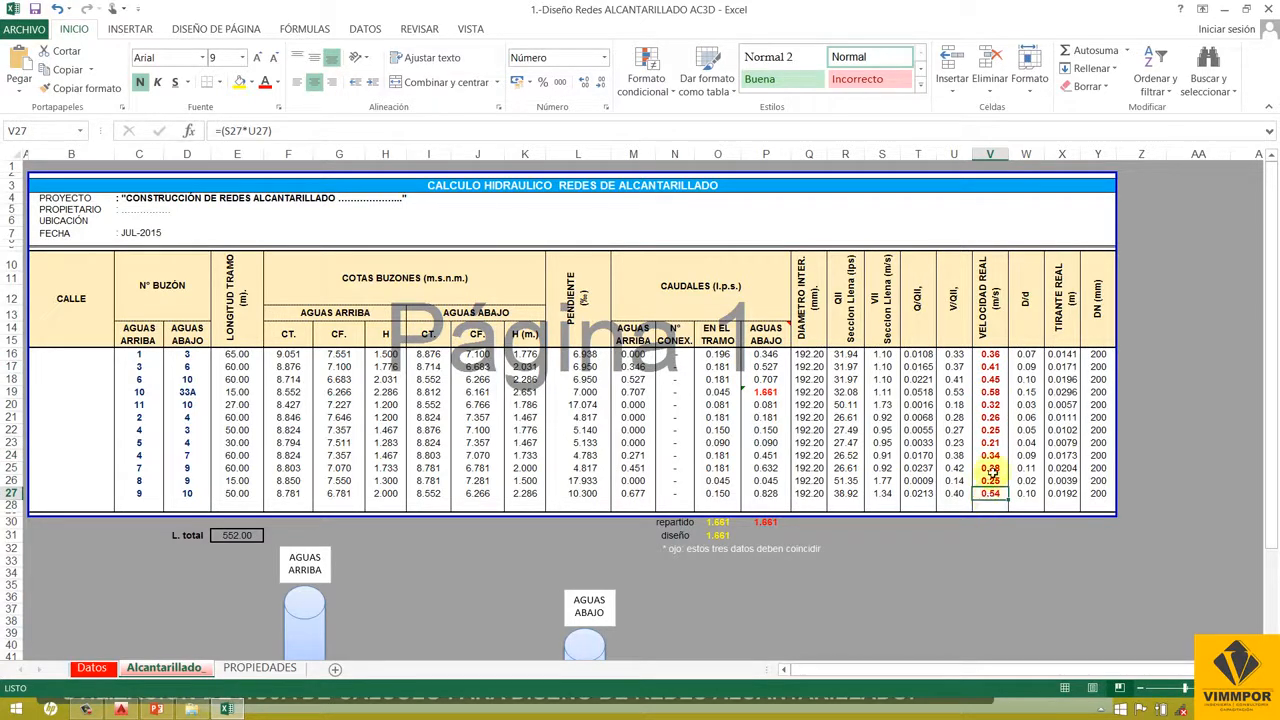
- Save the workbook and select the real velocities in V16:V20
{"action": "left_click", "coordinate": [1130, 314]}
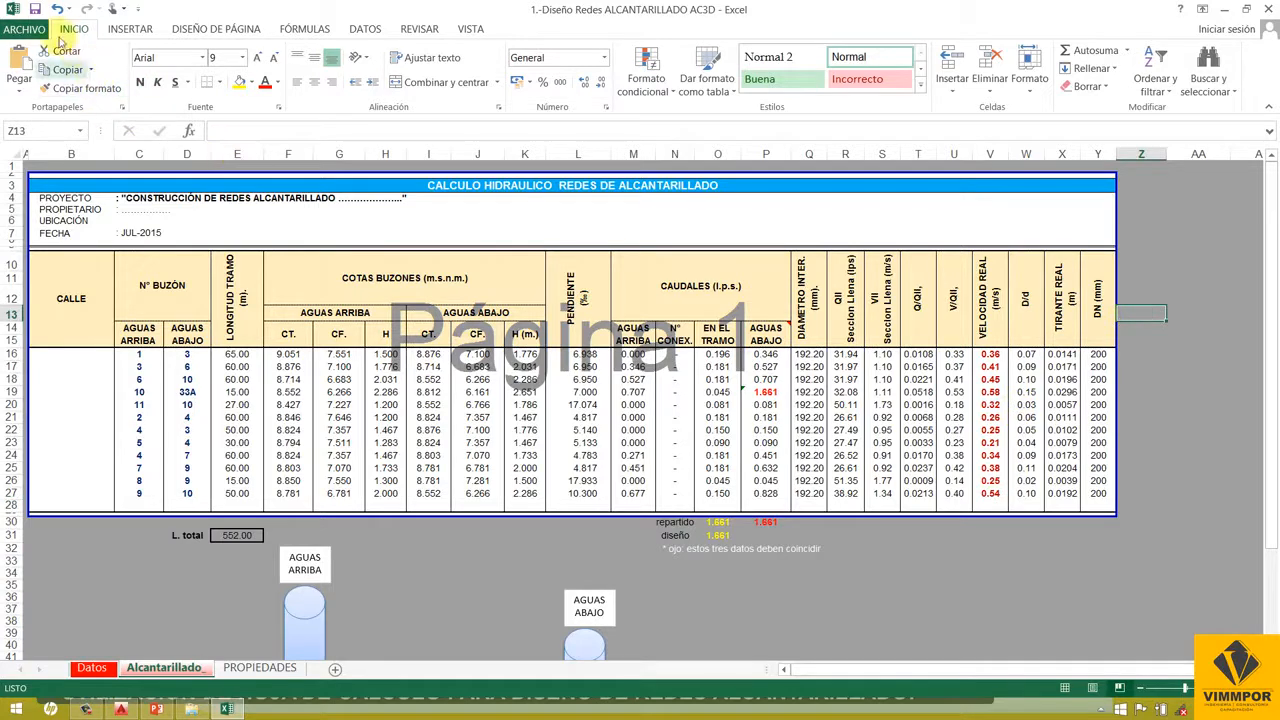
{"action": "left_click", "coordinate": [1130, 327]}
{"action": "left_click", "coordinate": [992, 356]}
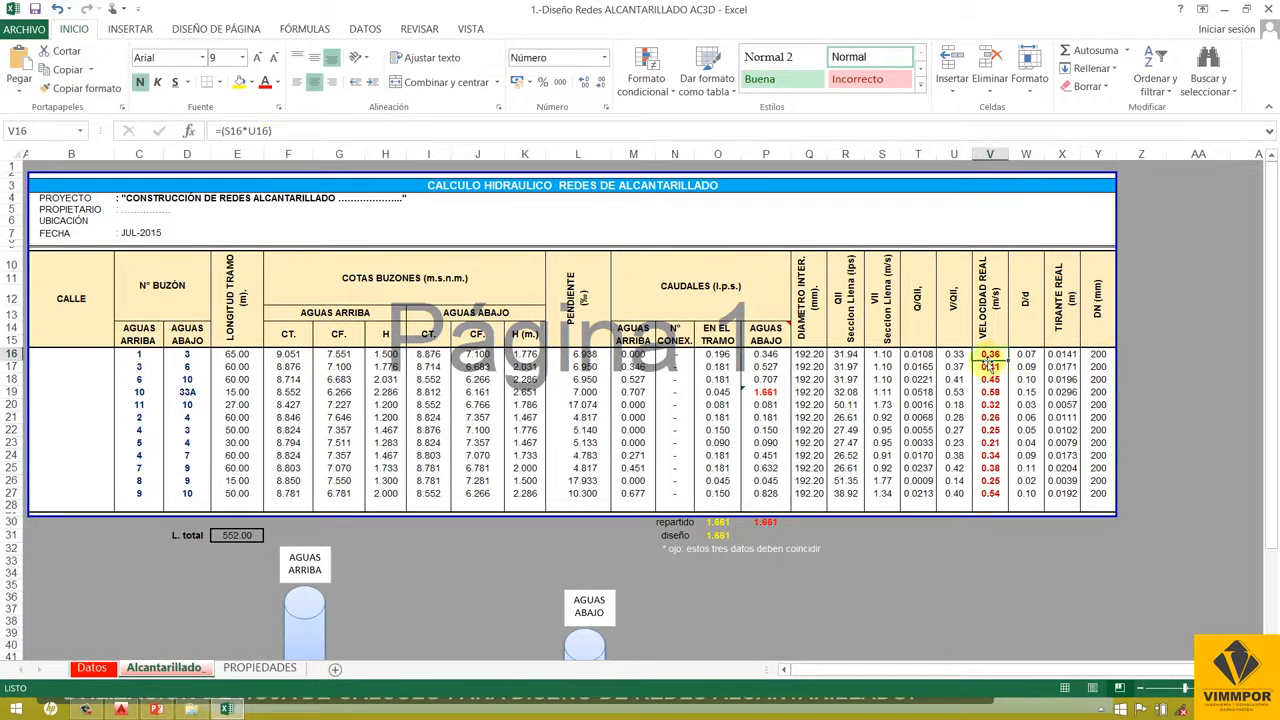
{"action": "left_click", "coordinate": [35, 9]}
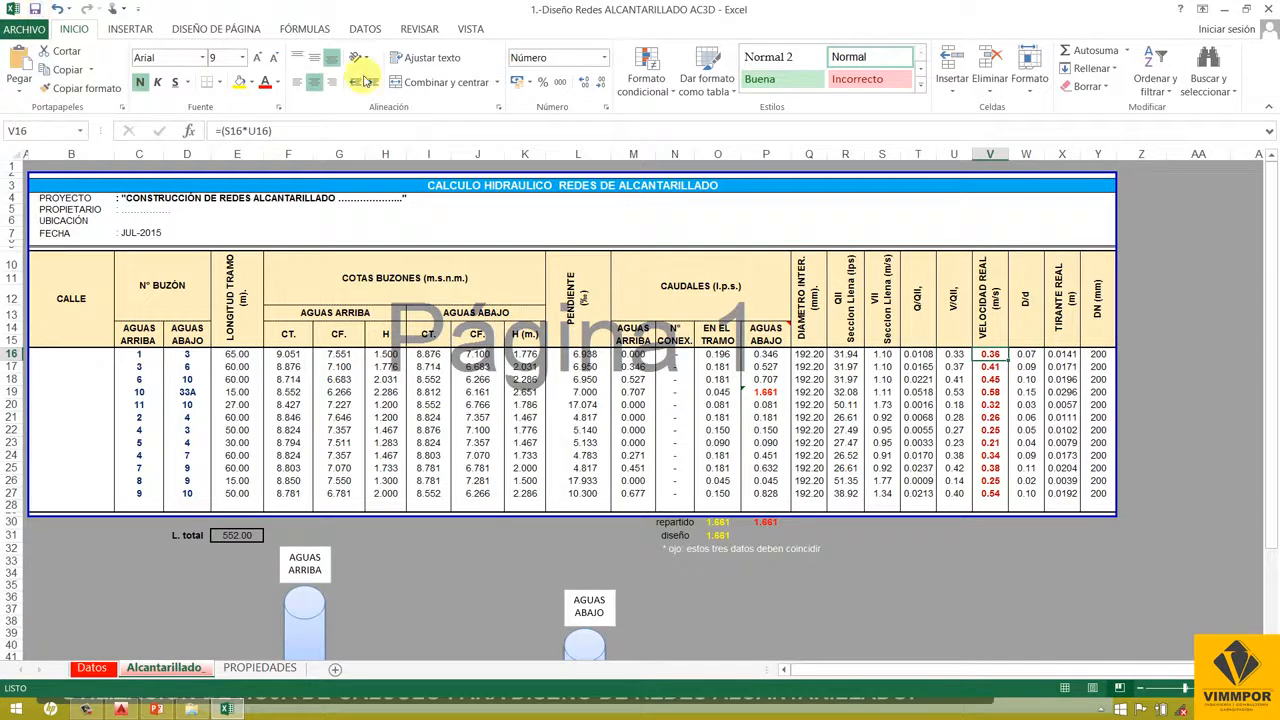
{"action": "left_click", "coordinate": [1143, 352]}
{"action": "left_click_drag", "start_coordinate": [986, 356], "coordinate": [985, 407]}
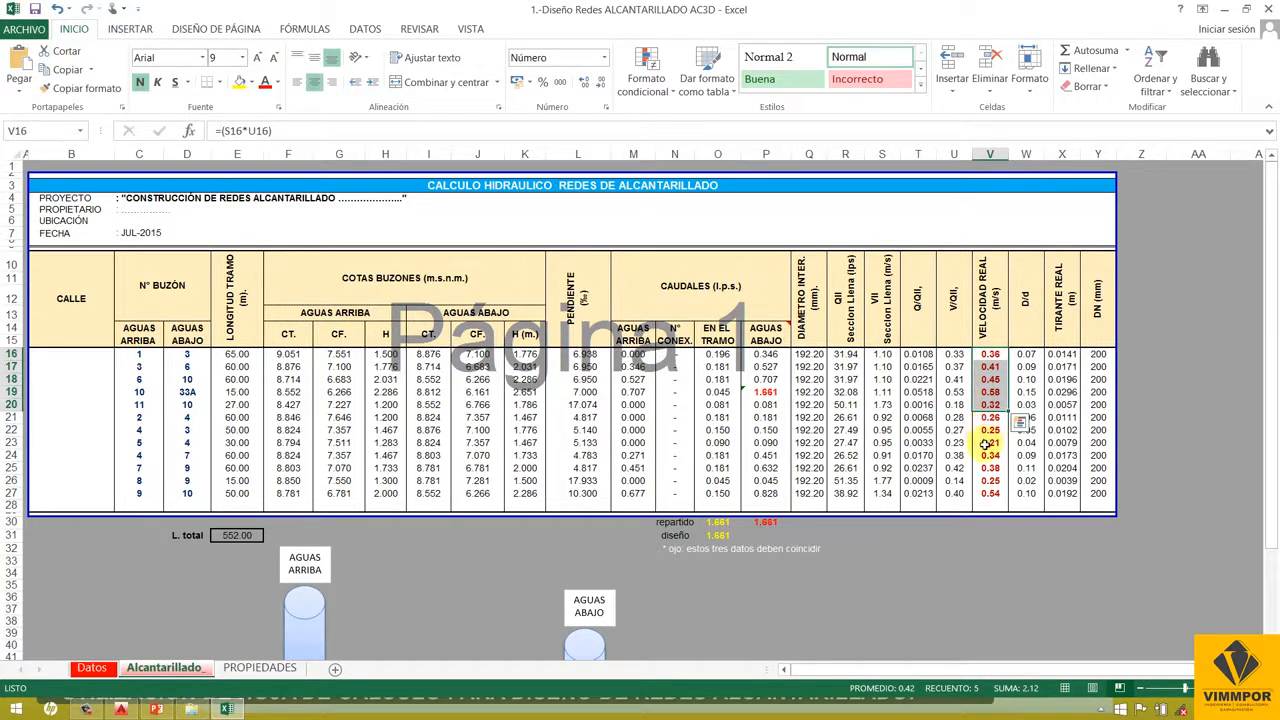
- Review the real velocities in V24:V27 and in the individual pipe runs of column V
{"action": "left_click_drag", "start_coordinate": [986, 455], "coordinate": [986, 495]}
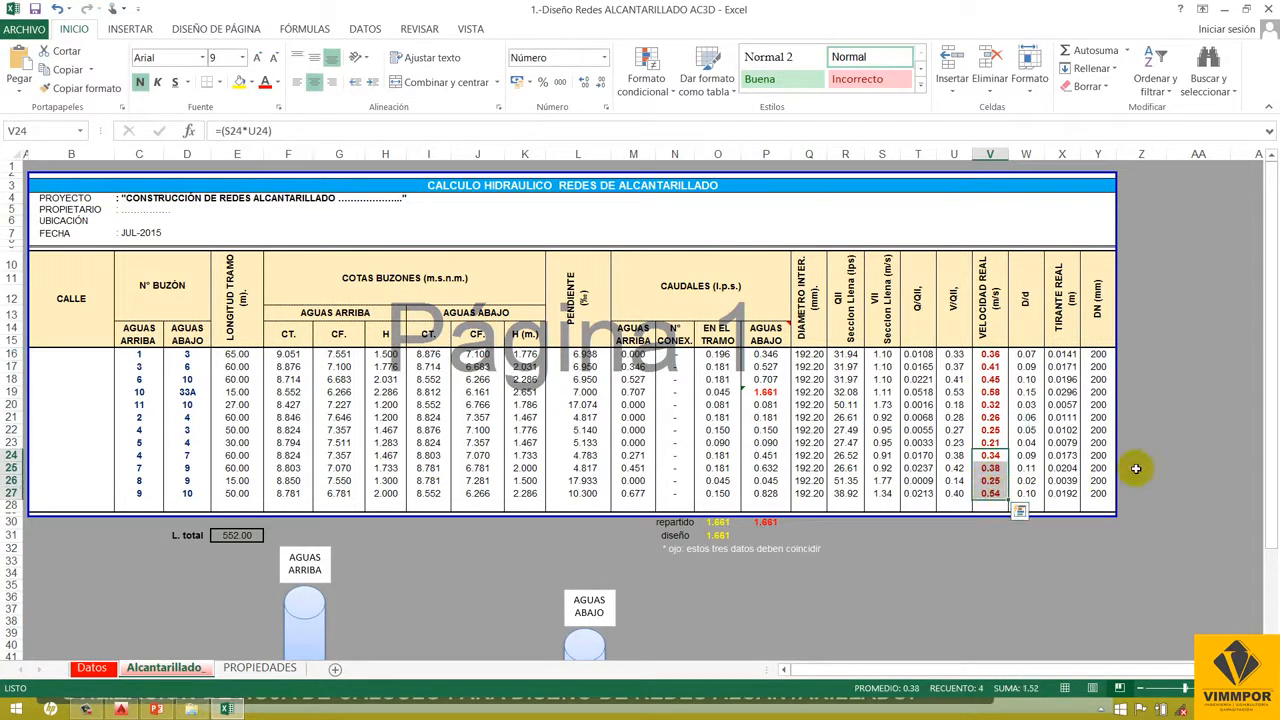
{"action": "left_click", "coordinate": [1140, 456]}
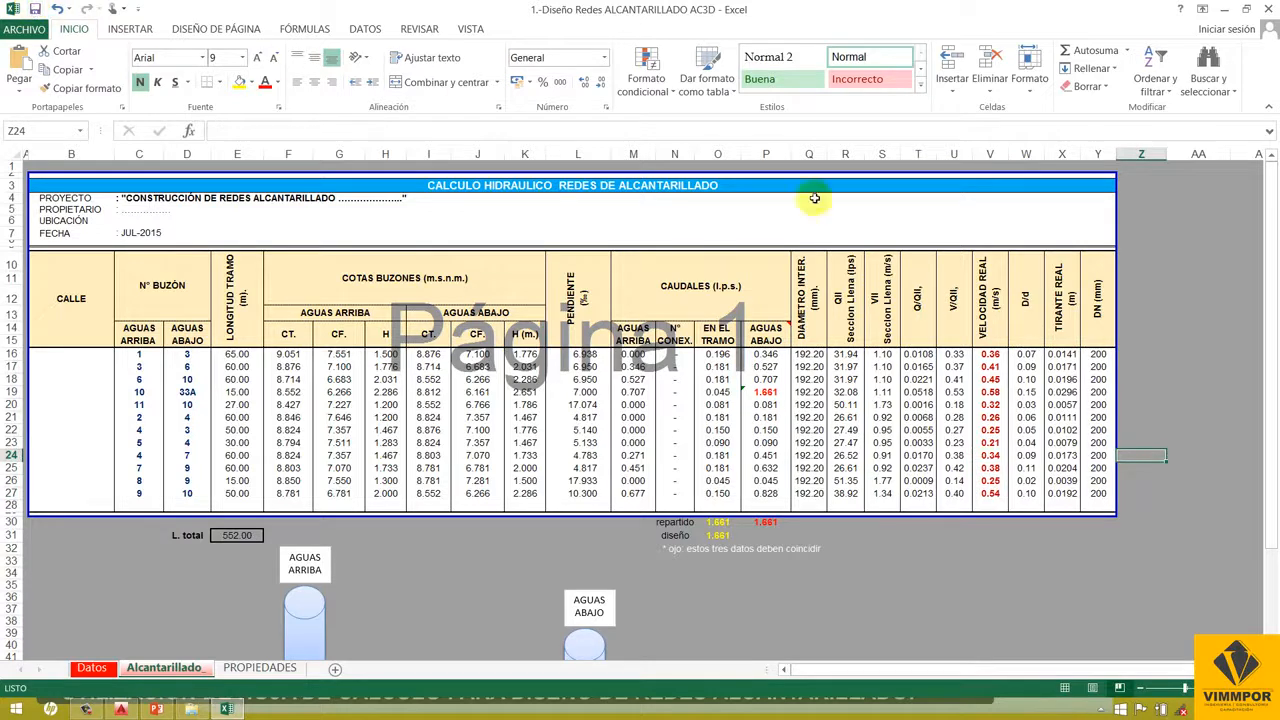
{"action": "left_click", "coordinate": [1141, 354]}
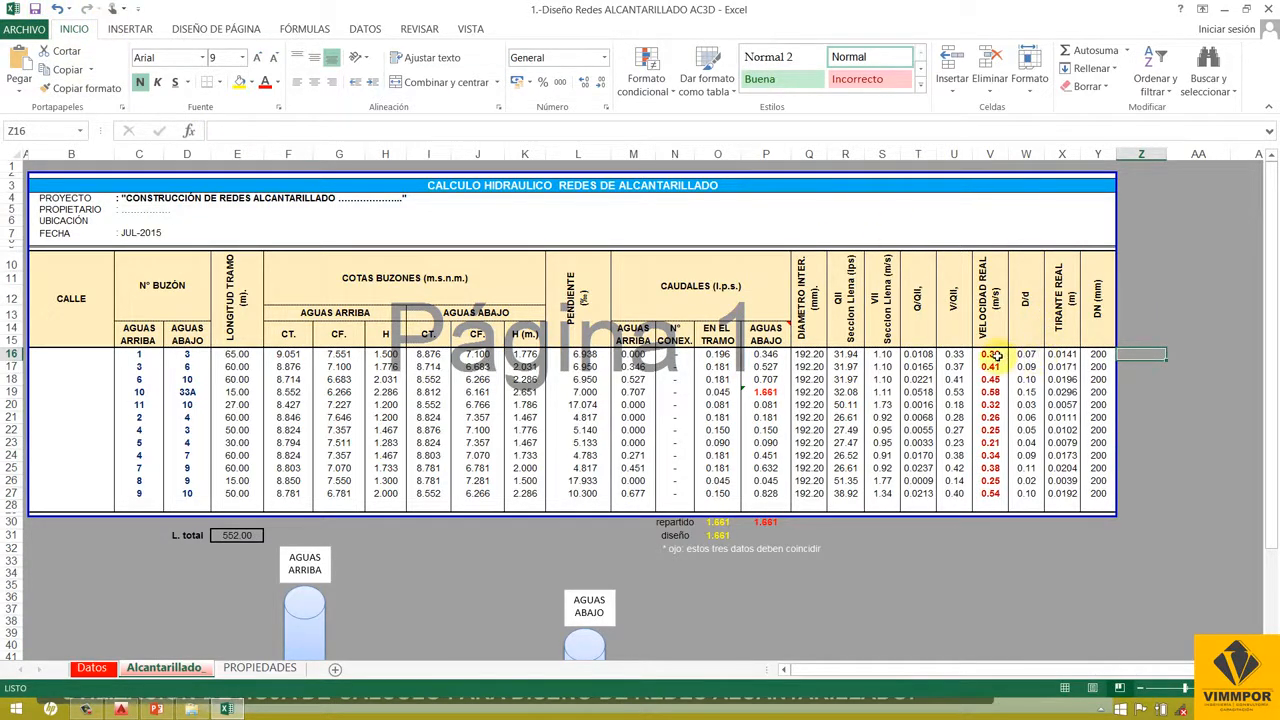
{"action": "left_click", "coordinate": [990, 366]}
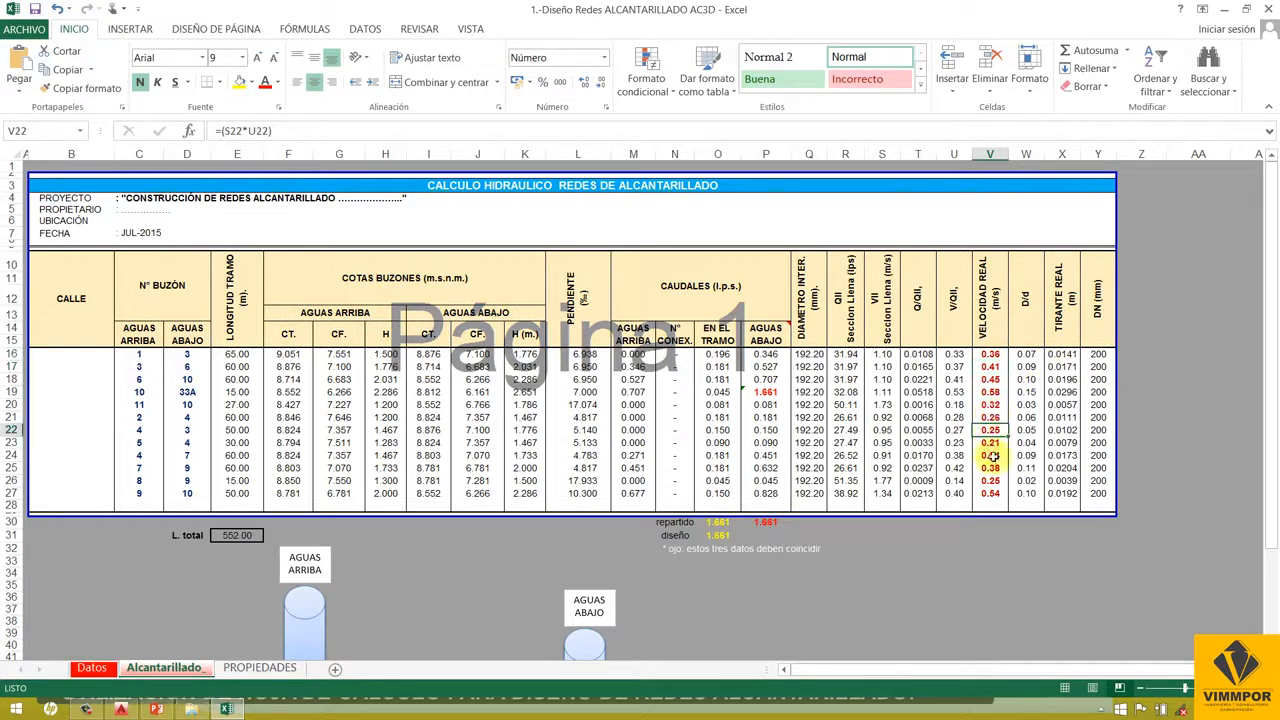
- Fill the low real velocities in V21, V22:V23 and V26 with yellow
{"action": "left_click", "coordinate": [990, 418]}
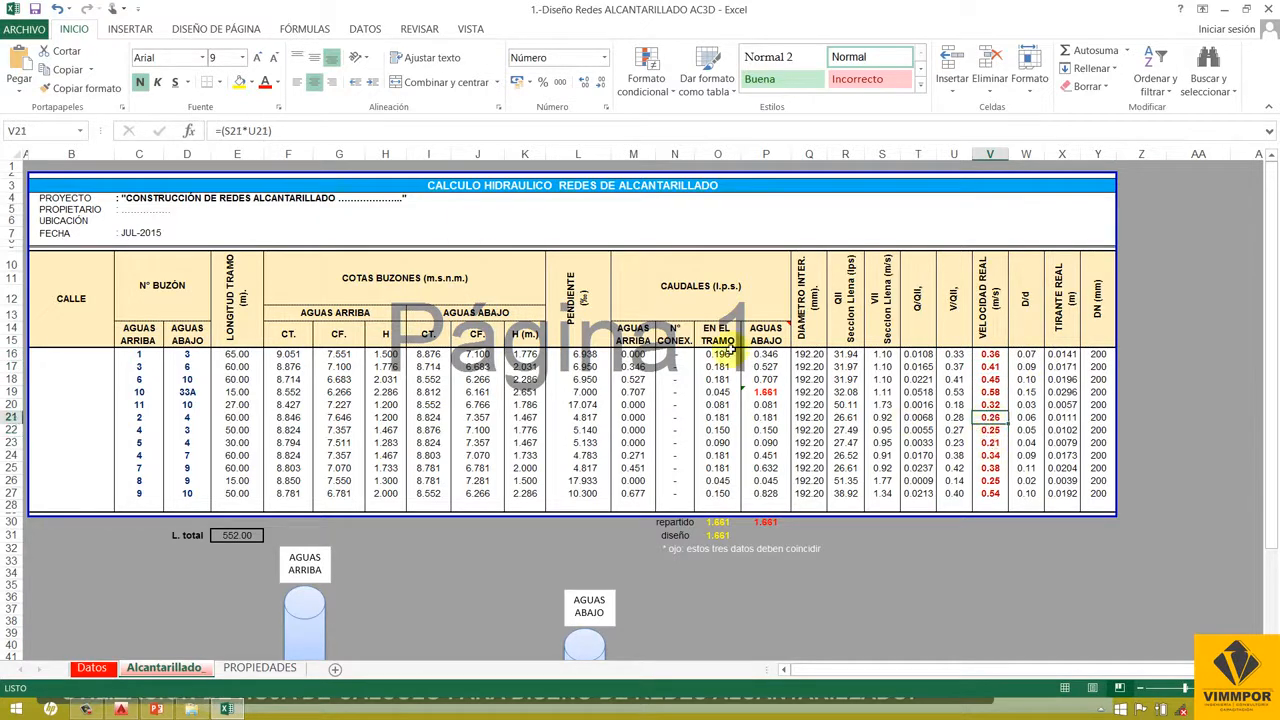
{"action": "left_click", "coordinate": [239, 82]}
{"action": "left_click", "coordinate": [988, 430]}
{"action": "left_click_drag", "start_coordinate": [988, 430], "coordinate": [990, 443]}
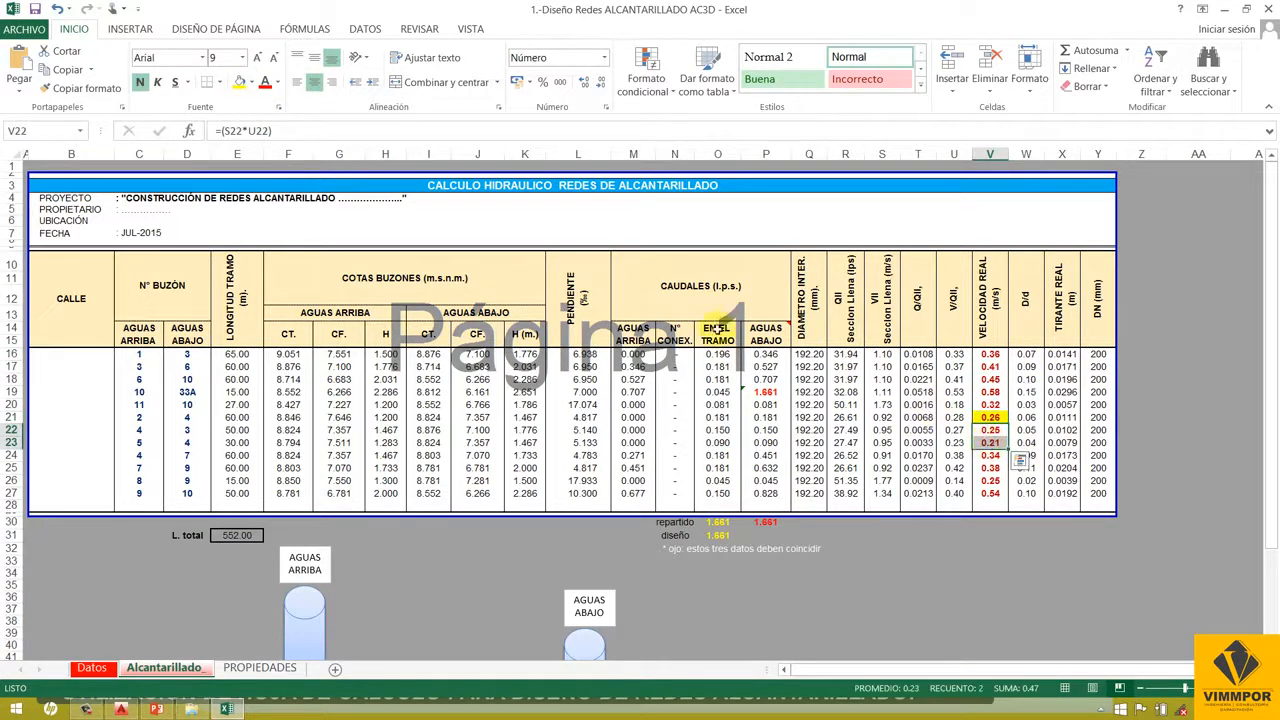
{"action": "left_click", "coordinate": [239, 82]}
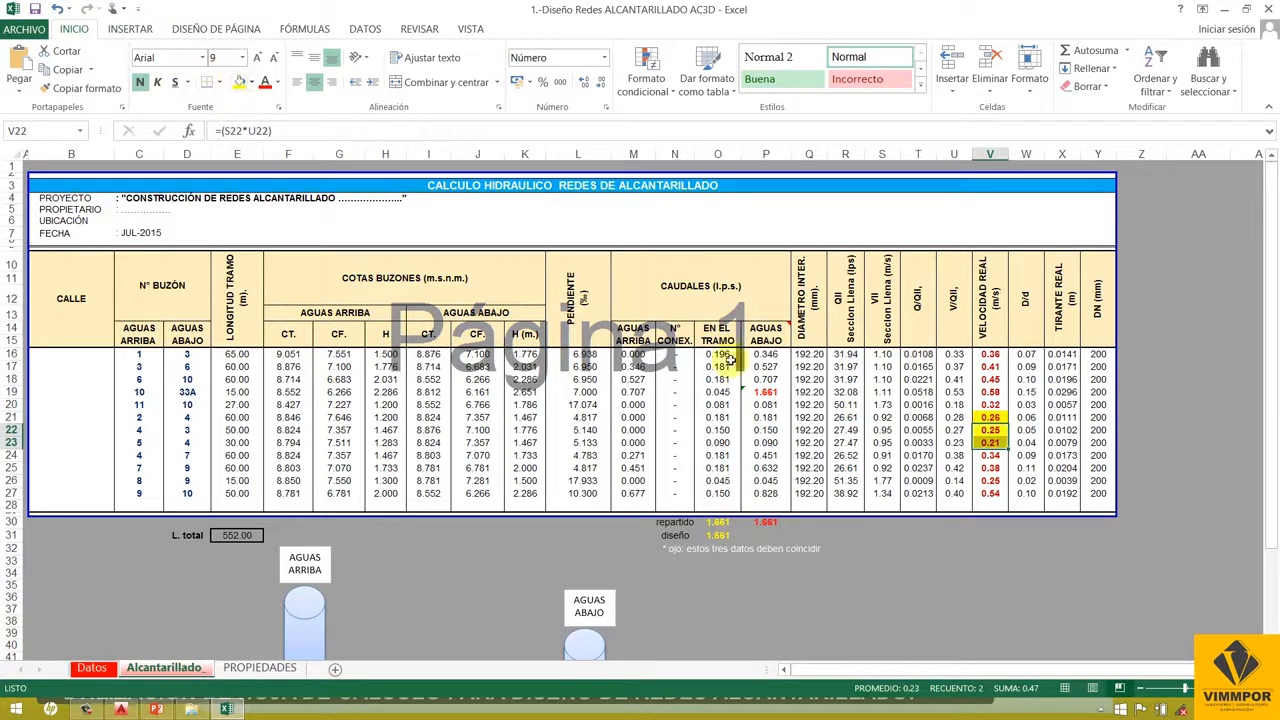
{"action": "left_click", "coordinate": [990, 481]}
{"action": "left_click", "coordinate": [239, 82]}
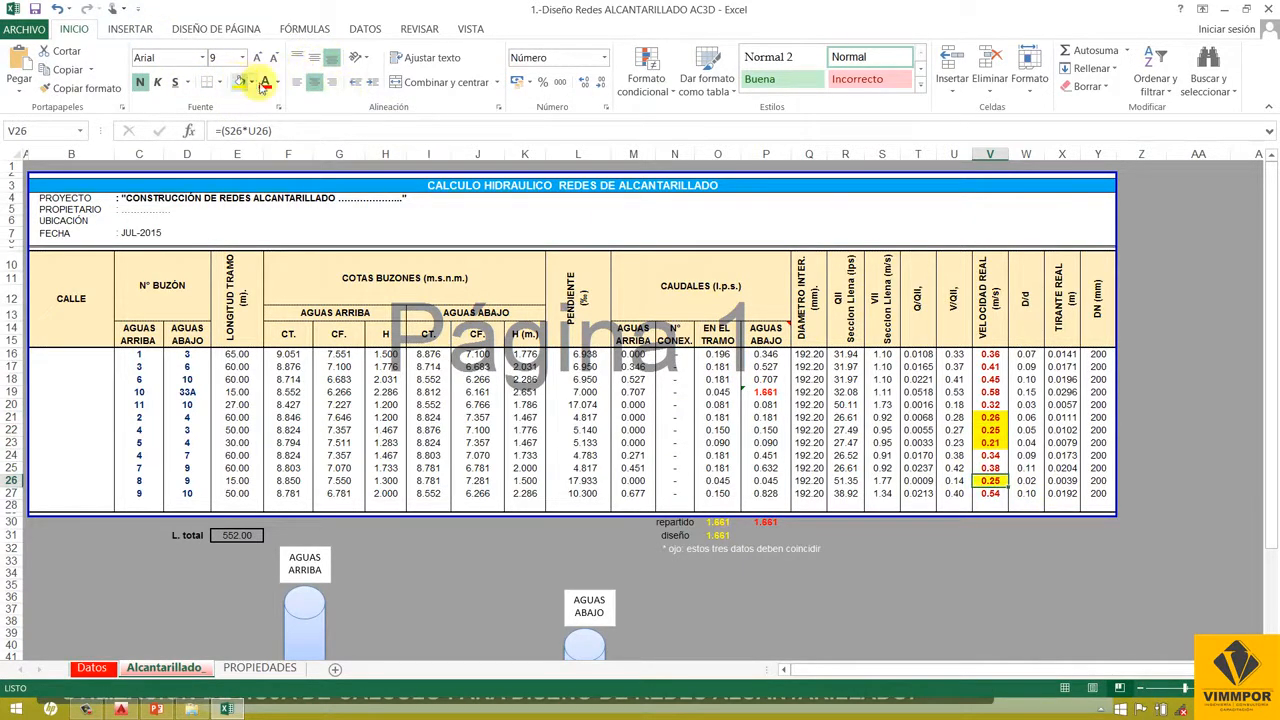
{"action": "left_click", "coordinate": [1166, 381]}
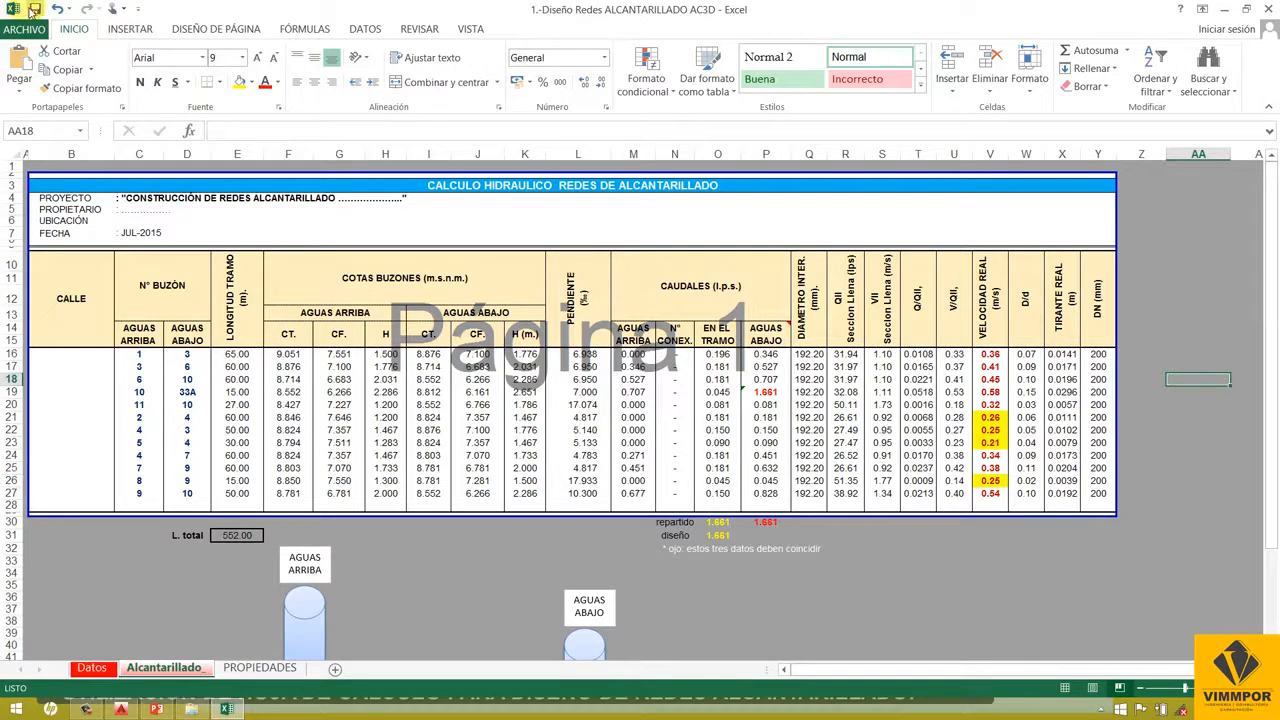
{"action": "left_click", "coordinate": [1148, 430]}
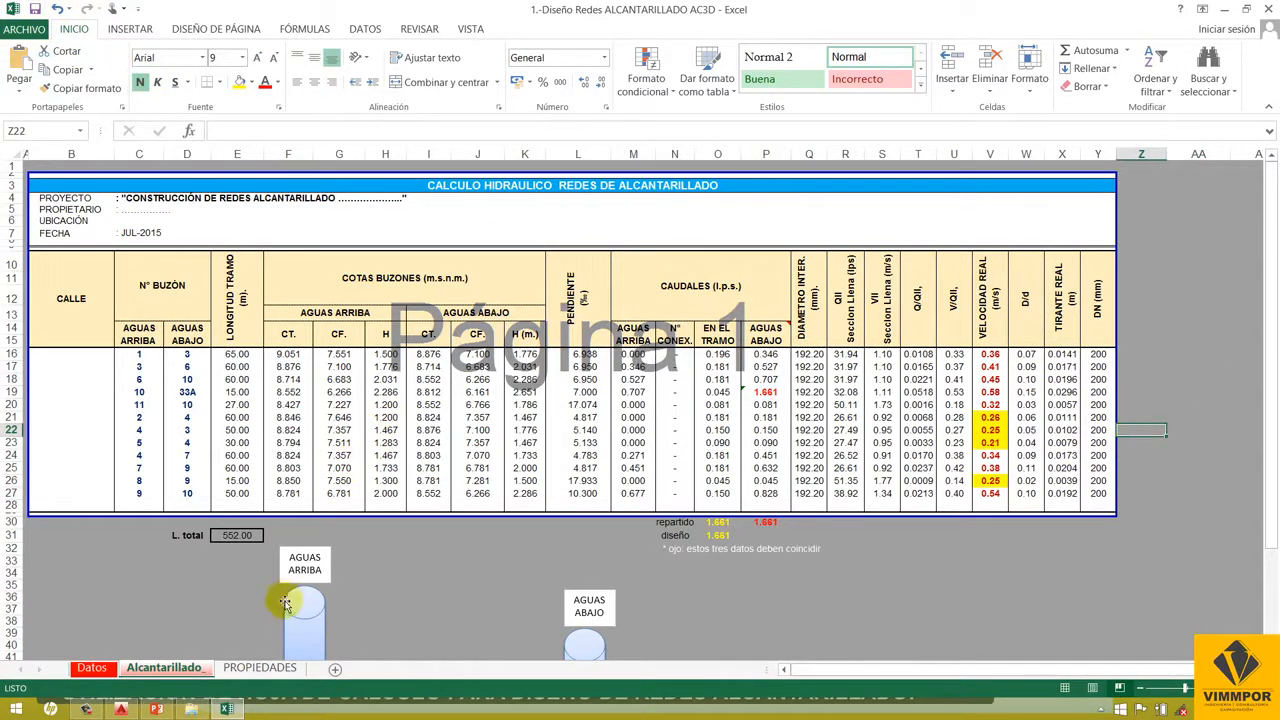
- Switch to AutoCAD, inspect the sewer network layout in PLANO alcantarillado.dwg, and return to the Excel workbook
{"action": "left_click", "coordinate": [121, 708]}
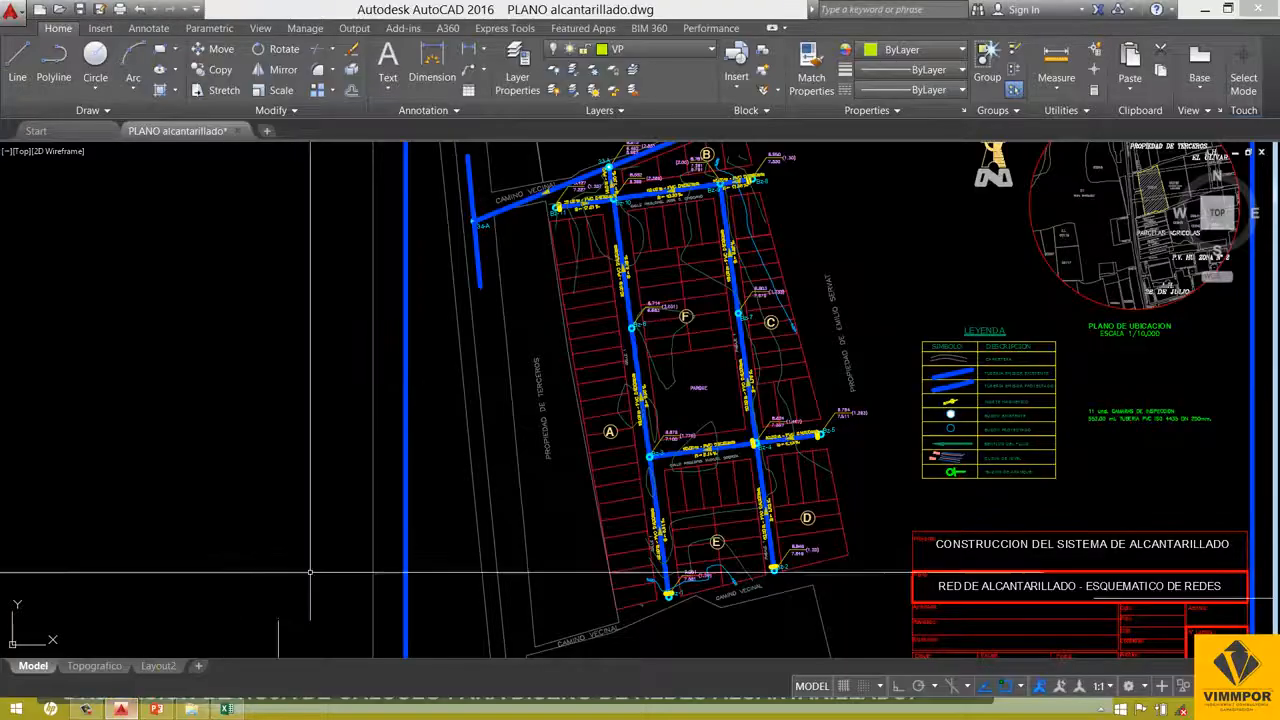
{"action": "scroll", "coordinate": [652, 303], "scroll_direction": "up", "scroll_amount": 2}
{"action": "scroll", "coordinate": [632, 300], "scroll_direction": "up", "scroll_amount": 5}
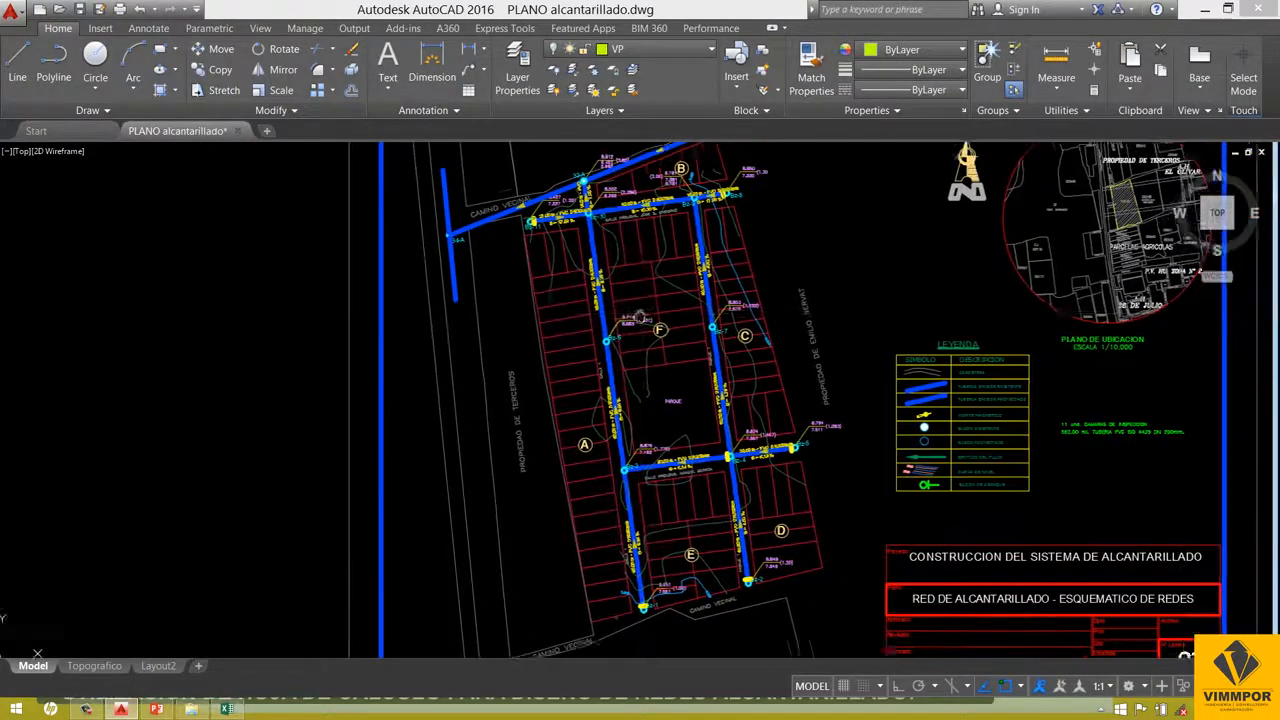
{"action": "scroll", "coordinate": [644, 250], "scroll_direction": "down", "scroll_amount": 5}
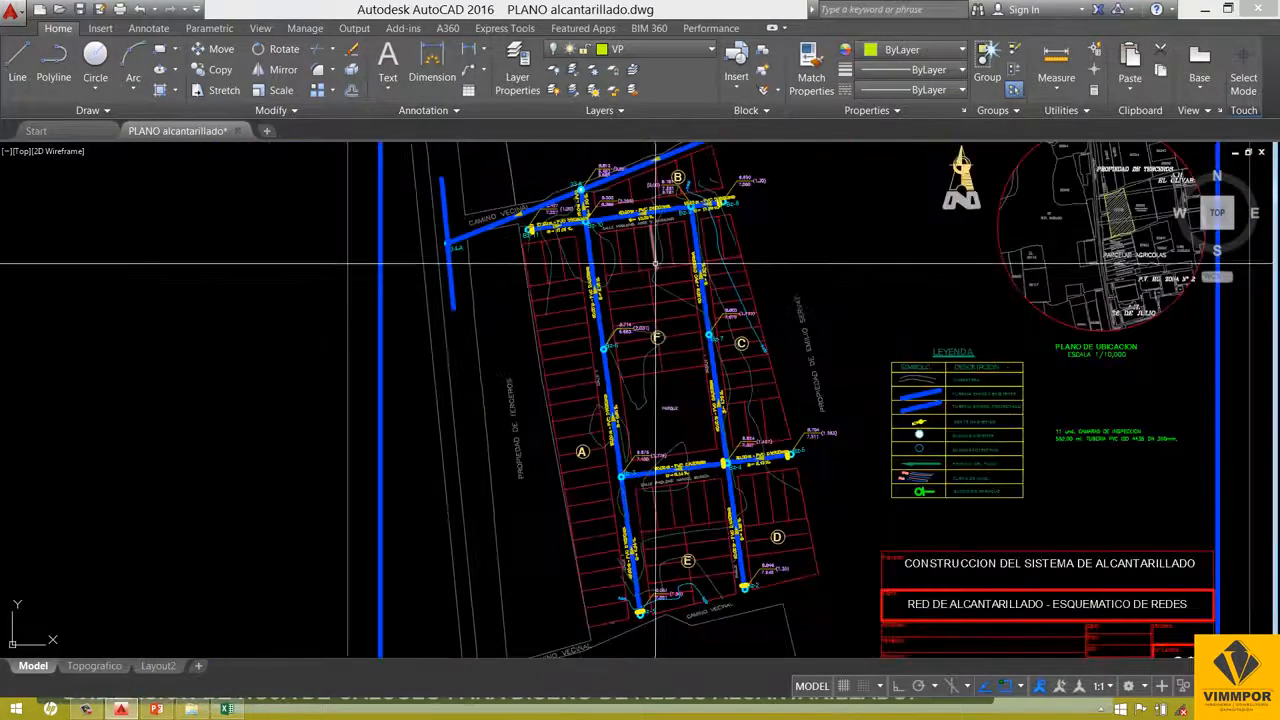
{"action": "scroll", "coordinate": [624, 220], "scroll_direction": "down", "scroll_amount": 4}
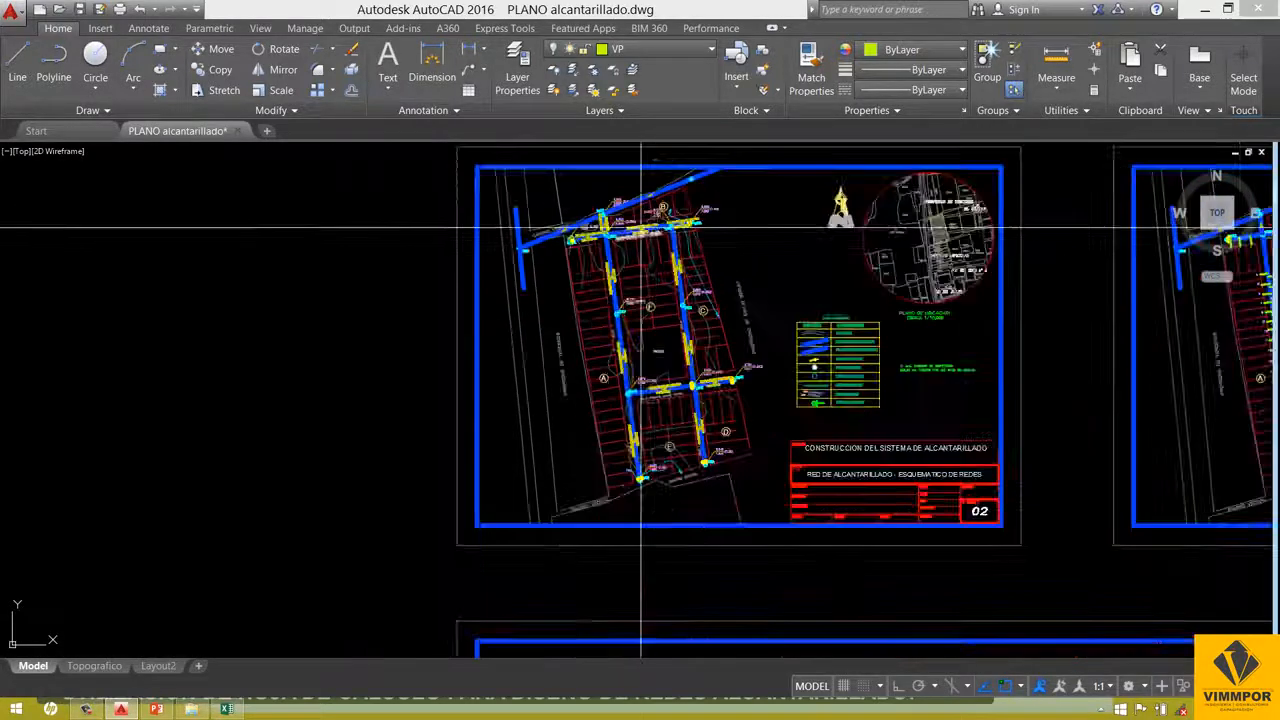
{"action": "scroll", "coordinate": [640, 220], "scroll_direction": "up", "scroll_amount": 4}
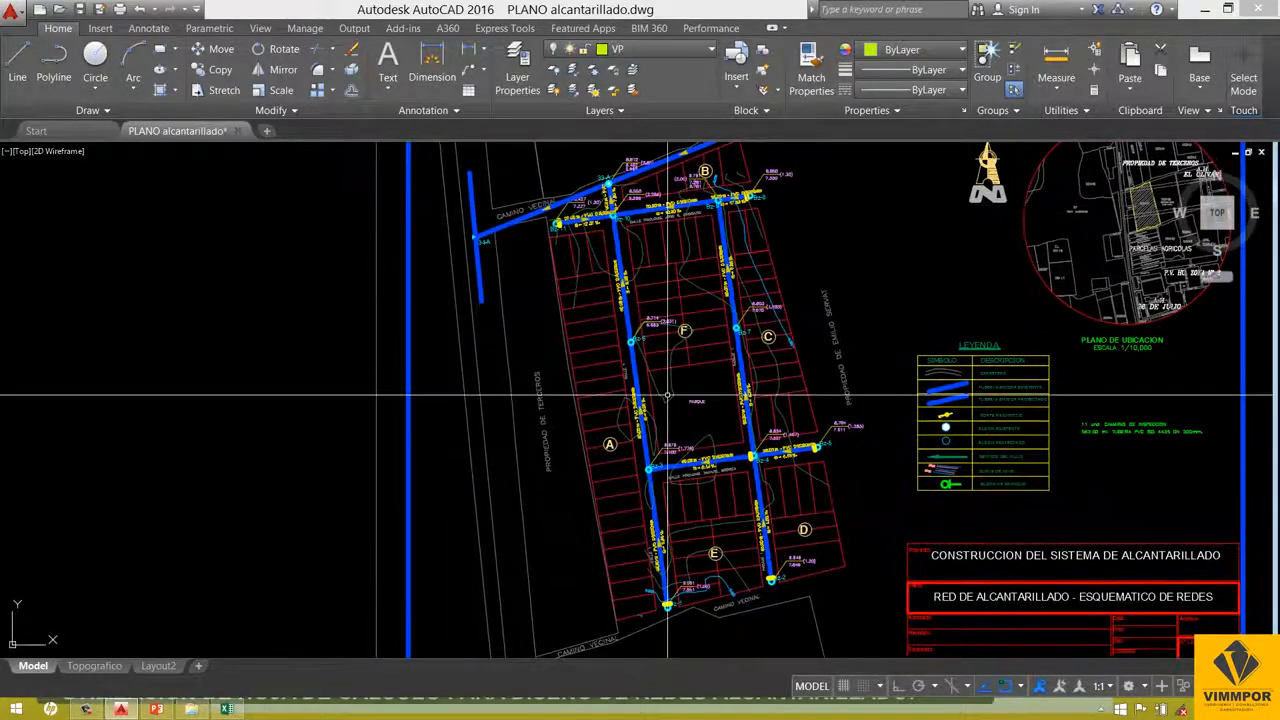
{"action": "left_click", "coordinate": [227, 709]}
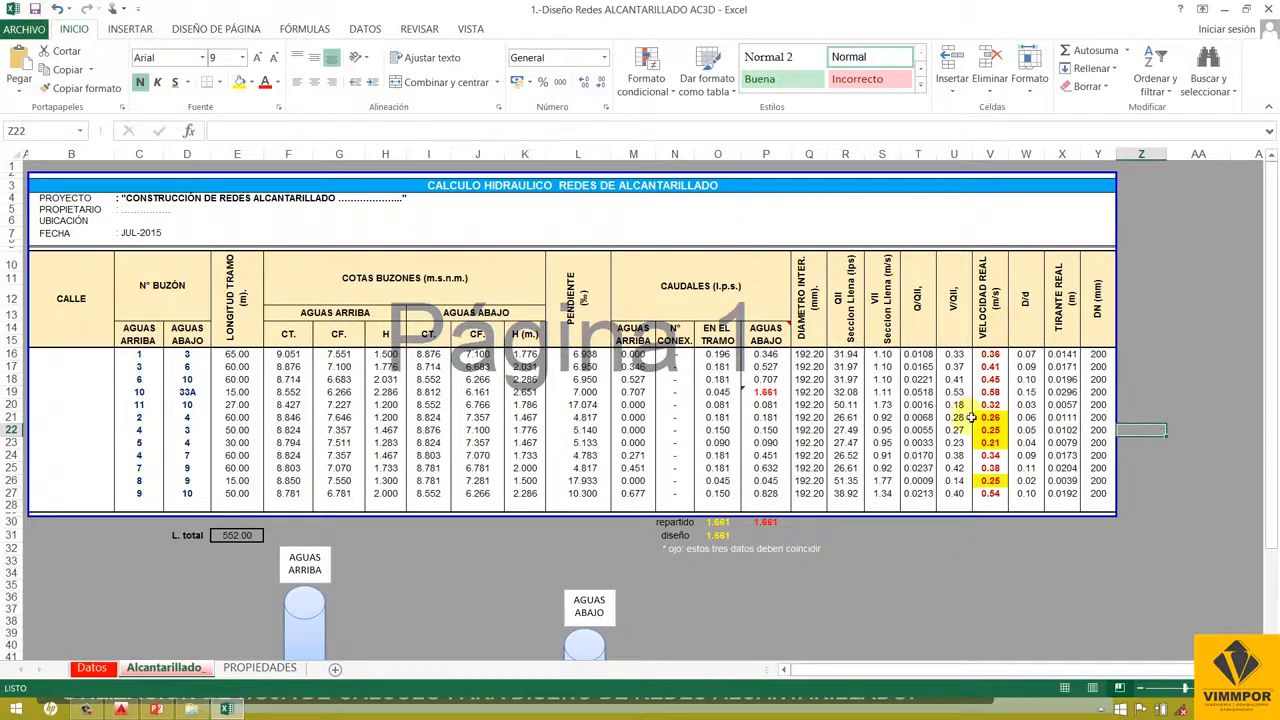
- Check the velocity in V23 and the D/d BUSCAR formula in W16, consulting its lookup table on the PROPIEDADES sheet
{"action": "left_click", "coordinate": [989, 442]}
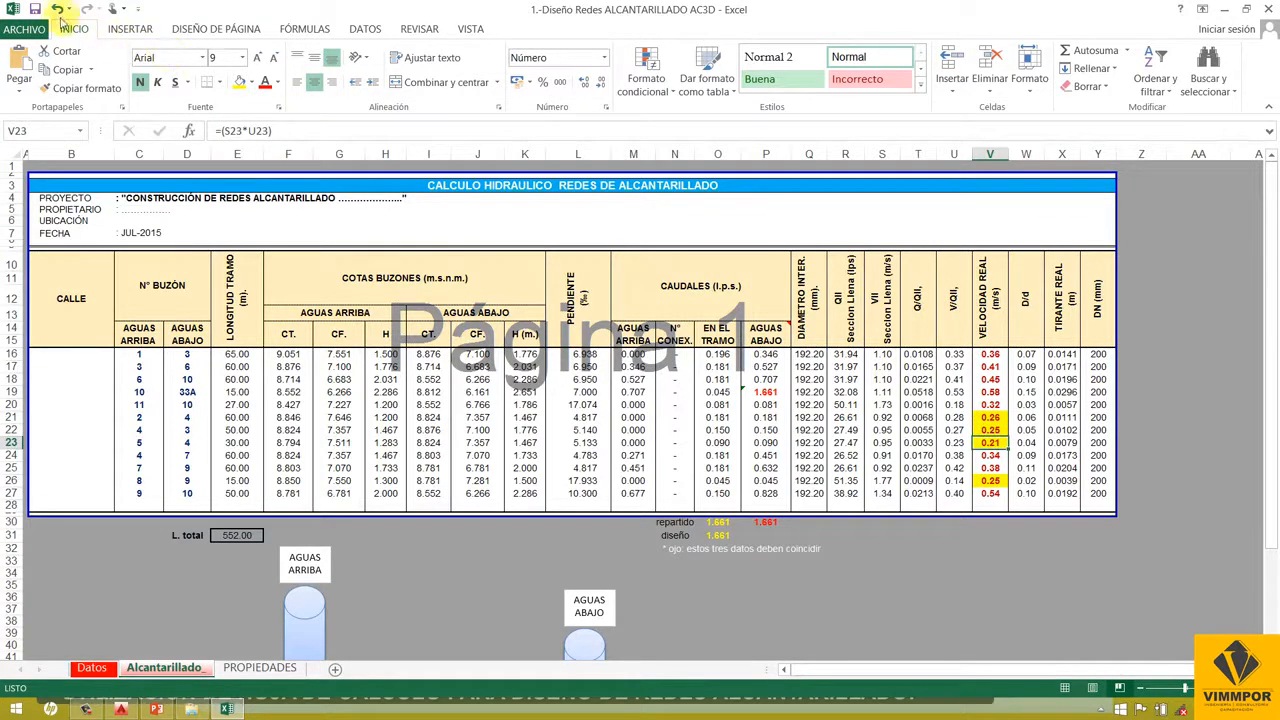
{"action": "left_click", "coordinate": [1021, 355]}
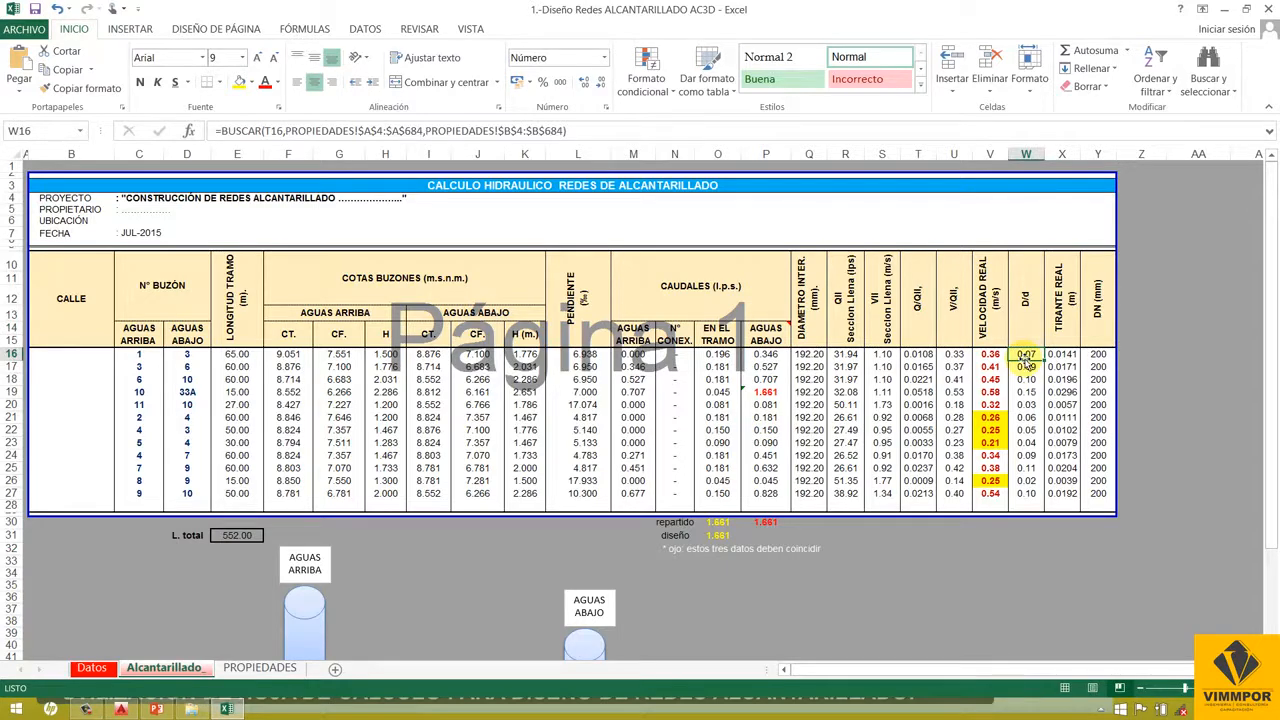
{"action": "left_click", "coordinate": [242, 669]}
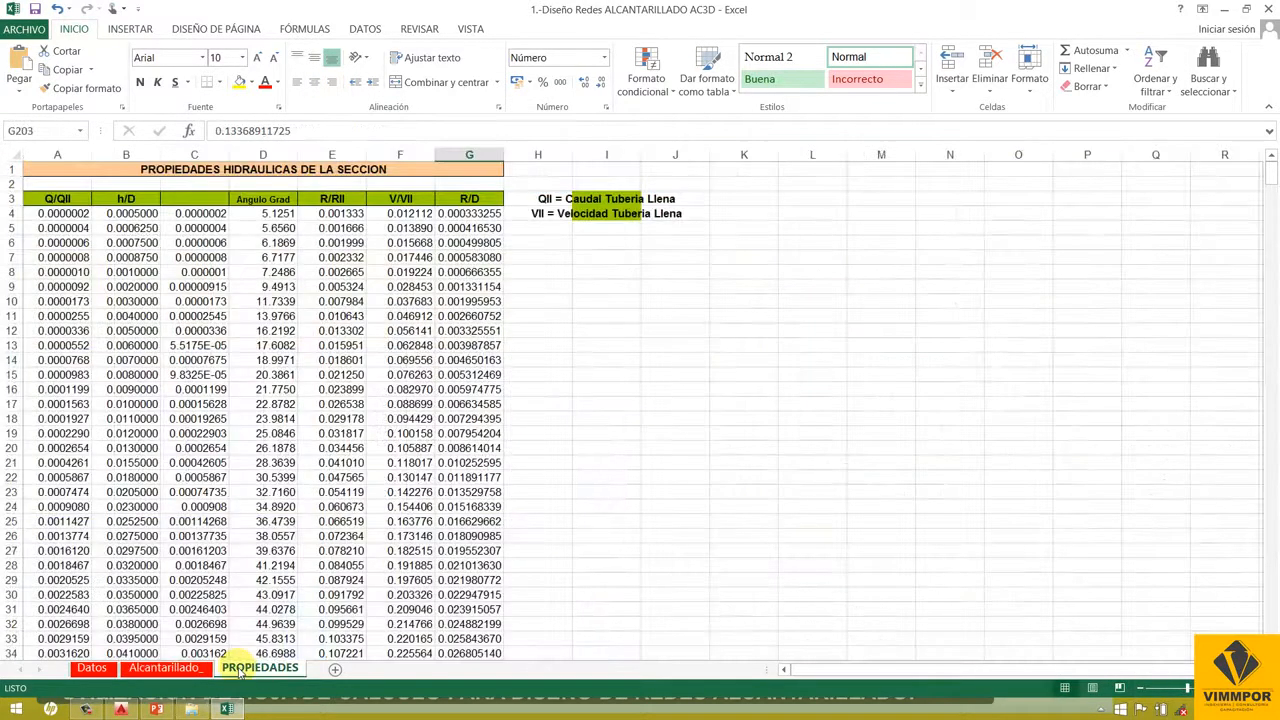
{"action": "left_click", "coordinate": [153, 670]}
- Review the TIRANTE REAL values in X16:X27 and examine the formulas in X16, X17 and X20
{"action": "left_click_drag", "start_coordinate": [1062, 355], "coordinate": [1072, 495]}
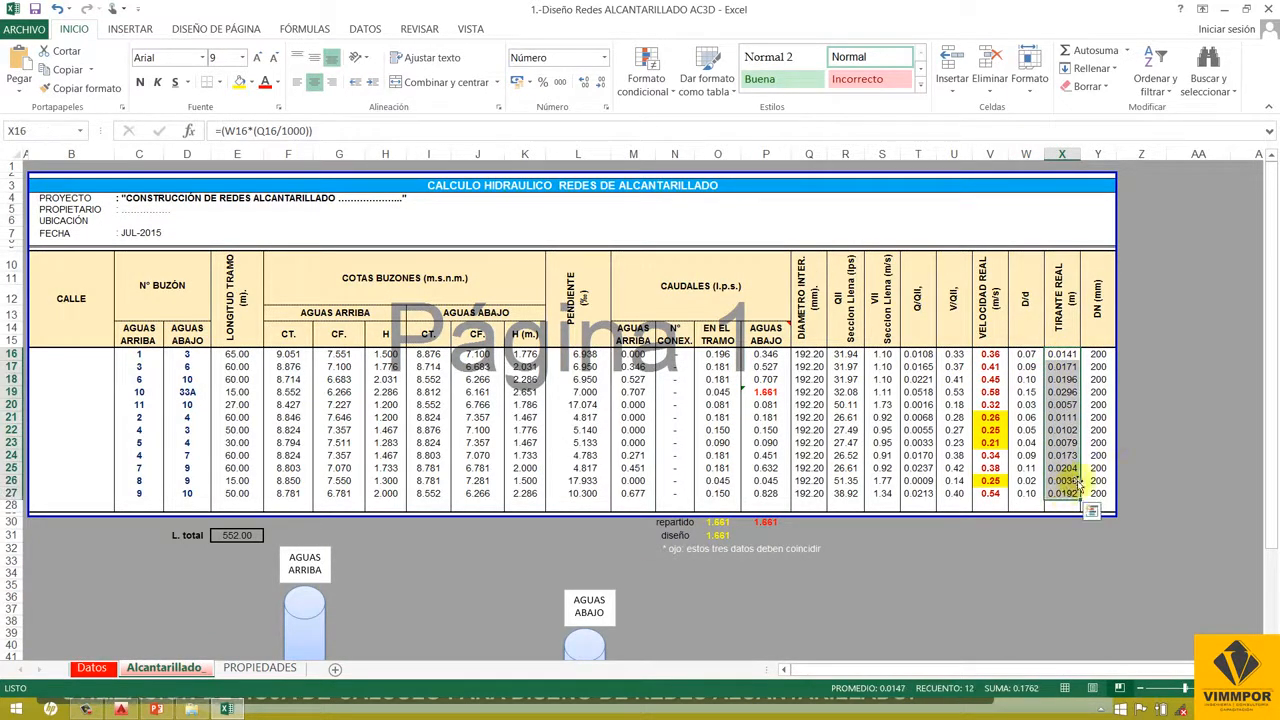
{"action": "left_click", "coordinate": [1139, 354]}
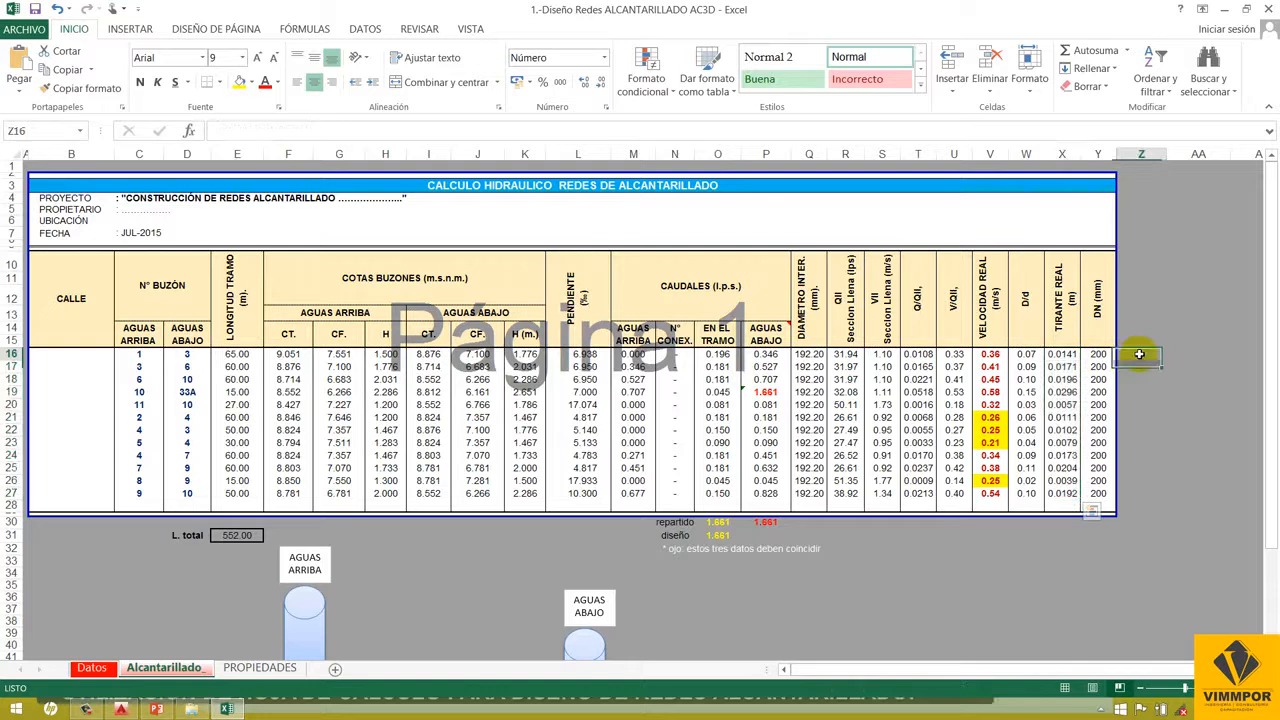
{"action": "left_click", "coordinate": [1062, 356]}
{"action": "left_click", "coordinate": [1064, 367]}
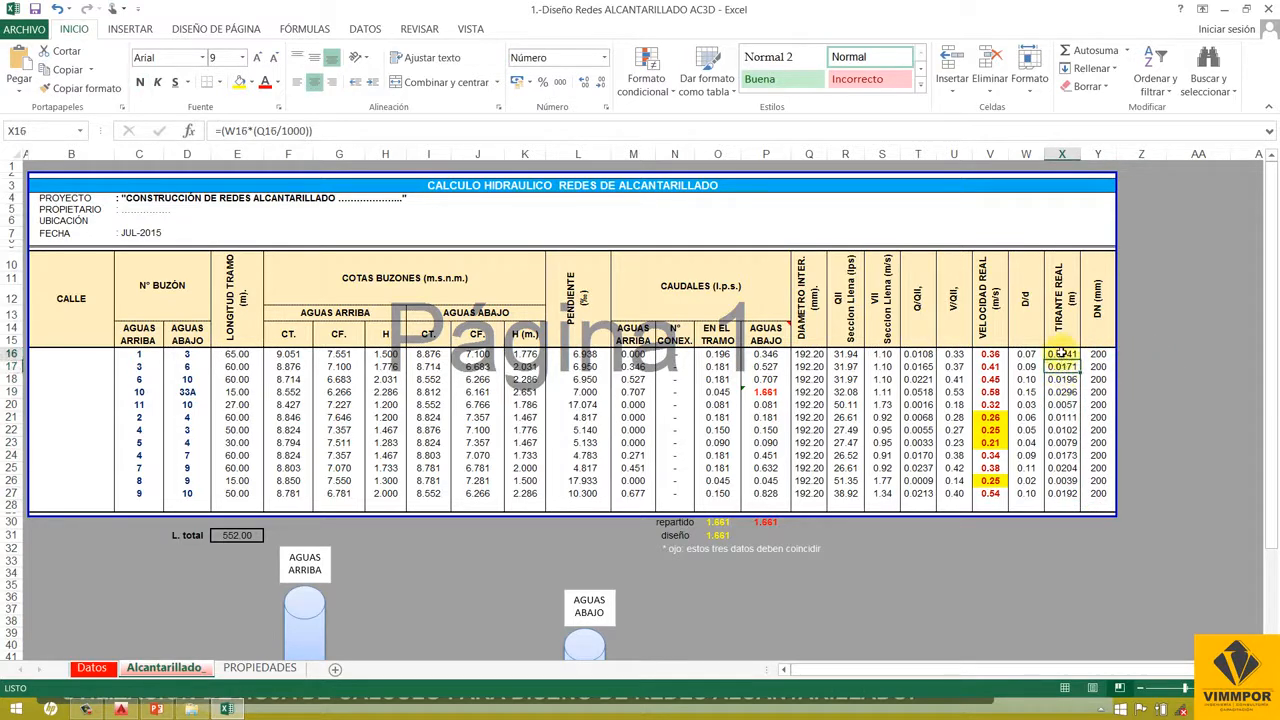
{"action": "left_click", "coordinate": [1062, 405]}
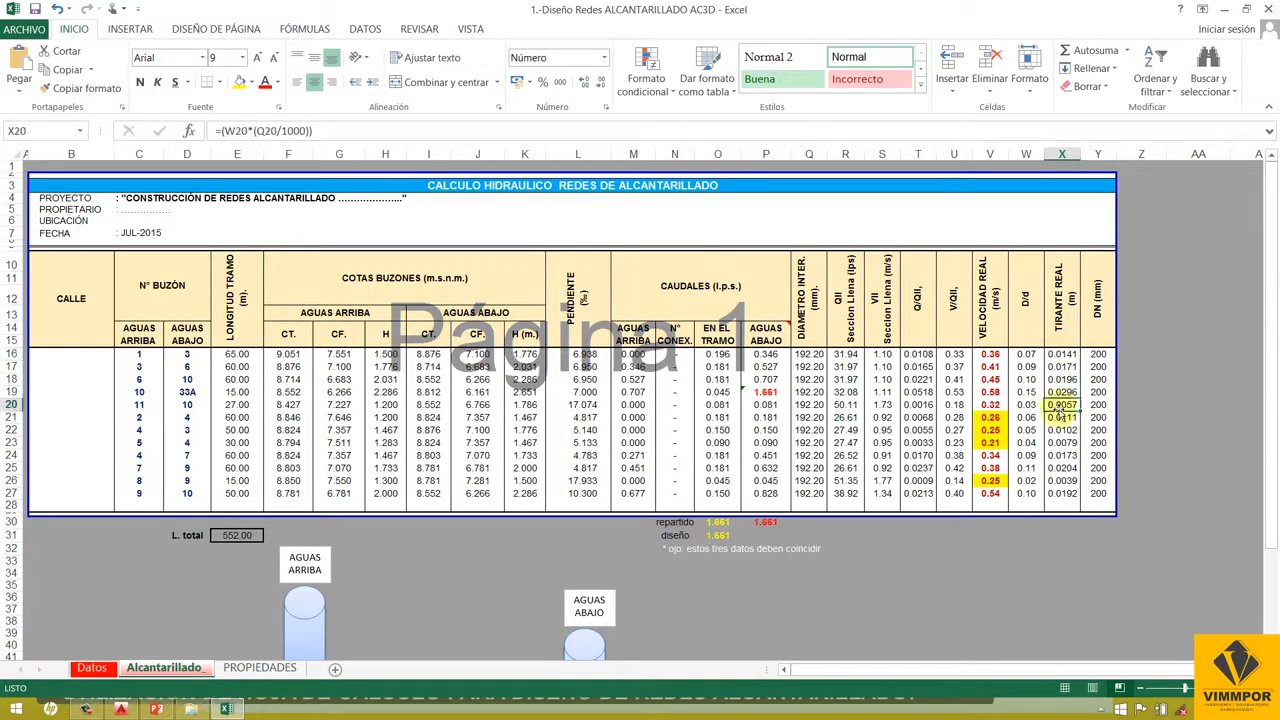
- Review the nominal pipe diameters of the individual runs down the DN column from Y16 to Y27
{"action": "left_click_drag", "start_coordinate": [1098, 356], "coordinate": [1099, 494]}
{"action": "left_click", "coordinate": [1099, 355]}
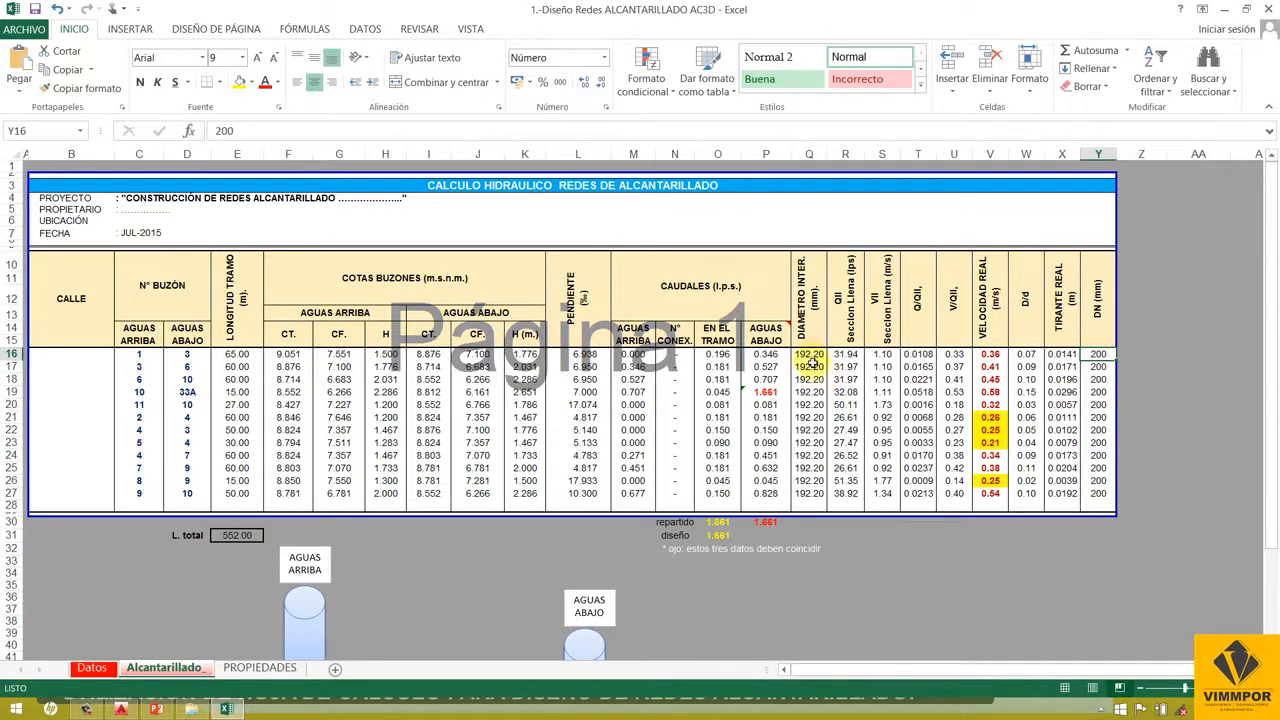
{"action": "left_click", "coordinate": [1100, 367]}
{"action": "left_click", "coordinate": [1095, 368]}
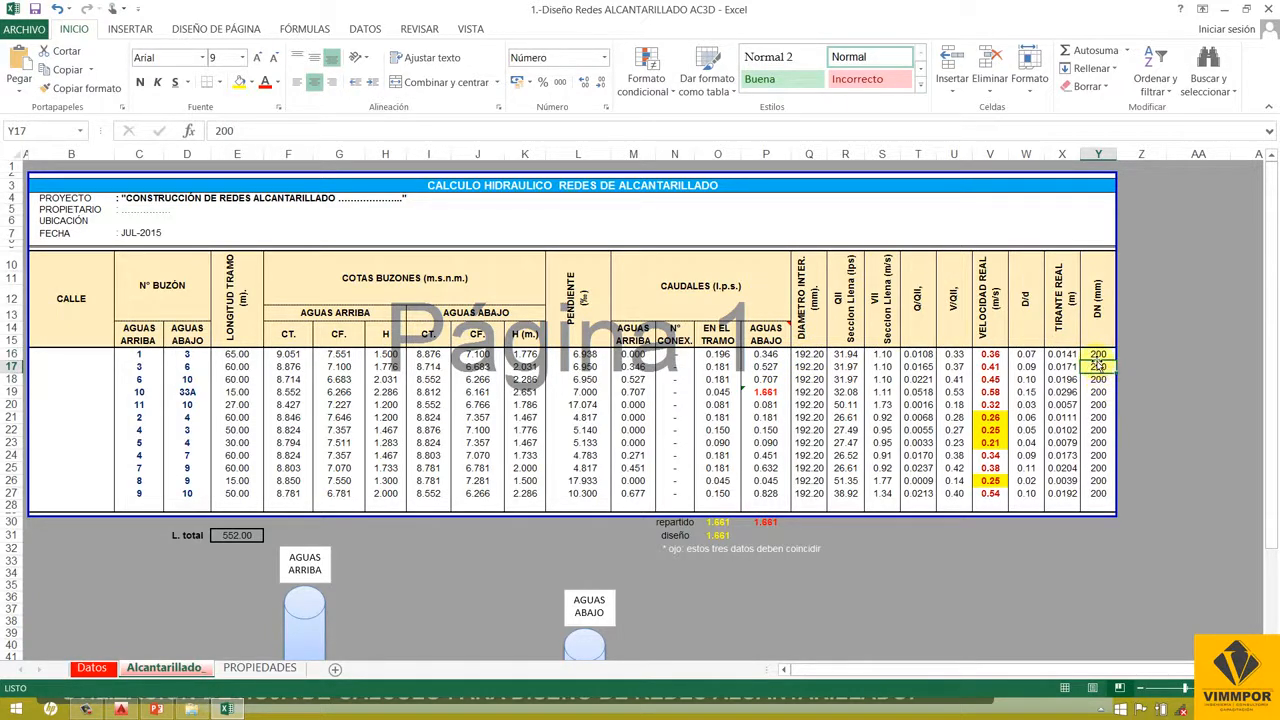
{"action": "left_click", "coordinate": [1098, 380]}
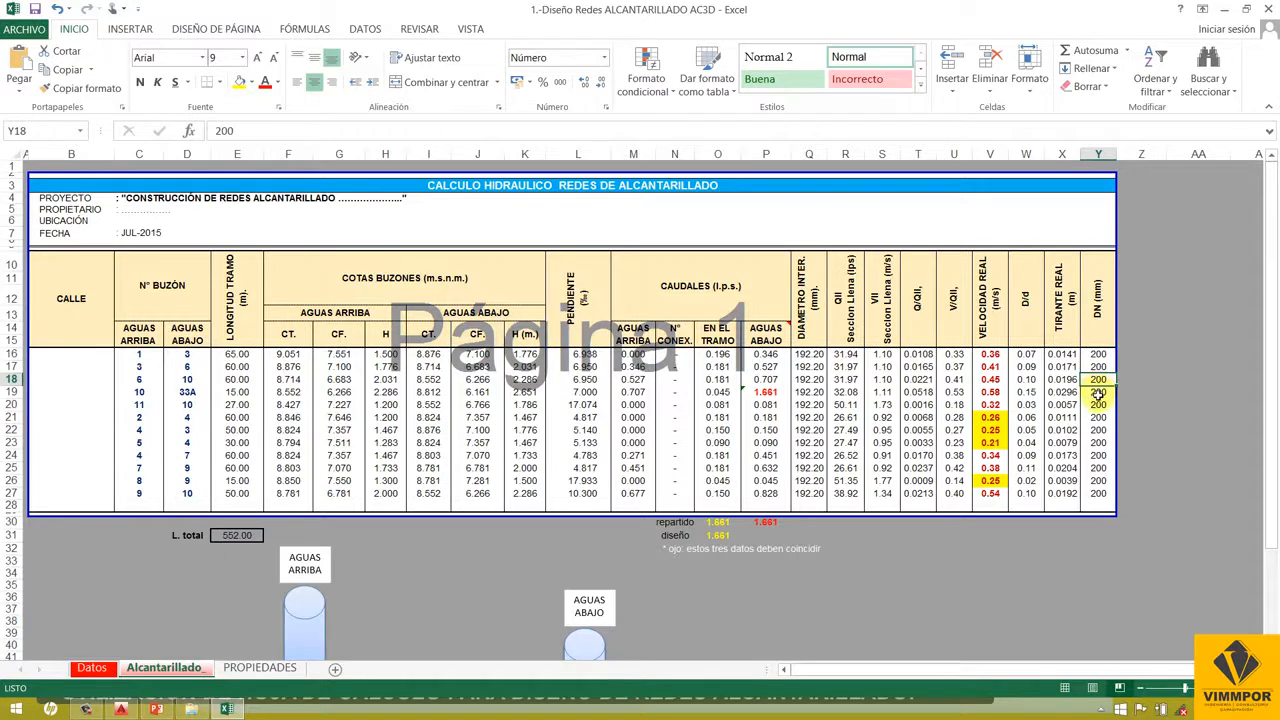
{"action": "left_click", "coordinate": [1098, 394]}
{"action": "left_click", "coordinate": [1098, 407]}
{"action": "left_click", "coordinate": [1099, 431]}
{"action": "left_click", "coordinate": [1098, 457]}
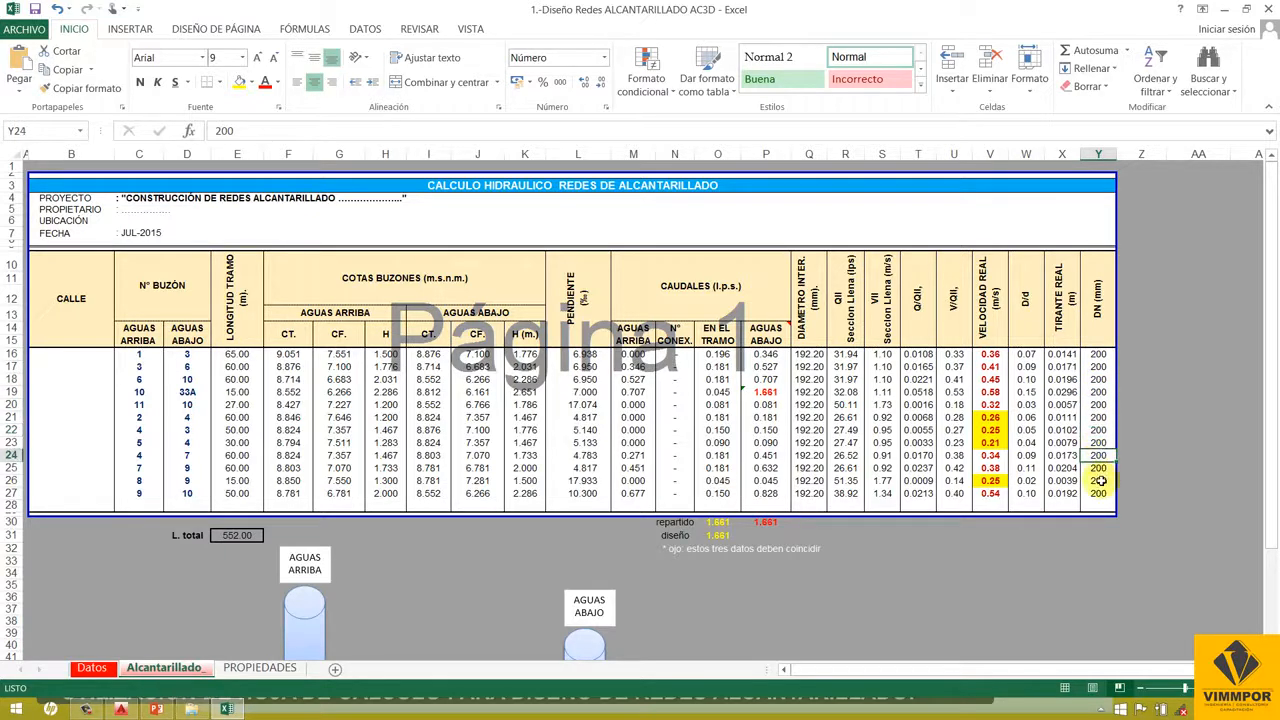
{"action": "left_click", "coordinate": [1101, 481]}
{"action": "left_click", "coordinate": [1099, 493]}
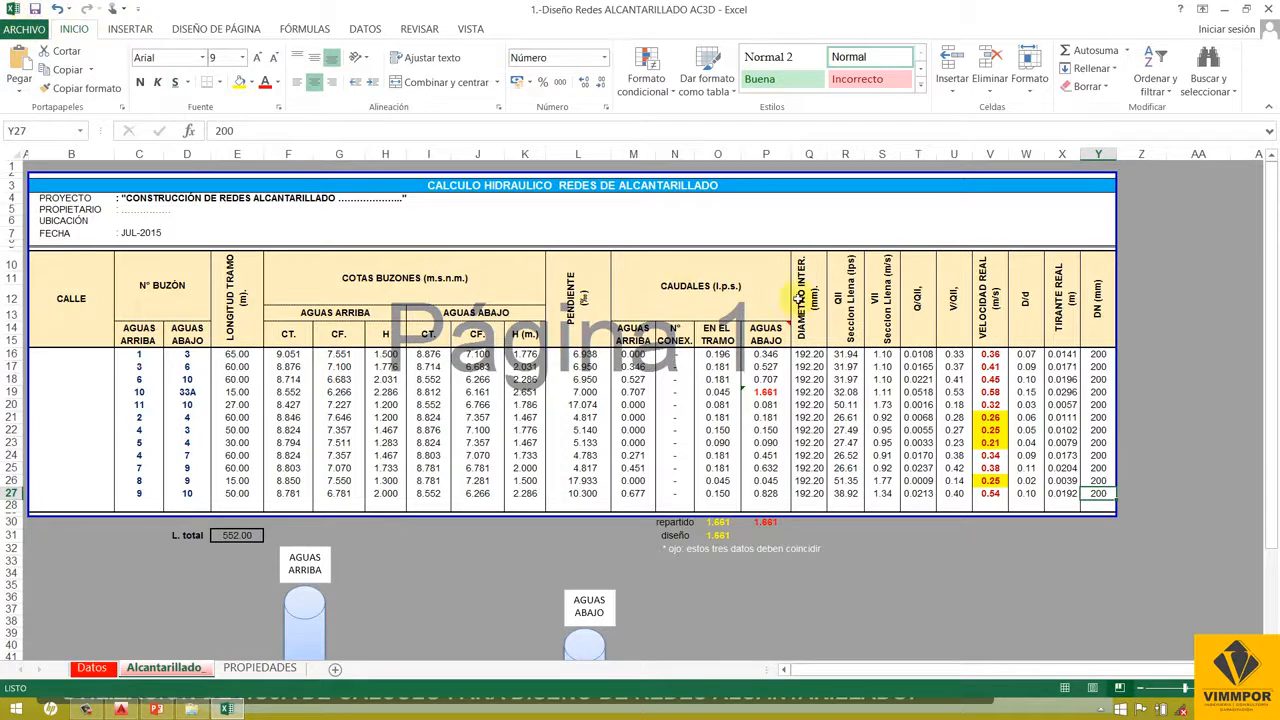
{"action": "left_click", "coordinate": [1145, 290]}
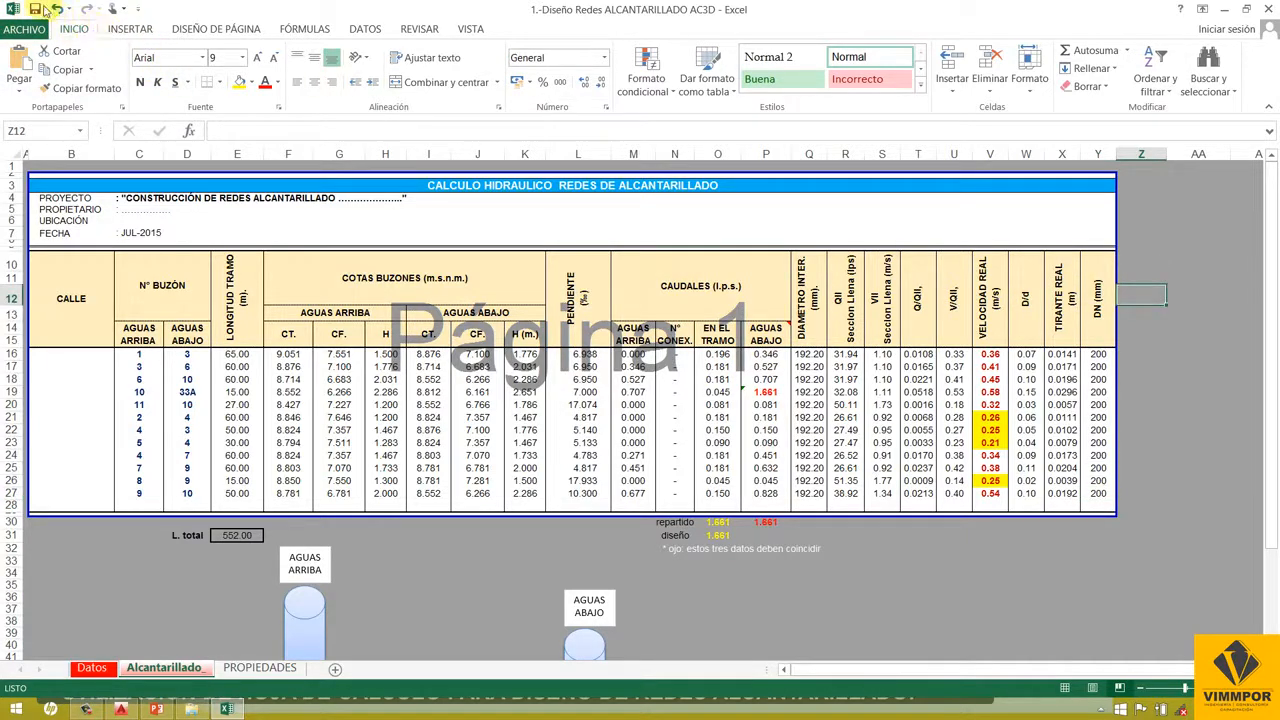
{"action": "left_click", "coordinate": [1168, 328]}
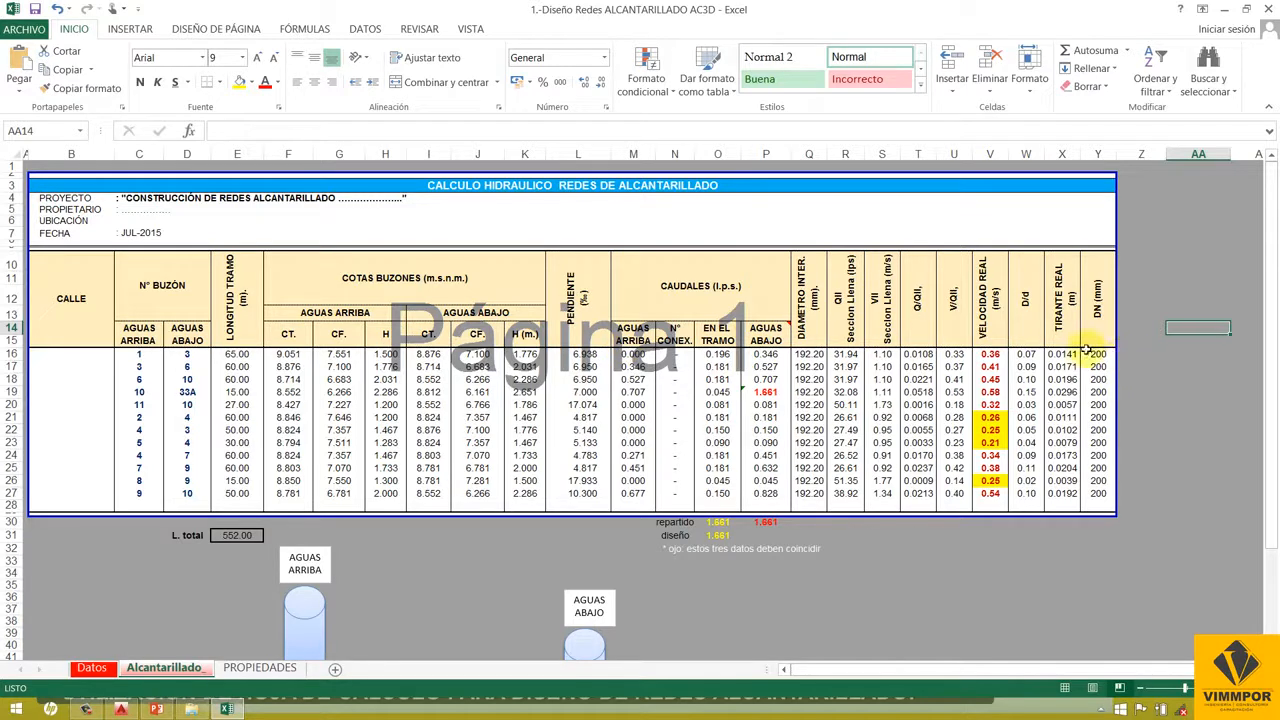
- Review the real velocities in V16:V27 and the slope-to-velocity values in L21:V21, ending on the PROPIETARIO cell C5
{"action": "left_click_drag", "start_coordinate": [988, 353], "coordinate": [990, 493]}
{"action": "left_click", "coordinate": [990, 379]}
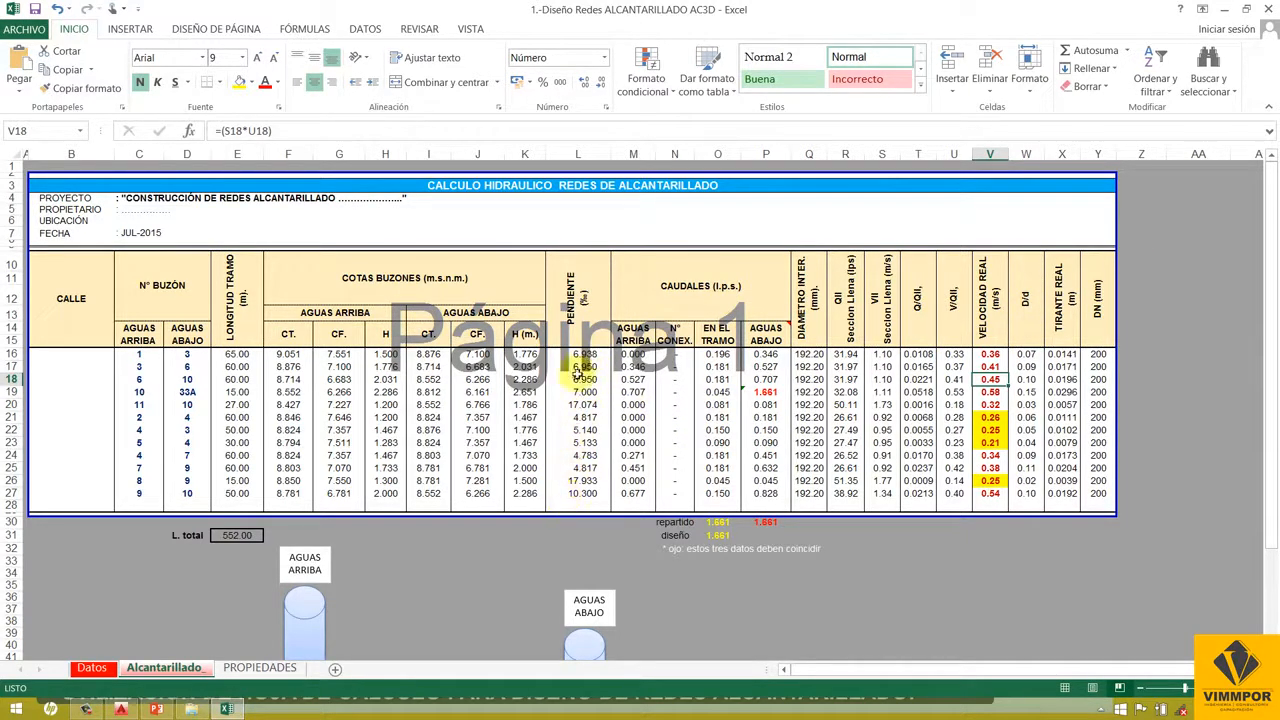
{"action": "left_click_drag", "start_coordinate": [575, 417], "coordinate": [1005, 416]}
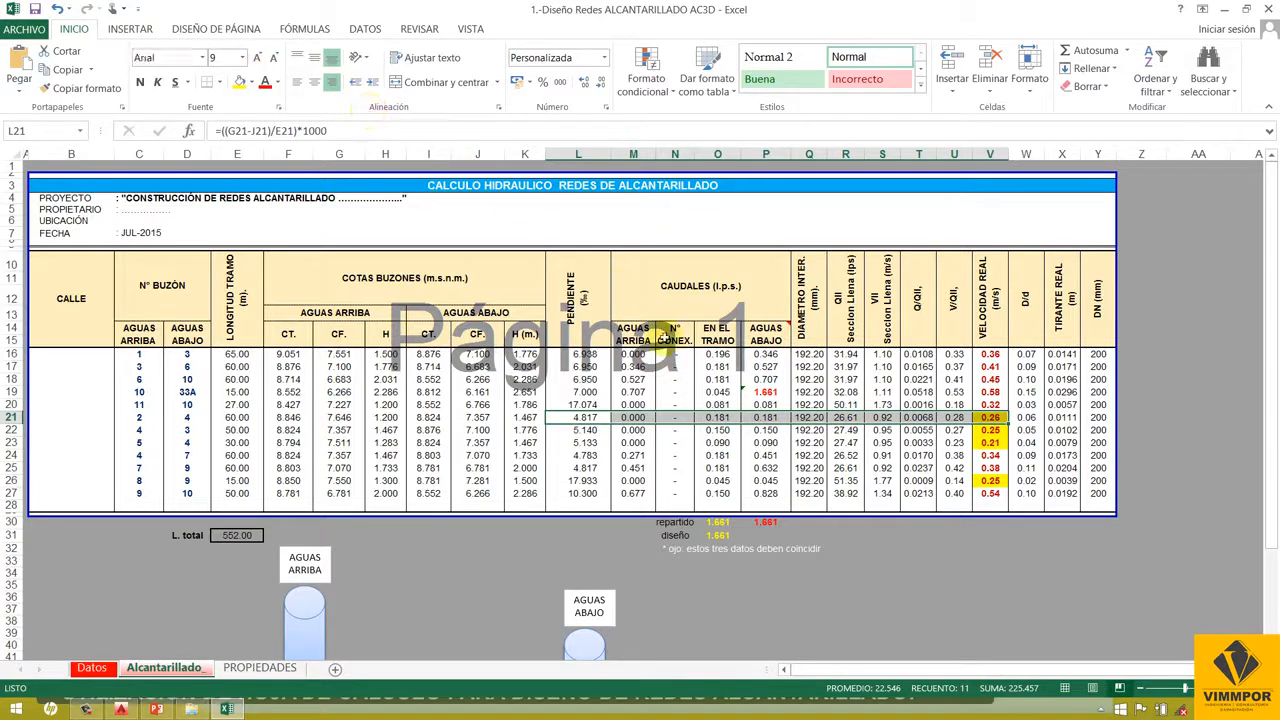
{"action": "left_click", "coordinate": [674, 356]}
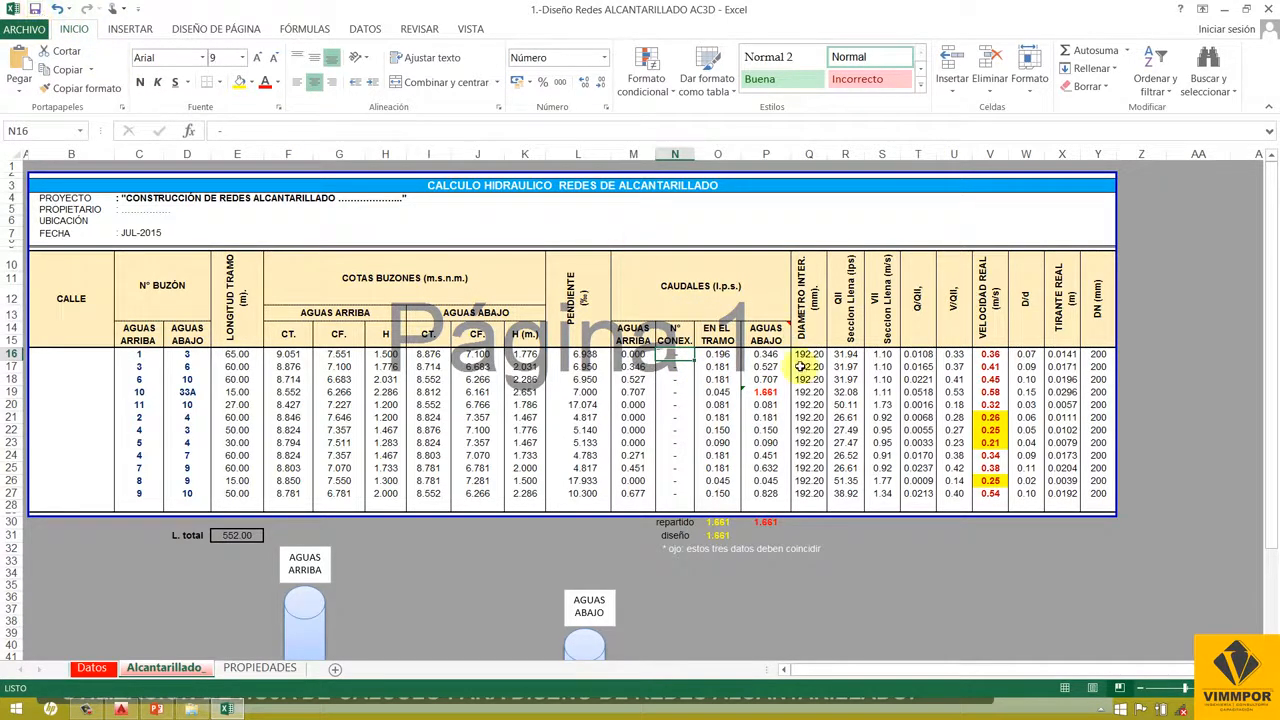
{"action": "left_click", "coordinate": [1140, 311]}
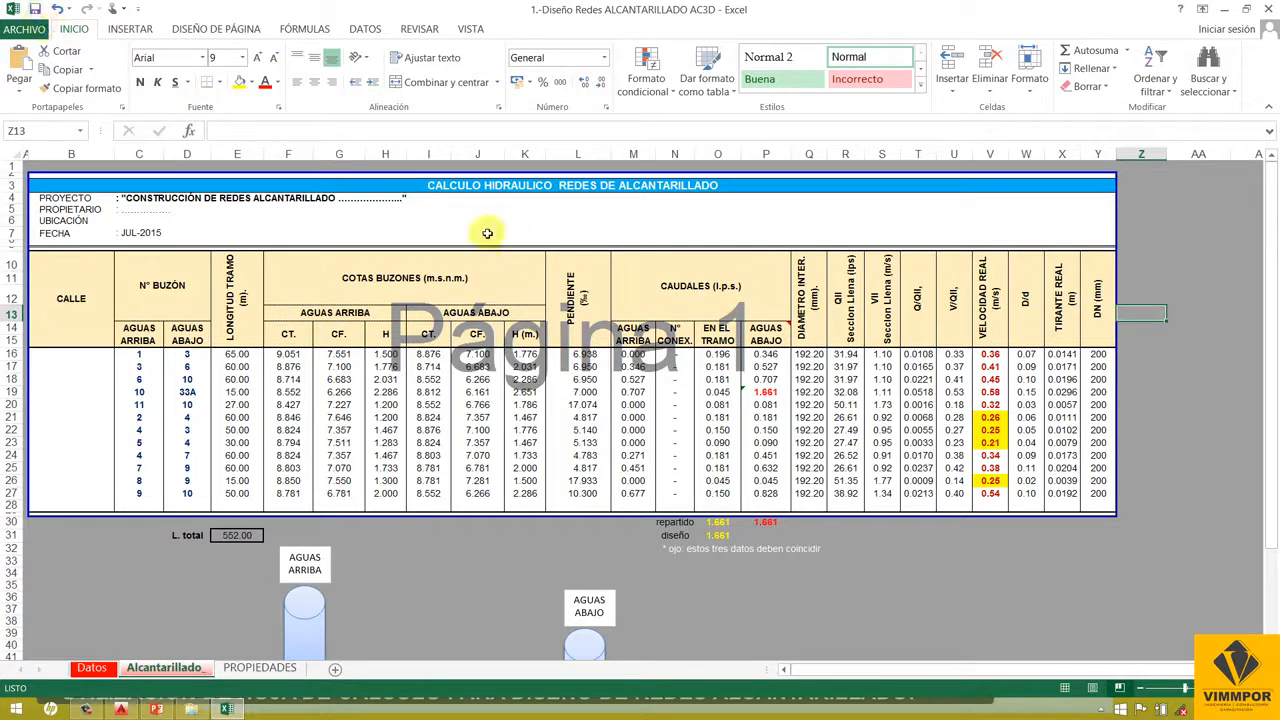
{"action": "left_click", "coordinate": [430, 209]}
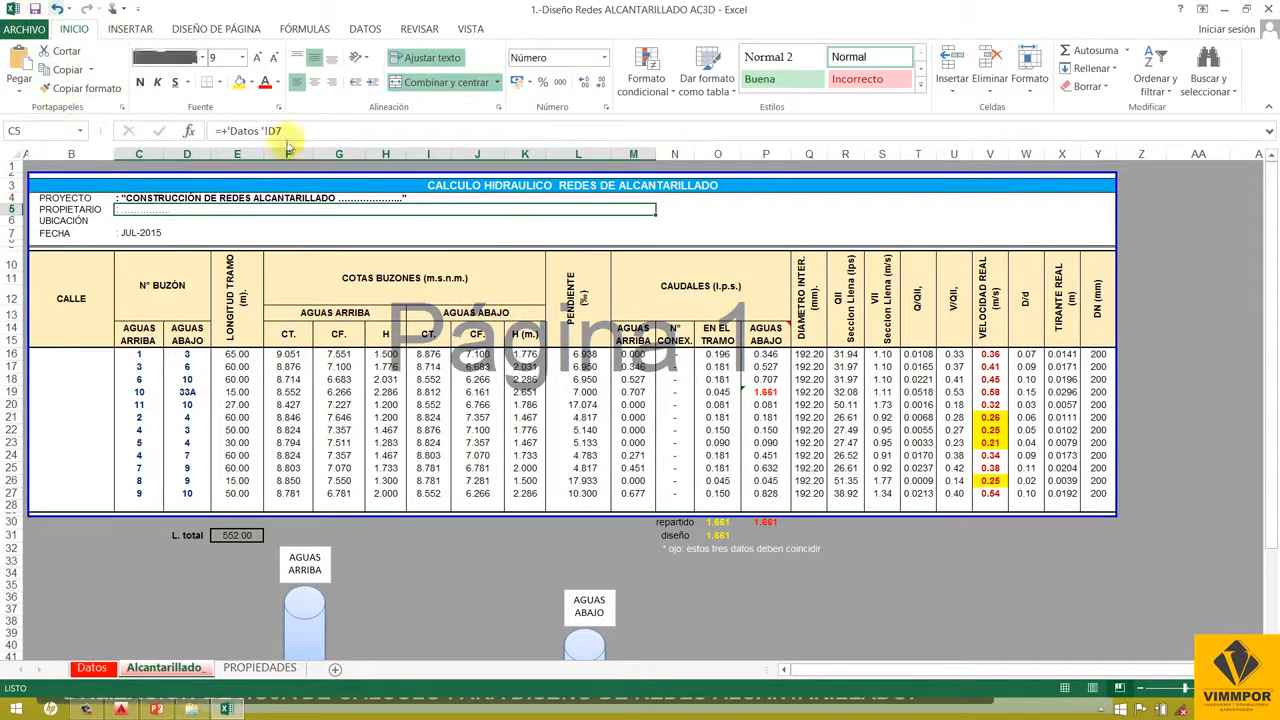
- View the upstream-downstream manhole diagram below the table, then switch to AutoCAD and examine the sewer network layout in PLANO alcantarillado.dwg
{"action": "scroll", "coordinate": [440, 446], "scroll_direction": "down", "scroll_amount": 2}
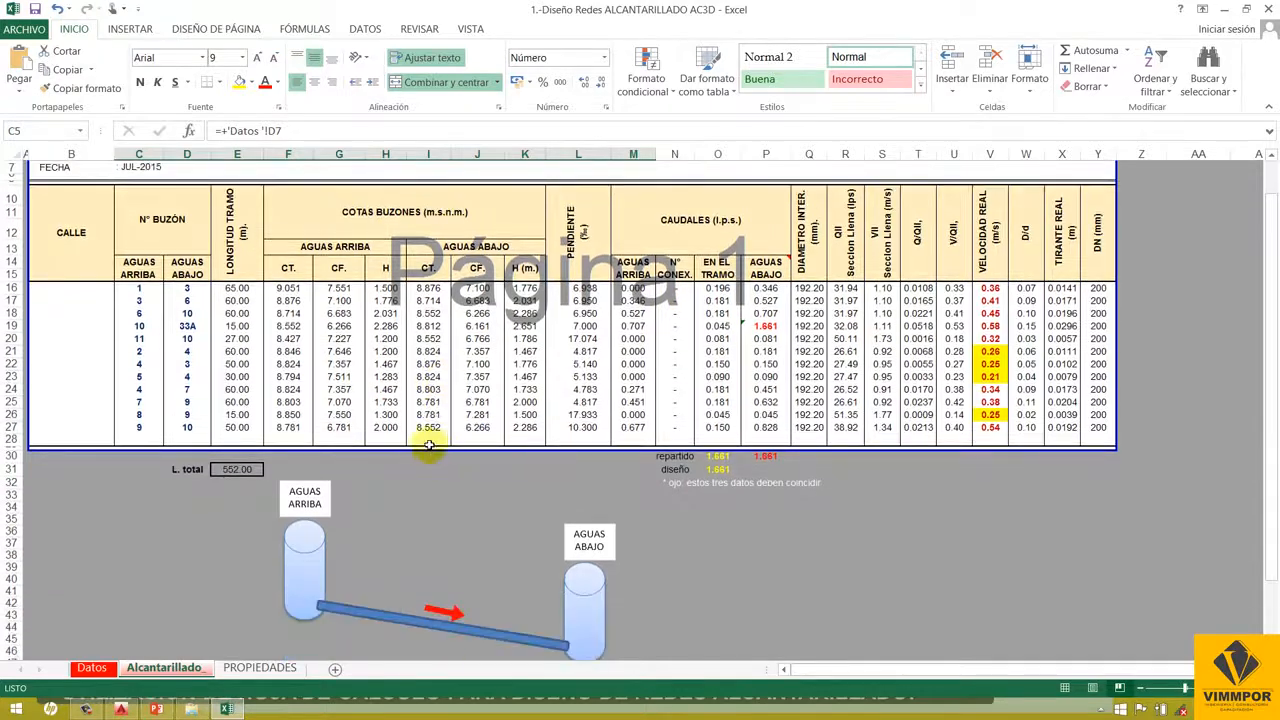
{"action": "scroll", "coordinate": [340, 570], "scroll_direction": "down", "scroll_amount": 1}
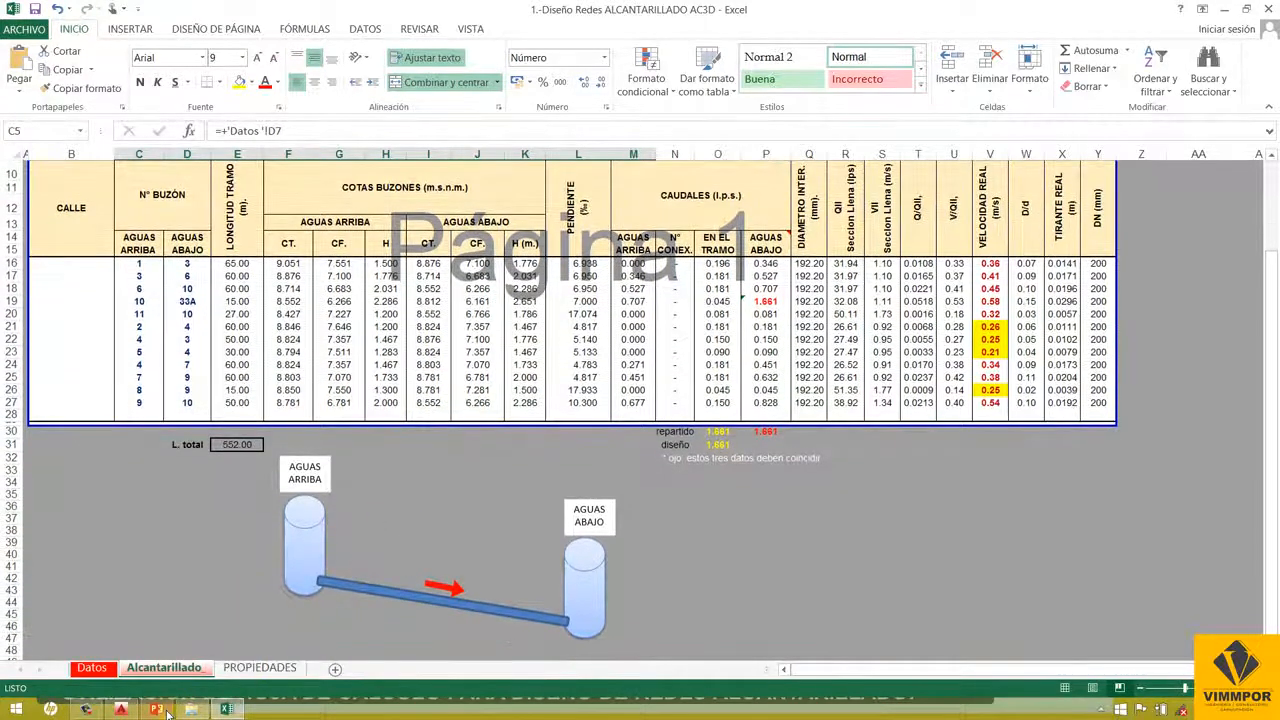
{"action": "left_click", "coordinate": [121, 710]}
{"action": "scroll", "coordinate": [606, 326], "scroll_direction": "down", "scroll_amount": 3}
{"action": "scroll", "coordinate": [609, 414], "scroll_direction": "up", "scroll_amount": 5}
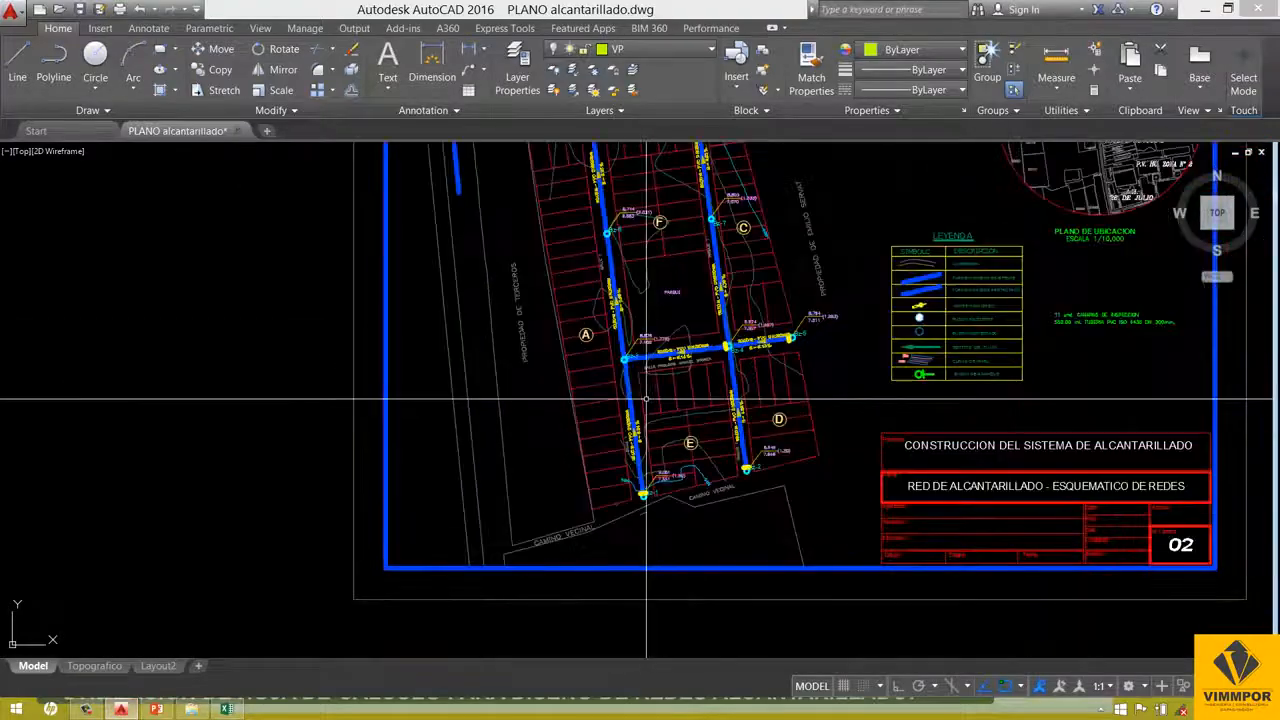
{"action": "scroll", "coordinate": [622, 407], "scroll_direction": "down", "scroll_amount": 5}
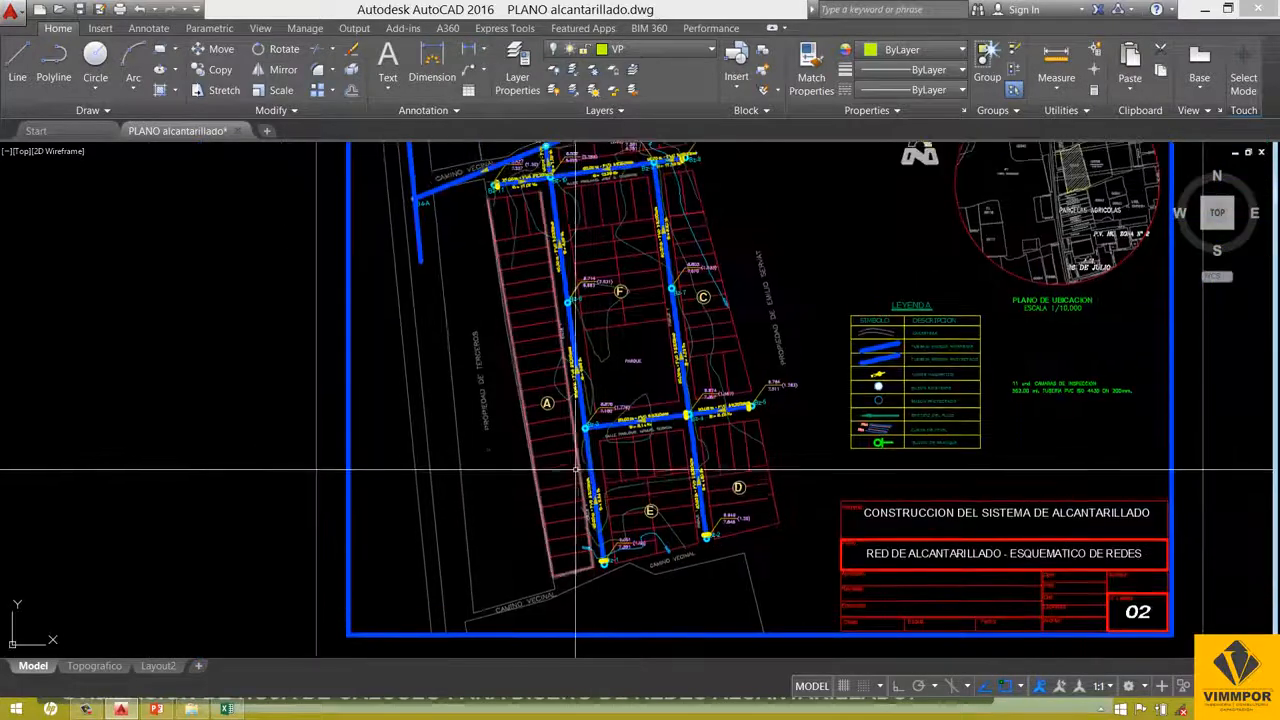
{"action": "scroll", "coordinate": [547, 458], "scroll_direction": "up", "scroll_amount": 3}
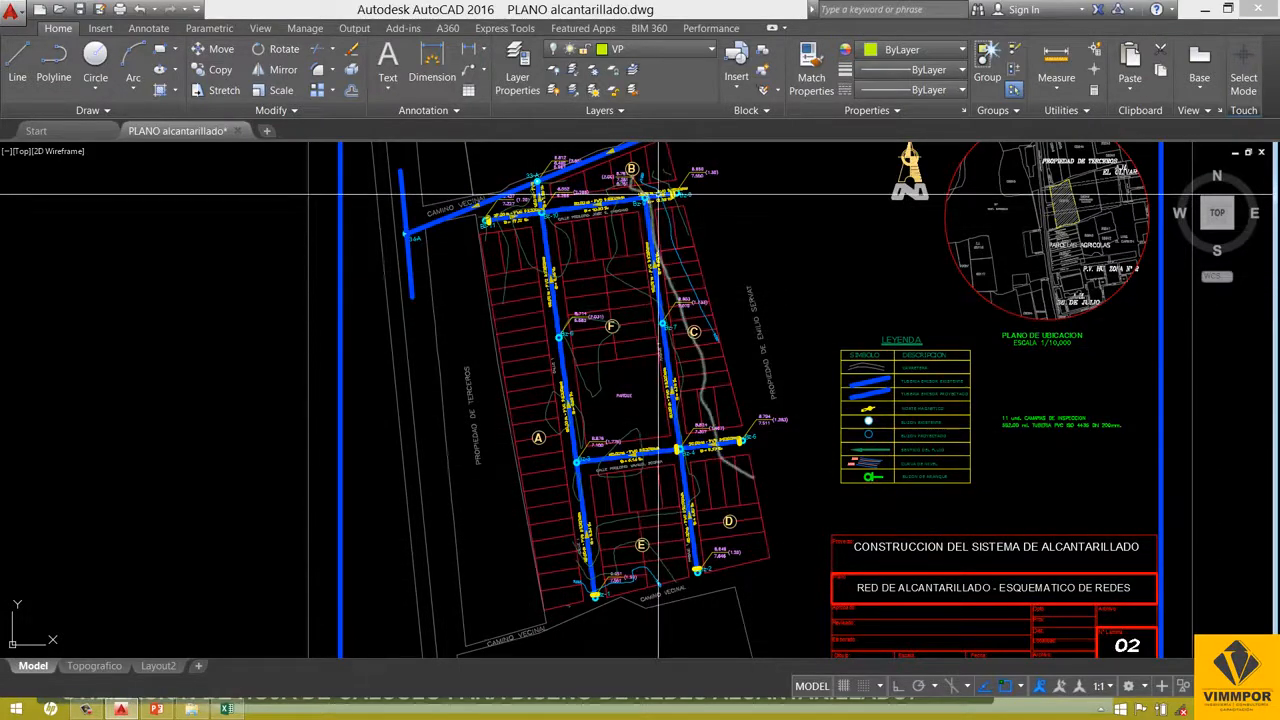
{"action": "scroll", "coordinate": [663, 447], "scroll_direction": "up", "scroll_amount": 2}
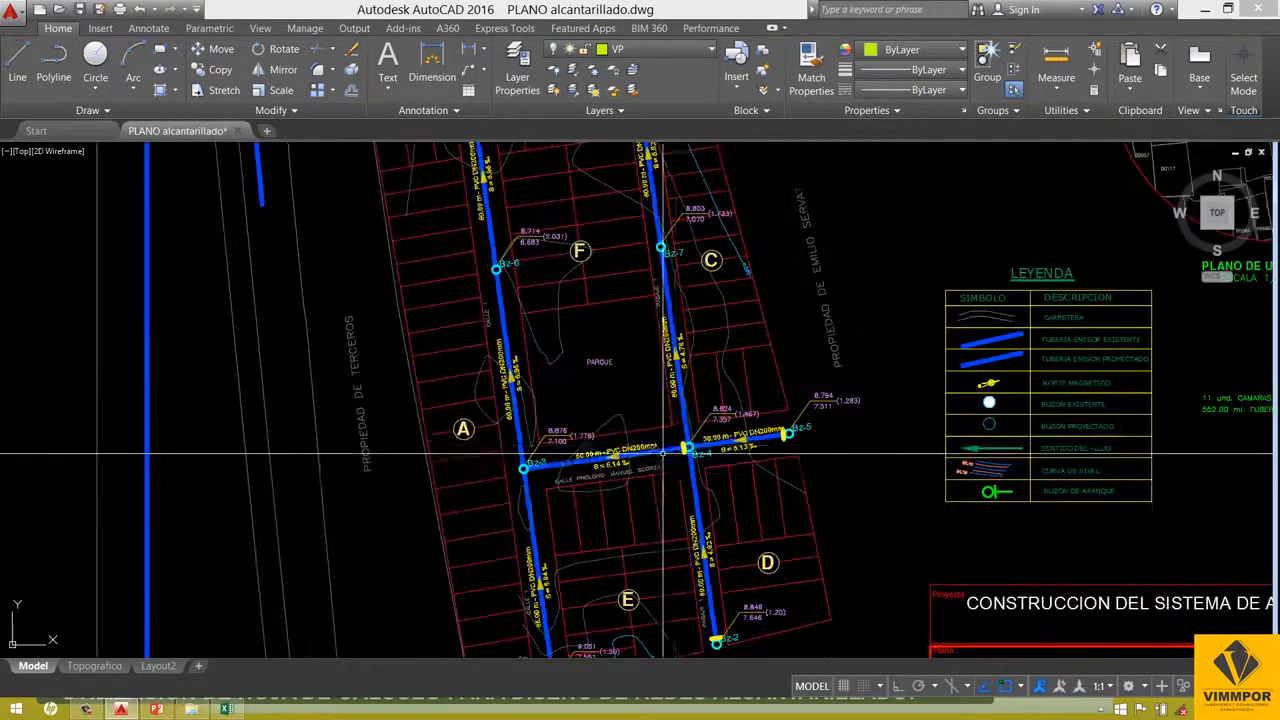
{"action": "scroll", "coordinate": [663, 450], "scroll_direction": "down", "scroll_amount": 4}
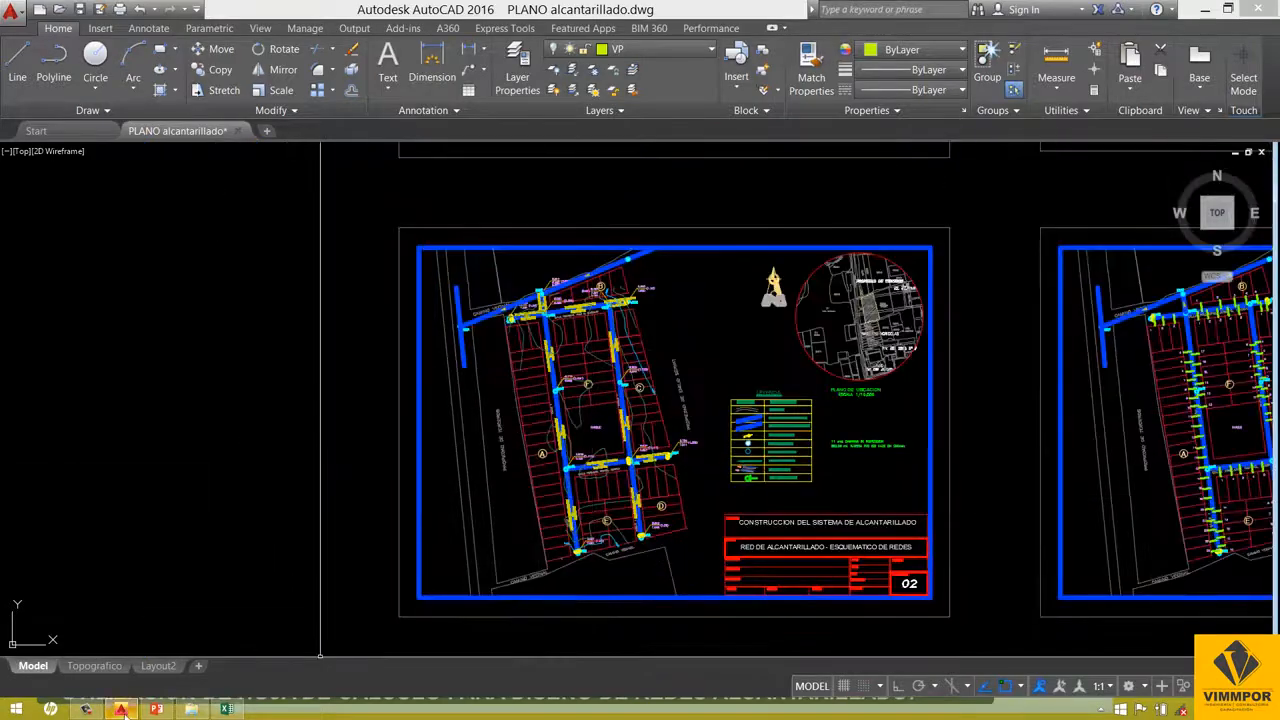
- Switch back to Excel and review the hydraulic calculation table, its UBICACIÓN cell C6 and the manhole diagram beneath it
{"action": "left_click", "coordinate": [226, 709]}
{"action": "scroll", "coordinate": [720, 352], "scroll_direction": "up", "scroll_amount": 2}
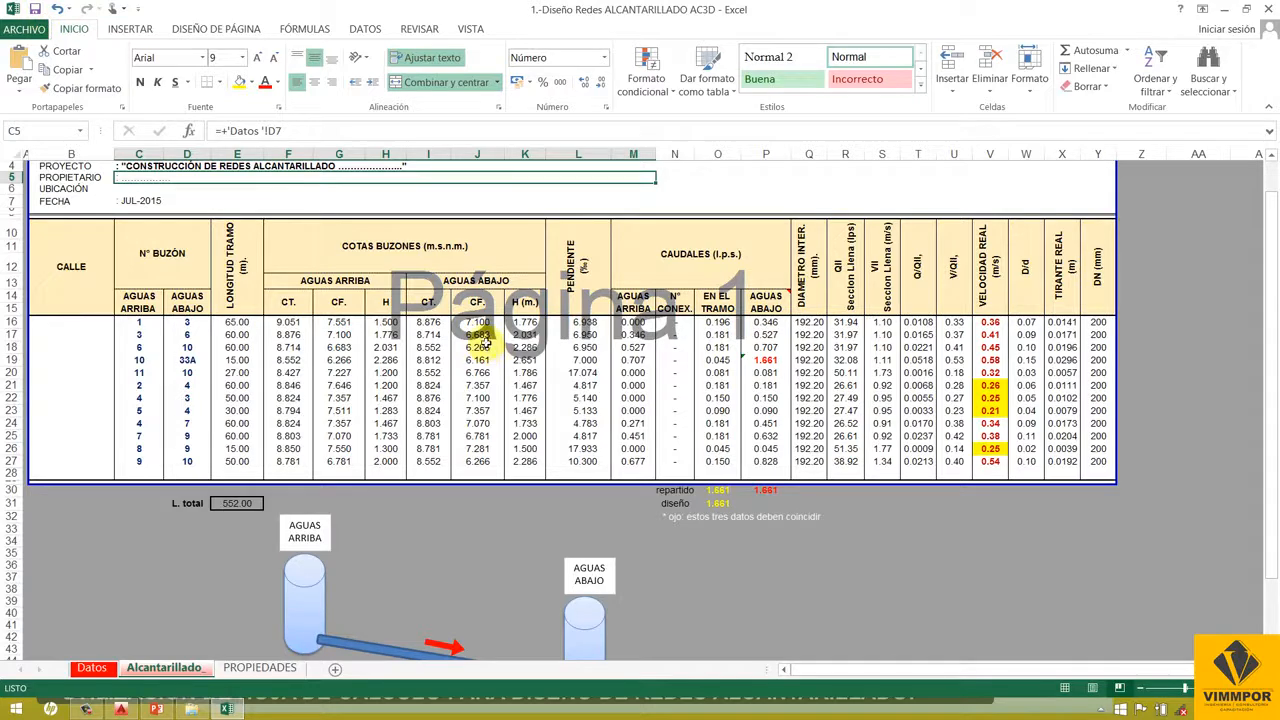
{"action": "scroll", "coordinate": [476, 347], "scroll_direction": "up", "scroll_amount": 1}
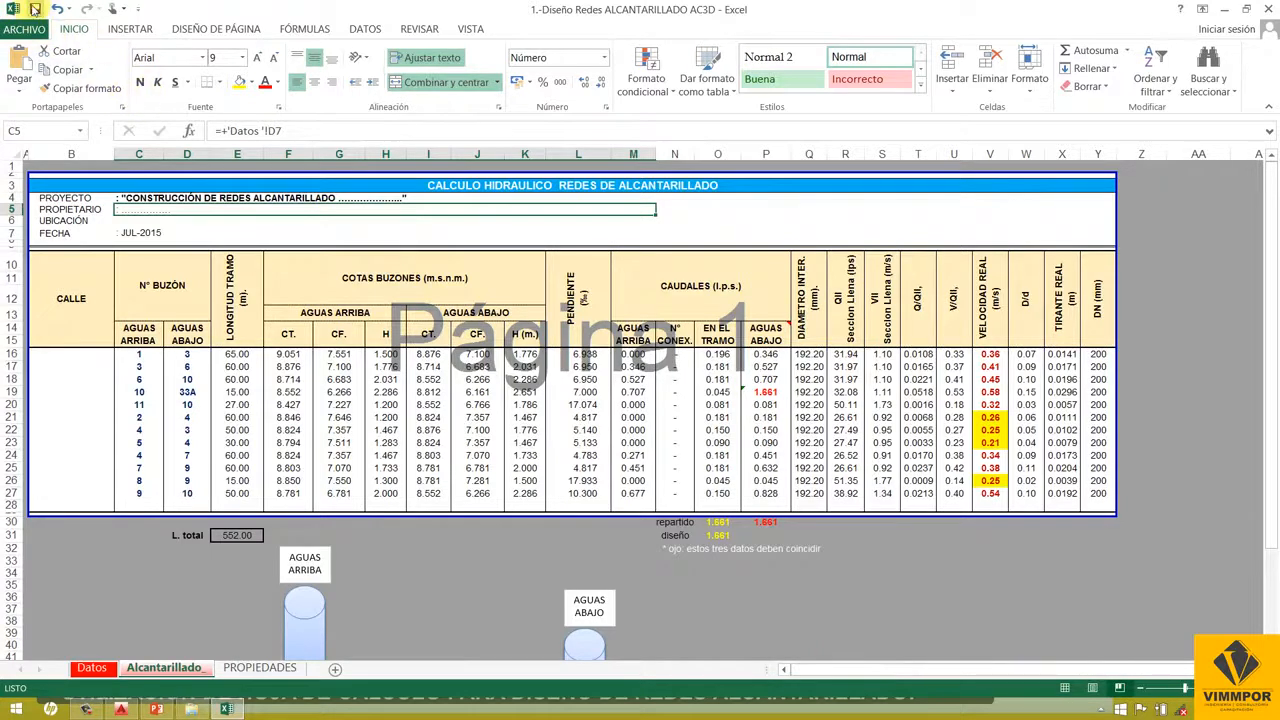
{"action": "left_click", "coordinate": [119, 221]}
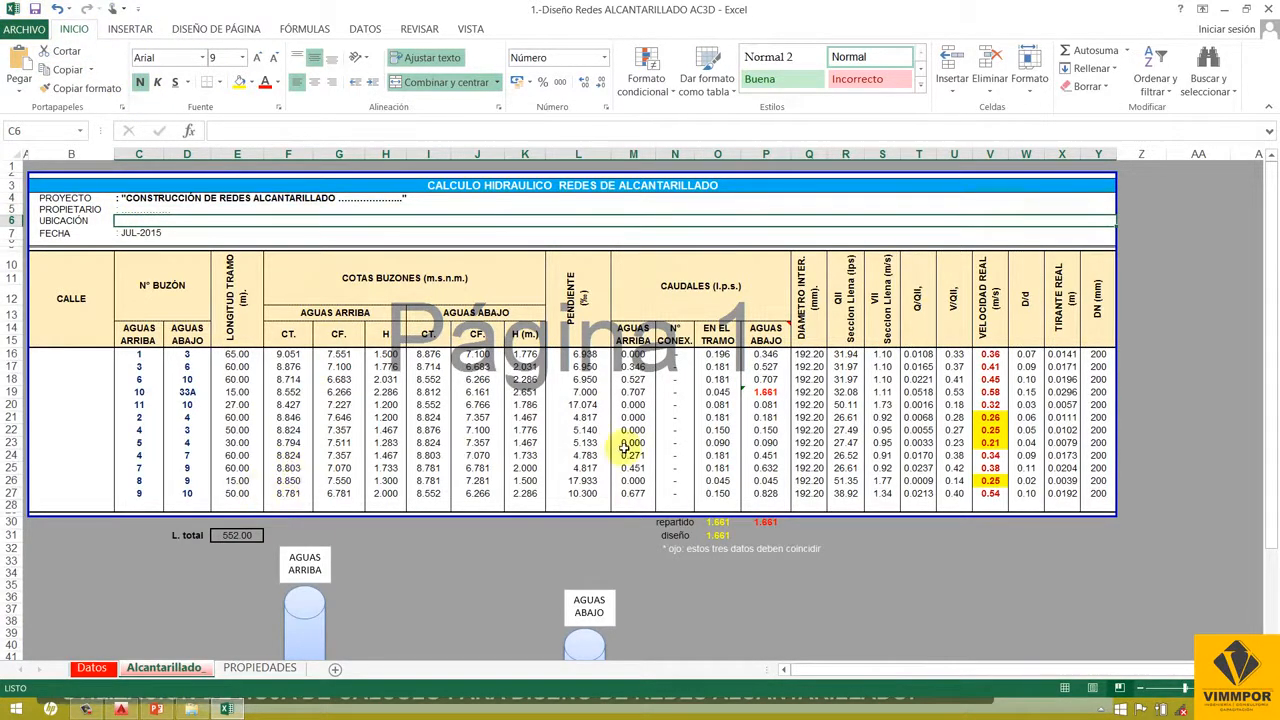
{"action": "scroll", "coordinate": [318, 526], "scroll_direction": "down", "scroll_amount": 3}
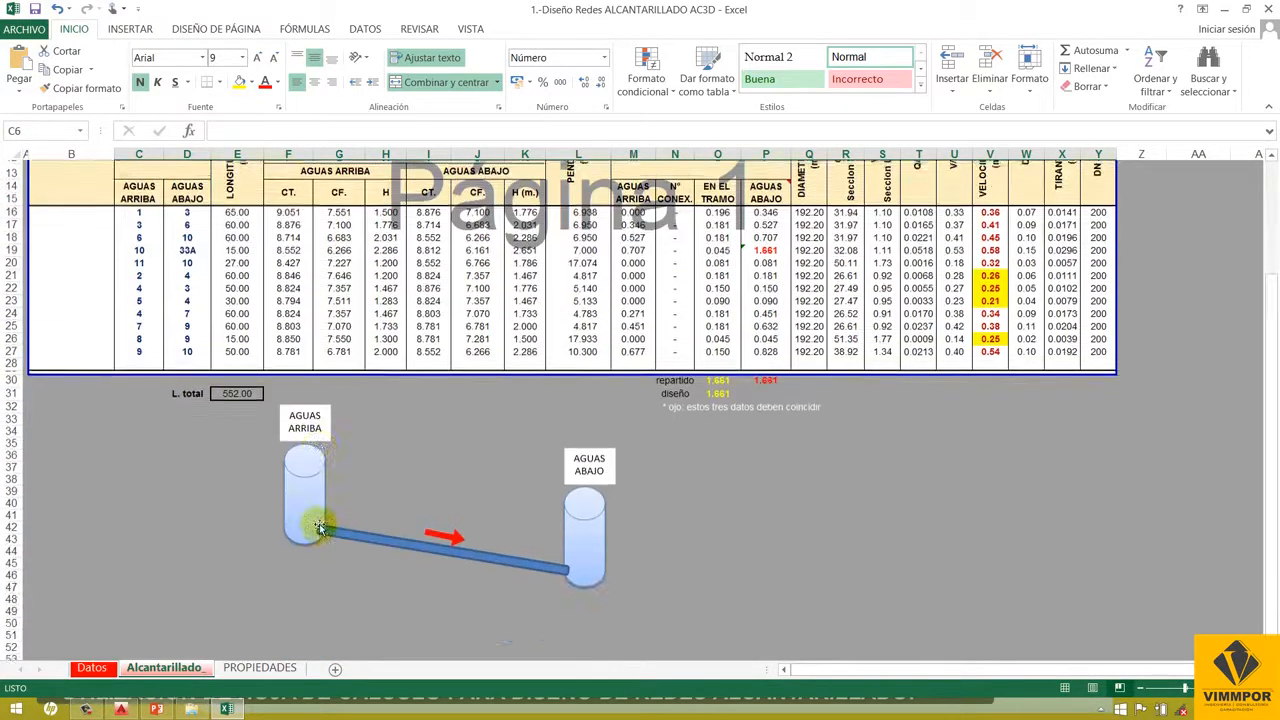
{"action": "scroll", "coordinate": [320, 524], "scroll_direction": "up", "scroll_amount": 3}
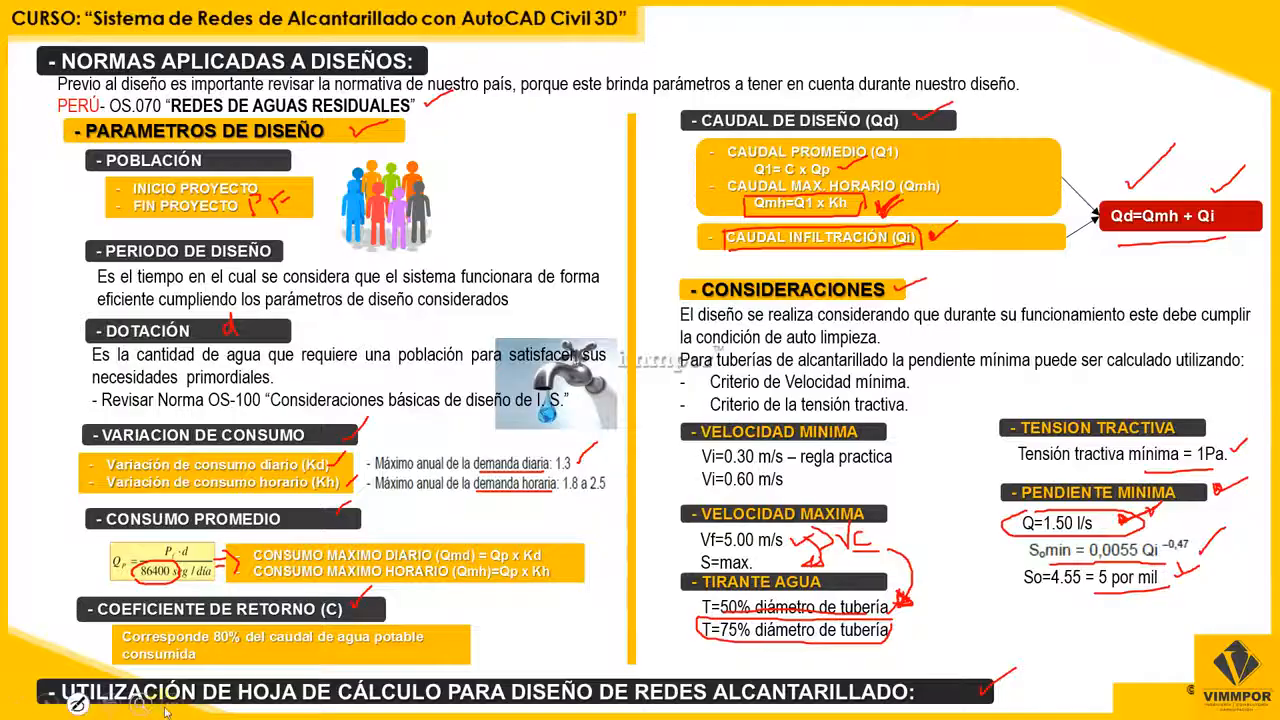
- Switch to the PowerPoint slideshow, advance to the 1.3 topography slide, and ink check marks beside its title and VISITA DE CAMPO
{"action": "left_click", "coordinate": [156, 709]}
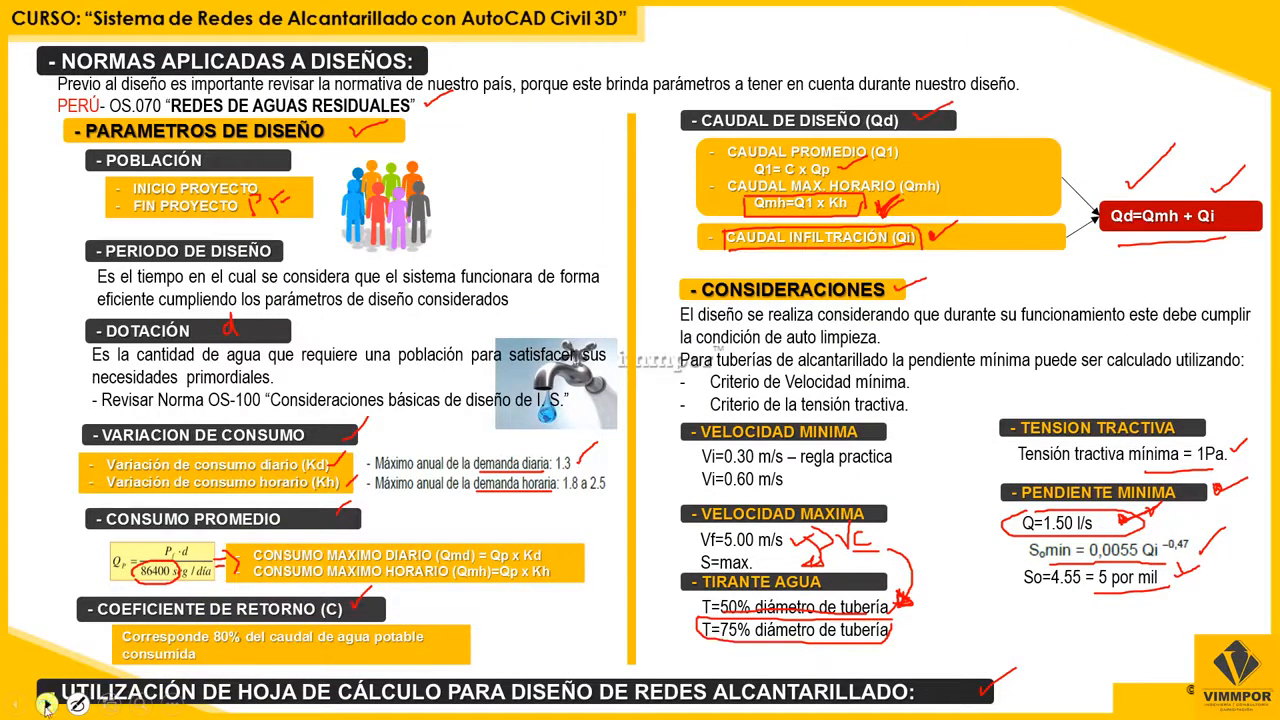
{"action": "left_click", "coordinate": [46, 705]}
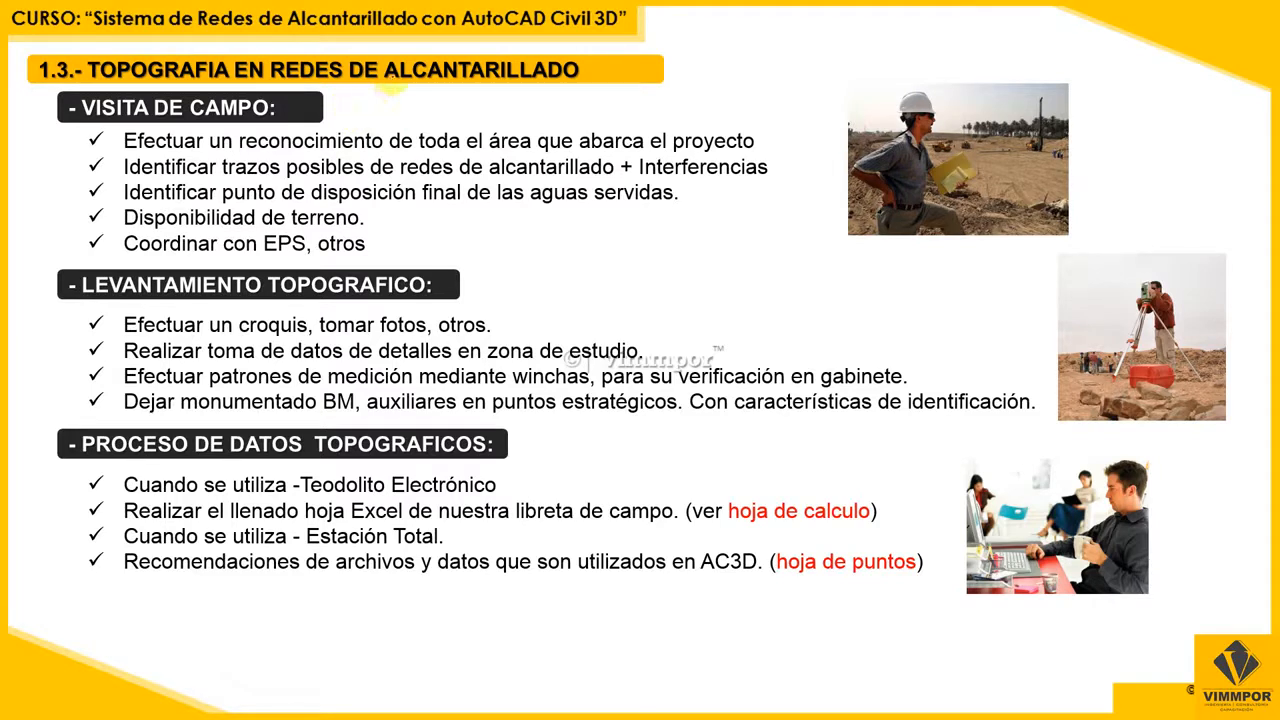
{"action": "left_click_drag", "start_coordinate": [594, 67], "coordinate": [651, 48]}
{"action": "left_click_drag", "start_coordinate": [311, 100], "coordinate": [340, 91]}
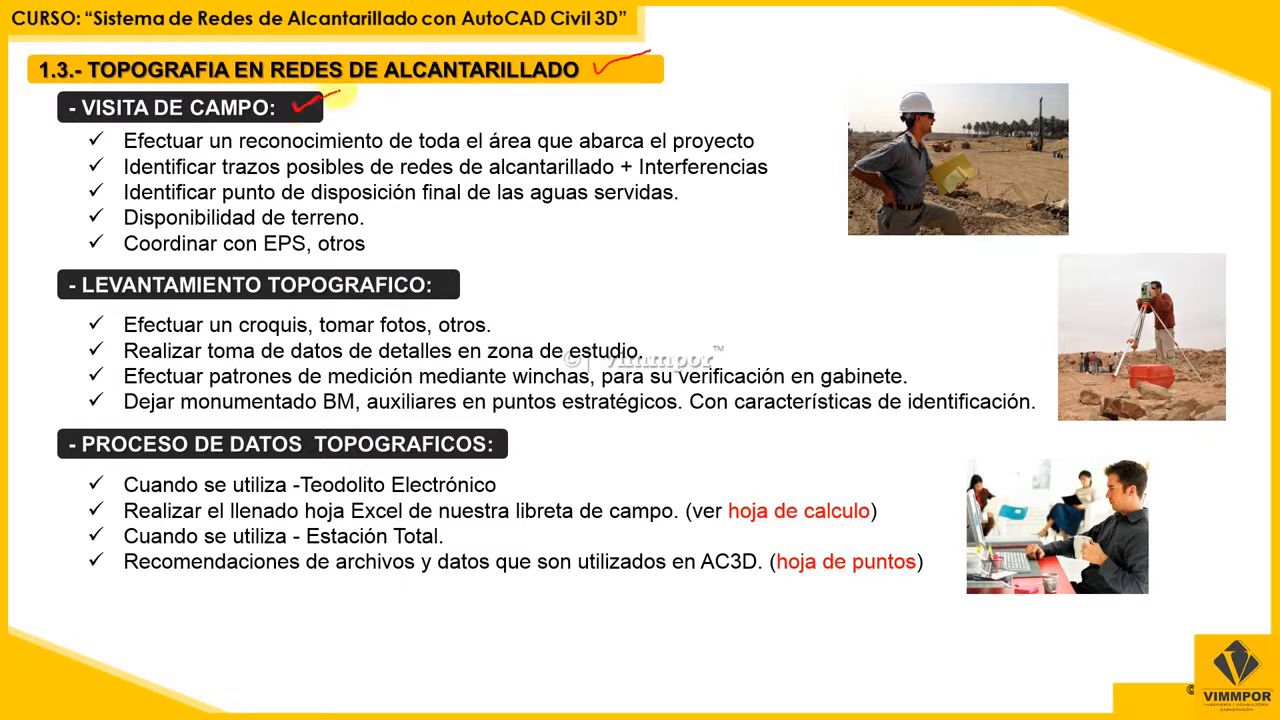
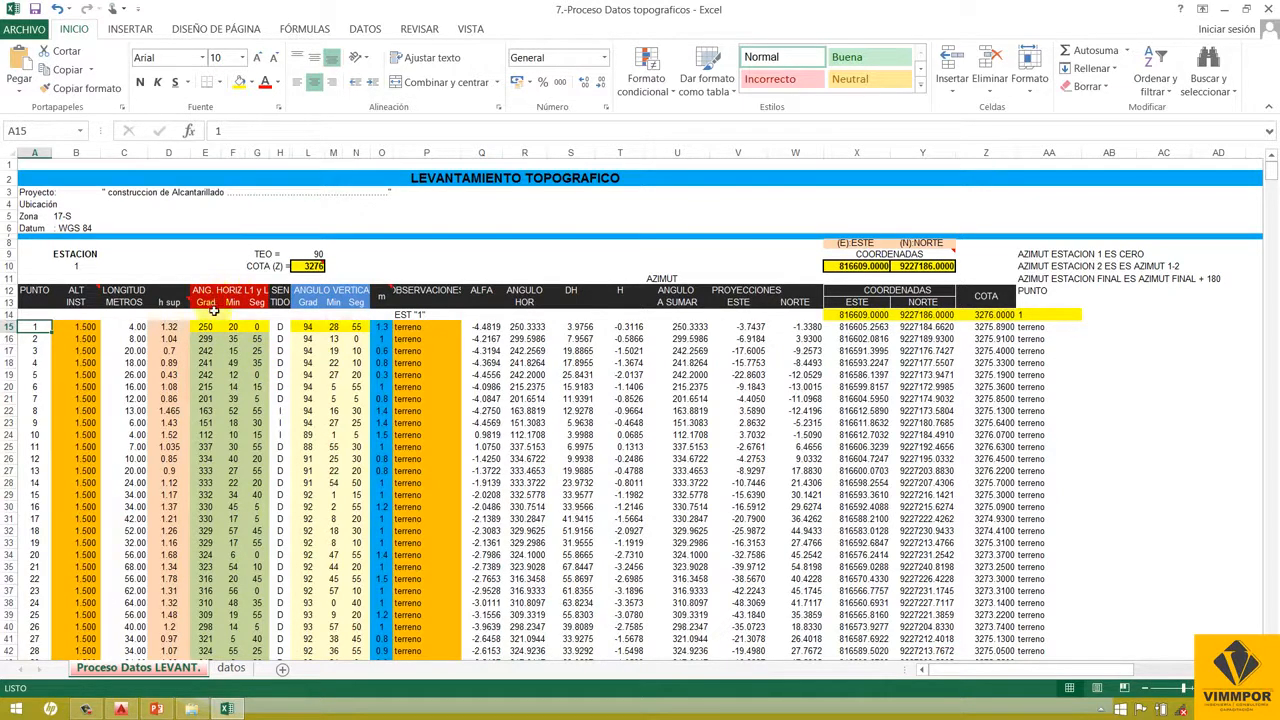
- Review the horizontal and vertical angle columns of the topographic survey sheet and the terreno observations in P15:P33
{"action": "left_click_drag", "start_coordinate": [205, 327], "coordinate": [262, 325]}
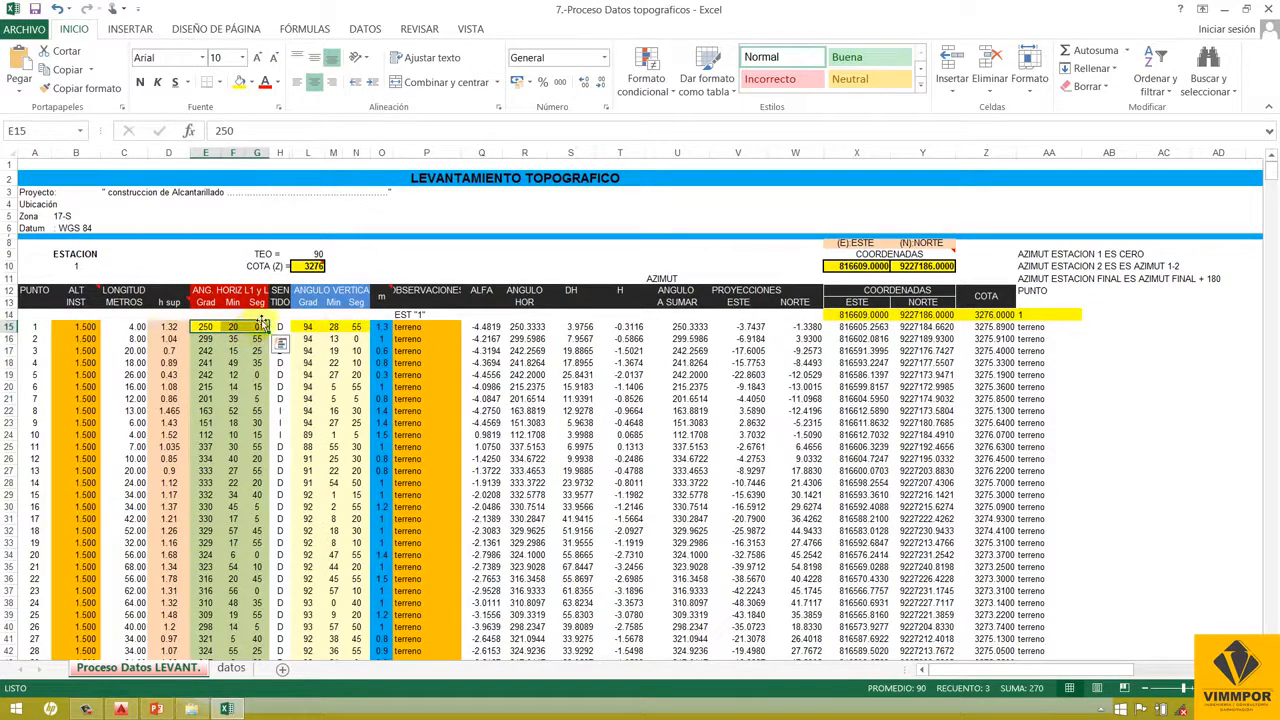
{"action": "left_click_drag", "start_coordinate": [201, 290], "coordinate": [367, 330]}
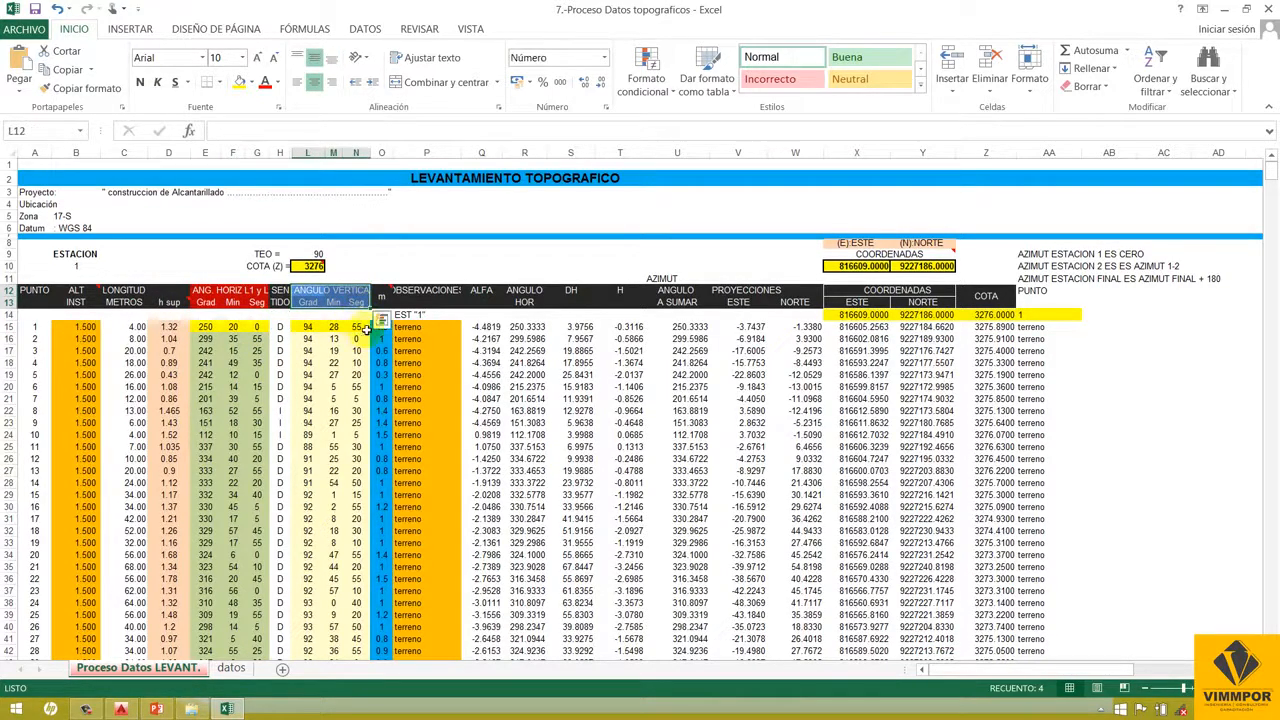
{"action": "left_click", "coordinate": [404, 326]}
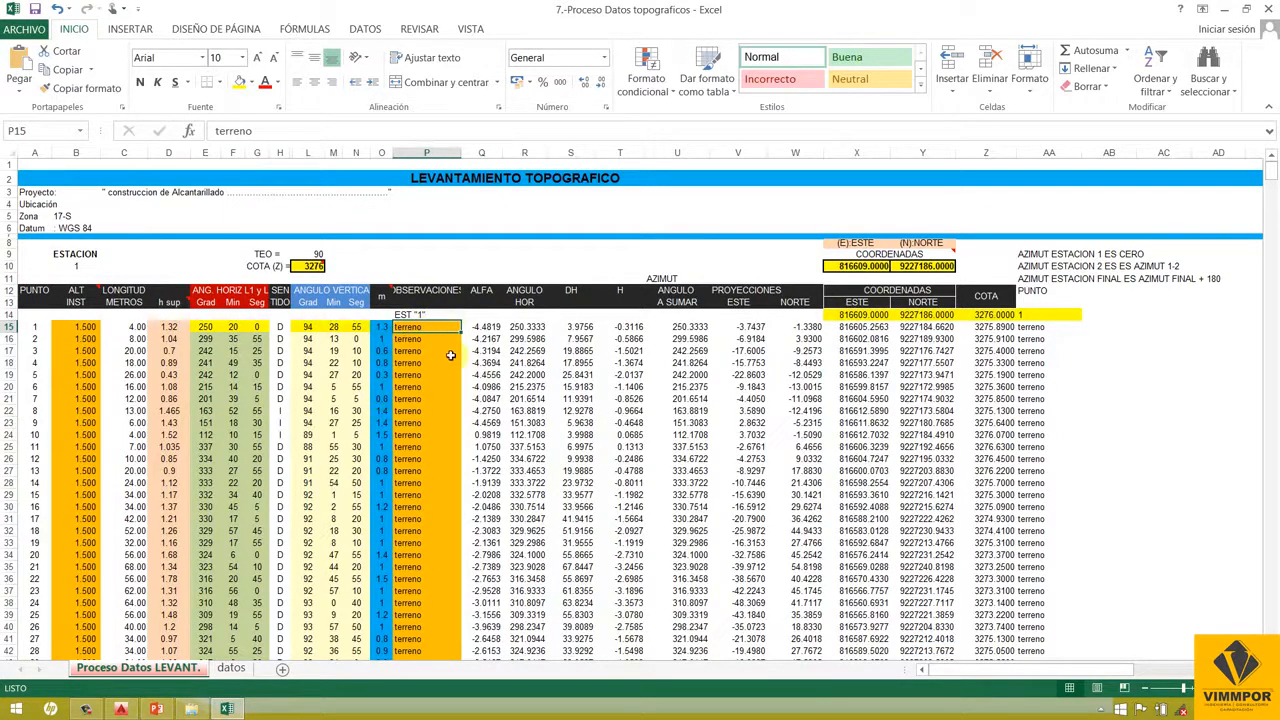
{"action": "left_click", "coordinate": [405, 340]}
{"action": "key", "text": "shift+Down"}
{"action": "key", "text": "shift+Down"}
{"action": "key", "text": "shift+Down"}
{"action": "key", "text": "shift+Down"}
{"action": "key", "text": "shift+Down"}
{"action": "key", "text": "shift+Down"}
{"action": "key", "text": "shift+Down"}
{"action": "key", "text": "shift+Down"}
{"action": "key", "text": "shift+Down"}
{"action": "key", "text": "shift+Down"}
{"action": "key", "text": "shift+Down"}
{"action": "key", "text": "shift+Down"}
{"action": "key", "text": "shift+Down"}
{"action": "key", "text": "shift+Down"}
{"action": "key", "text": "shift+Down"}
{"action": "key", "text": "shift+Down"}
{"action": "key", "text": "shift+Down"}
{"action": "key", "text": "shift+Down"}
{"action": "key", "text": "shift+Down"}
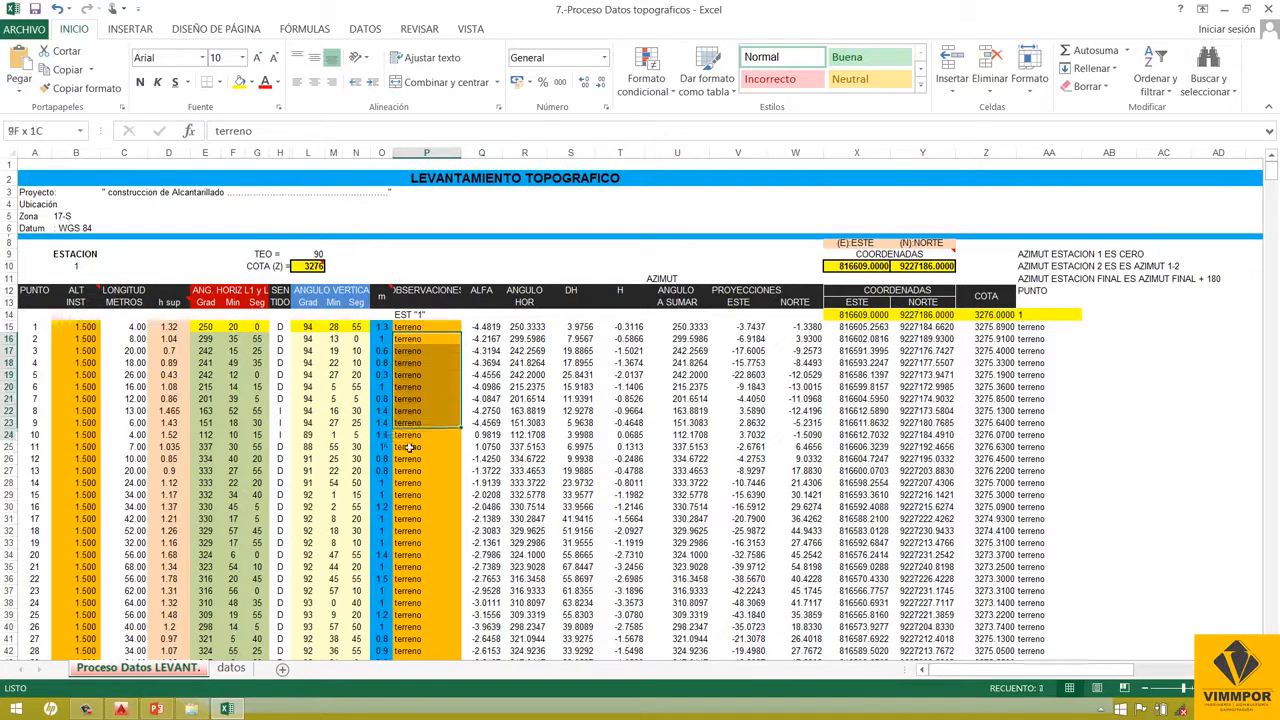
{"action": "left_click_drag", "start_coordinate": [409, 327], "coordinate": [411, 544]}
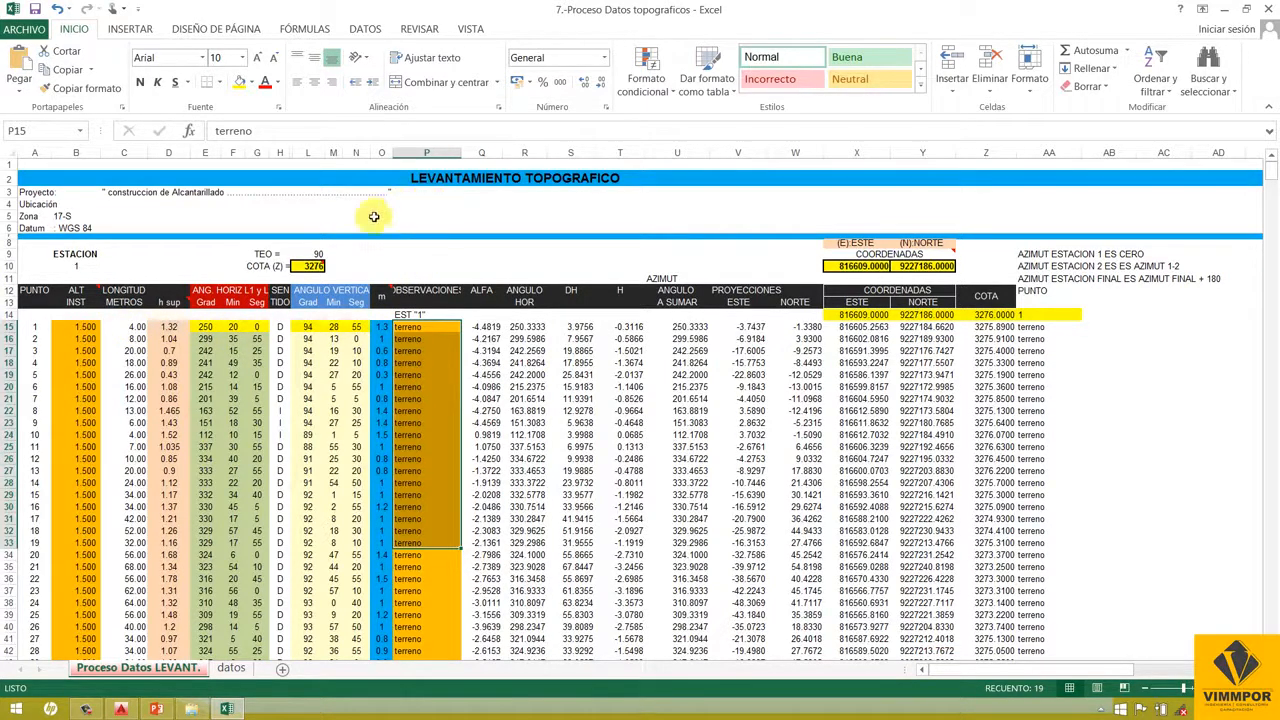
- Check the station's COTA (Z) value in L10 and its east and north coordinates in X10:Y10
{"action": "left_click", "coordinate": [312, 266]}
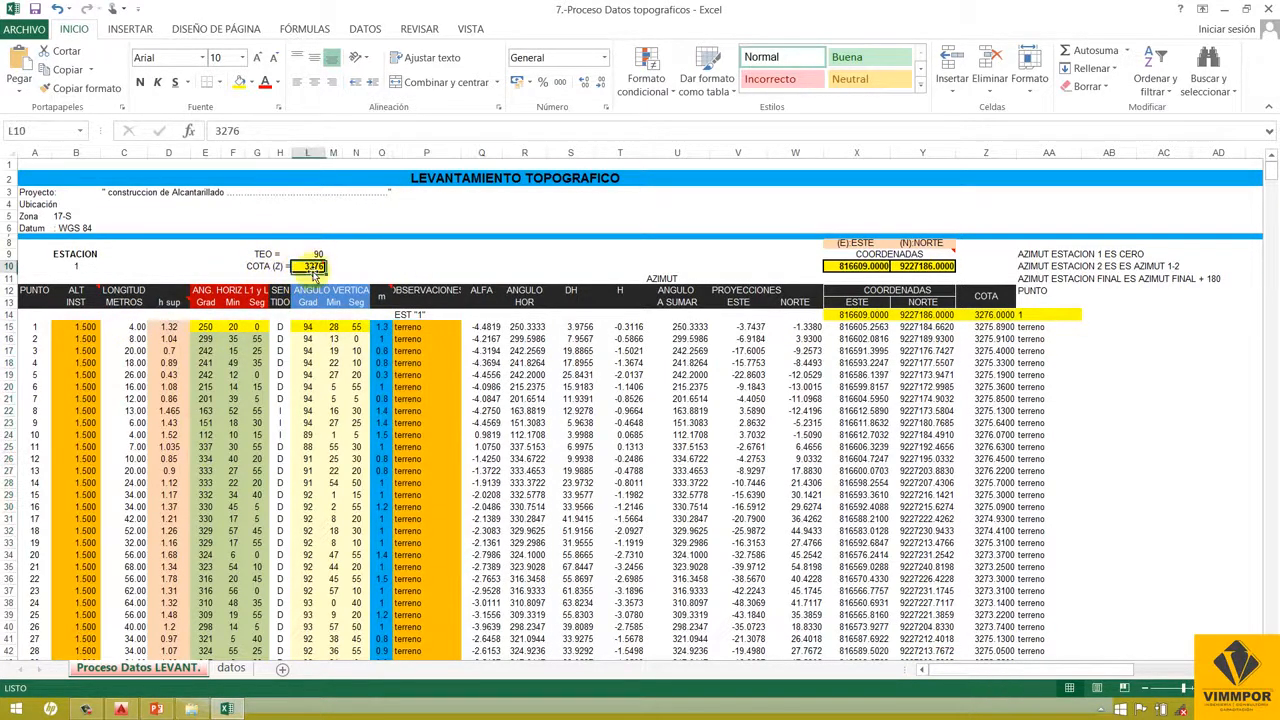
{"action": "mouse_move", "coordinate": [311, 266]}
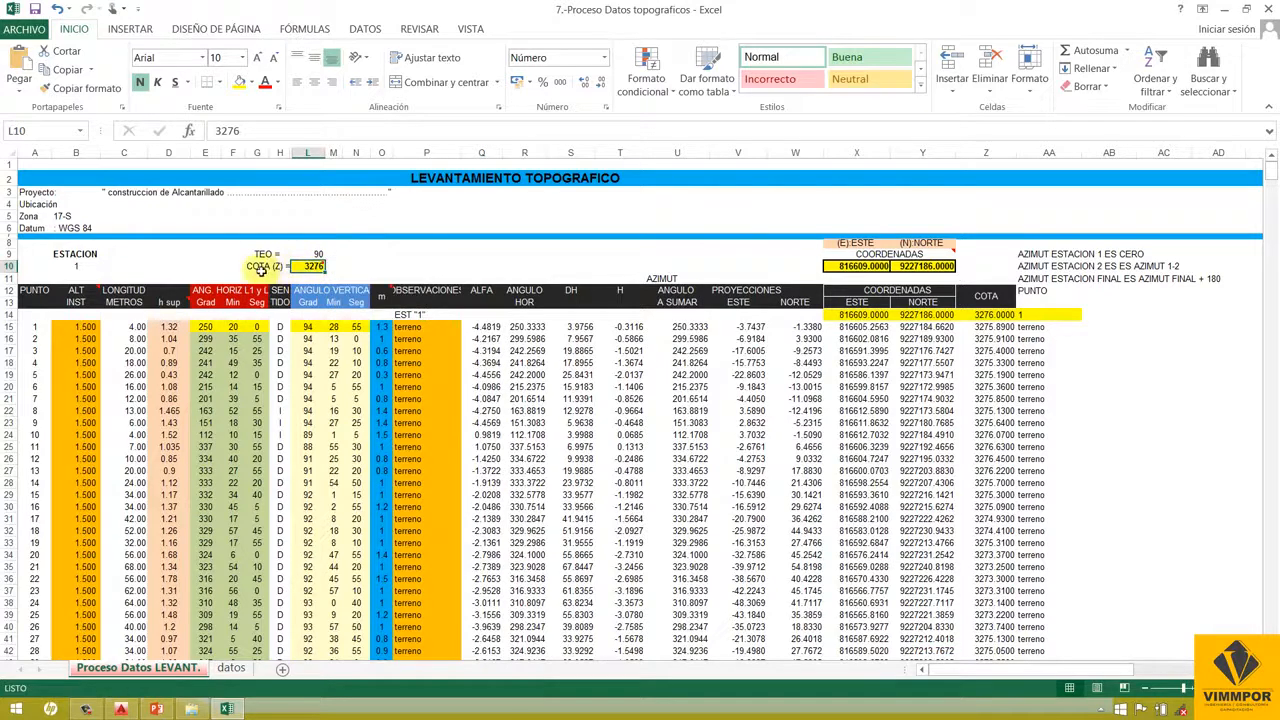
{"action": "left_click", "coordinate": [519, 260]}
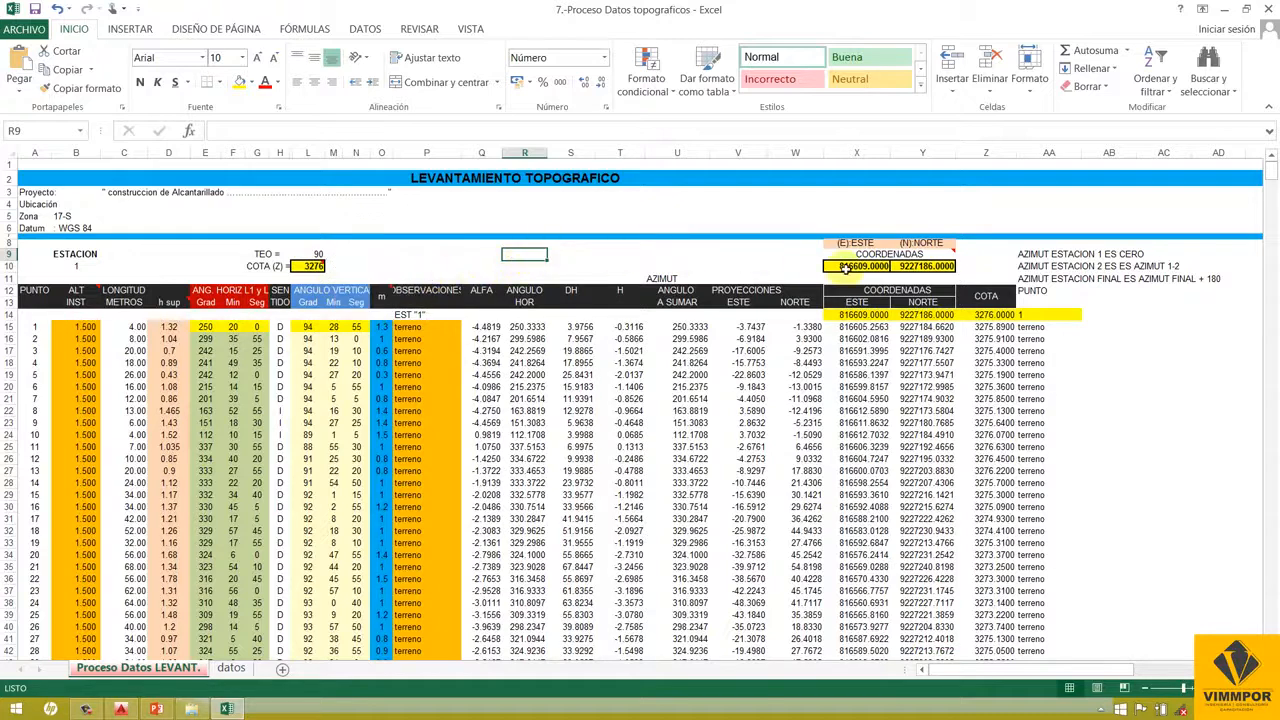
{"action": "left_click_drag", "start_coordinate": [843, 265], "coordinate": [900, 266]}
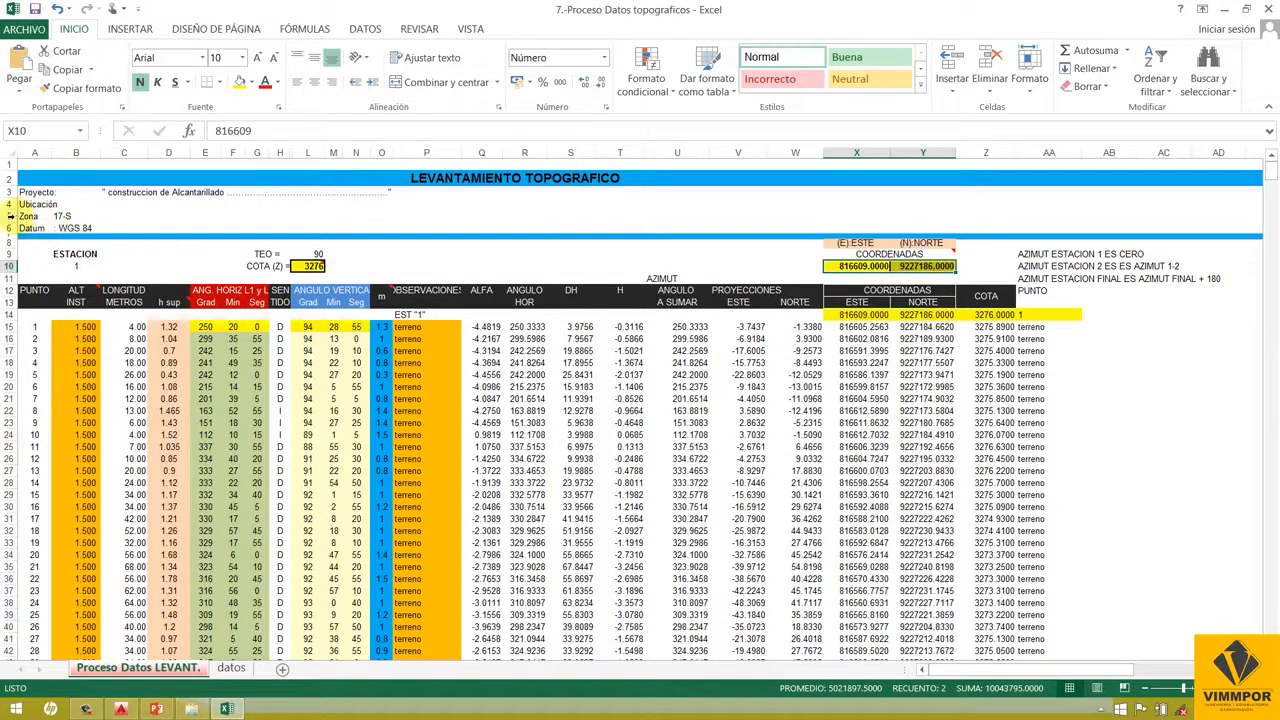
- Review the survey's Zona and Datum entries in rows 5 and 6, ending on the station's east coordinate in X10
{"action": "left_click", "coordinate": [29, 216]}
{"action": "left_click", "coordinate": [60, 216]}
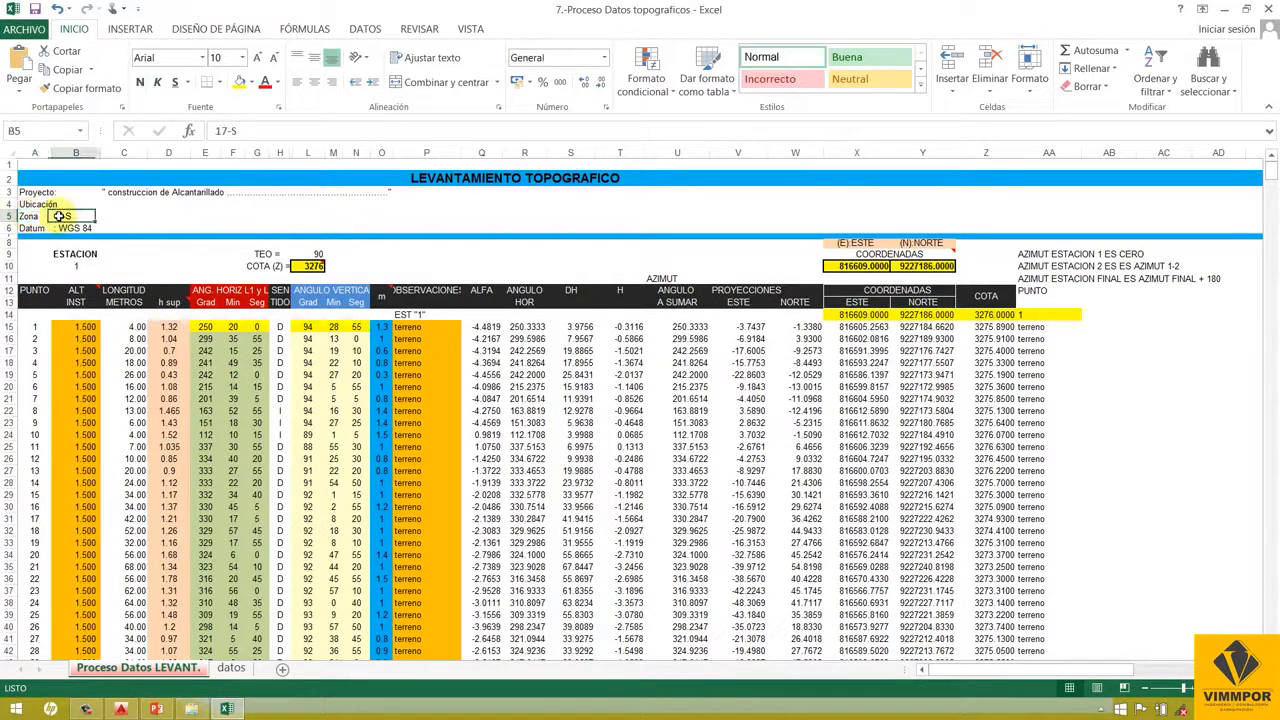
{"action": "left_click", "coordinate": [7, 216]}
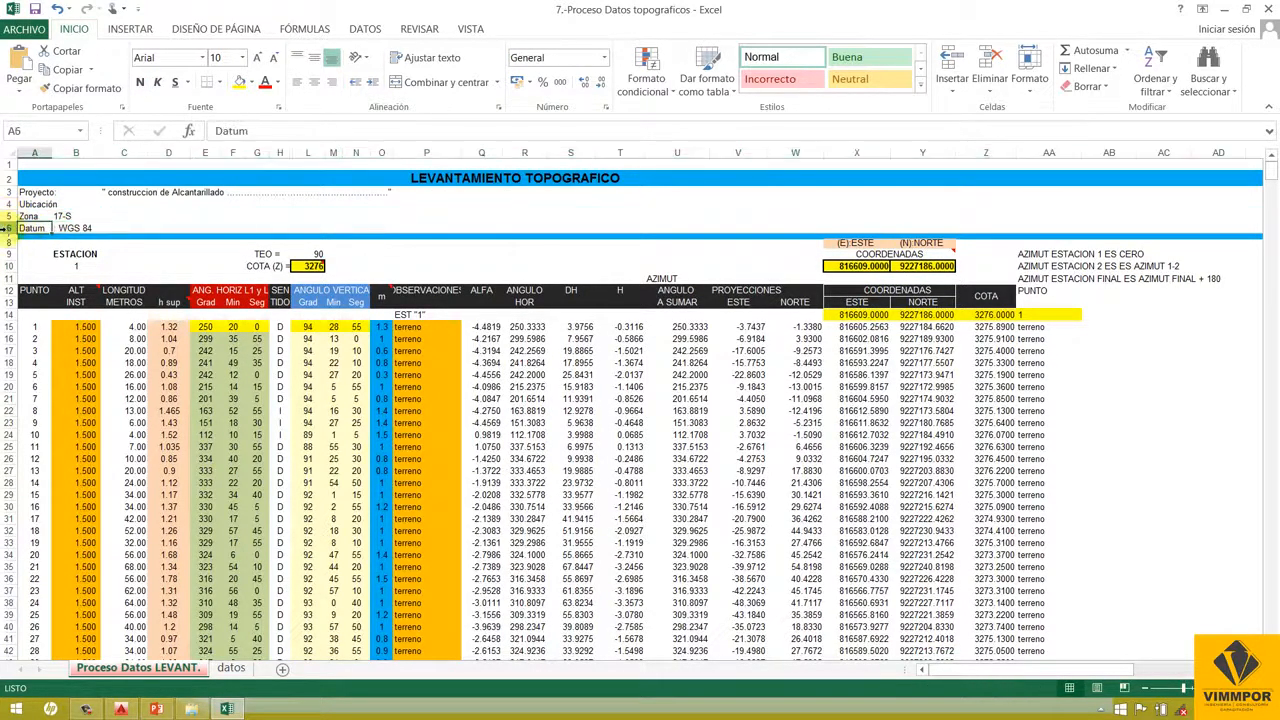
{"action": "left_click_drag", "start_coordinate": [7, 216], "coordinate": [5, 228]}
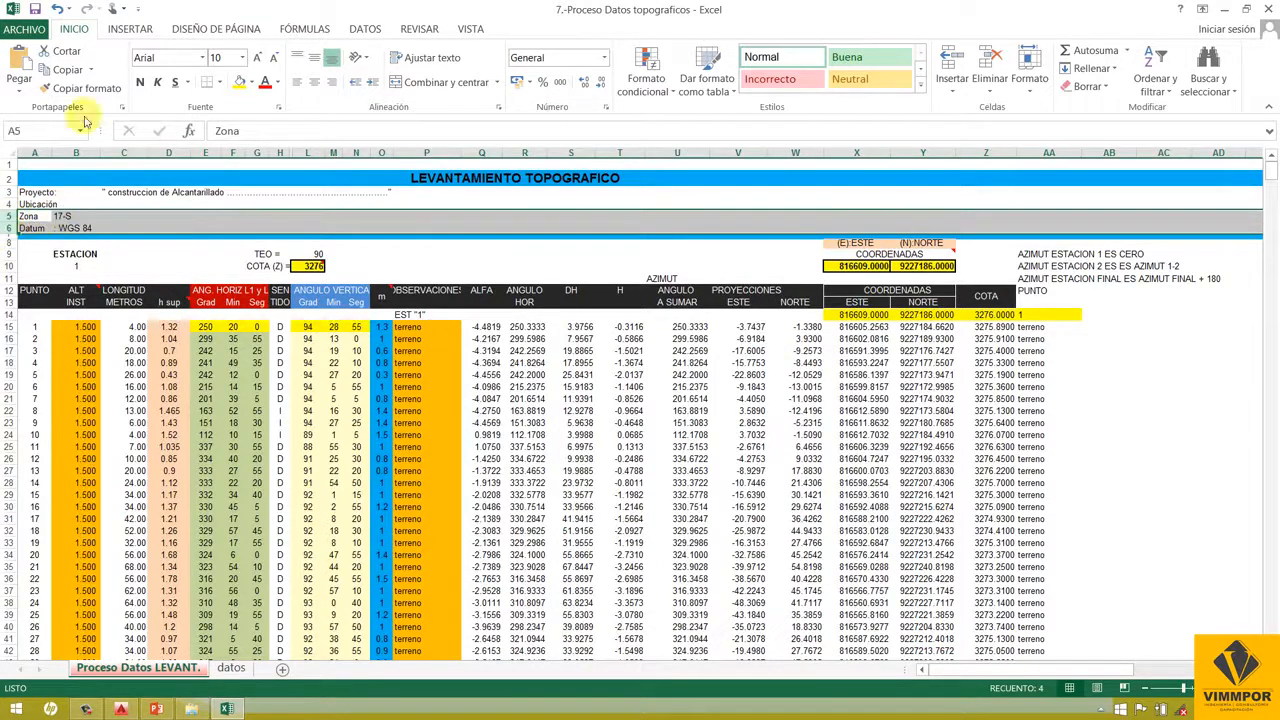
{"action": "left_click", "coordinate": [61, 217]}
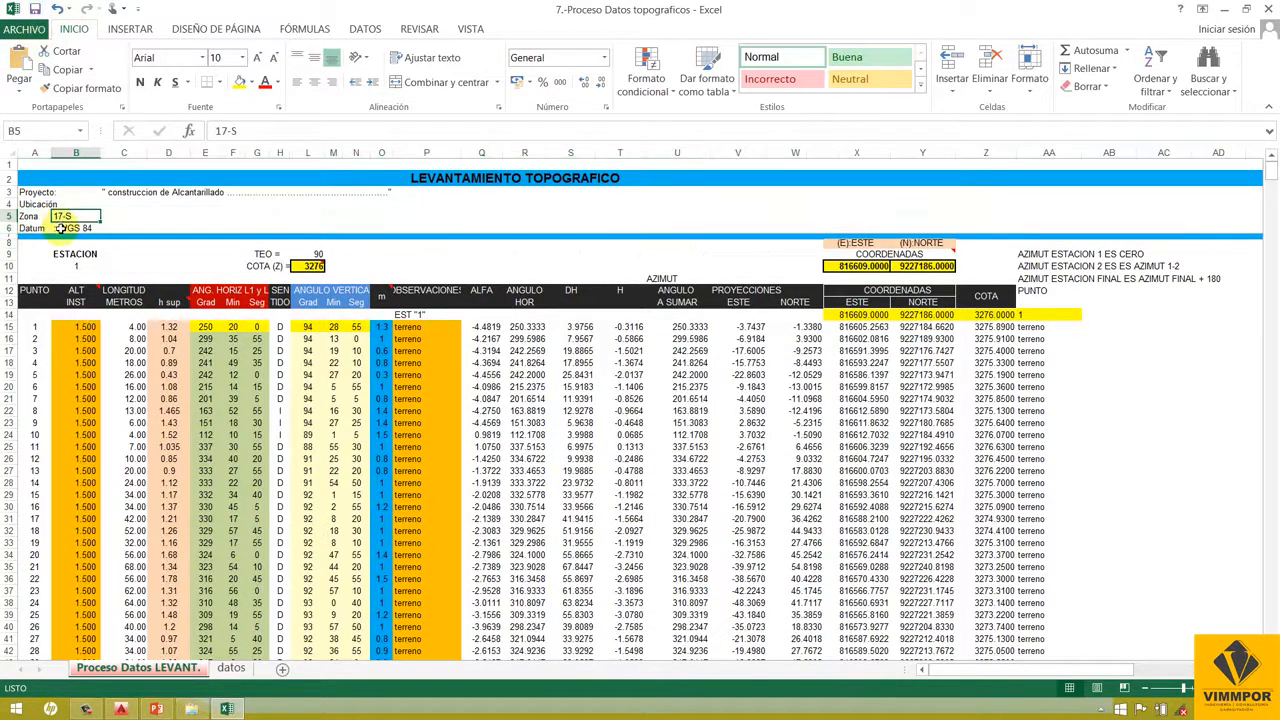
{"action": "left_click", "coordinate": [60, 228]}
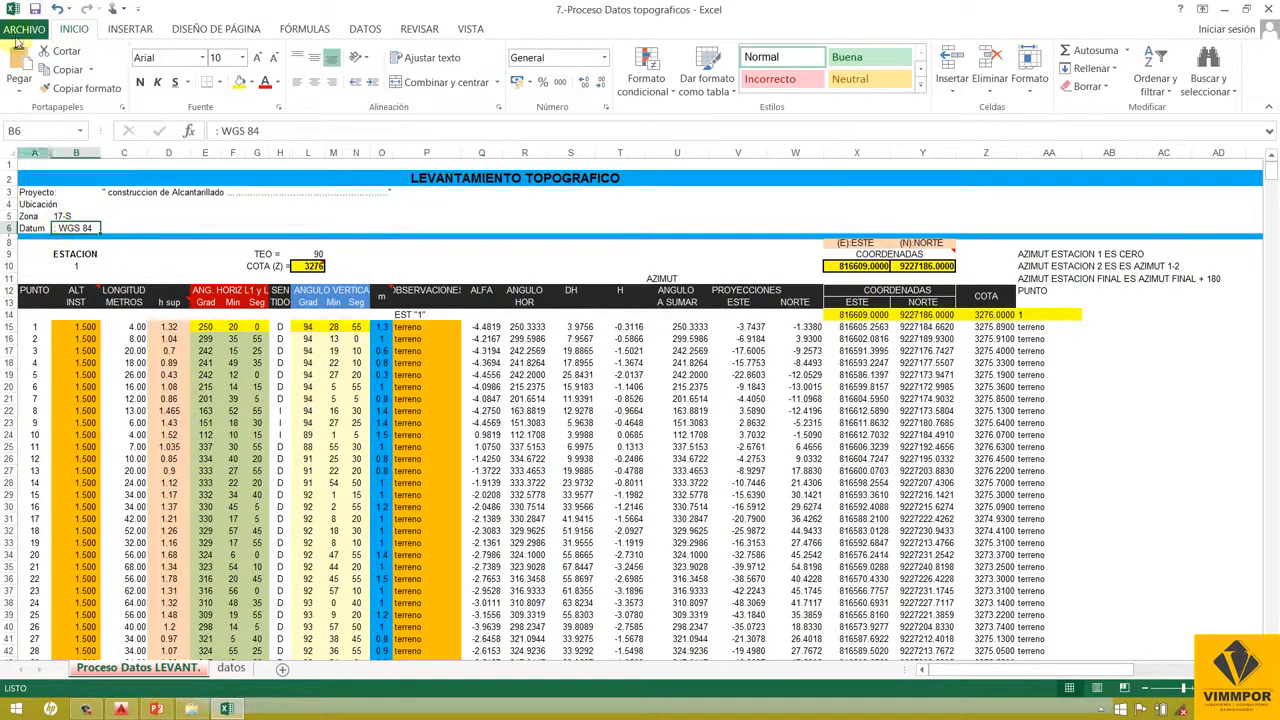
{"action": "left_click", "coordinate": [55, 217]}
{"action": "left_click", "coordinate": [58, 228]}
{"action": "left_click", "coordinate": [62, 217]}
{"action": "left_click", "coordinate": [62, 228]}
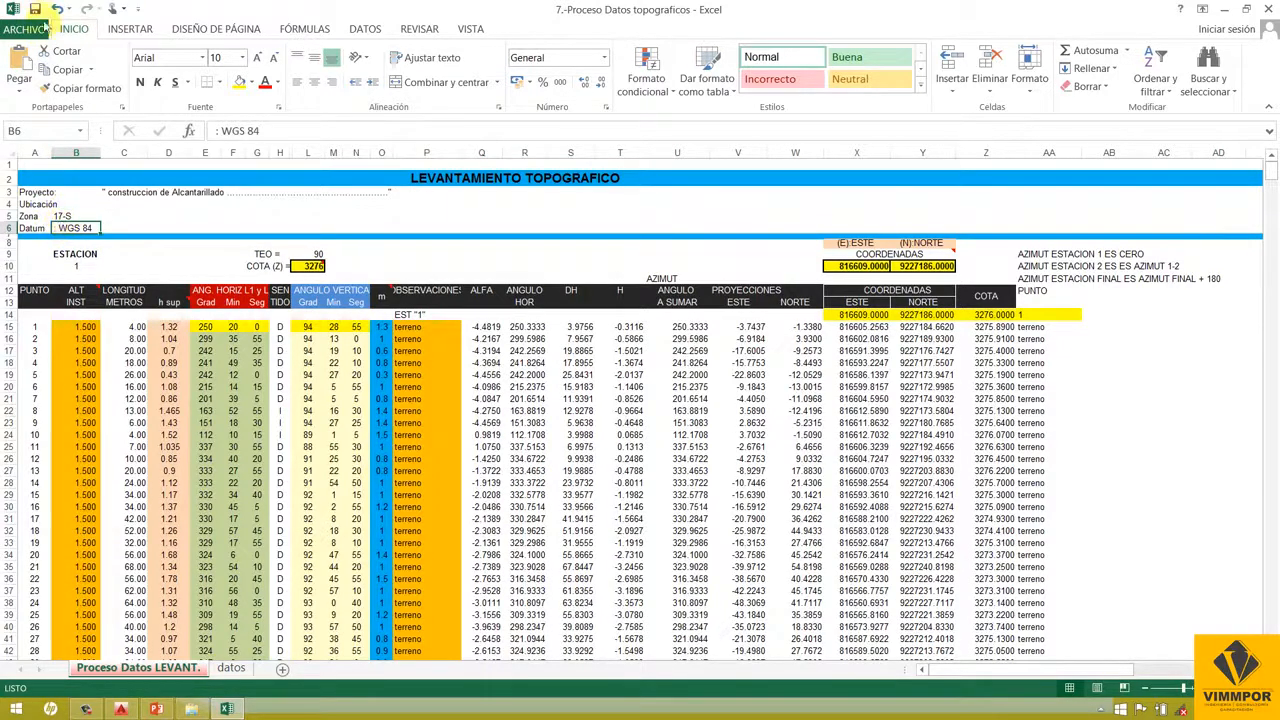
{"action": "left_click_drag", "start_coordinate": [6, 217], "coordinate": [6, 229]}
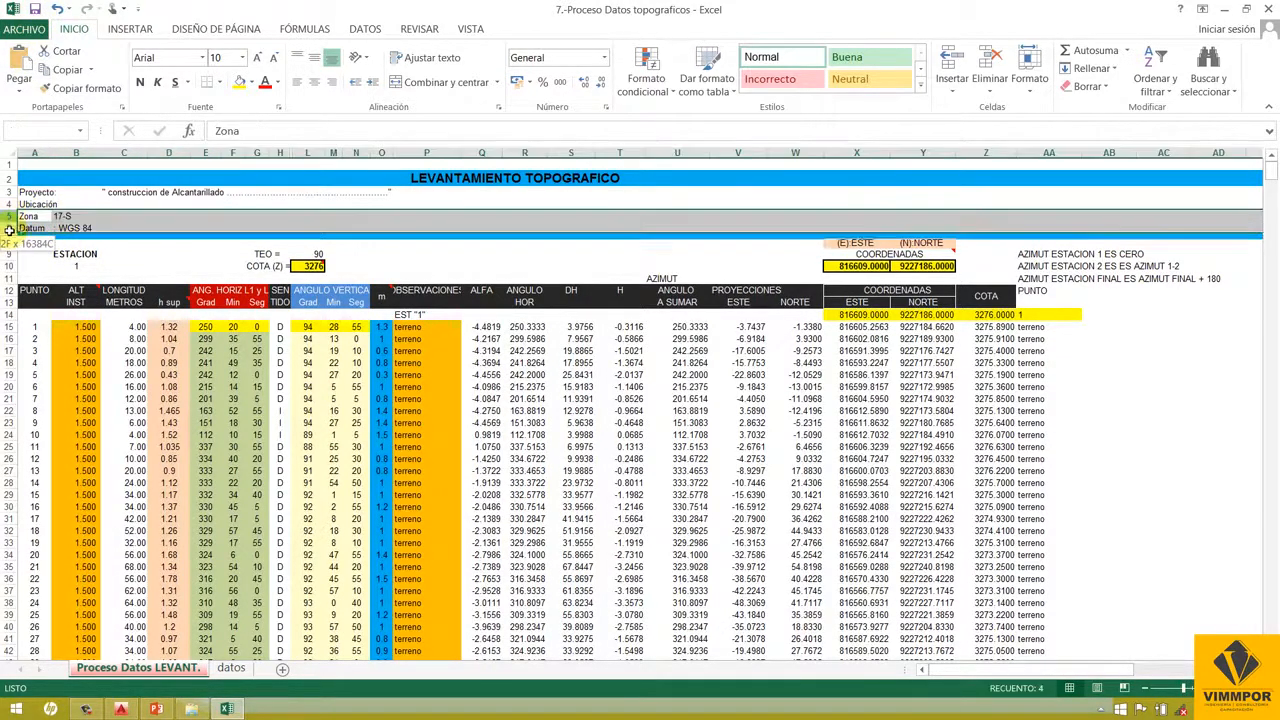
{"action": "left_click", "coordinate": [65, 217]}
{"action": "left_click", "coordinate": [70, 228]}
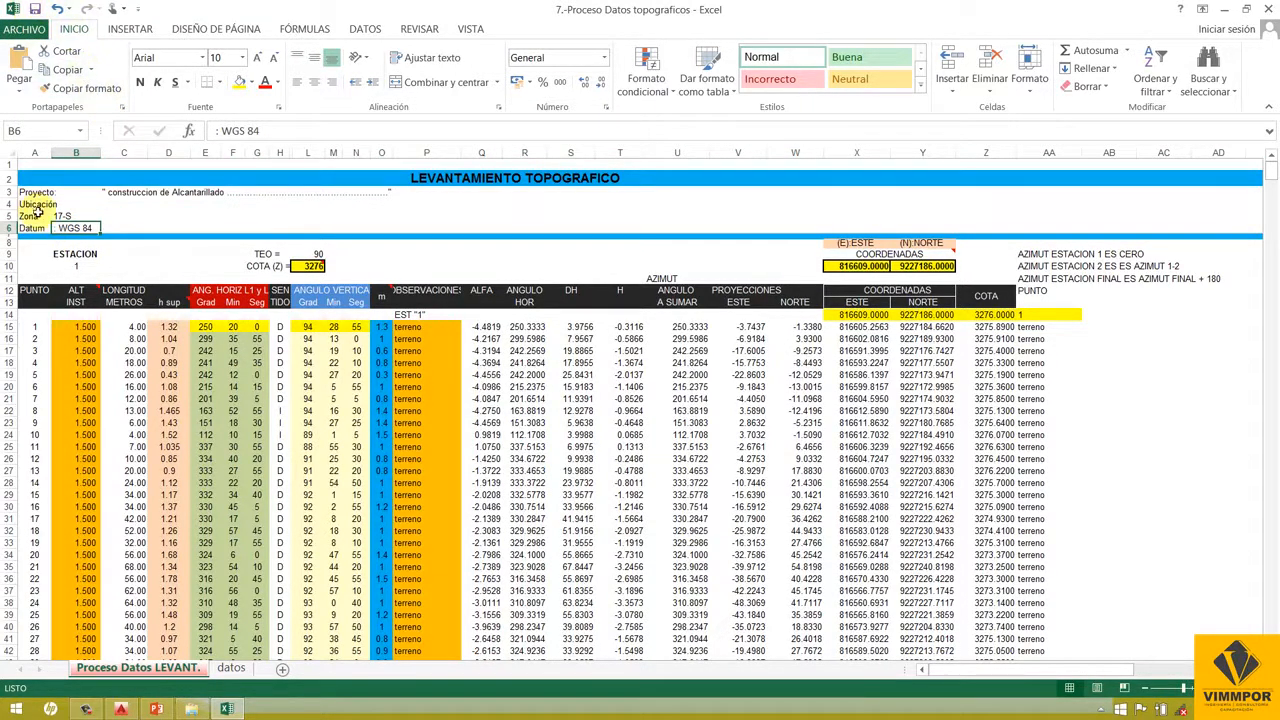
{"action": "left_click", "coordinate": [62, 215]}
{"action": "left_click", "coordinate": [64, 228]}
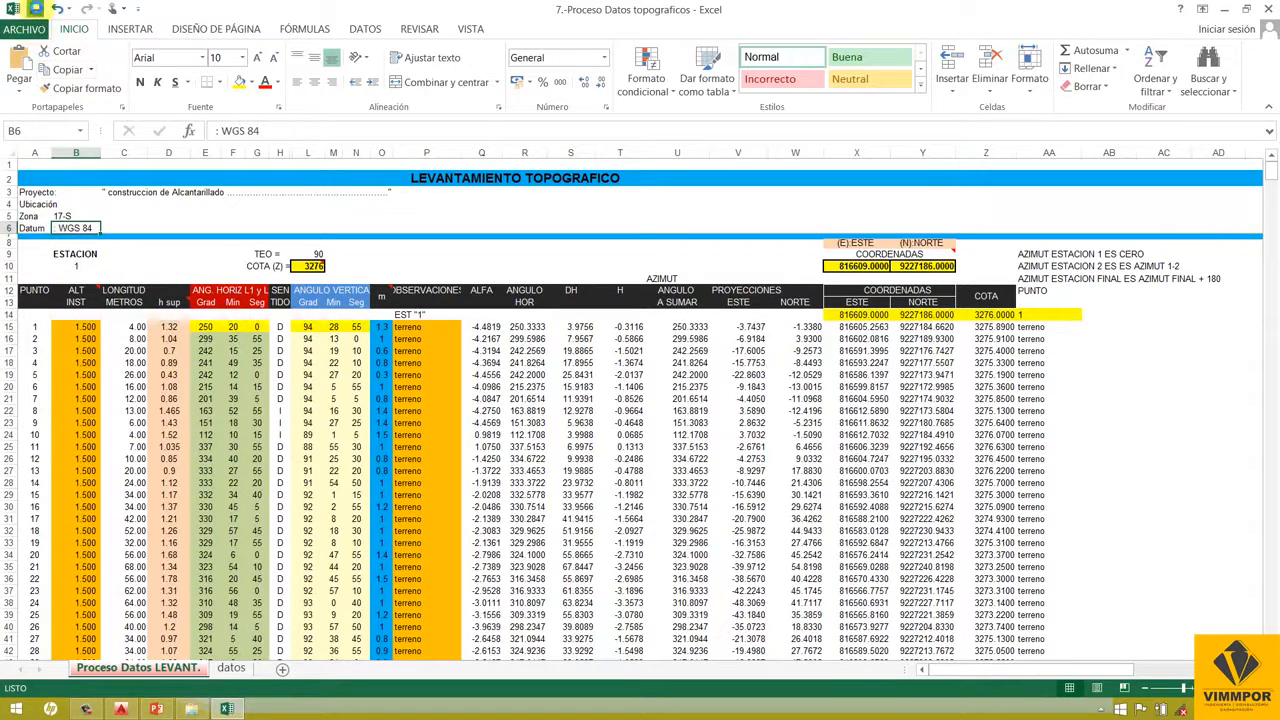
{"action": "left_click", "coordinate": [848, 267]}
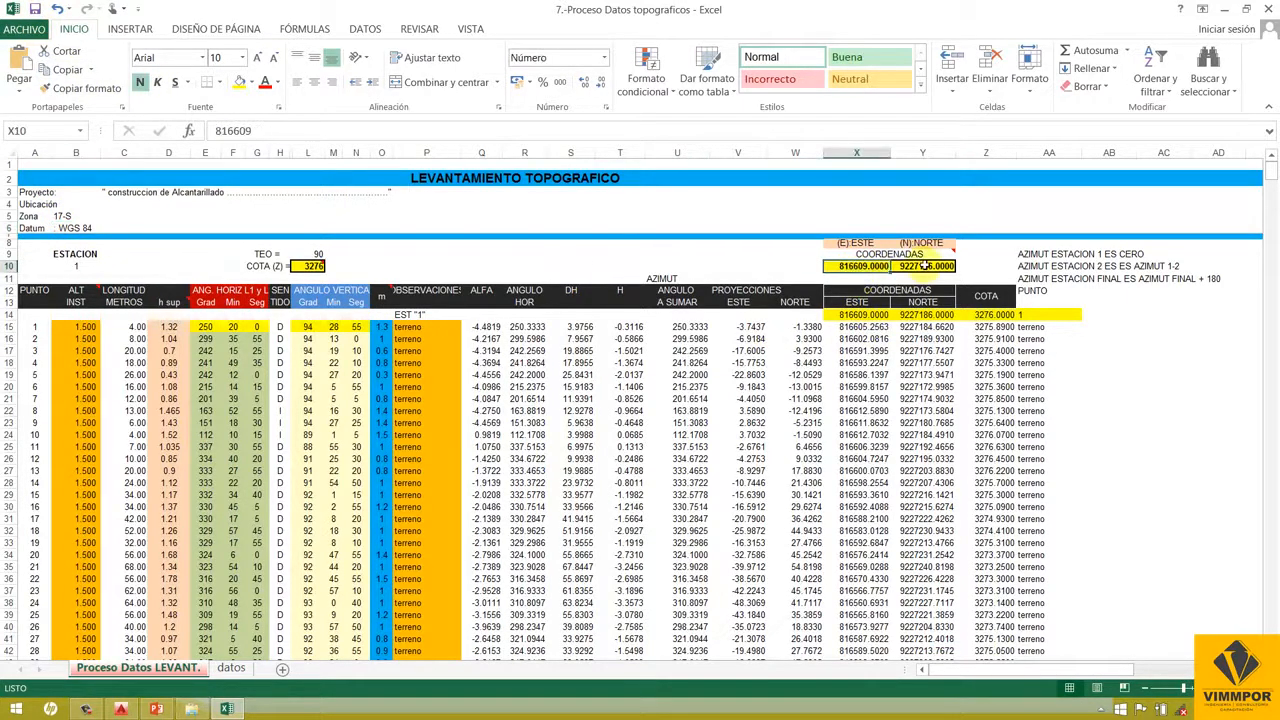
- Check station 1's north coordinate in Y10 and the formula behind station 2's COTA in L54
{"action": "left_click", "coordinate": [920, 266]}
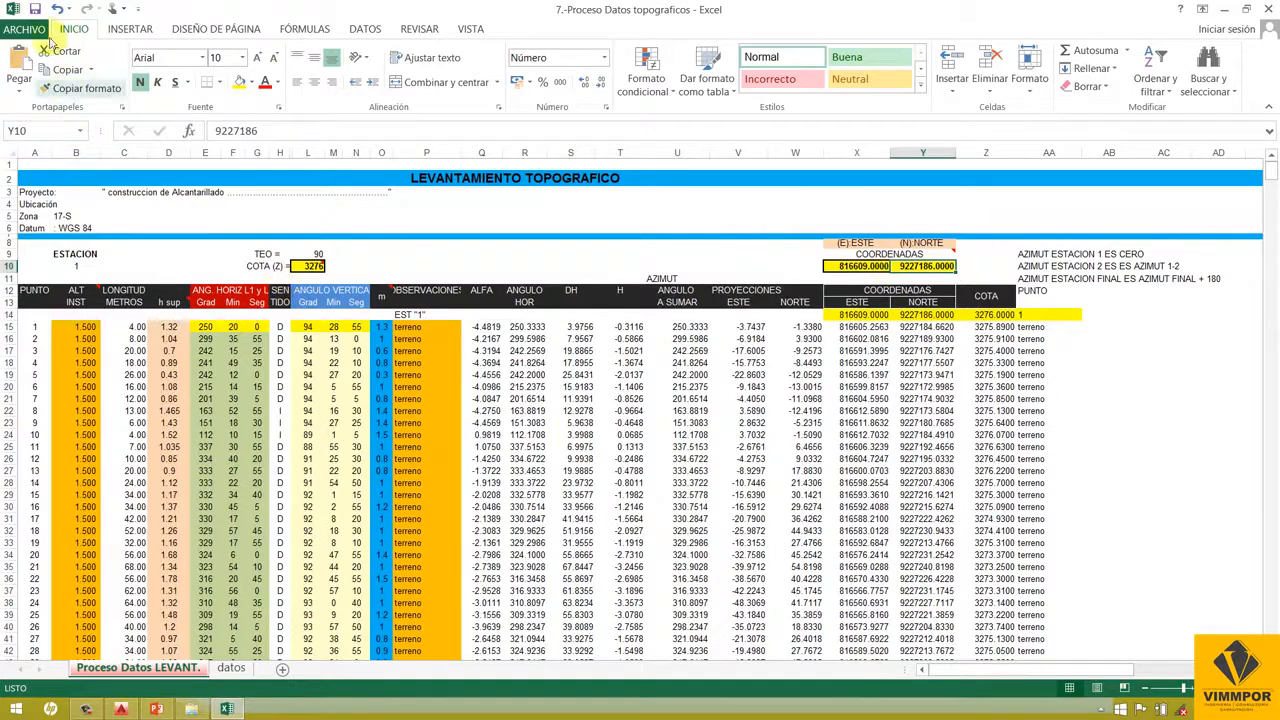
{"action": "scroll", "coordinate": [790, 320], "scroll_direction": "down", "scroll_amount": 1}
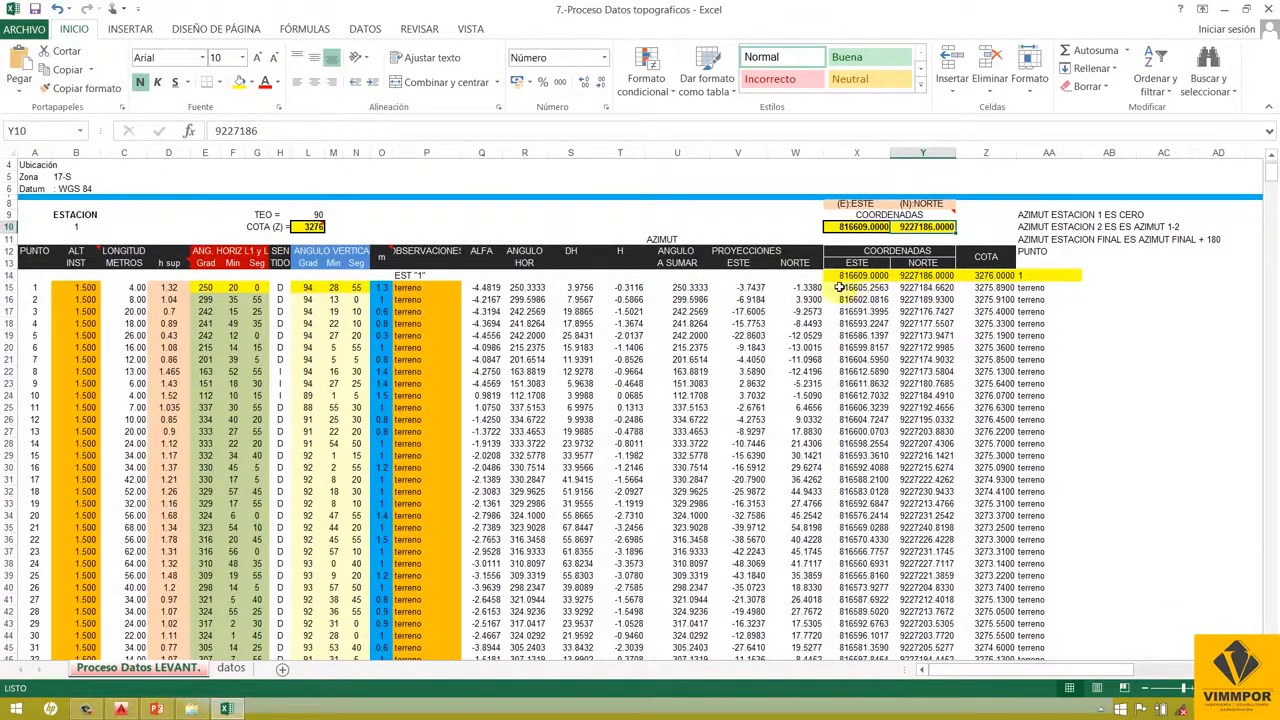
{"action": "scroll", "coordinate": [900, 288], "scroll_direction": "up", "scroll_amount": 1}
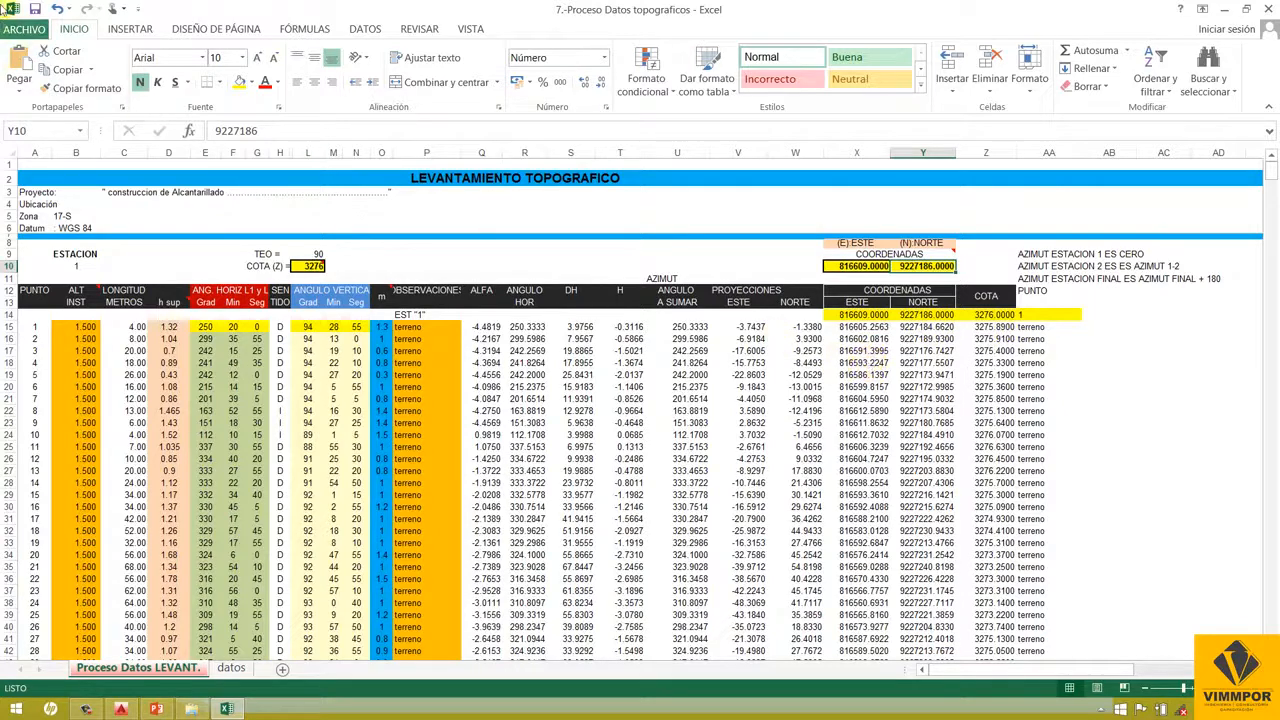
{"action": "scroll", "coordinate": [405, 322], "scroll_direction": "down", "scroll_amount": 3}
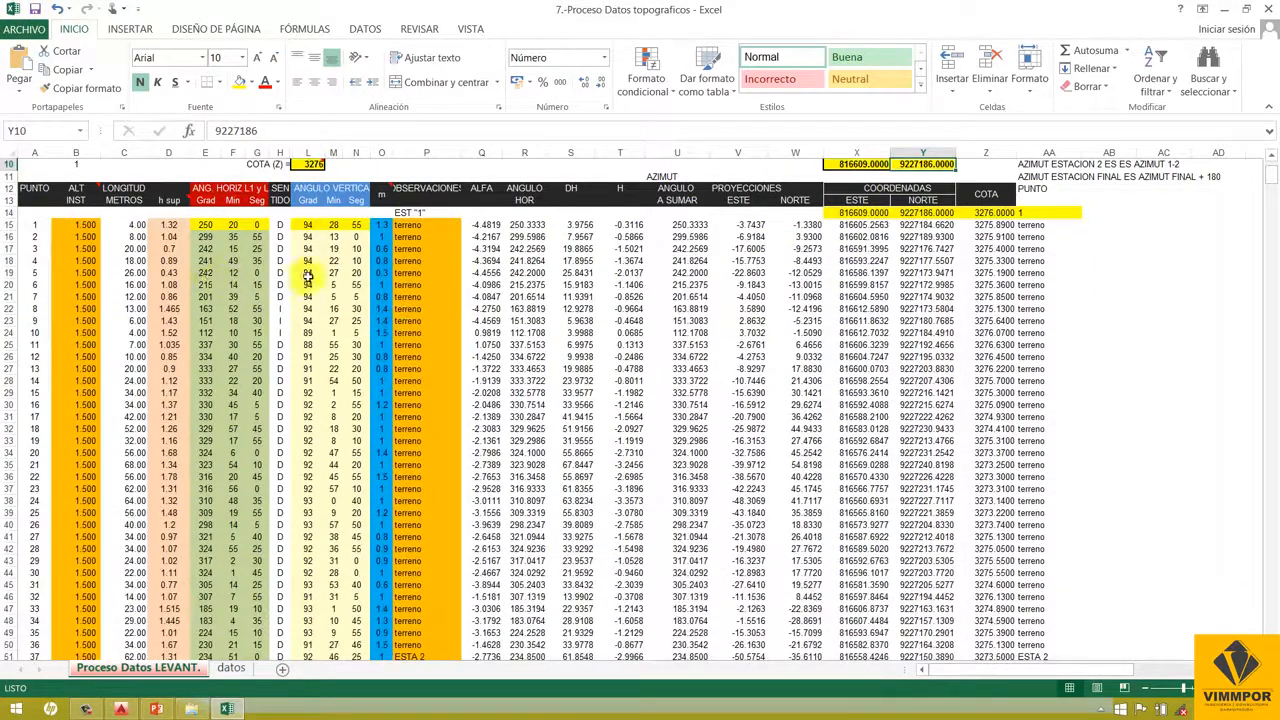
{"action": "scroll", "coordinate": [230, 280], "scroll_direction": "down", "scroll_amount": 7}
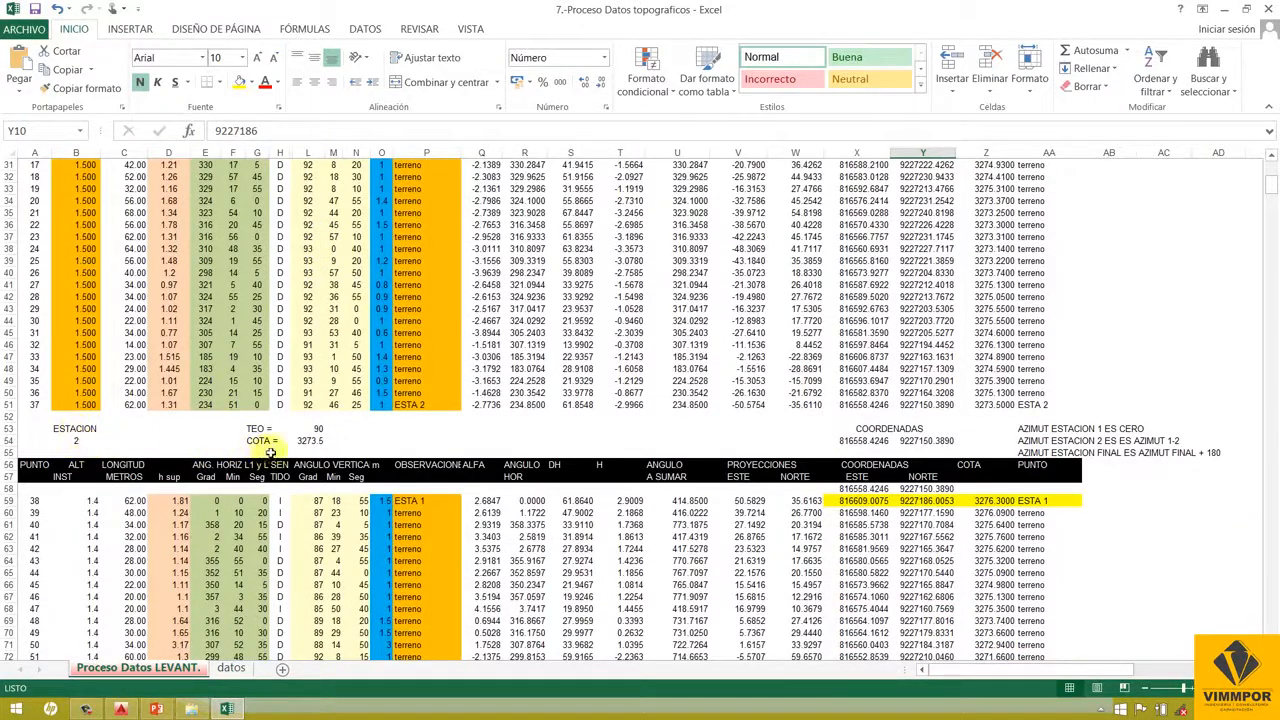
{"action": "left_click", "coordinate": [306, 441]}
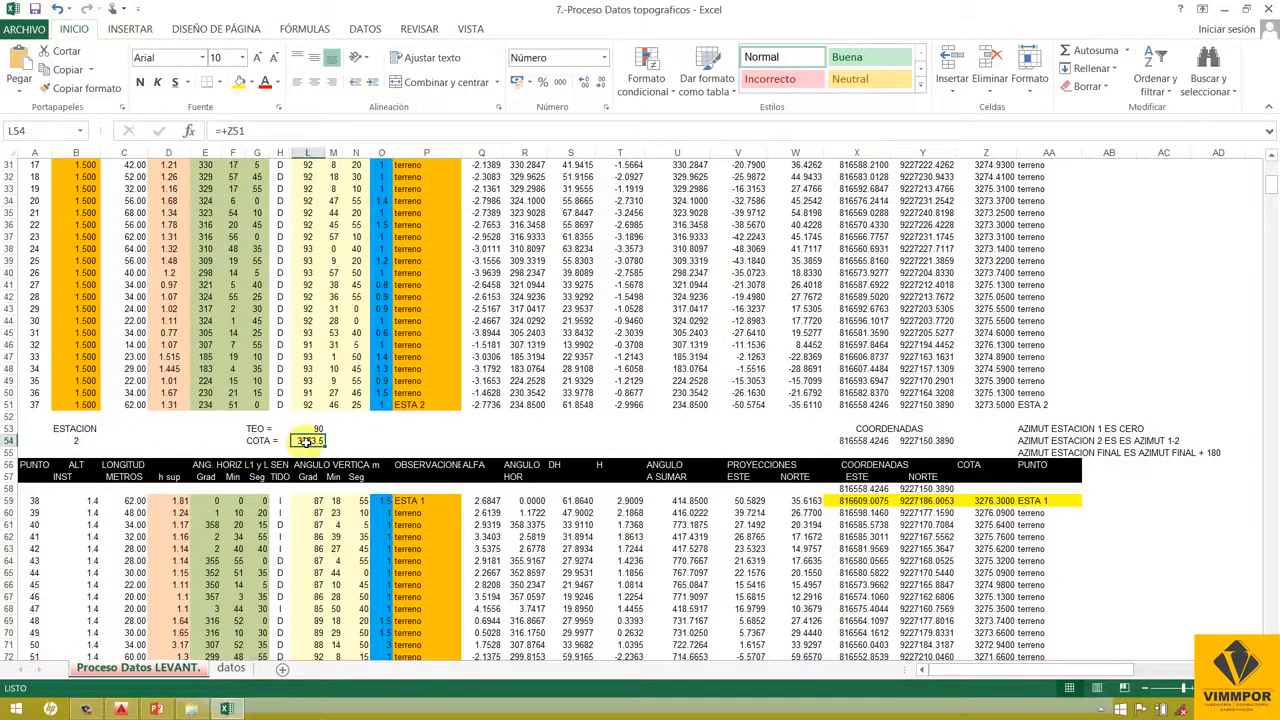
{"action": "double_click", "coordinate": [306, 441]}
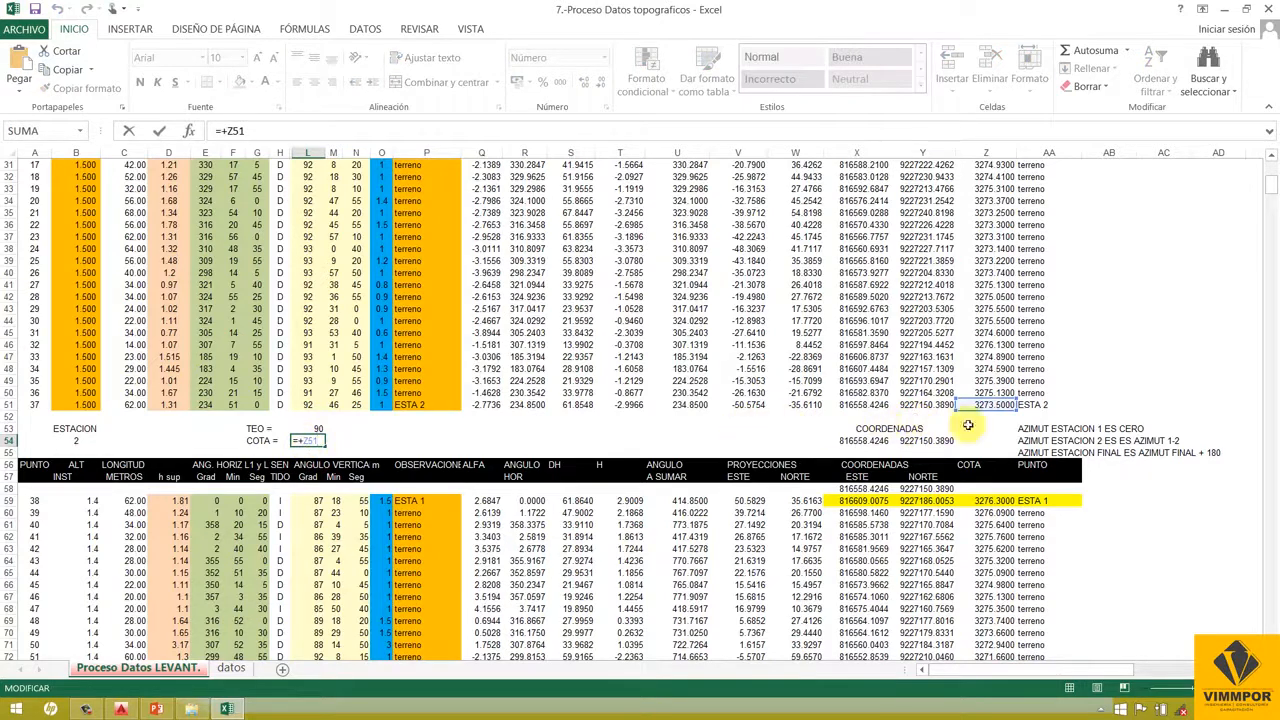
{"action": "key", "text": "Escape"}
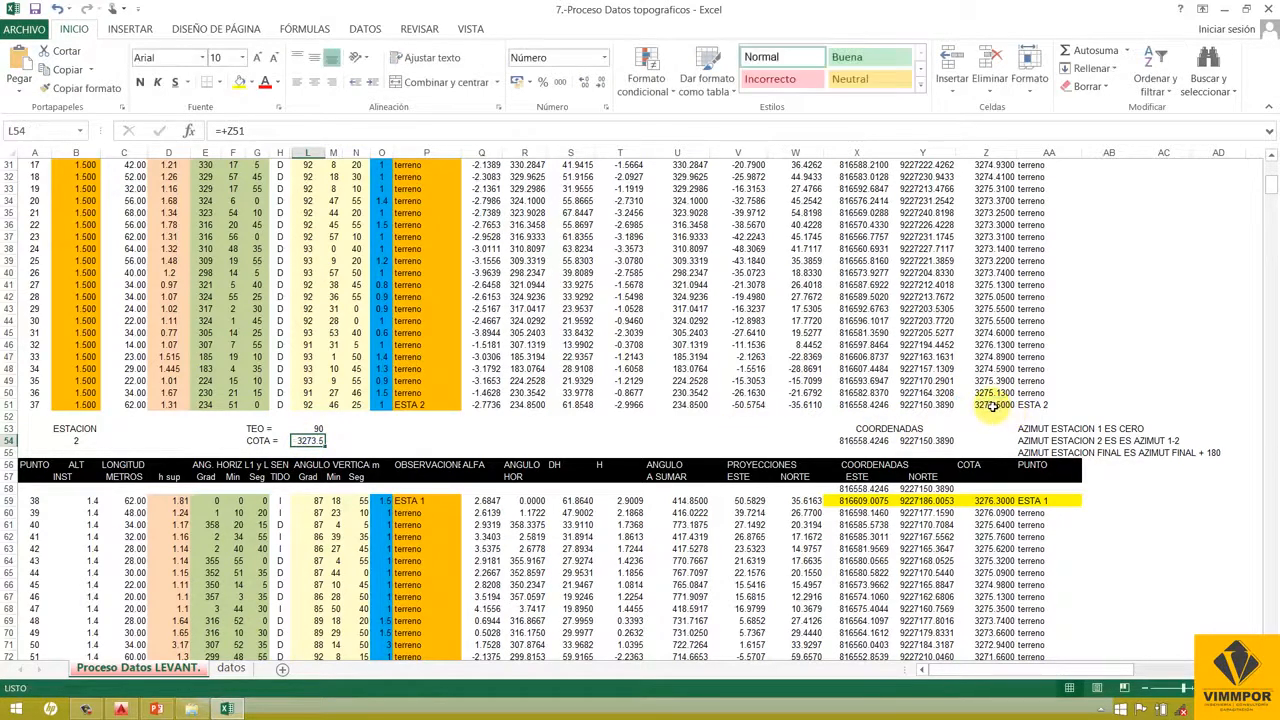
- Examine the station 2 readings down to the ESTA 3 row and the coordinates in the ESTA 1 row
{"action": "scroll", "coordinate": [326, 465], "scroll_direction": "down", "scroll_amount": 3}
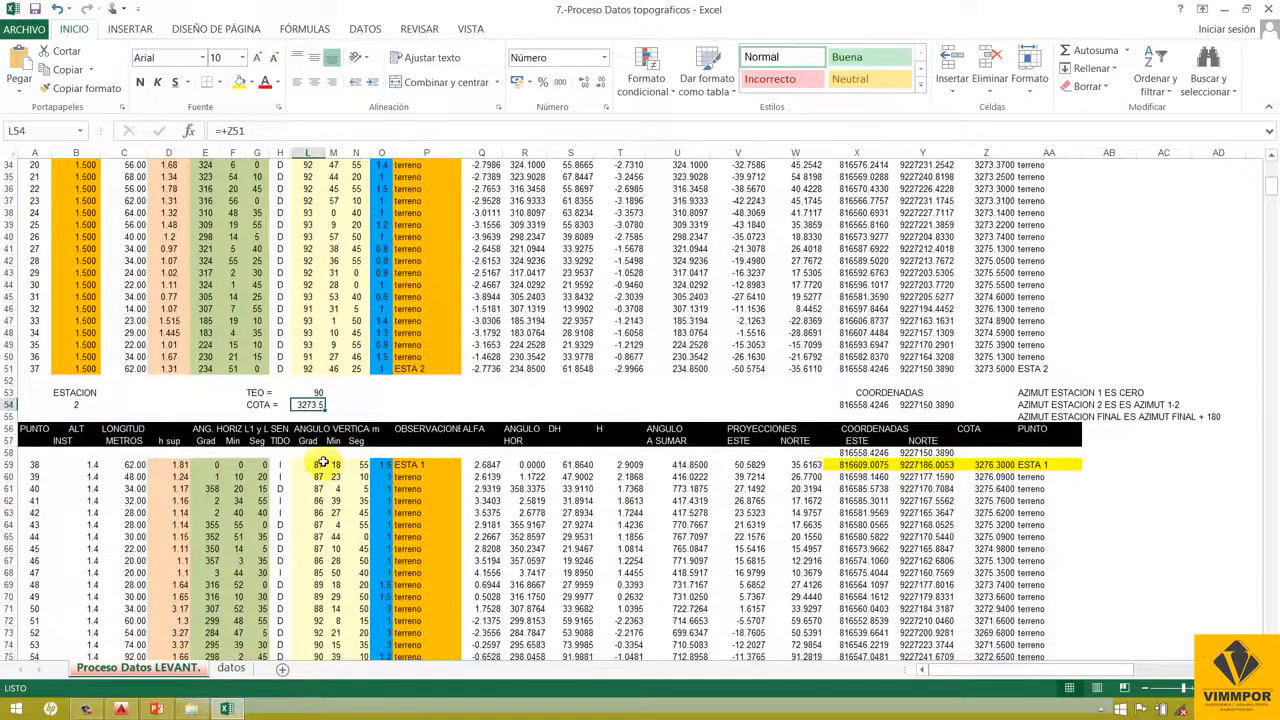
{"action": "scroll", "coordinate": [318, 425], "scroll_direction": "down", "scroll_amount": 1}
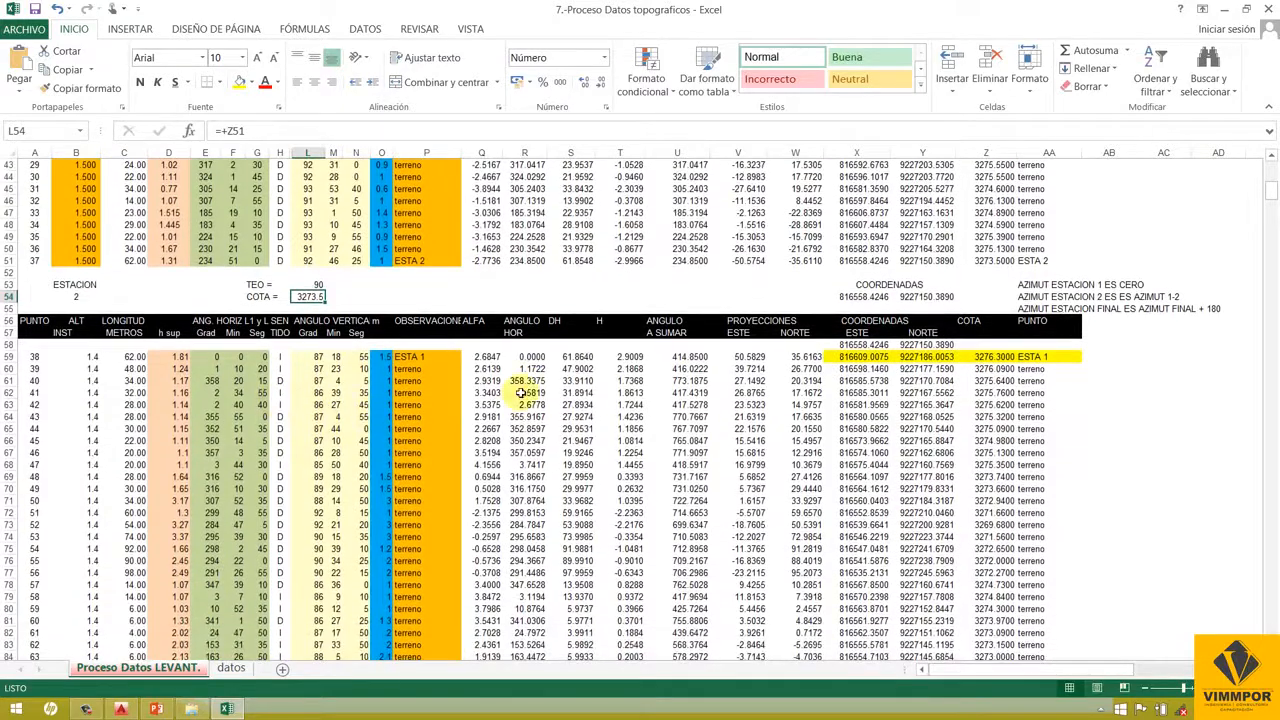
{"action": "scroll", "coordinate": [563, 398], "scroll_direction": "down", "scroll_amount": 14}
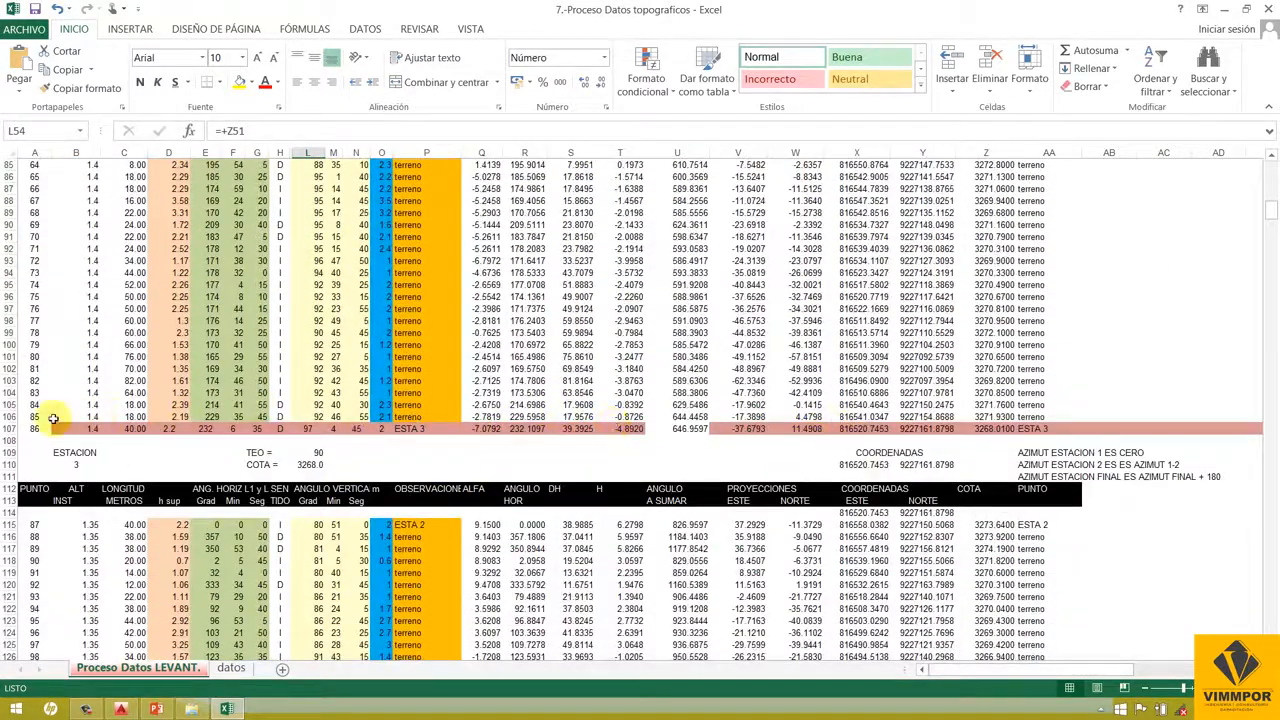
{"action": "left_click", "coordinate": [14, 416]}
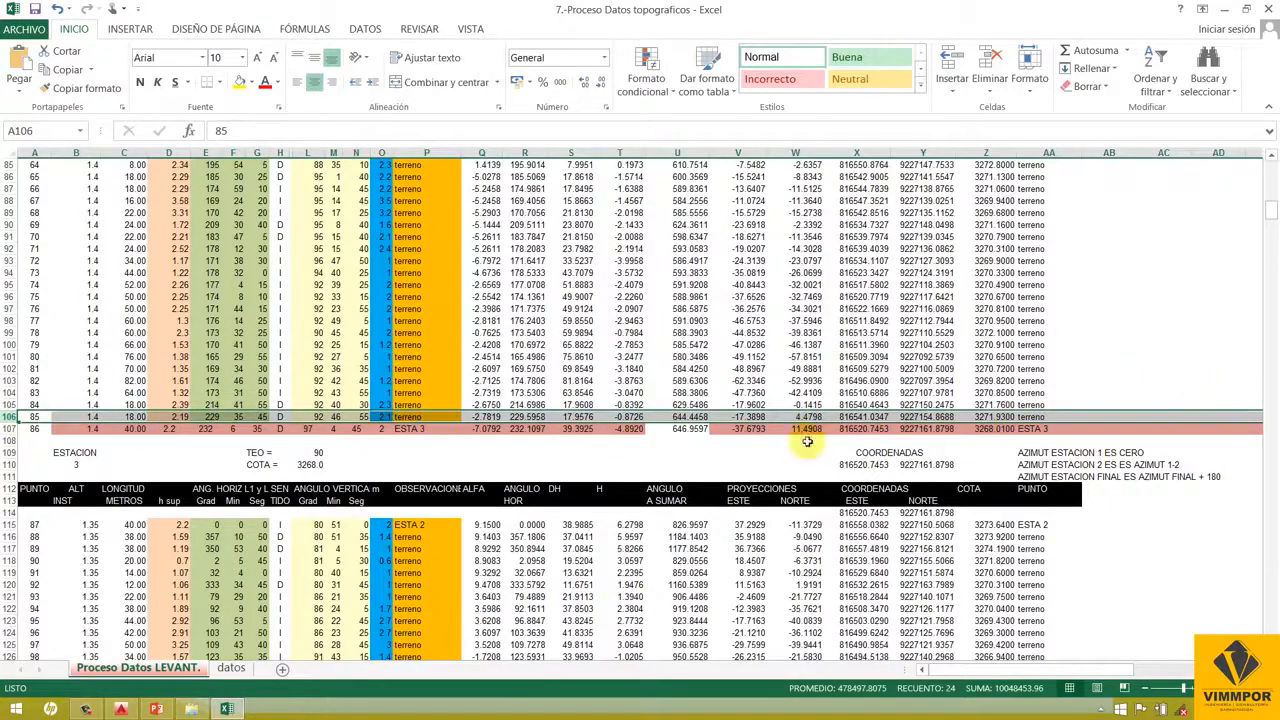
{"action": "scroll", "coordinate": [408, 388], "scroll_direction": "up", "scroll_amount": 12}
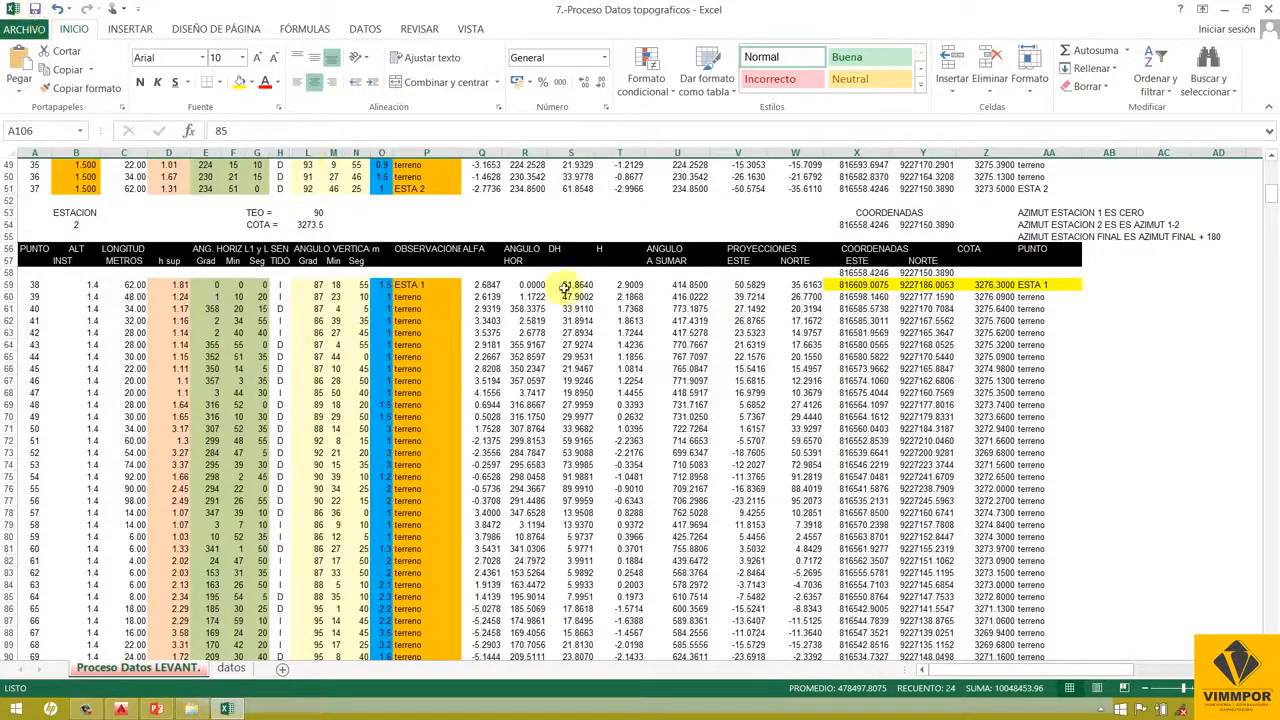
{"action": "scroll", "coordinate": [563, 285], "scroll_direction": "up", "scroll_amount": 3}
{"action": "scroll", "coordinate": [626, 336], "scroll_direction": "up", "scroll_amount": 1}
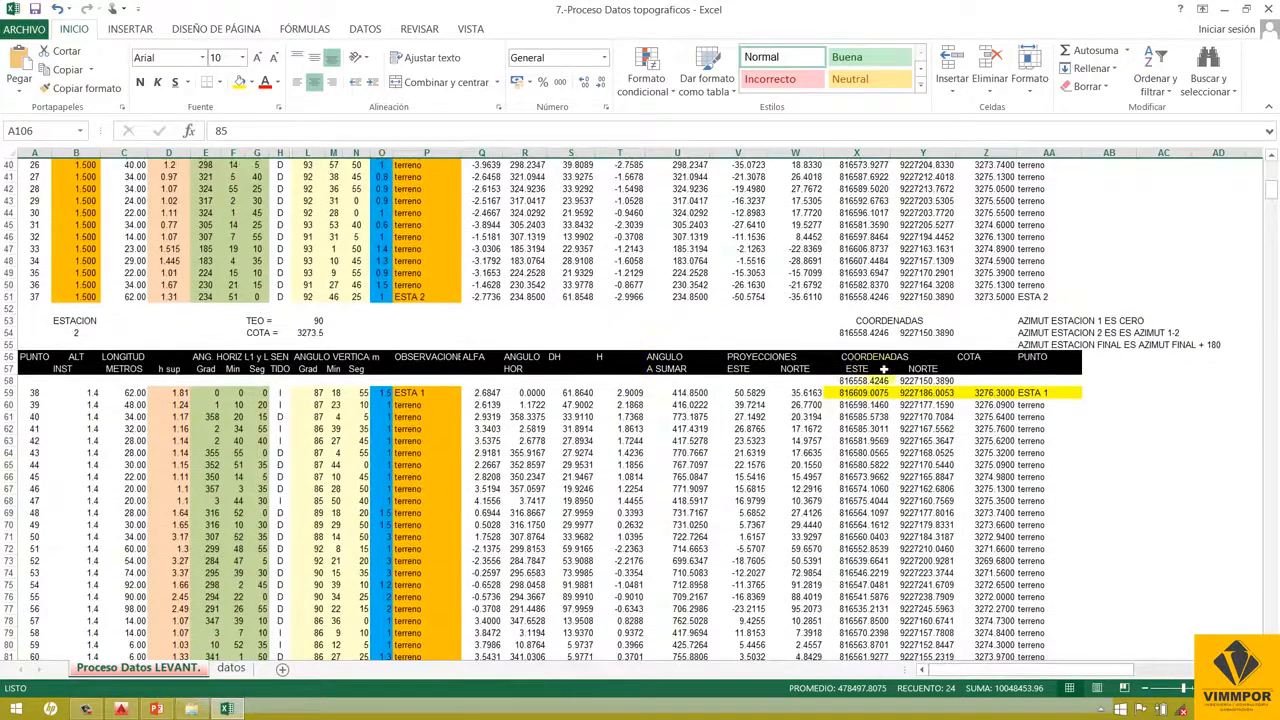
{"action": "scroll", "coordinate": [883, 369], "scroll_direction": "down", "scroll_amount": 1}
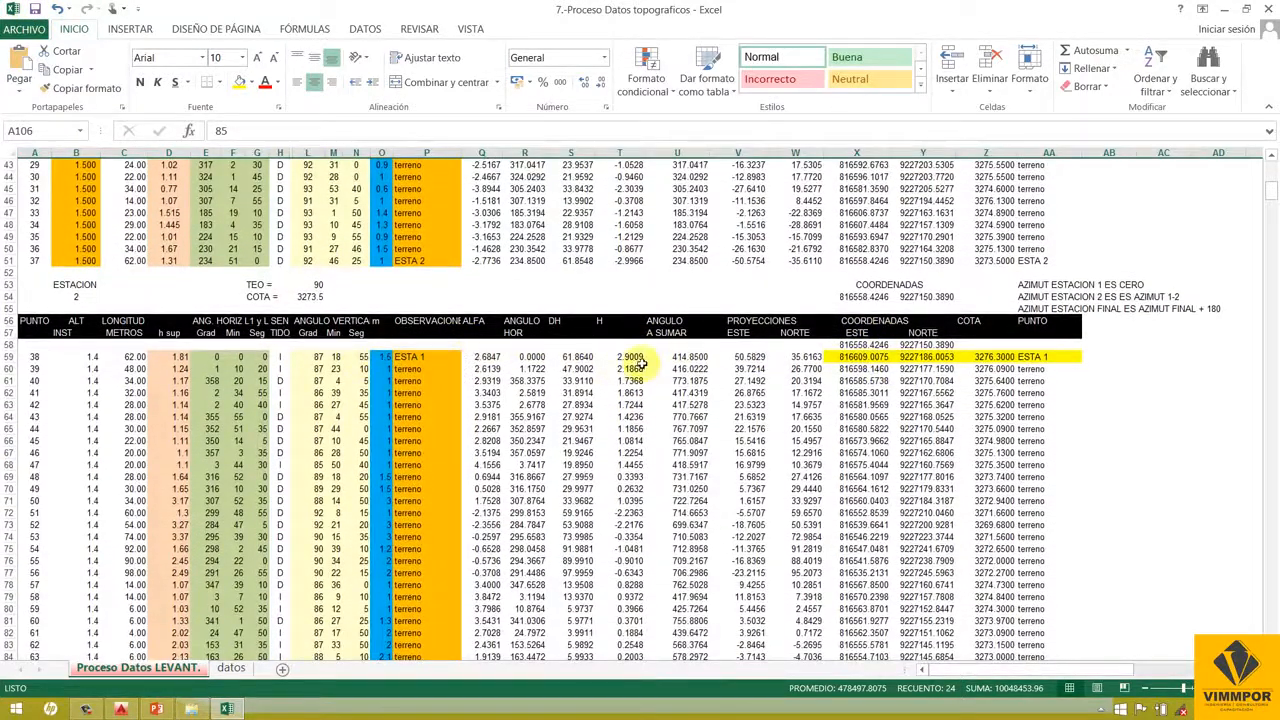
{"action": "scroll", "coordinate": [615, 364], "scroll_direction": "up", "scroll_amount": 2}
{"action": "scroll", "coordinate": [592, 363], "scroll_direction": "up", "scroll_amount": 12}
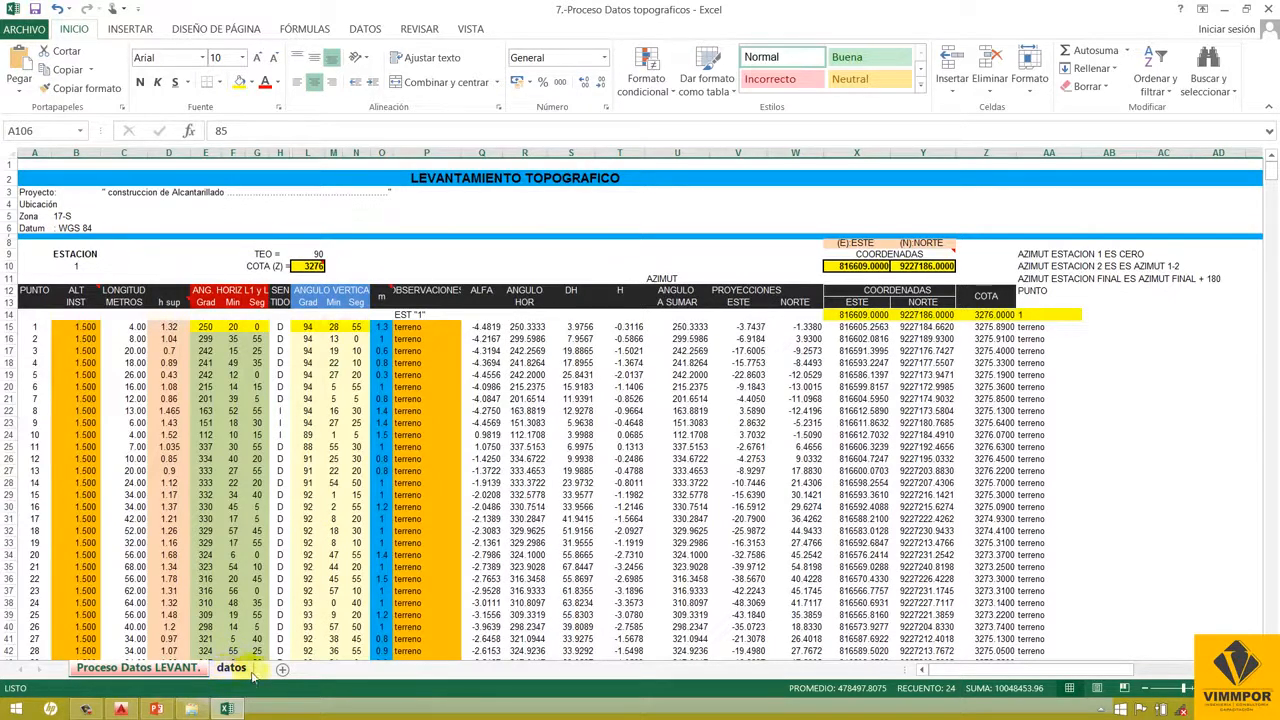
- Add a new sheet Hoja1 to the workbook and place it after the datos sheet
{"action": "left_click", "coordinate": [282, 669]}
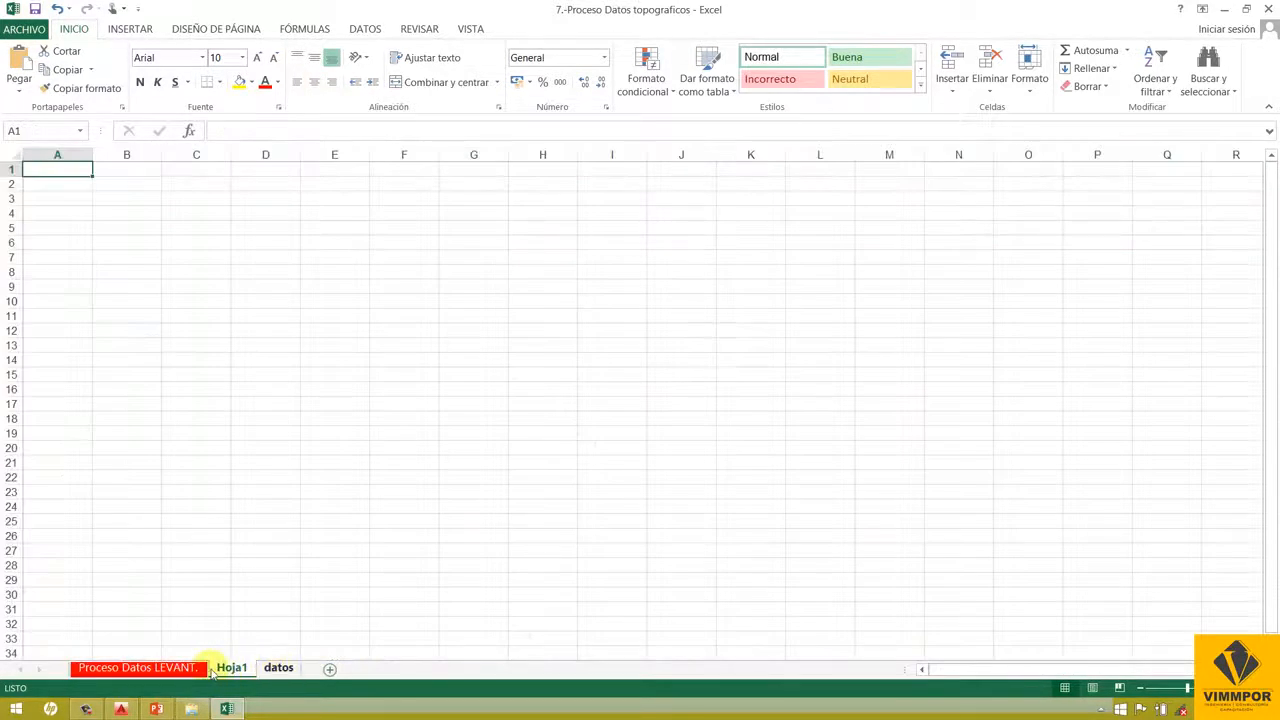
{"action": "left_click_drag", "start_coordinate": [212, 673], "coordinate": [218, 672]}
{"action": "scroll", "coordinate": [128, 302], "scroll_direction": "up", "scroll_amount": 2}
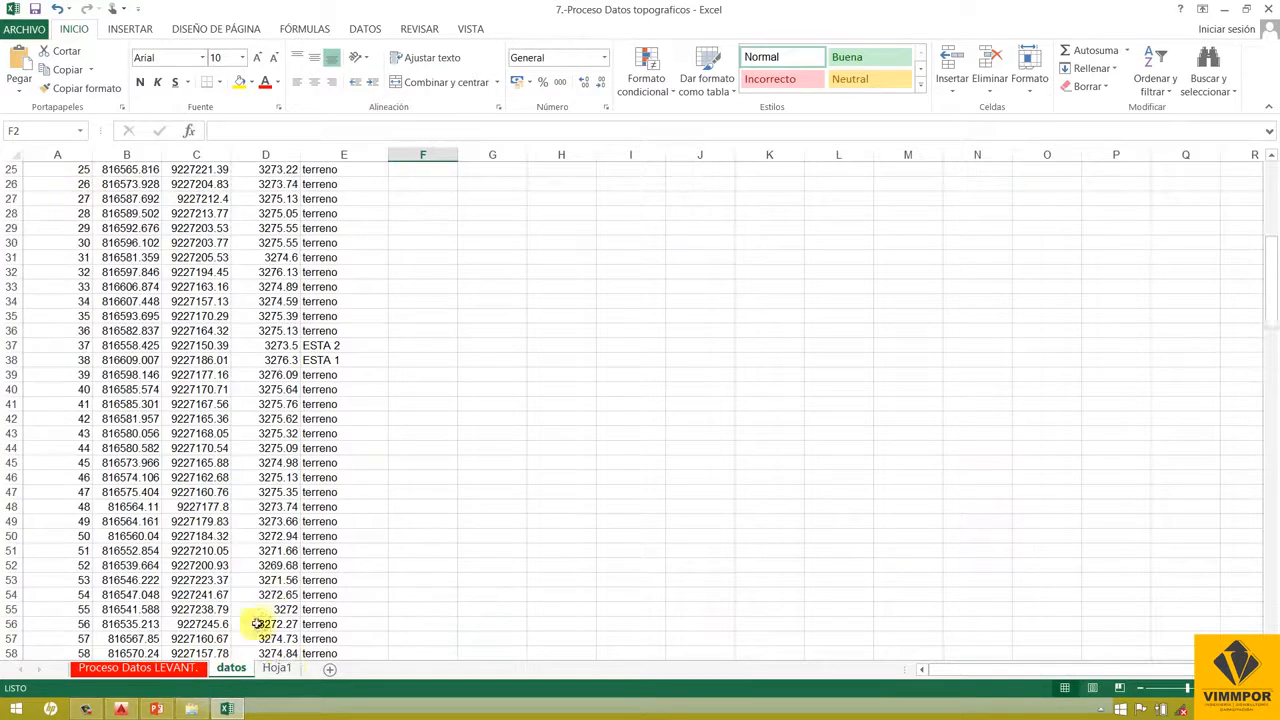
{"action": "left_click", "coordinate": [277, 667]}
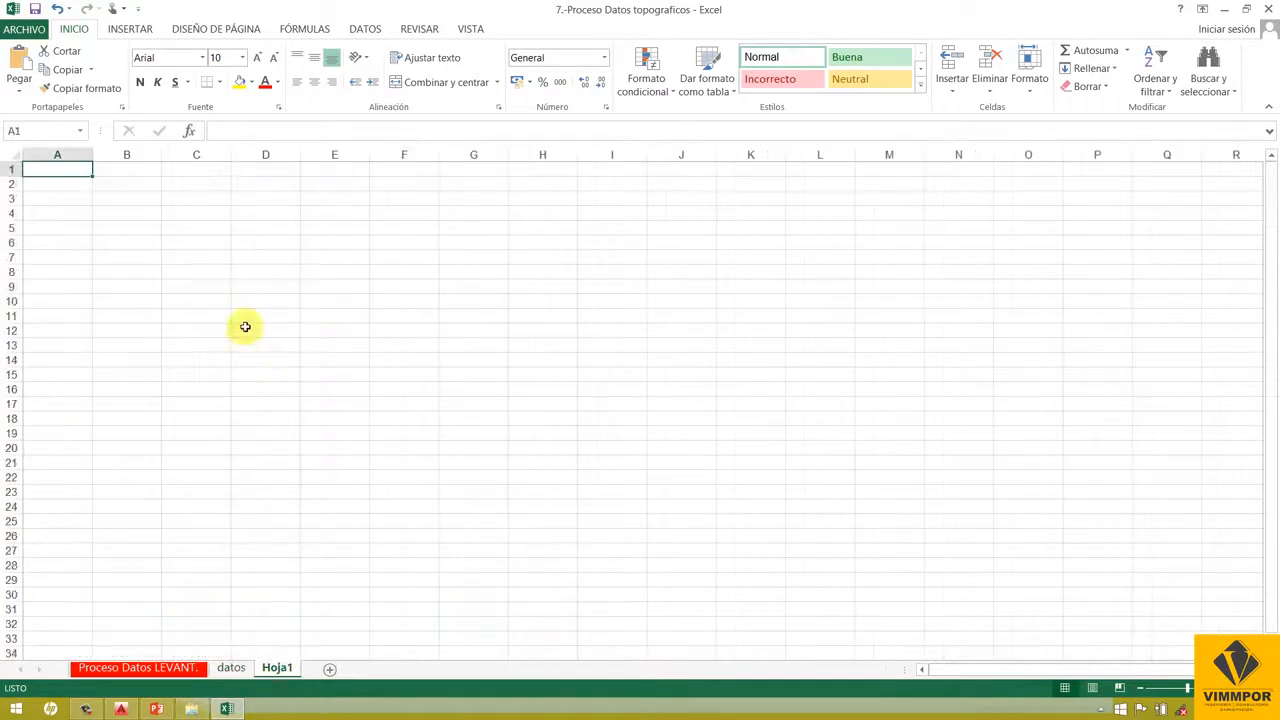
- Copy the east, north, COTA and point description columns in X14:AA48 of the Proceso Datos LEVANT. sheet
{"action": "left_click", "coordinate": [158, 670]}
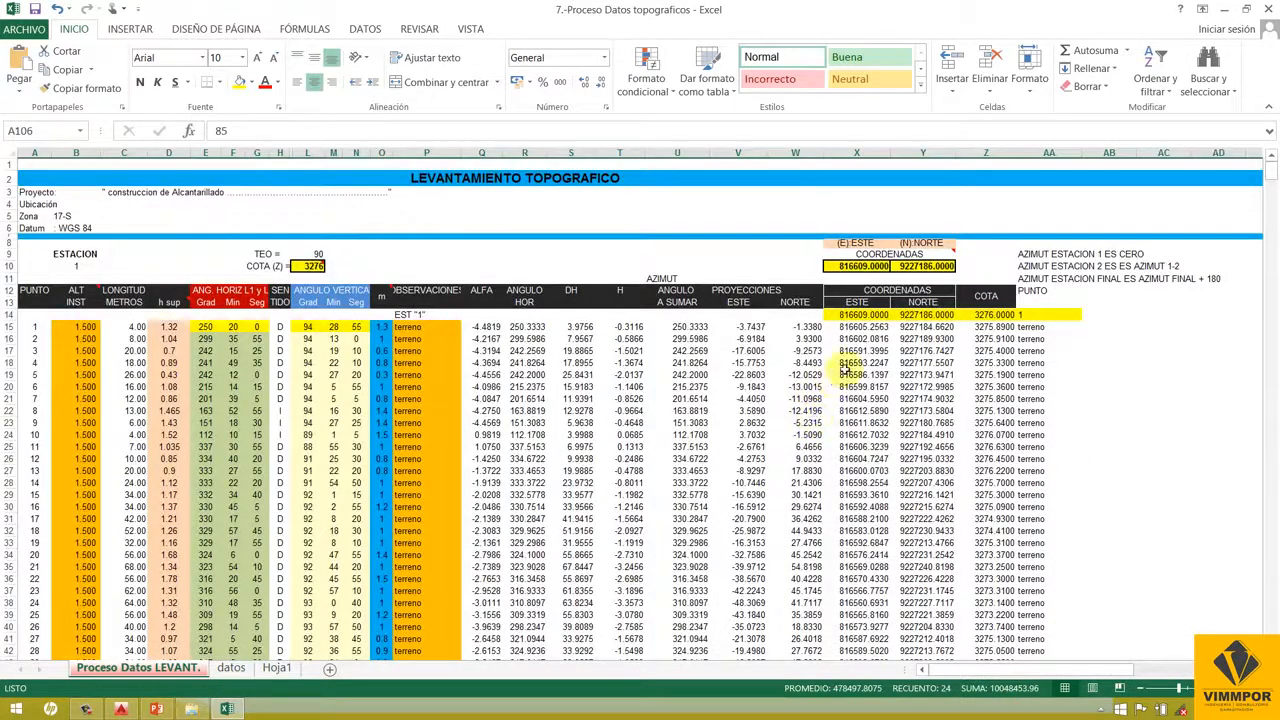
{"action": "left_click", "coordinate": [852, 315]}
{"action": "left_click_drag", "start_coordinate": [915, 316], "coordinate": [986, 317]}
{"action": "left_click_drag", "start_coordinate": [860, 315], "coordinate": [1050, 651]}
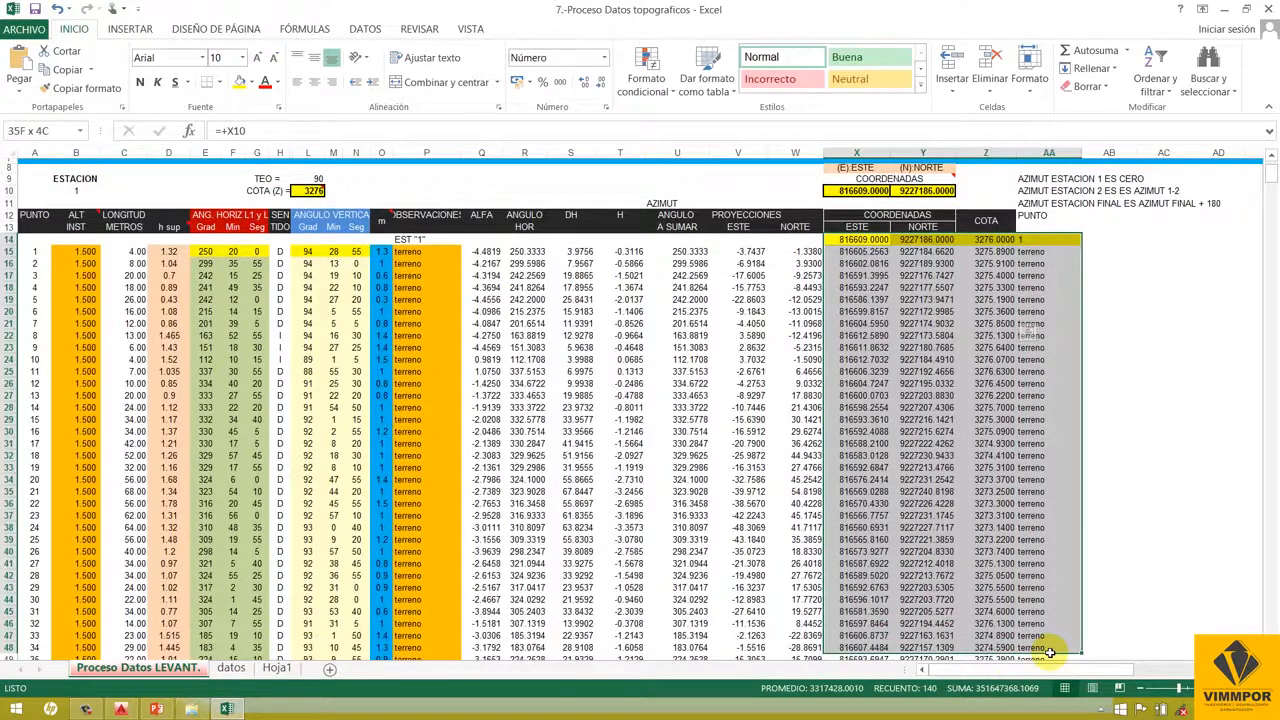
{"action": "right_click", "coordinate": [925, 363]}
{"action": "left_click", "coordinate": [950, 374]}
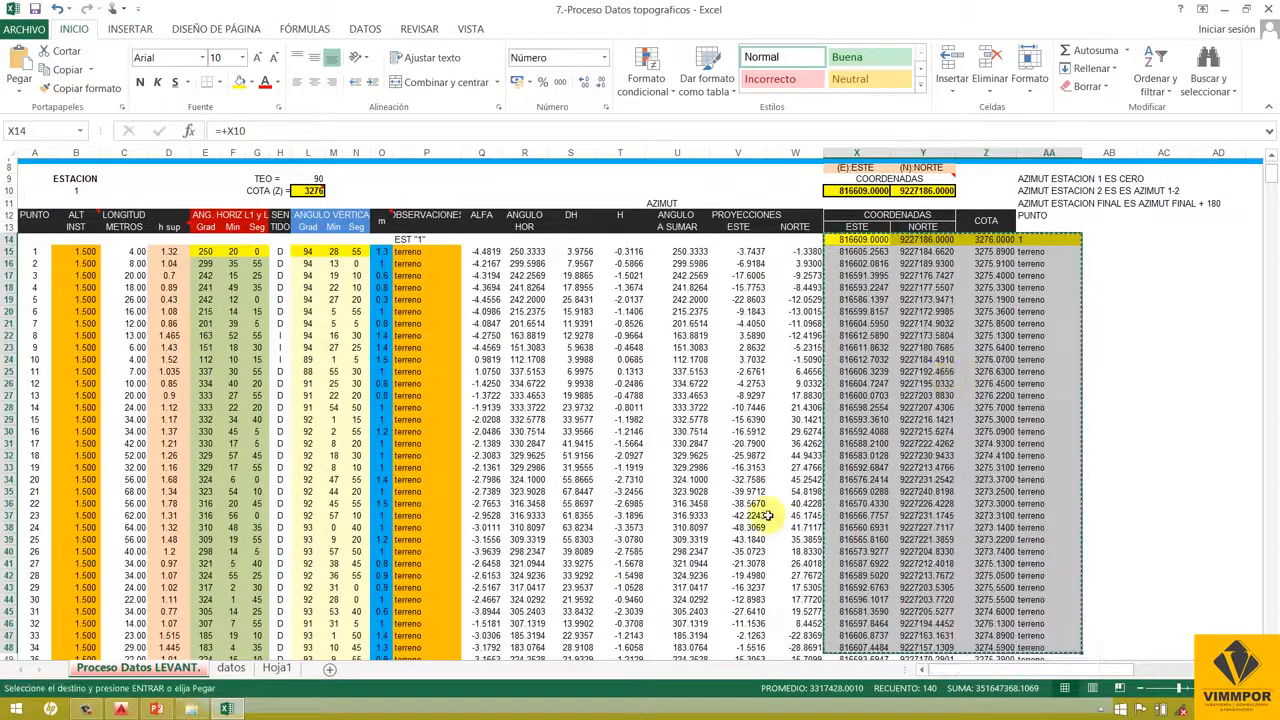
- Paste the copied coordinates and descriptions as values into Hoja1 starting at B1
{"action": "left_click", "coordinate": [277, 667]}
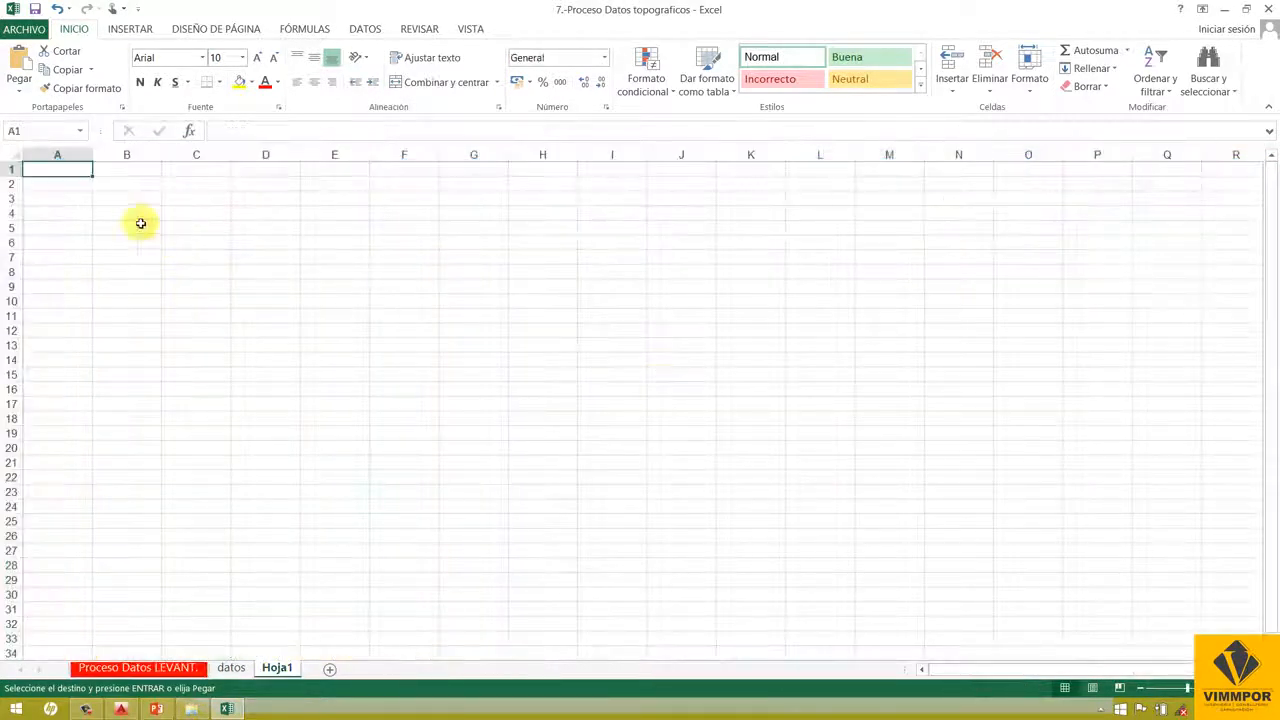
{"action": "left_click", "coordinate": [117, 166]}
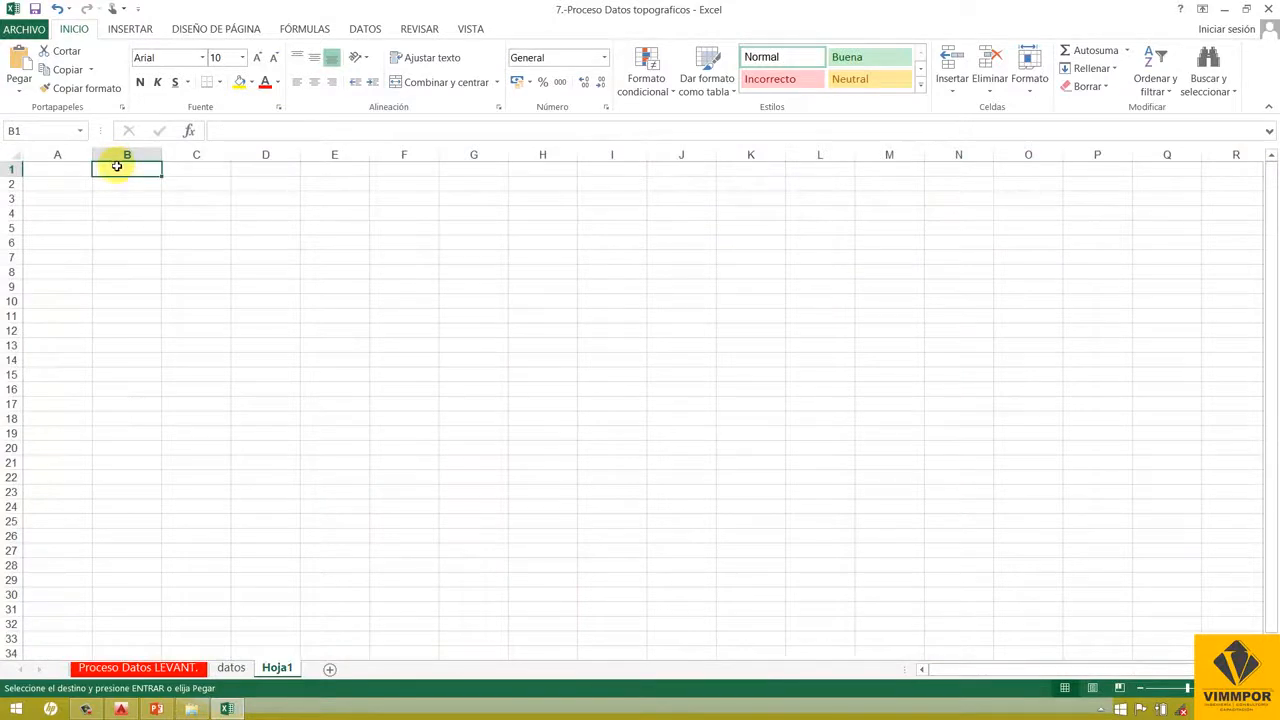
{"action": "right_click", "coordinate": [117, 166]}
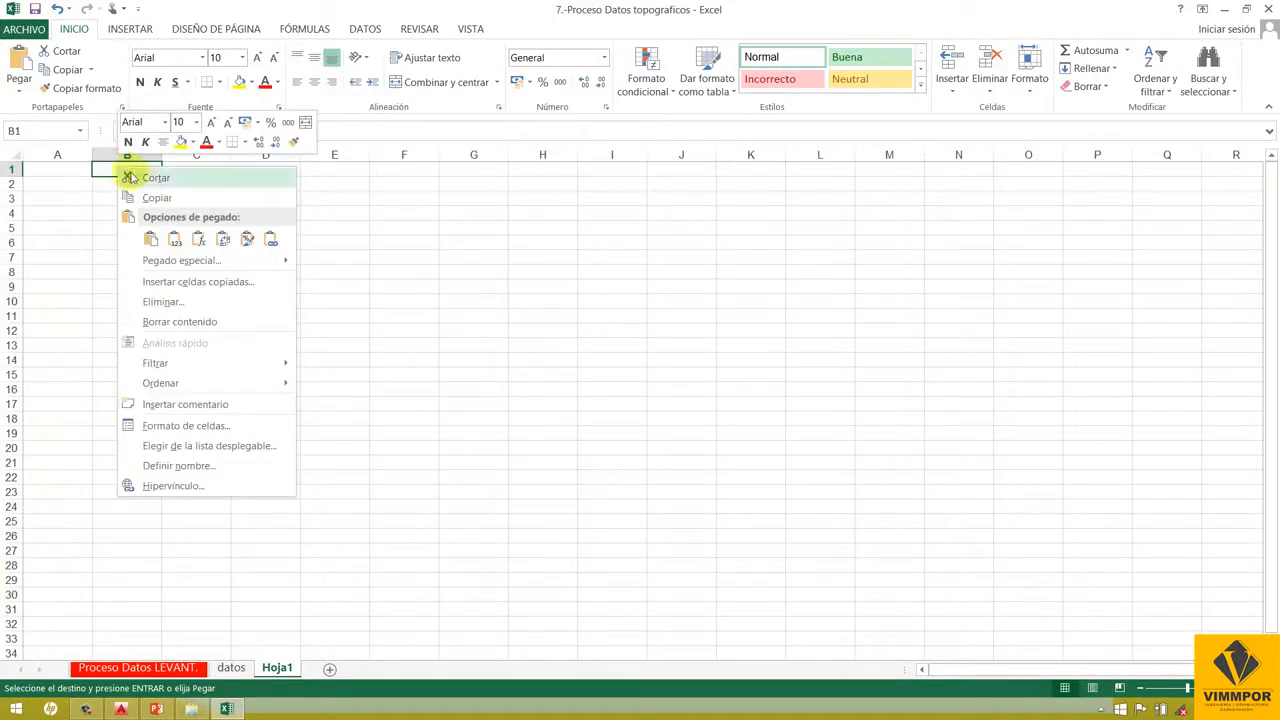
{"action": "left_click", "coordinate": [174, 240]}
{"action": "left_click", "coordinate": [208, 228]}
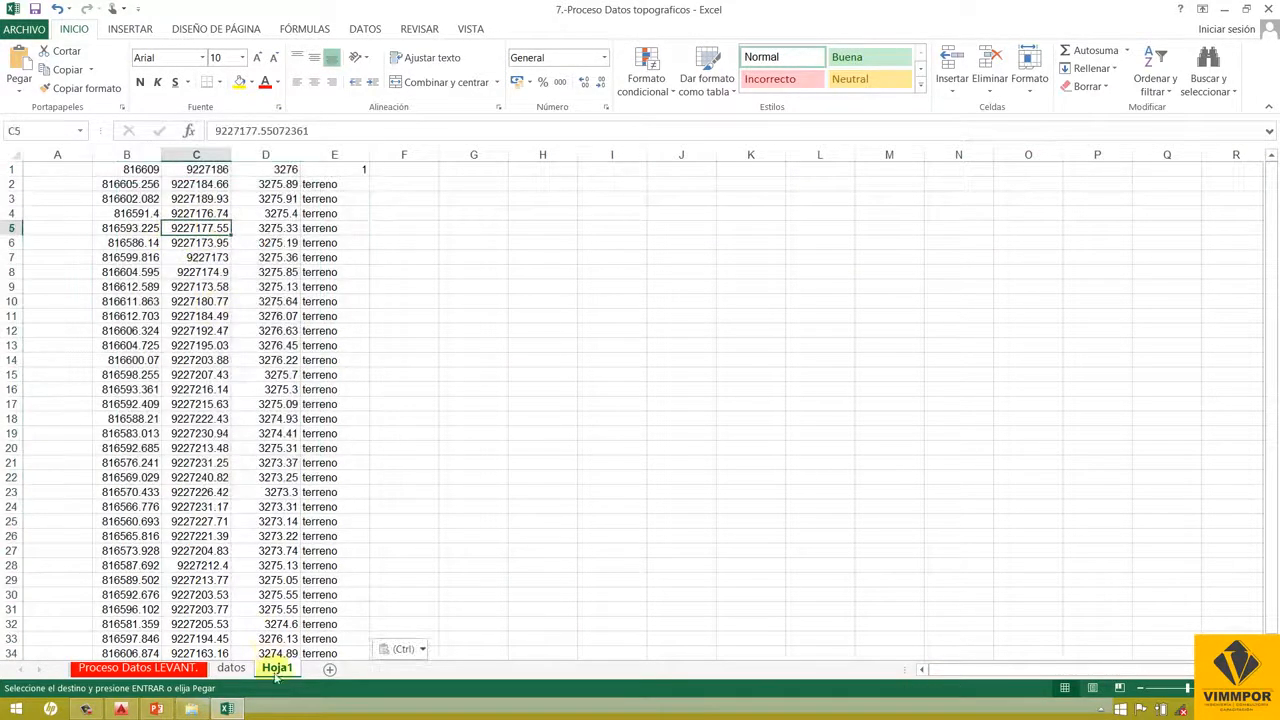
- Copy point numbers 1 to 28 from A15:A42 of the Proceso Datos LEVANT. sheet
{"action": "left_click", "coordinate": [195, 672]}
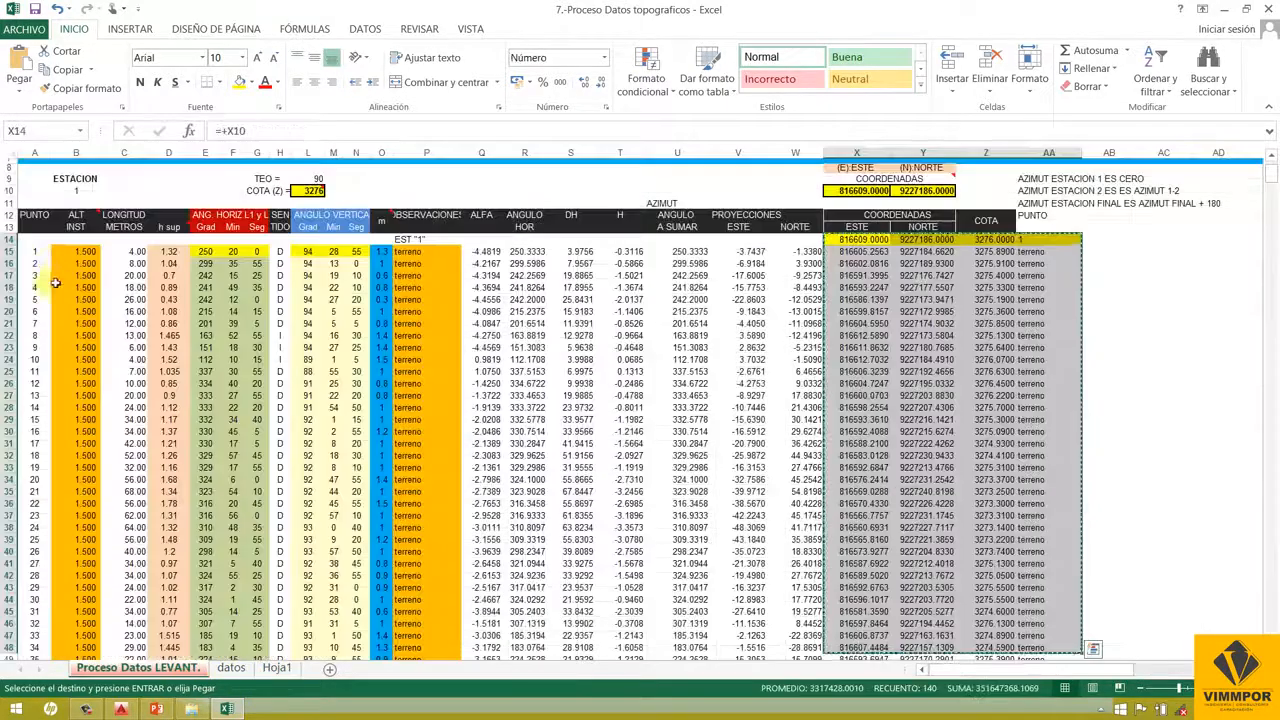
{"action": "left_click_drag", "start_coordinate": [34, 251], "coordinate": [22, 575]}
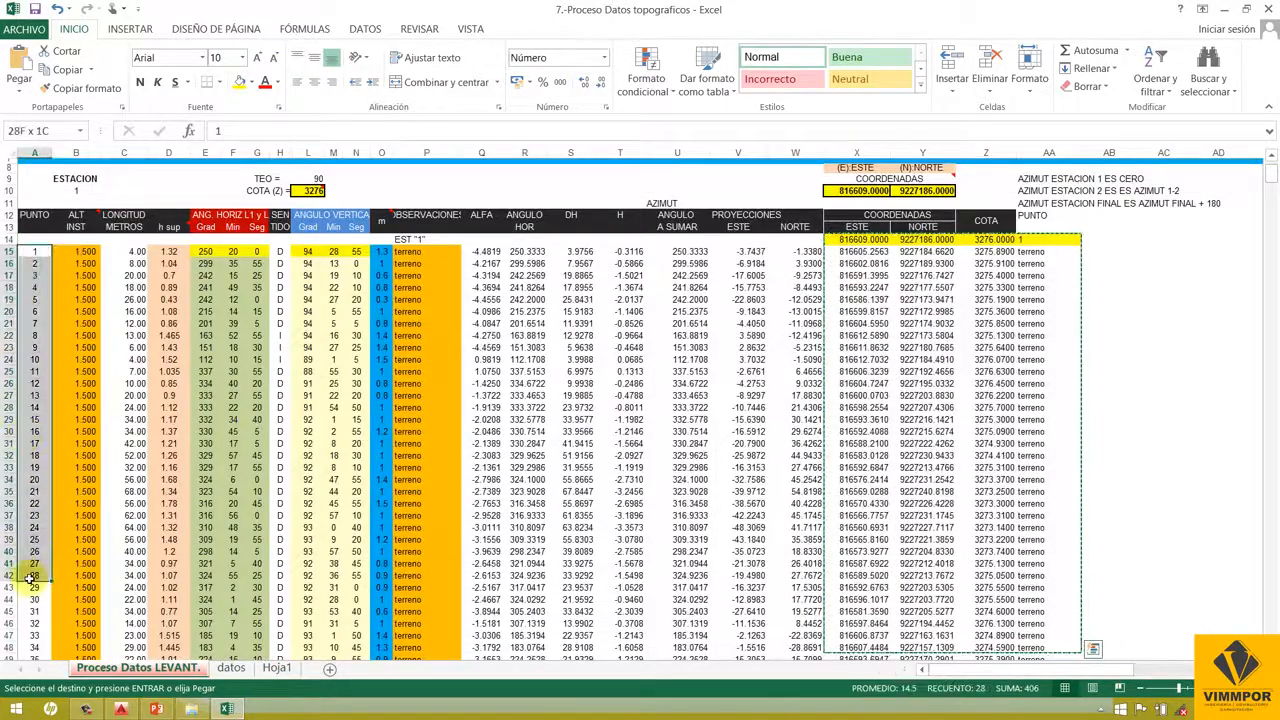
{"action": "right_click", "coordinate": [30, 448]}
{"action": "left_click", "coordinate": [78, 143]}
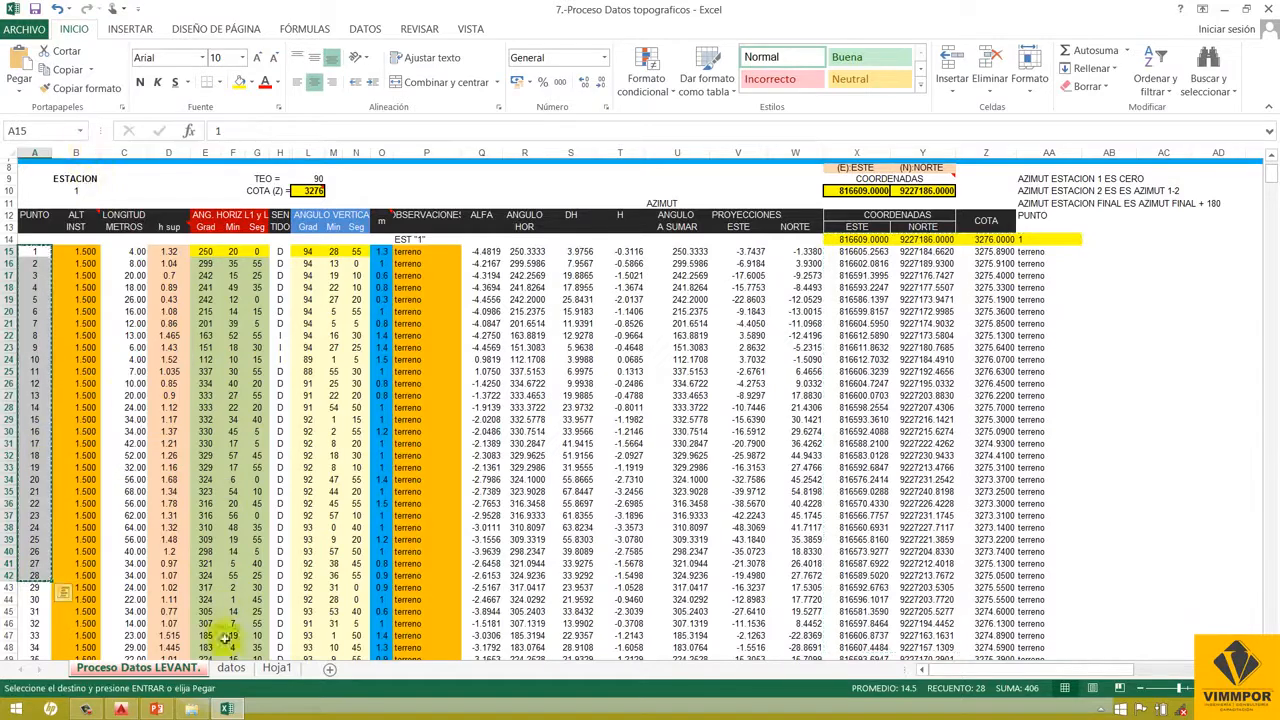
- Paste the copied point numbers as values into column A of Hoja1 and review the combined point table
{"action": "left_click", "coordinate": [232, 670]}
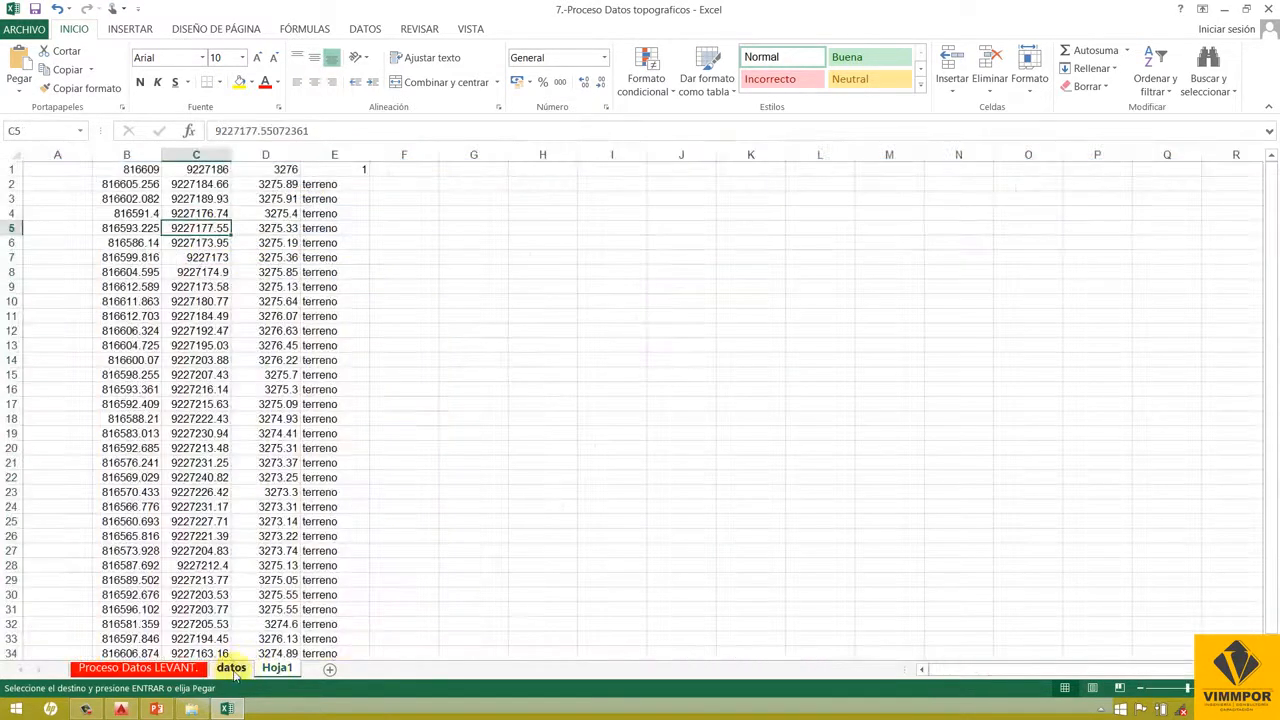
{"action": "left_click", "coordinate": [278, 668]}
{"action": "left_click", "coordinate": [282, 672]}
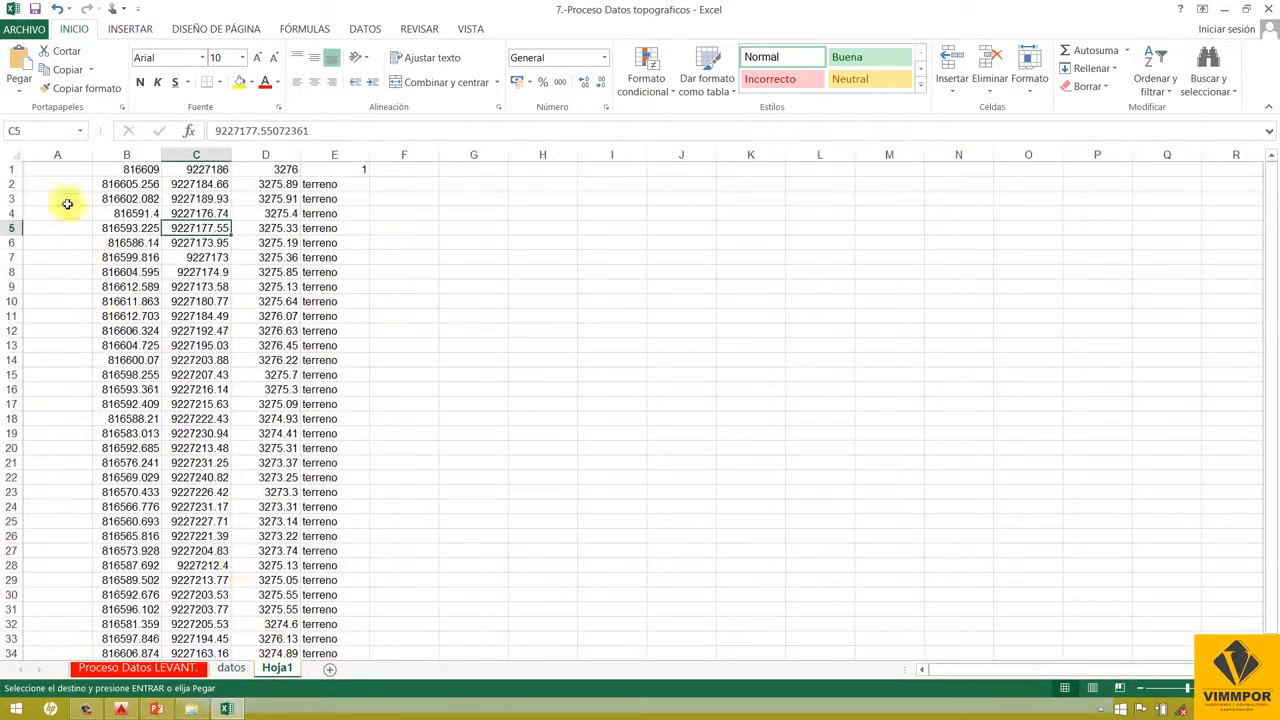
{"action": "left_click", "coordinate": [63, 157]}
{"action": "right_click", "coordinate": [64, 157]}
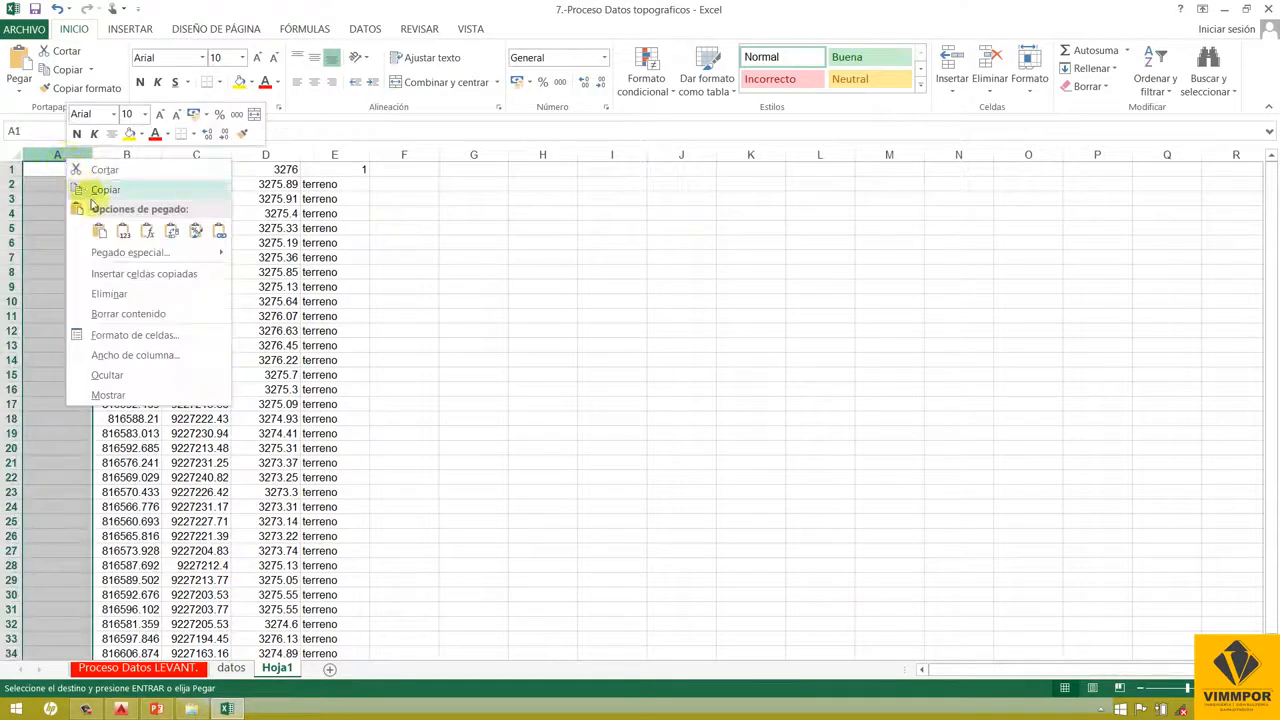
{"action": "left_click", "coordinate": [112, 228]}
{"action": "left_click", "coordinate": [82, 199]}
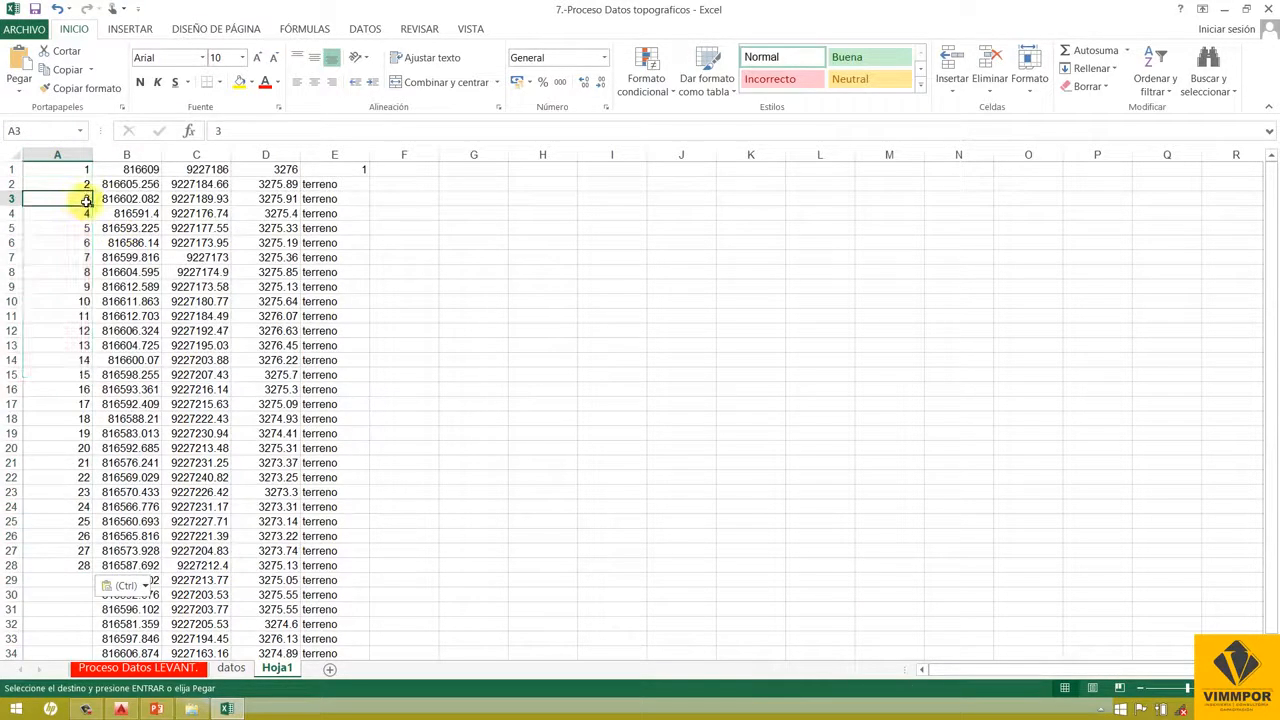
{"action": "left_click_drag", "start_coordinate": [45, 175], "coordinate": [305, 605]}
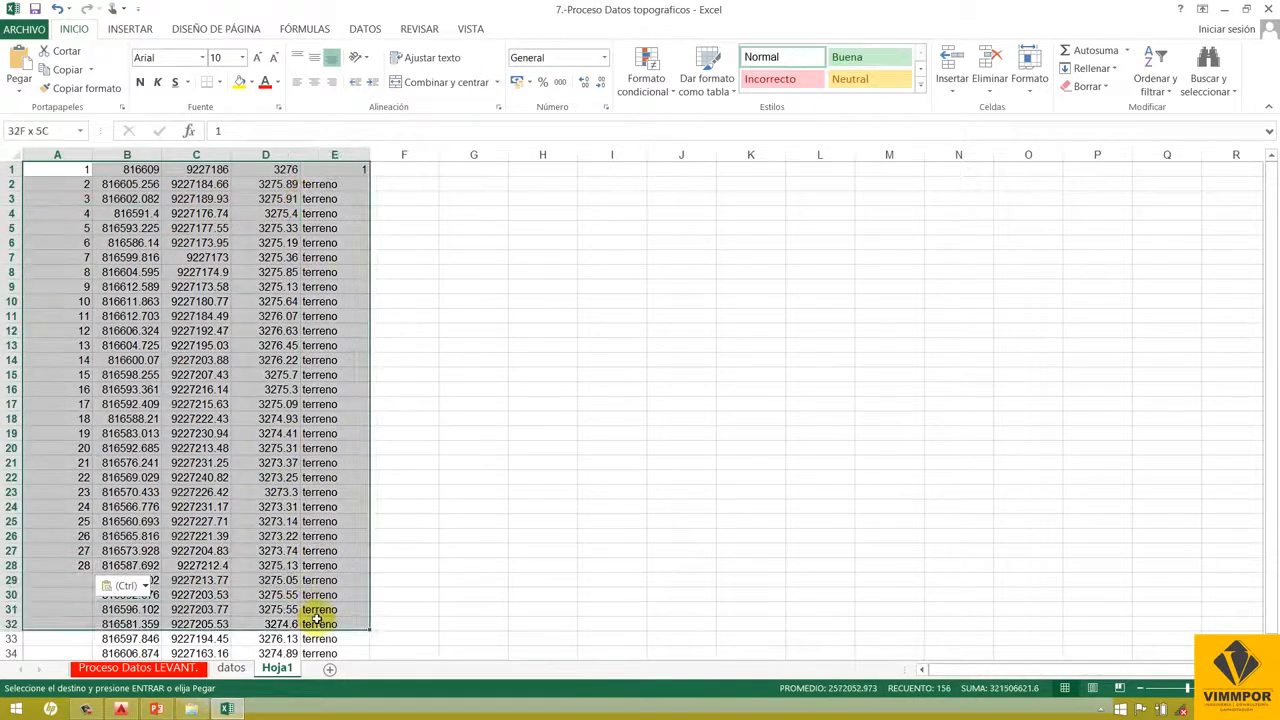
{"action": "left_click", "coordinate": [303, 478]}
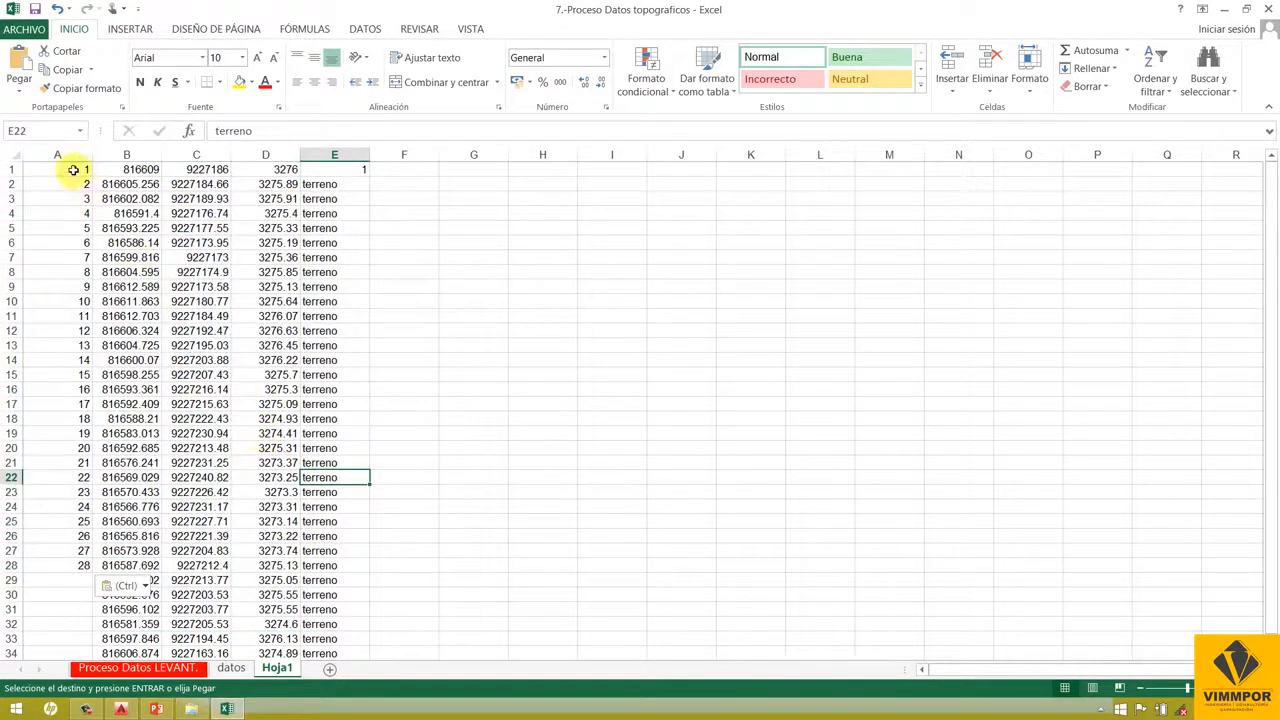
- Copy the point table in A1:E29 of Hoja1, with point numbers, coordinates, elevations and descriptions
{"action": "left_click_drag", "start_coordinate": [71, 169], "coordinate": [320, 578]}
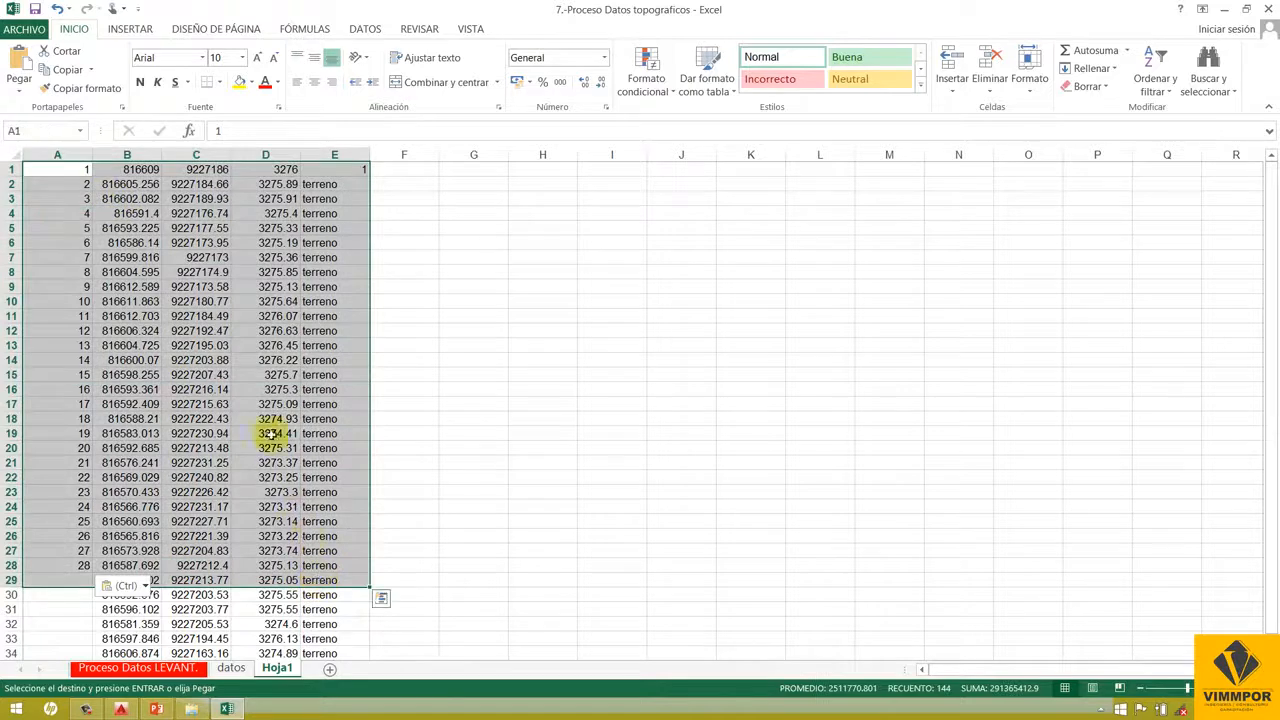
{"action": "right_click", "coordinate": [181, 262]}
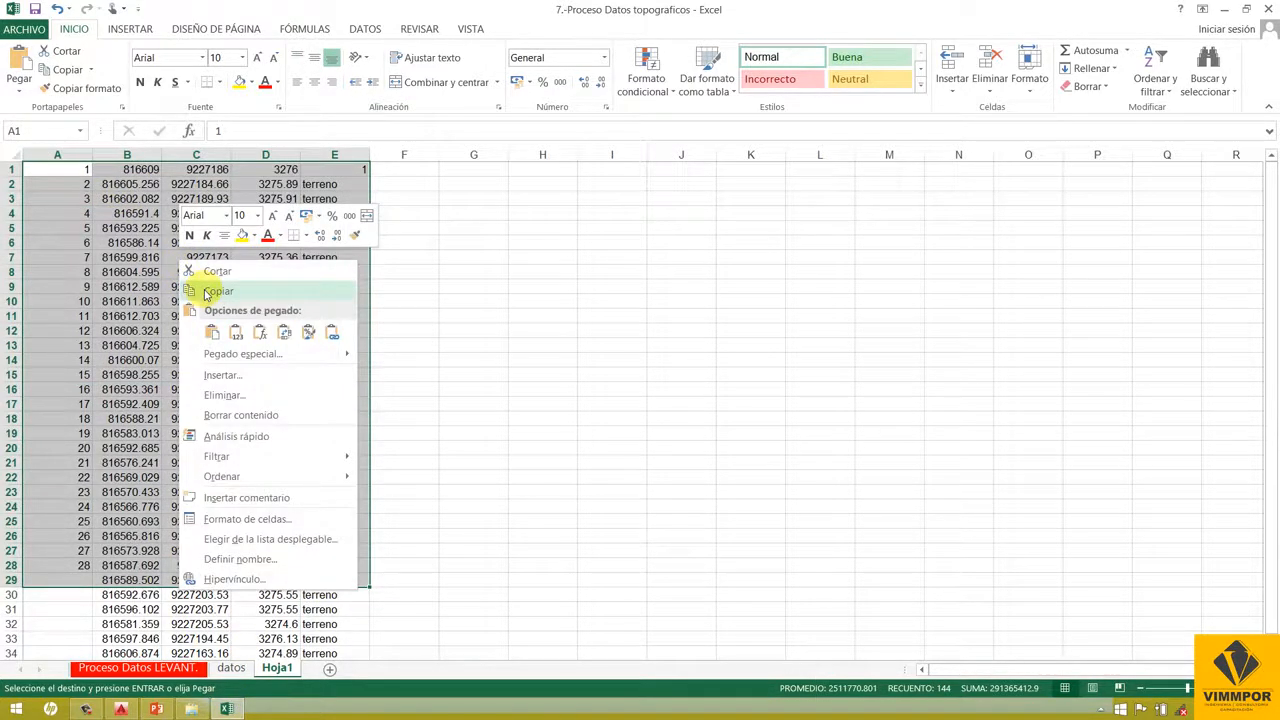
{"action": "left_click", "coordinate": [205, 292]}
{"action": "left_click", "coordinate": [185, 257]}
{"action": "right_click", "coordinate": [170, 259]}
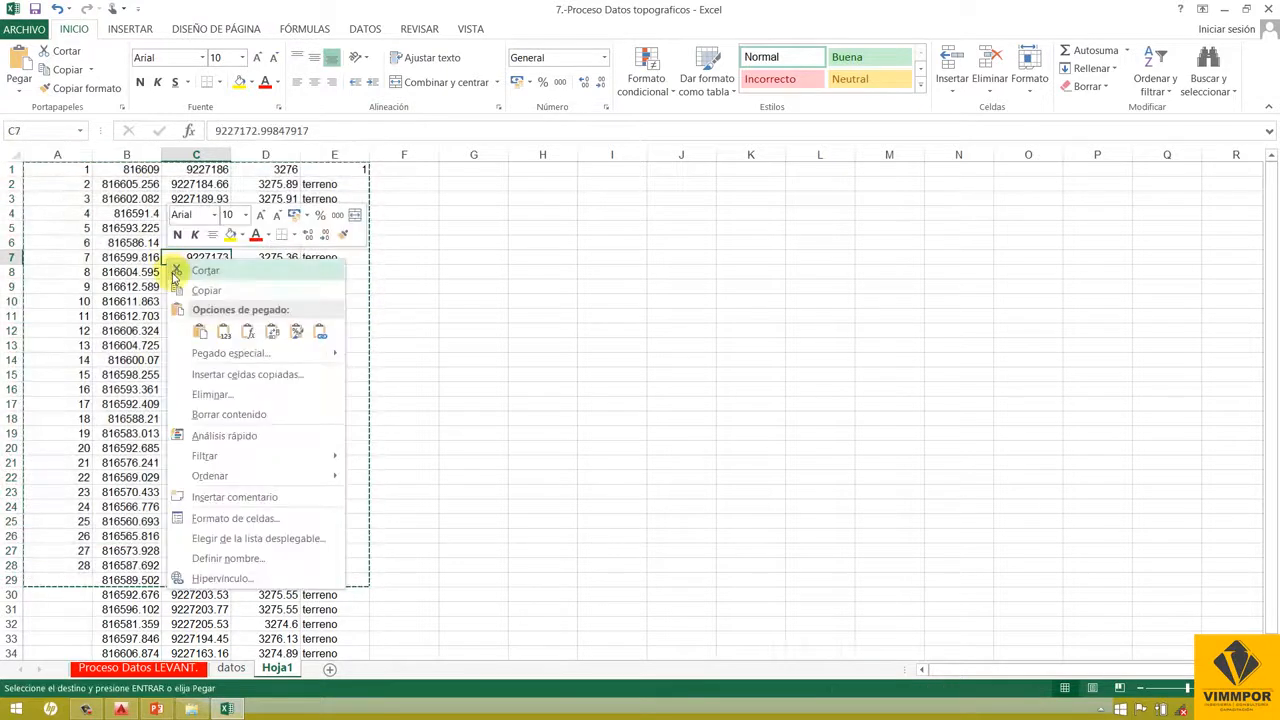
{"action": "left_click", "coordinate": [146, 287]}
{"action": "left_click_drag", "start_coordinate": [30, 170], "coordinate": [355, 585]}
{"action": "right_click", "coordinate": [212, 322]}
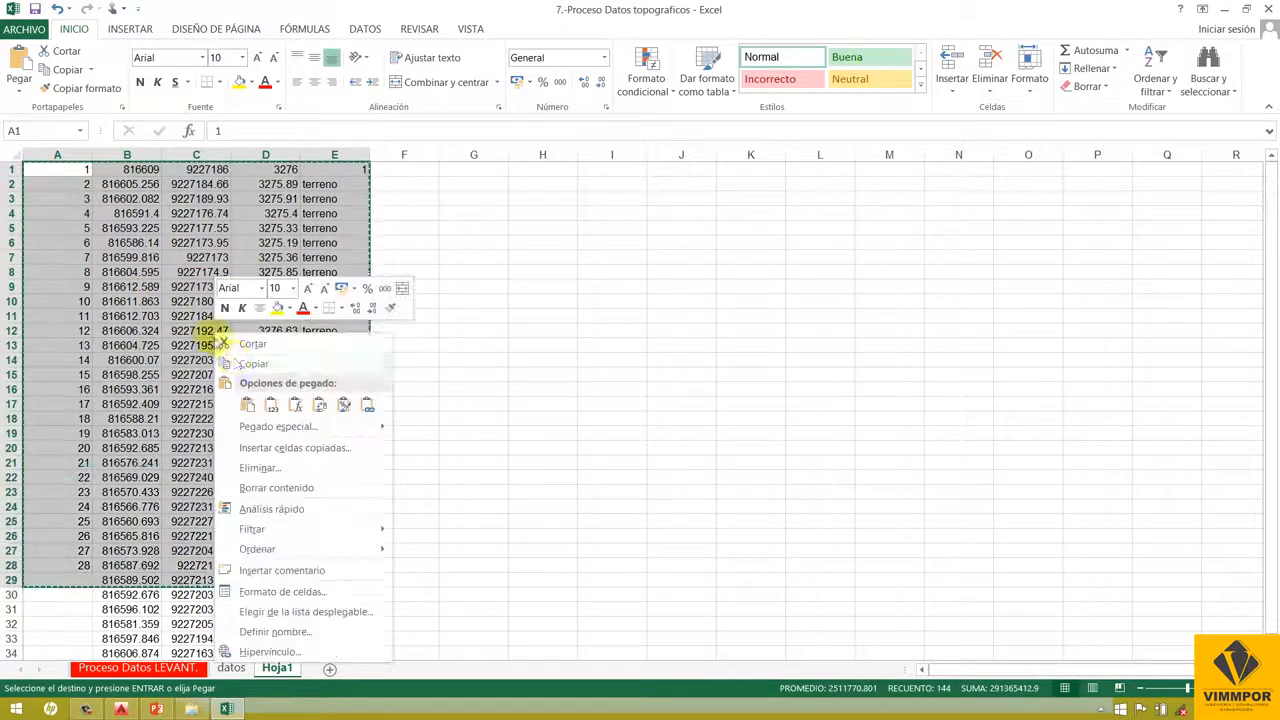
{"action": "left_click", "coordinate": [243, 363]}
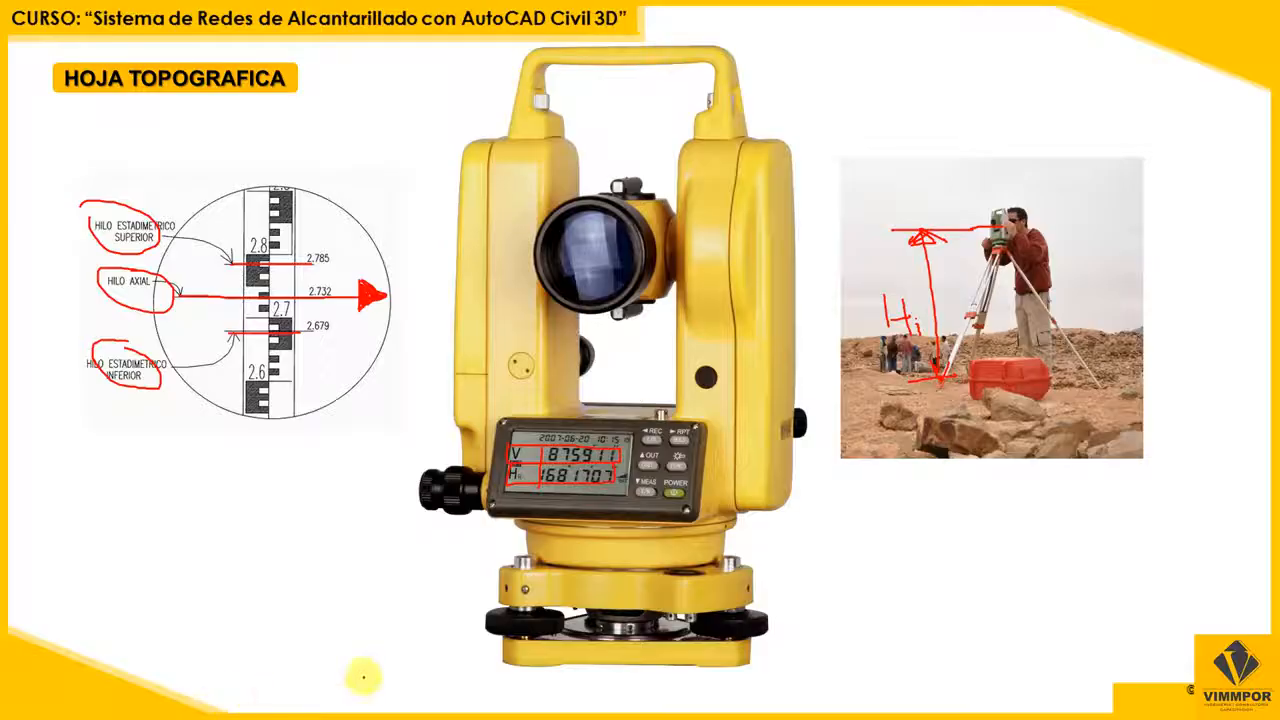
- Switch to the desktop and open a blank Bloc de notas document
{"action": "key", "text": "alt+Tab"}
{"action": "key", "text": "alt+Tab"}
{"action": "key", "text": "alt+Tab"}
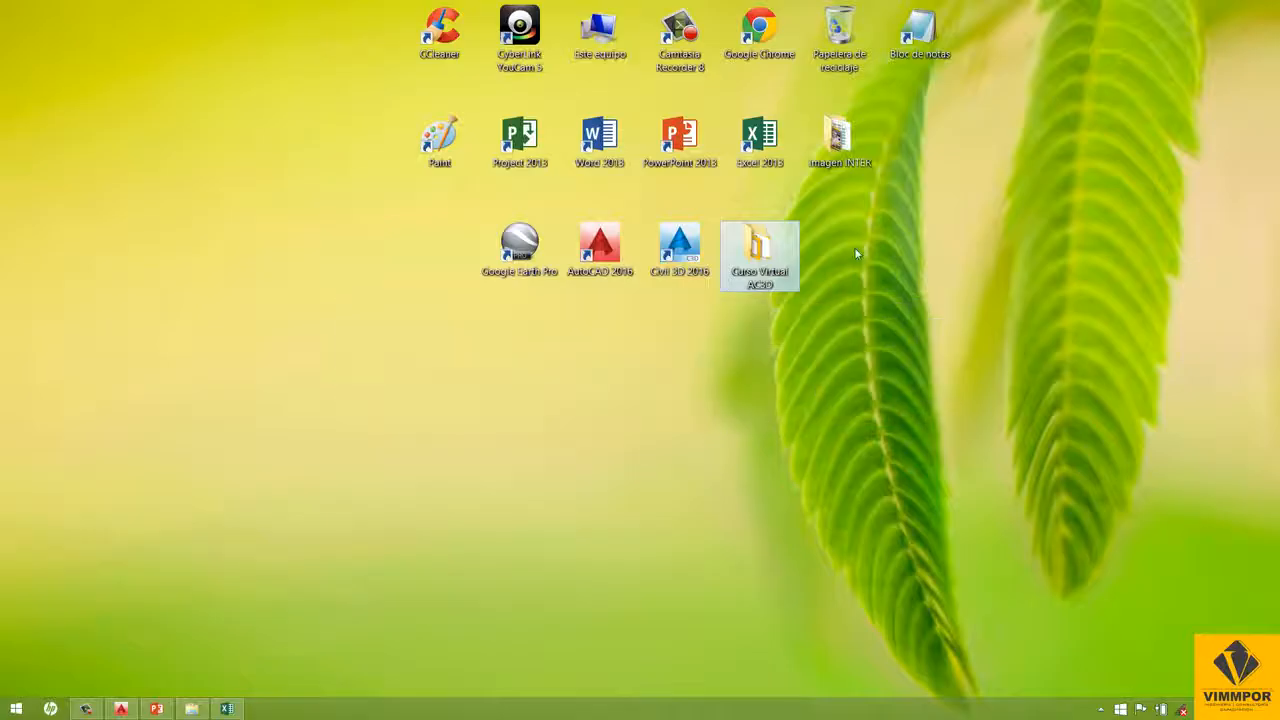
{"action": "left_click", "coordinate": [912, 55]}
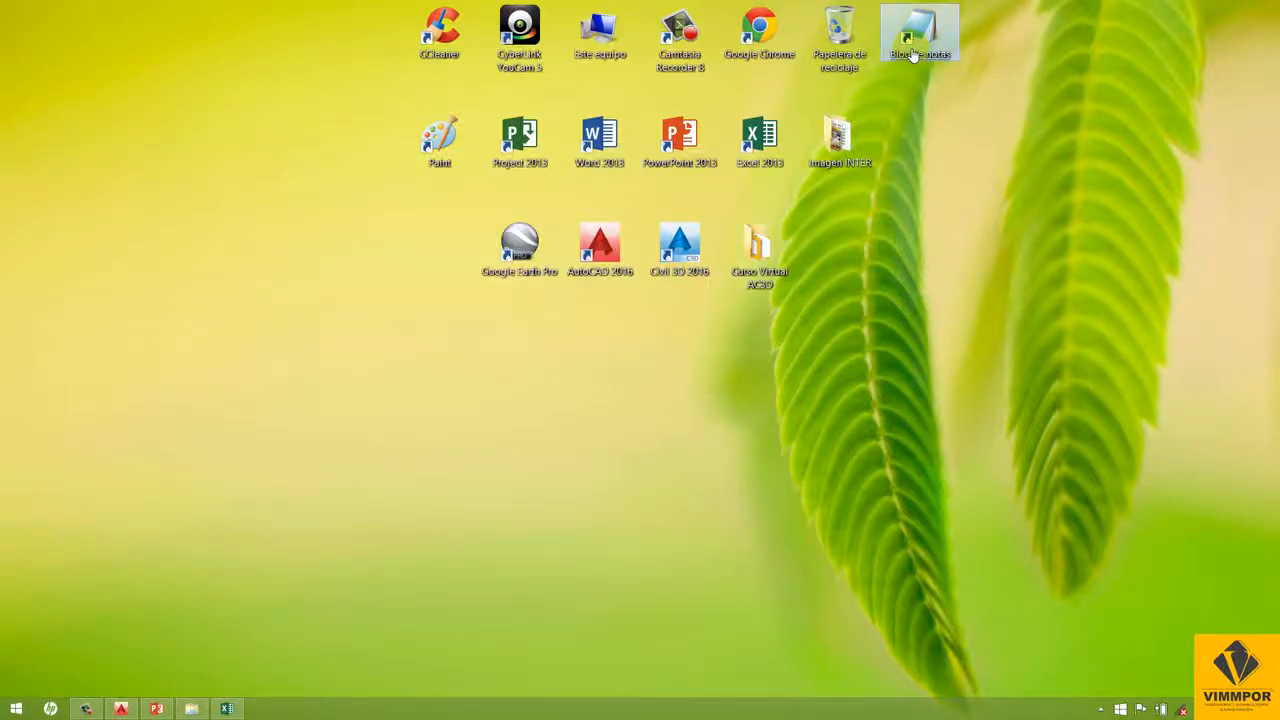
{"action": "double_click", "coordinate": [912, 55]}
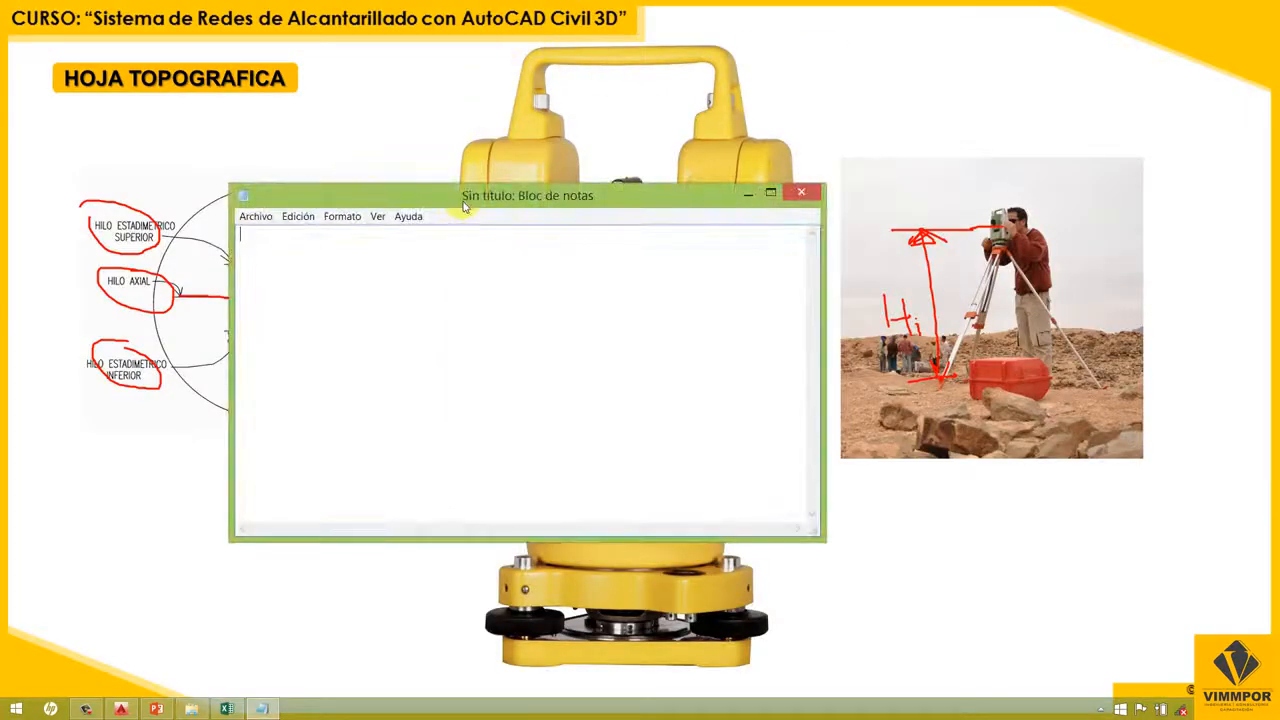
{"action": "mouse_move", "coordinate": [464, 207]}
{"action": "left_mouse_down"}
{"action": "mouse_move", "coordinate": [489, 201]}
{"action": "mouse_move", "coordinate": [460, 204]}
{"action": "left_mouse_up"}
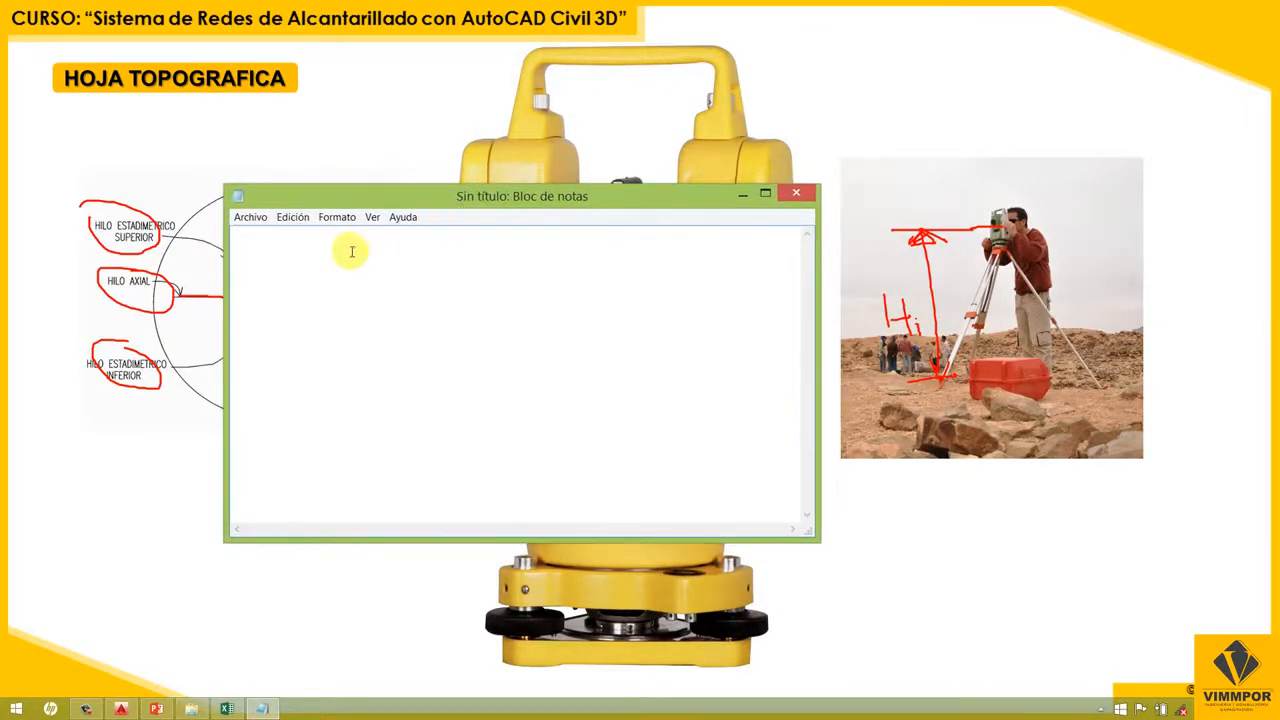
- Paste the copied point table into the blank text document and maximize its window
{"action": "right_click", "coordinate": [258, 243]}
{"action": "left_click", "coordinate": [296, 303]}
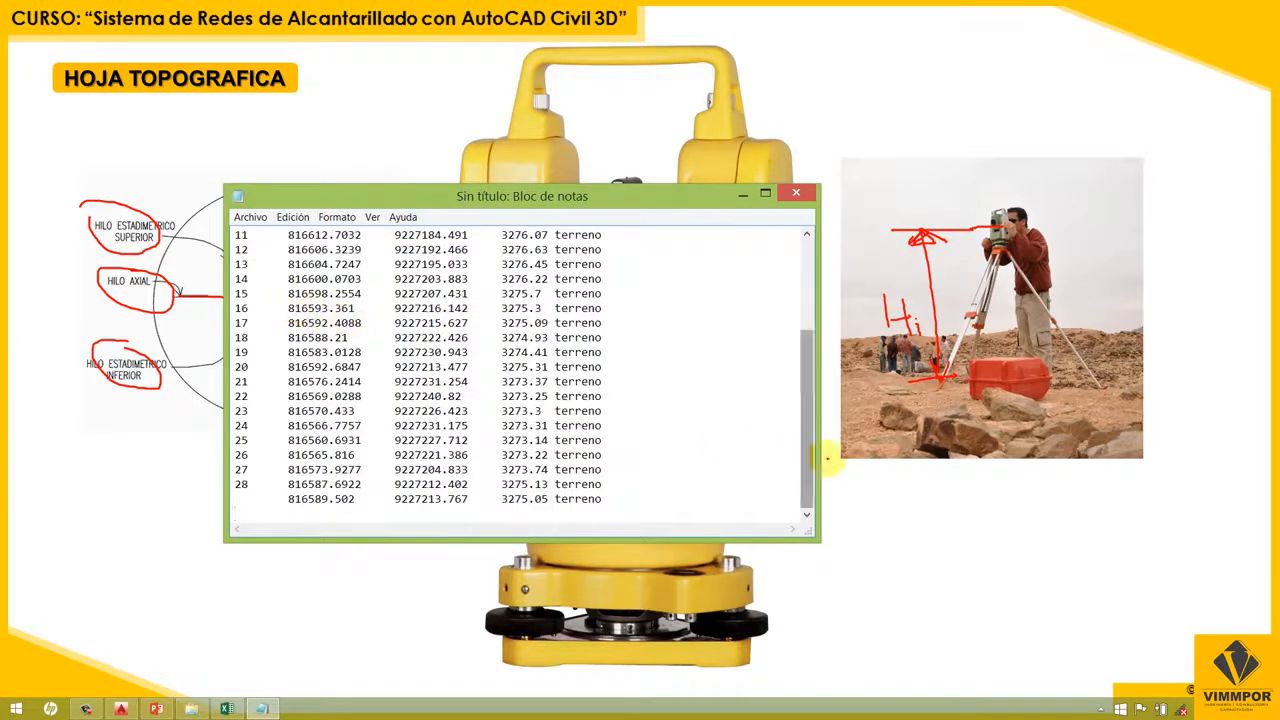
{"action": "left_click_drag", "start_coordinate": [808, 432], "coordinate": [808, 268]}
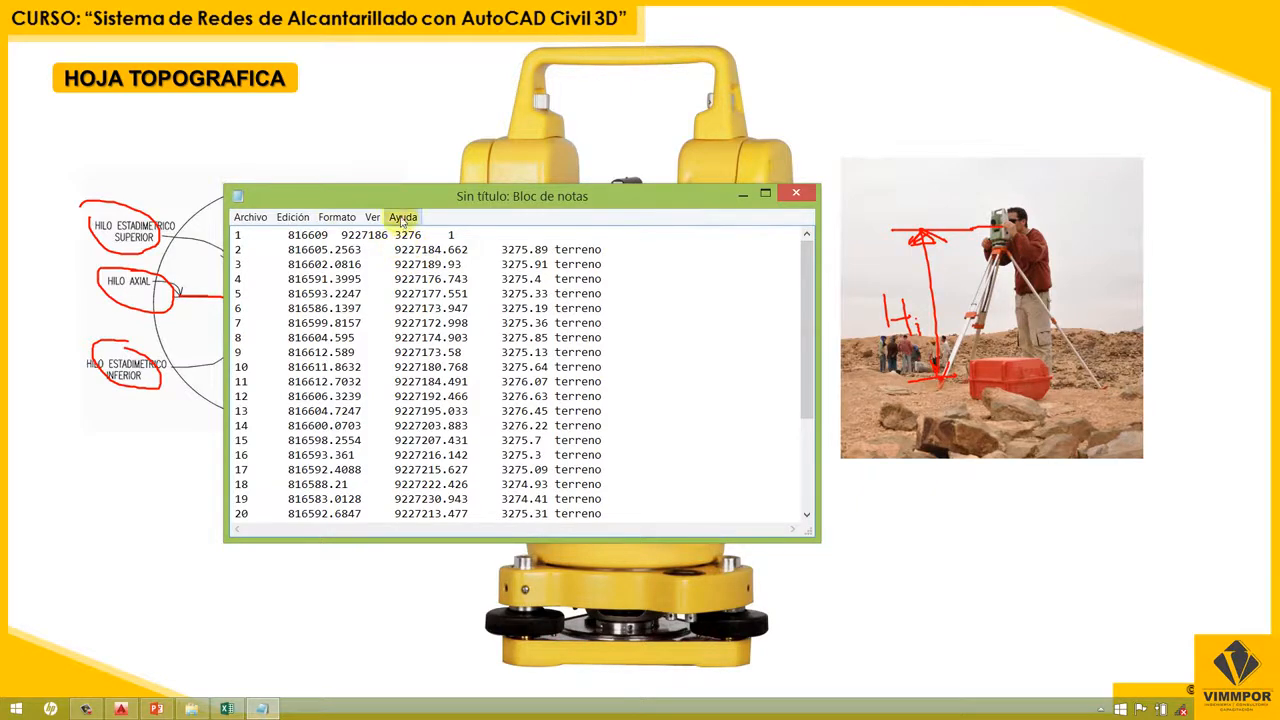
{"action": "mouse_move", "coordinate": [399, 196]}
{"action": "left_mouse_down"}
{"action": "mouse_move", "coordinate": [418, 192]}
{"action": "mouse_move", "coordinate": [397, 194]}
{"action": "left_mouse_up"}
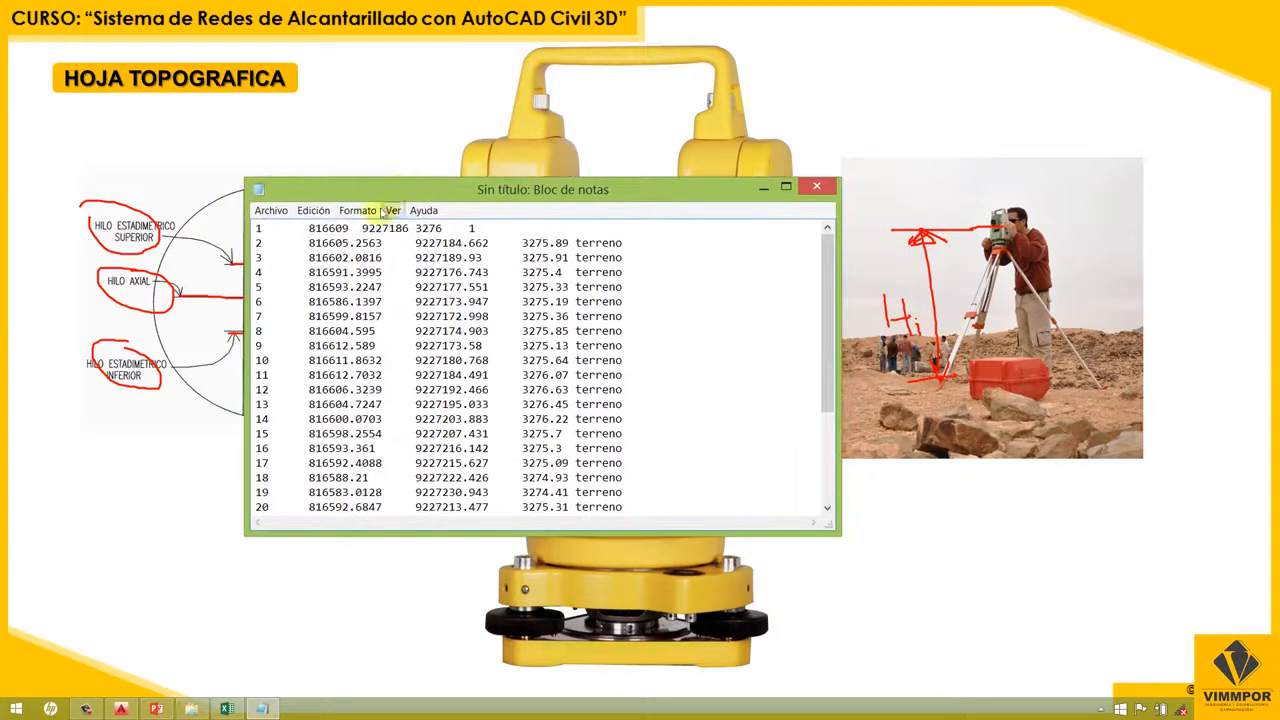
{"action": "left_click", "coordinate": [228, 708]}
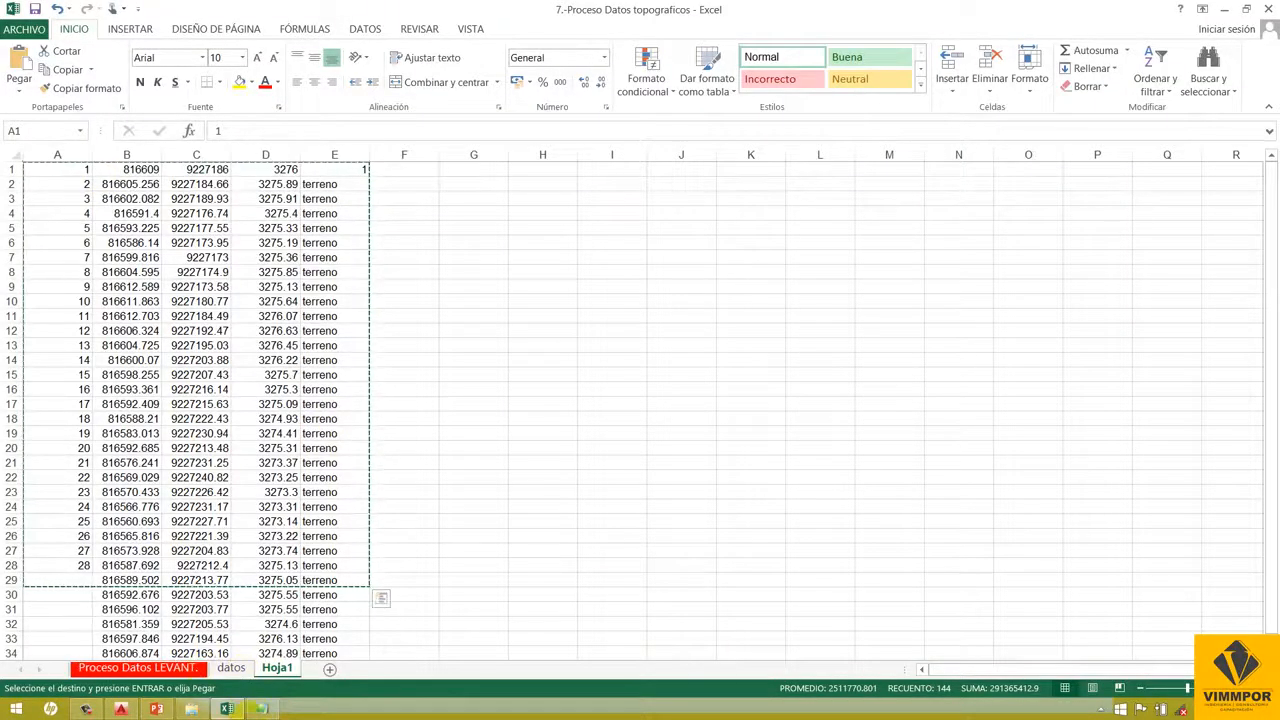
{"action": "left_click", "coordinate": [261, 708]}
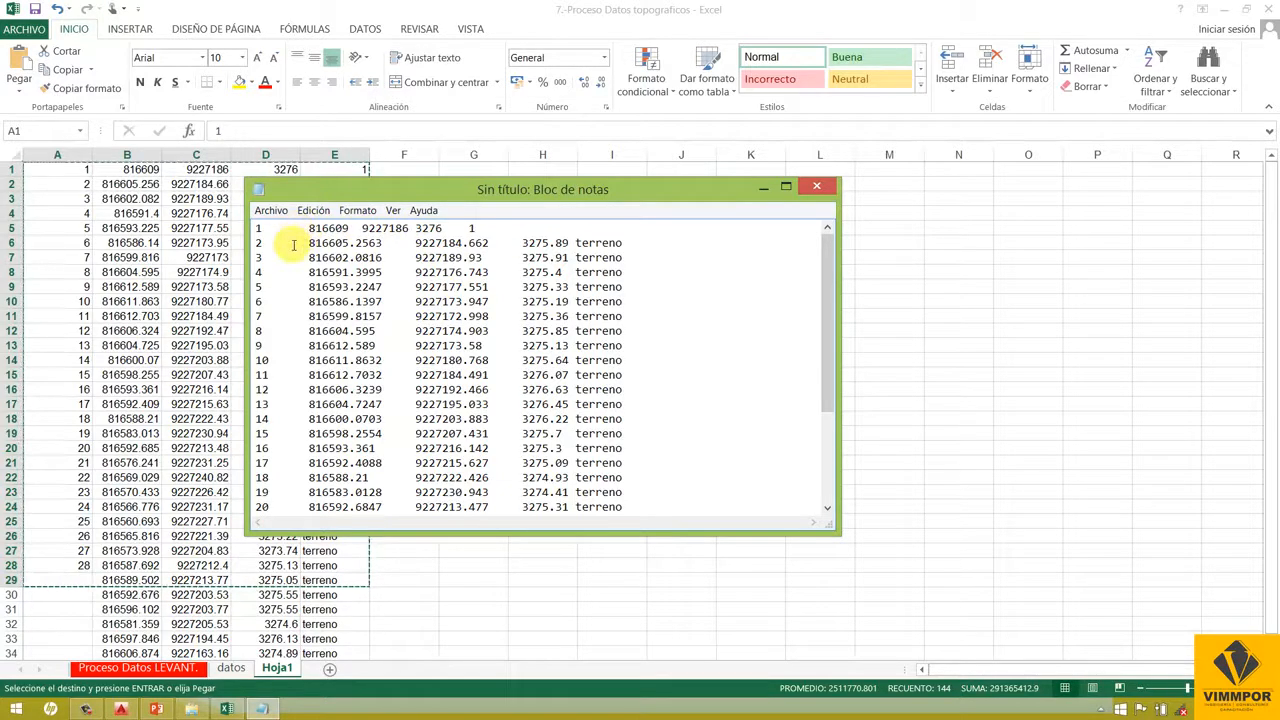
{"action": "mouse_move", "coordinate": [375, 196]}
{"action": "left_mouse_down"}
{"action": "mouse_move", "coordinate": [390, 192]}
{"action": "mouse_move", "coordinate": [343, 190]}
{"action": "mouse_move", "coordinate": [362, 211]}
{"action": "mouse_move", "coordinate": [336, 196]}
{"action": "mouse_move", "coordinate": [387, 195]}
{"action": "left_mouse_up"}
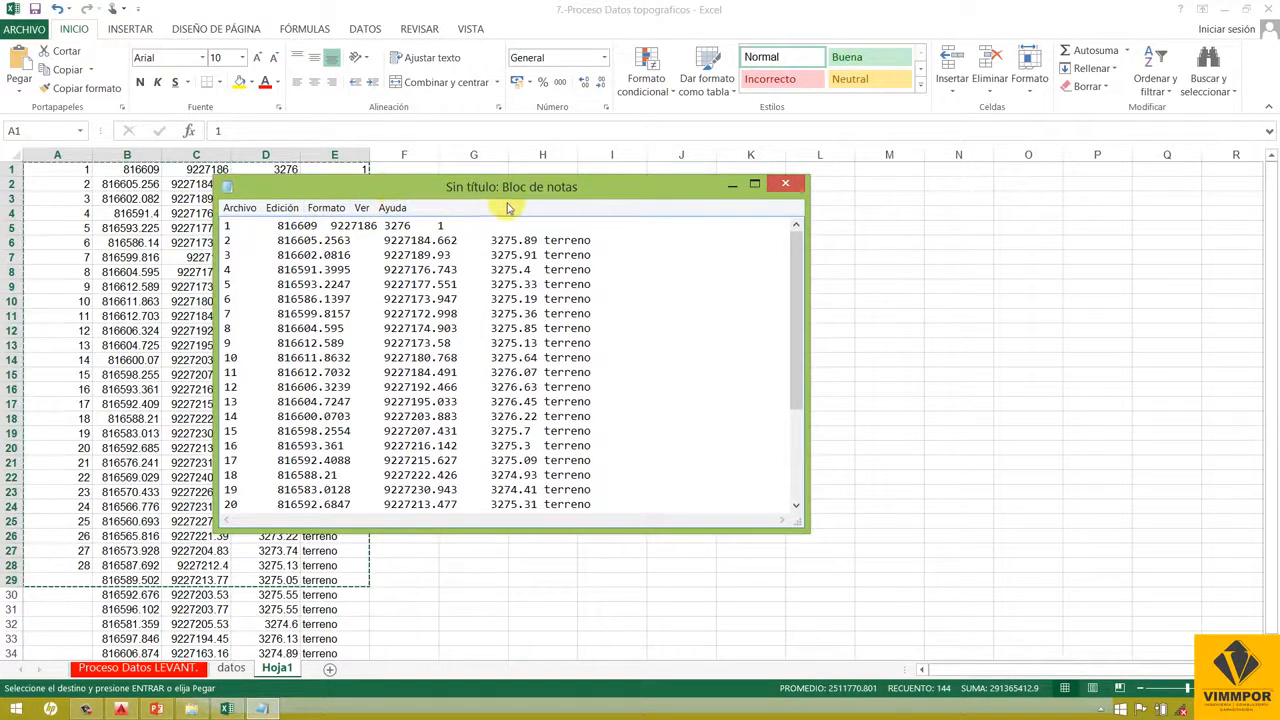
{"action": "left_click", "coordinate": [754, 184]}
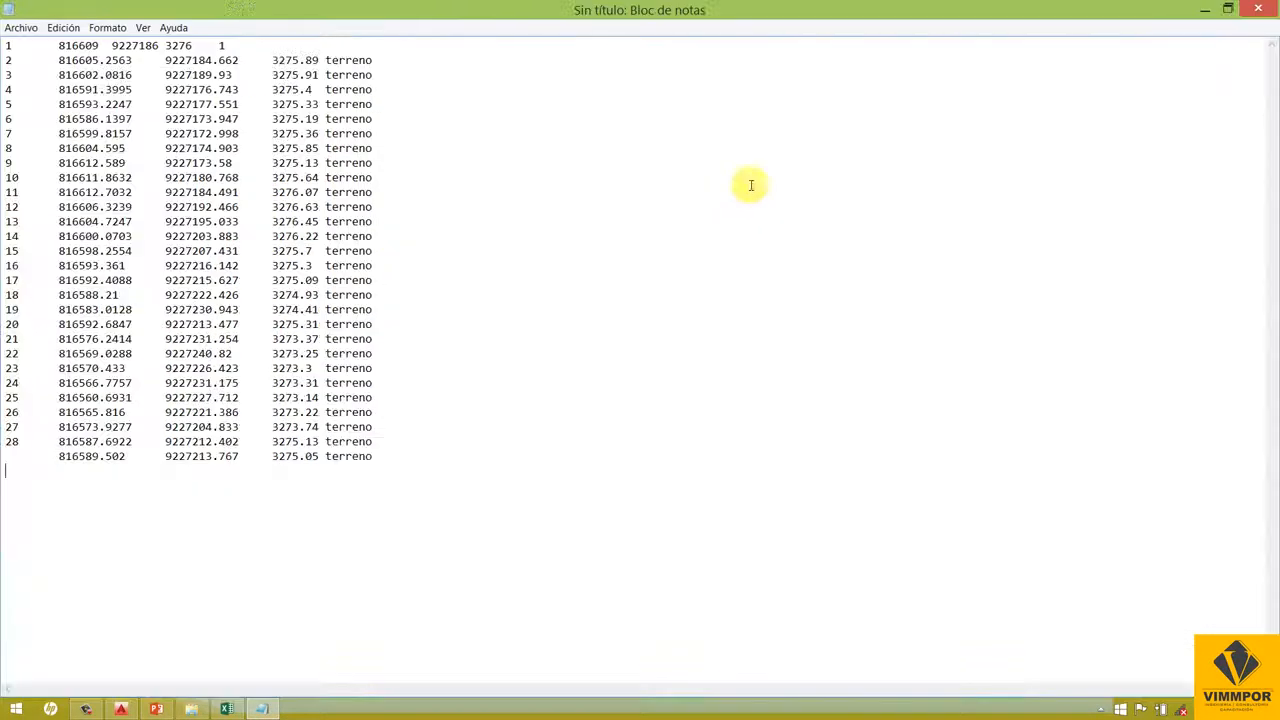
- Review the file saving commands and the column of point numbers 1 to 28 in the text document
{"action": "left_click", "coordinate": [19, 28]}
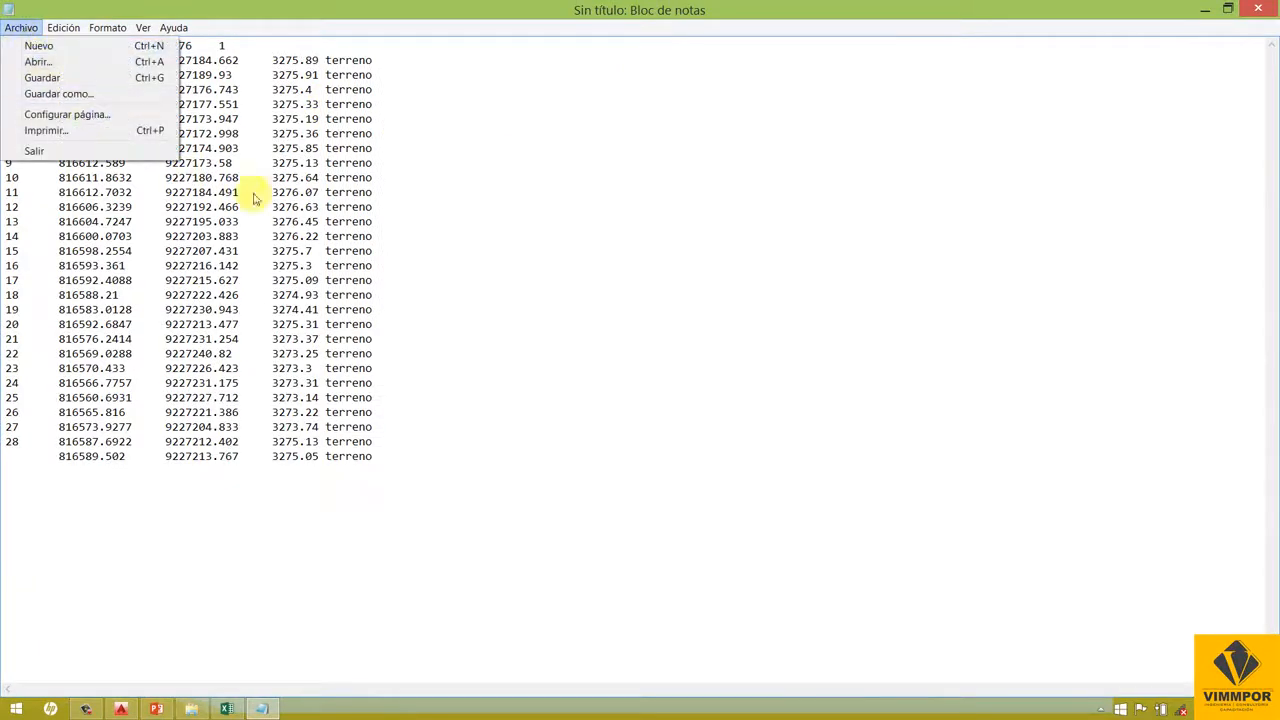
{"action": "left_click", "coordinate": [273, 236]}
{"action": "left_click", "coordinate": [22, 28]}
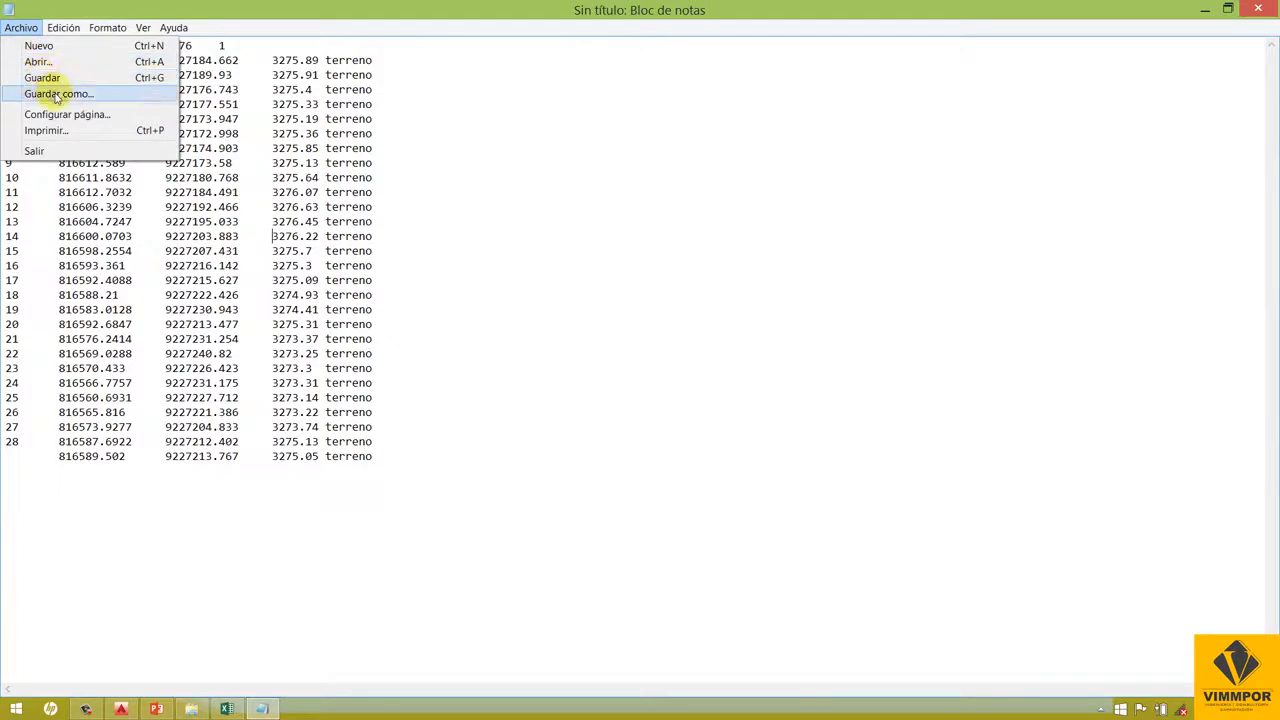
{"action": "left_click", "coordinate": [134, 221]}
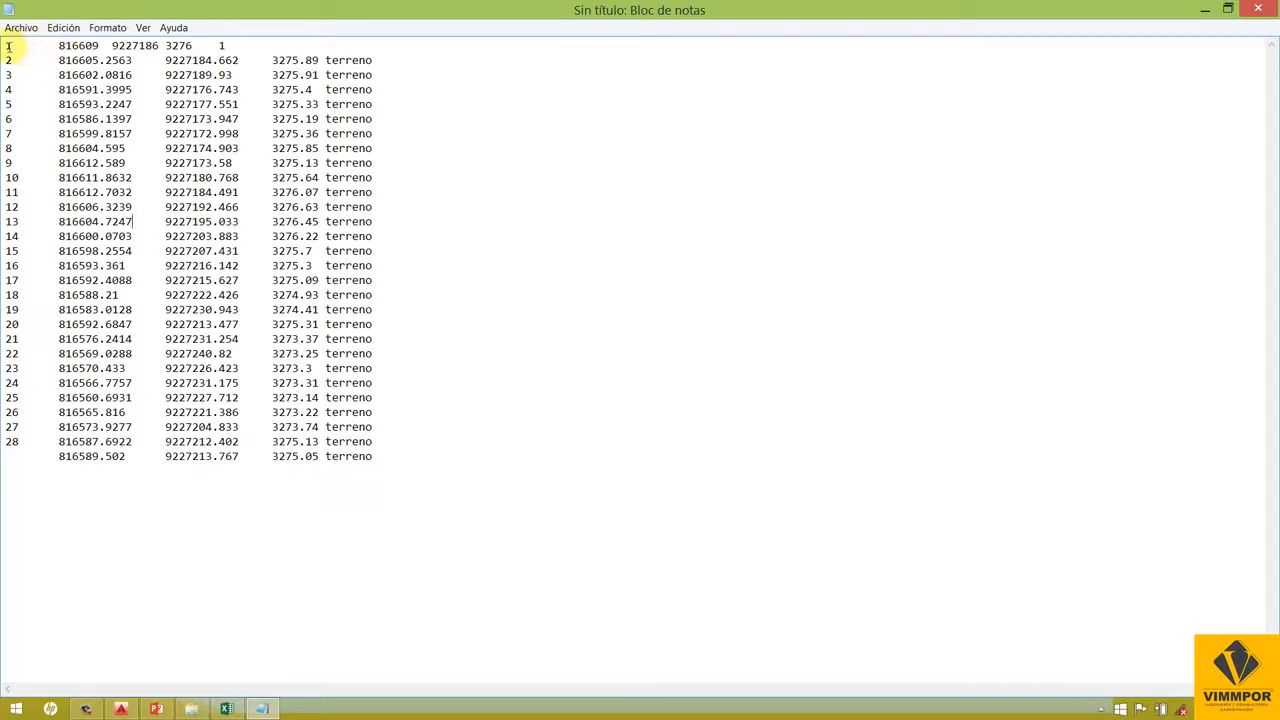
{"action": "left_click_drag", "start_coordinate": [7, 45], "coordinate": [36, 445]}
{"action": "left_click", "coordinate": [61, 368]}
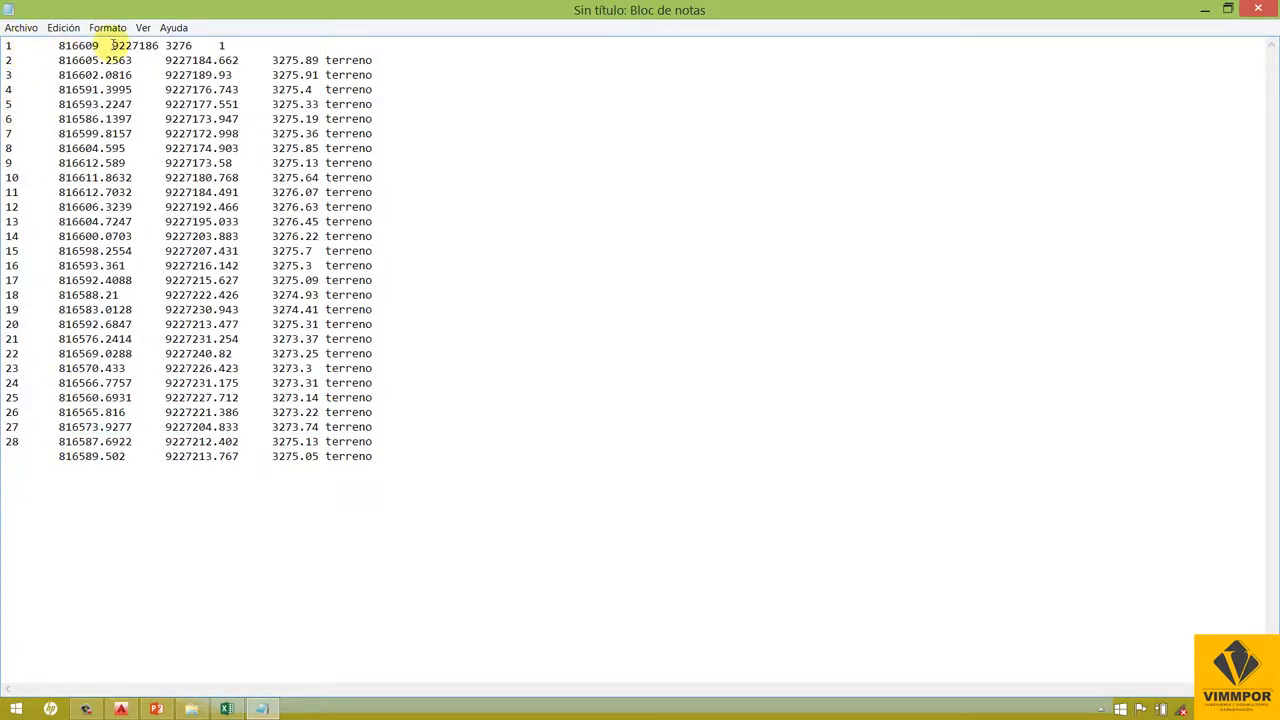
- Open the Save As dialog for the untitled text document
{"action": "left_click", "coordinate": [20, 30]}
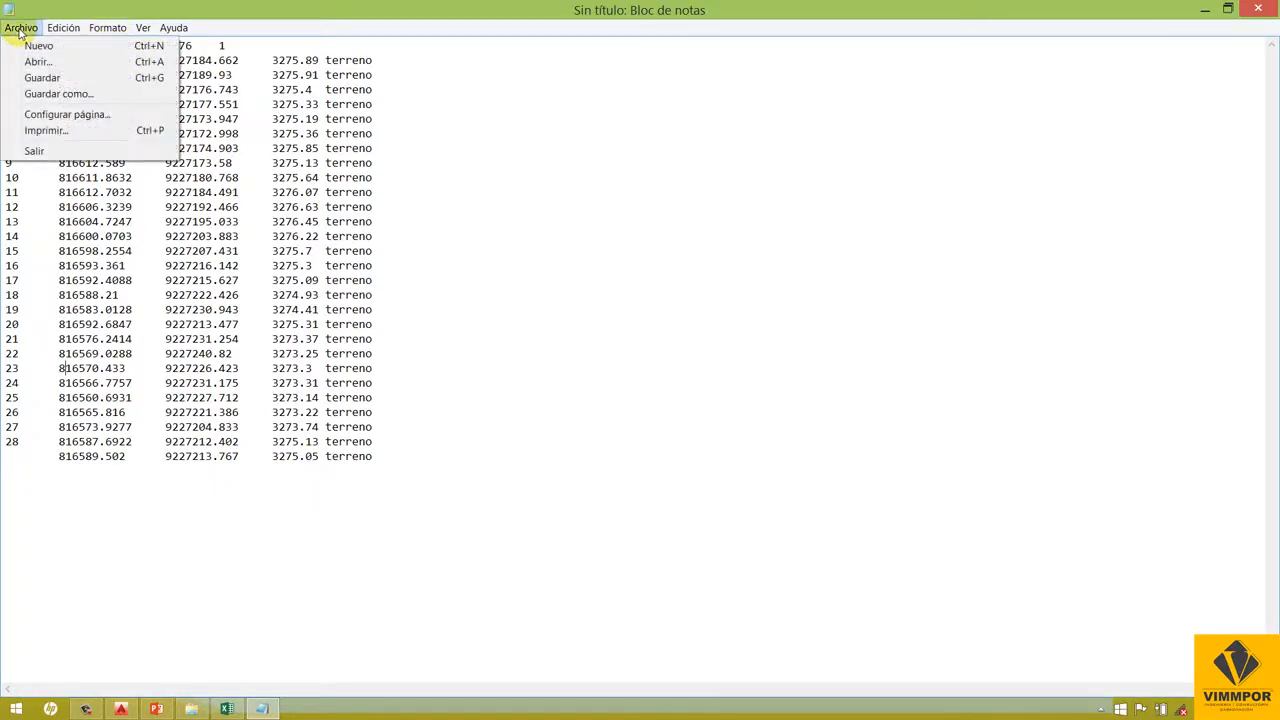
{"action": "left_click", "coordinate": [34, 94]}
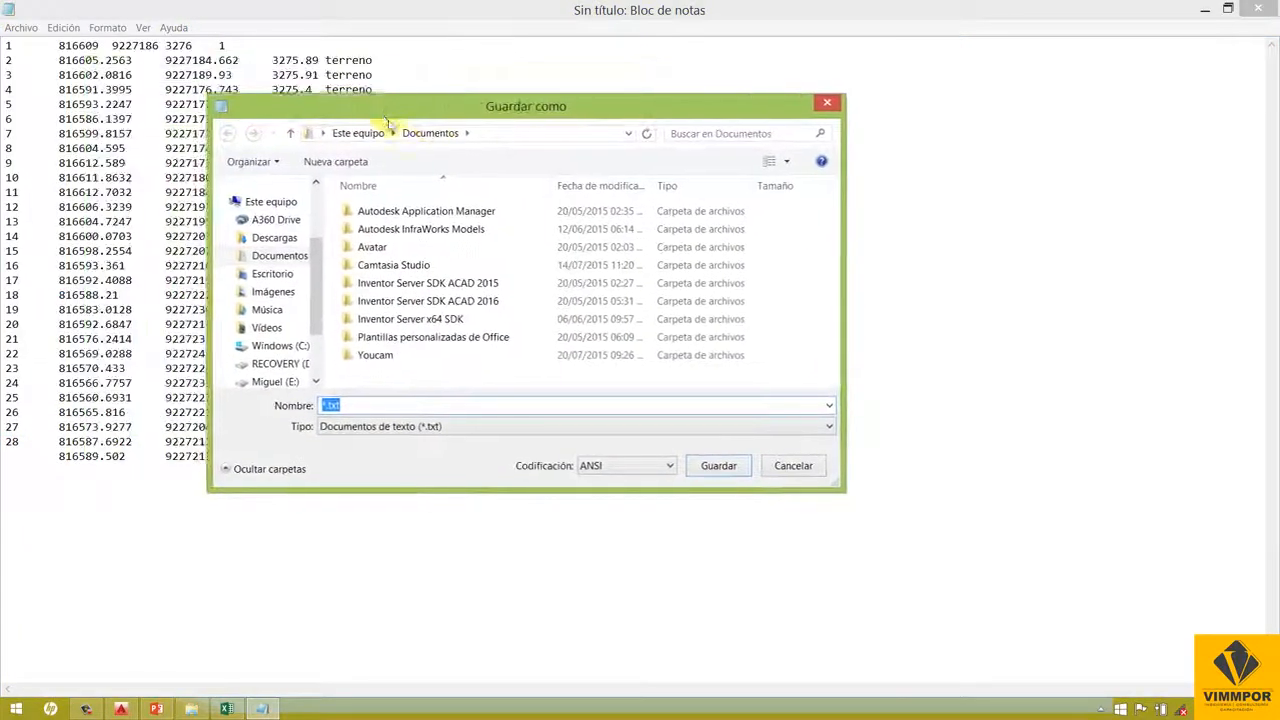
{"action": "left_click_drag", "start_coordinate": [388, 120], "coordinate": [376, 142]}
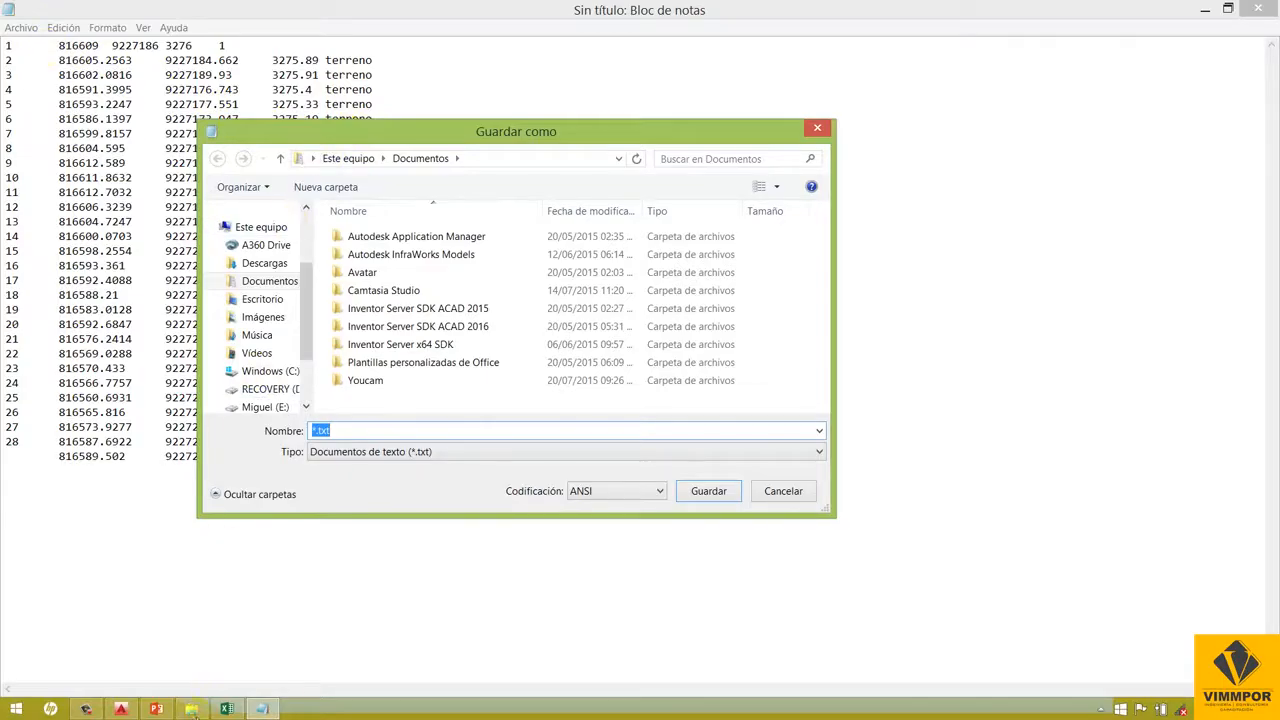
- Switch to the Excel workbook 7.-Proceso Datos topograficos
{"action": "left_click", "coordinate": [163, 709]}
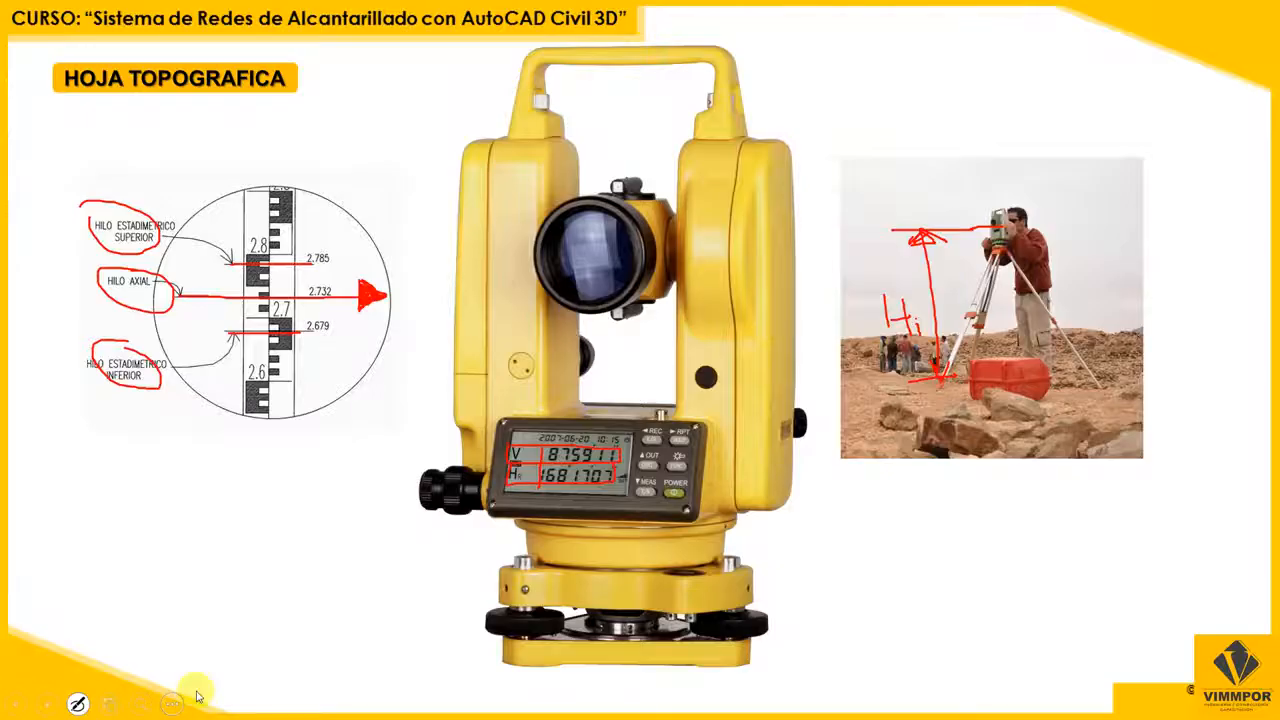
{"action": "key", "text": "alt+Tab"}
{"action": "key", "text": "alt+Tab"}
{"action": "key", "text": "alt+Tab"}
{"action": "key", "text": "alt+Tab"}
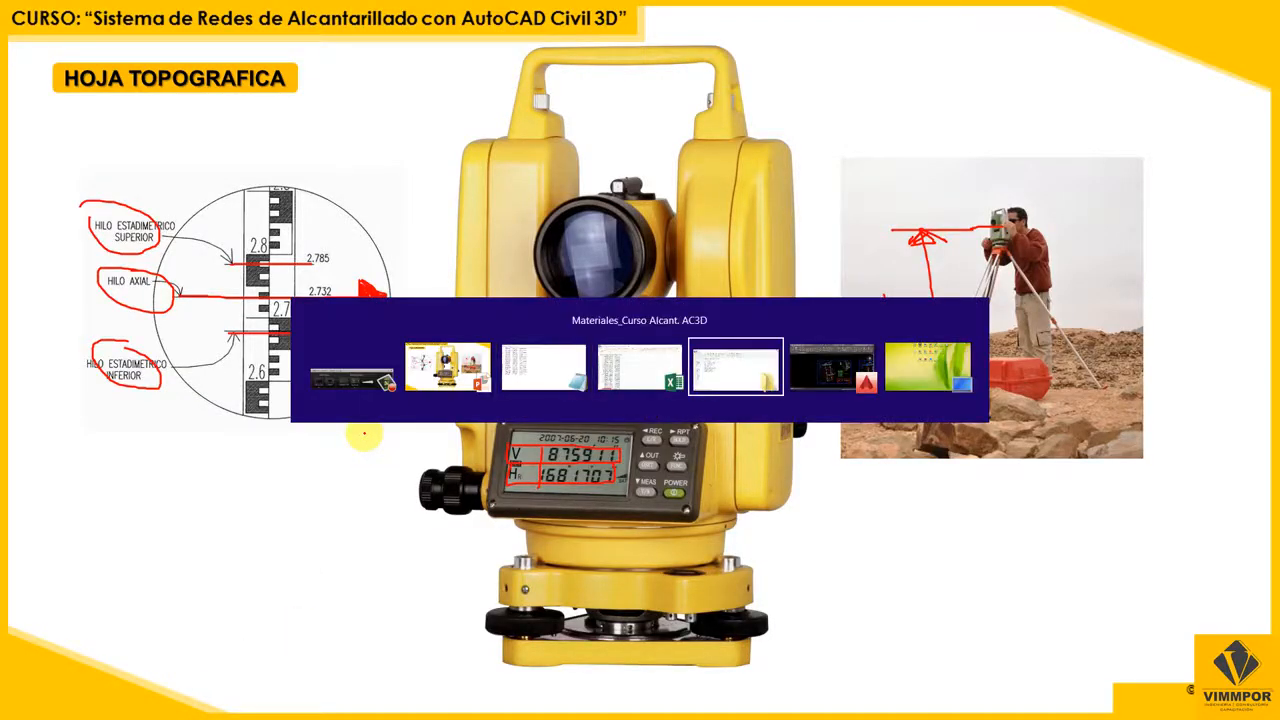
{"action": "key", "text": "alt+Tab"}
{"action": "key", "text": "alt+Tab"}
{"action": "key", "text": "alt+Tab"}
{"action": "key", "text": "alt+Tab"}
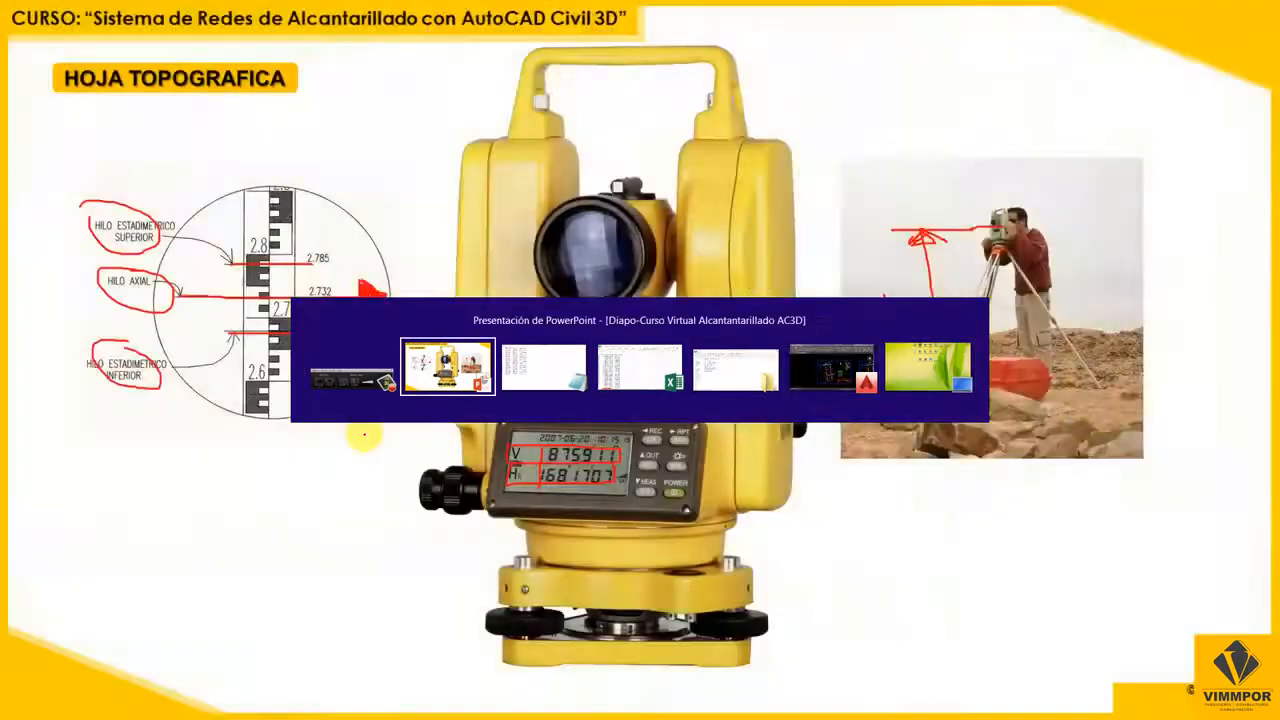
{"action": "key", "text": "alt+Tab"}
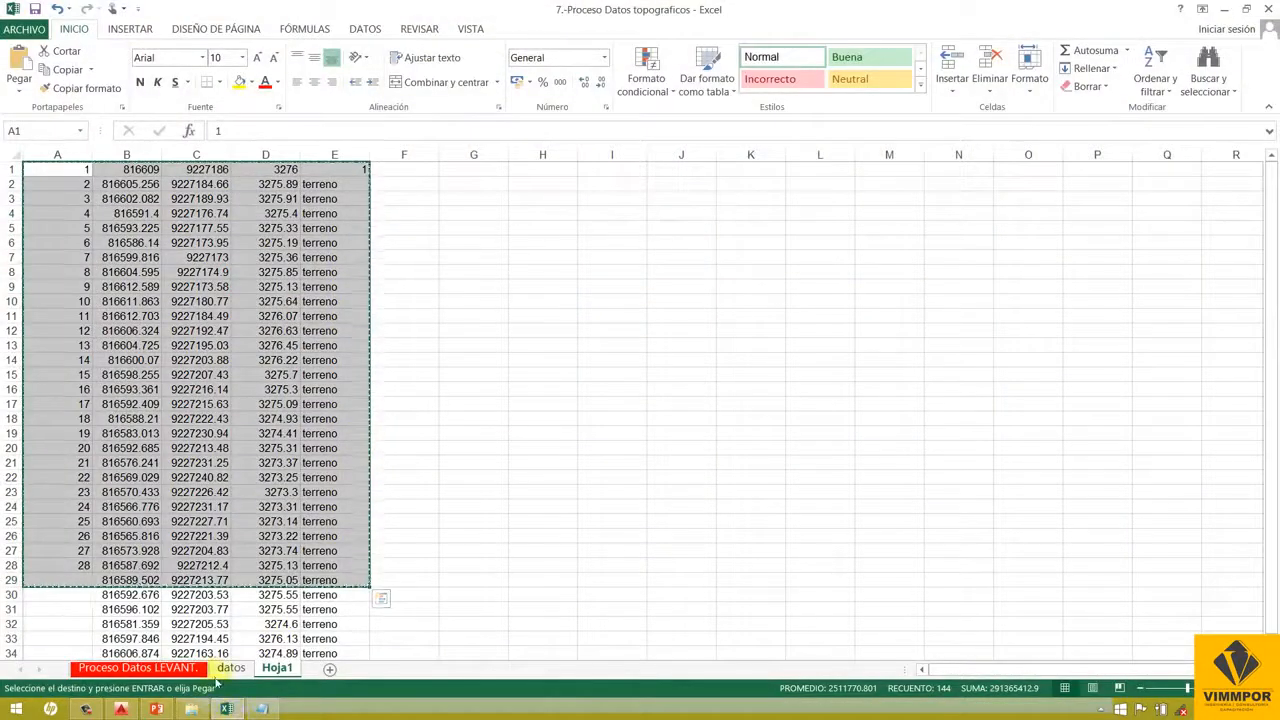
- Examine the east, north, COTA and north projection formulas in row 15 of the Proceso Datos LEVANT. sheet
{"action": "left_click", "coordinate": [186, 673]}
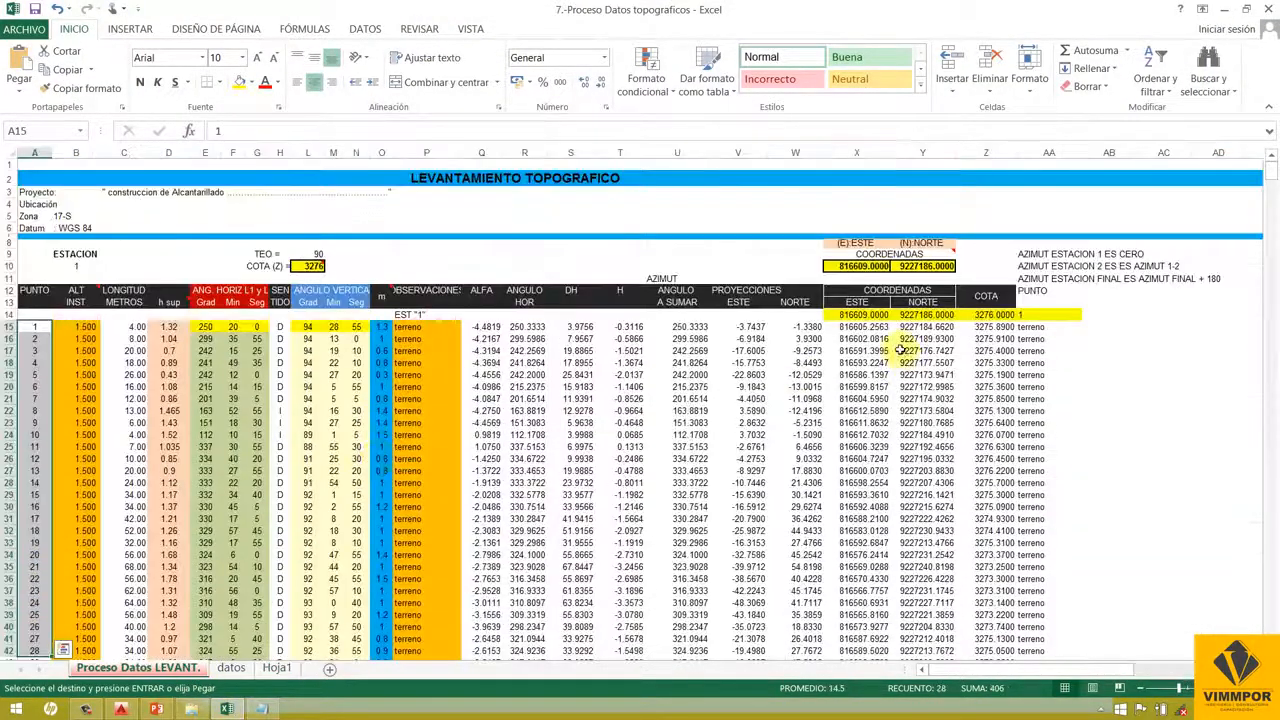
{"action": "left_click", "coordinate": [876, 330]}
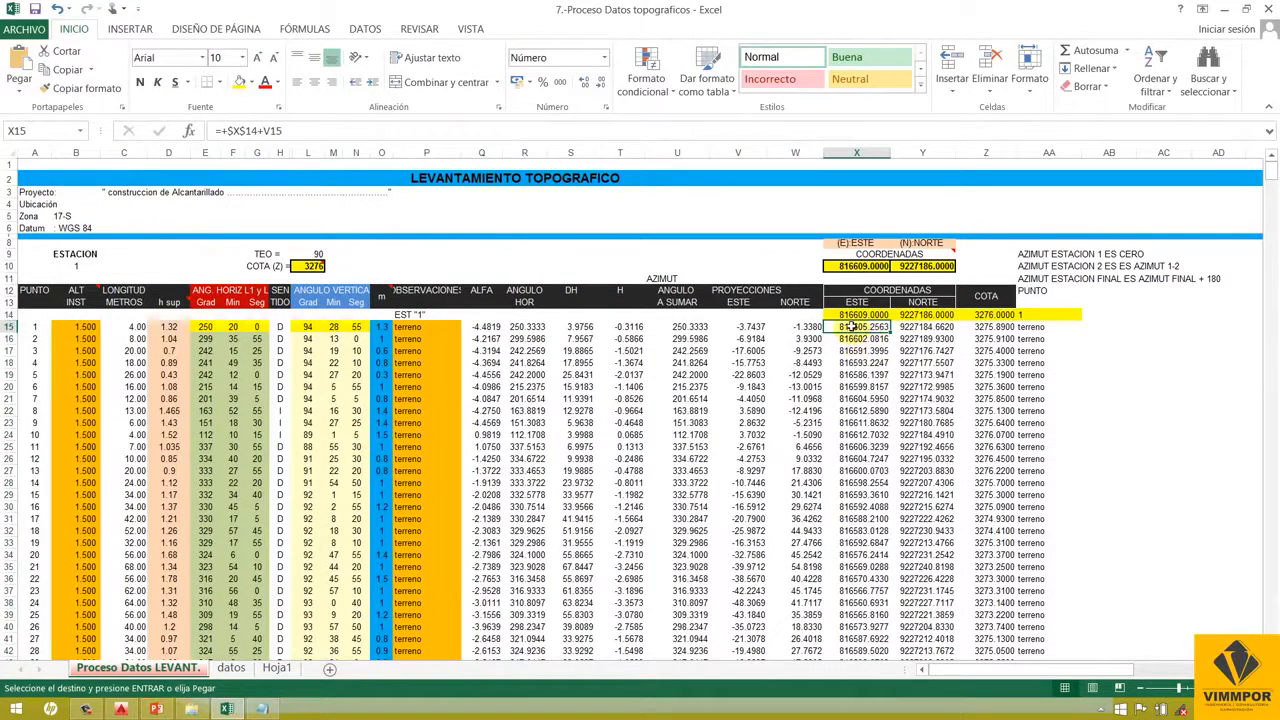
{"action": "left_click", "coordinate": [915, 328]}
{"action": "left_click", "coordinate": [982, 327]}
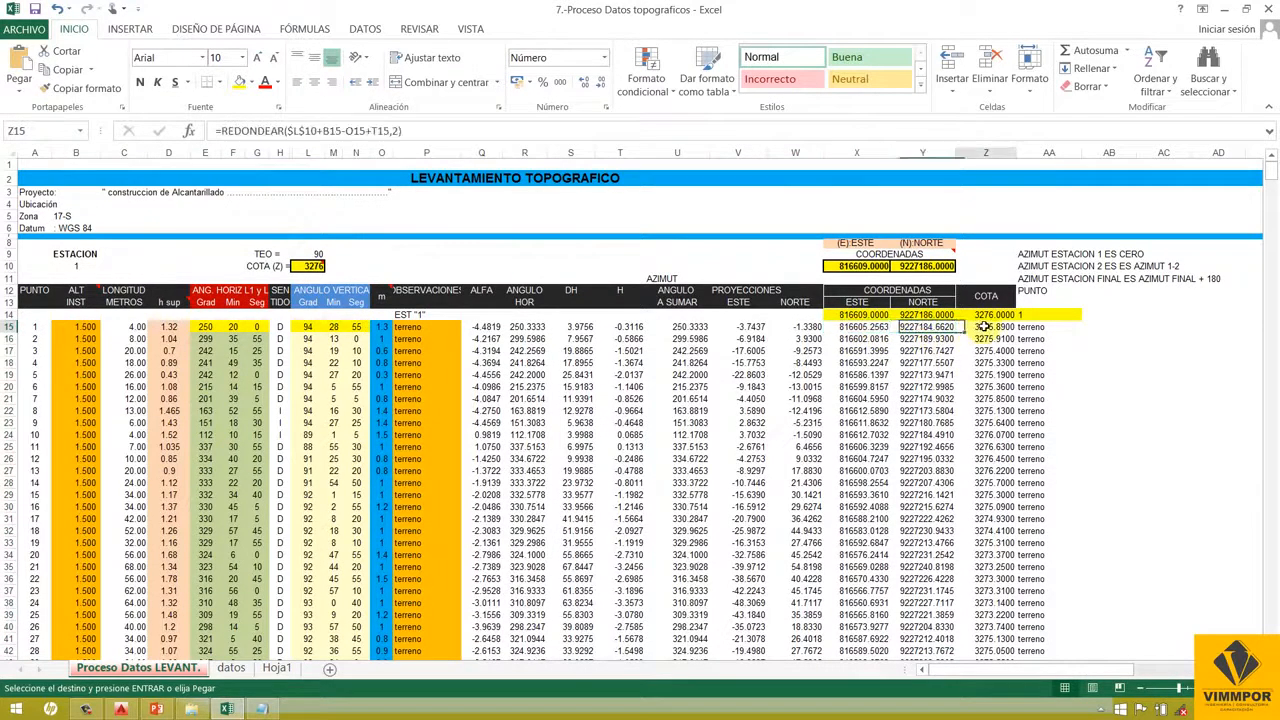
{"action": "left_click", "coordinate": [858, 330]}
{"action": "left_click", "coordinate": [805, 328]}
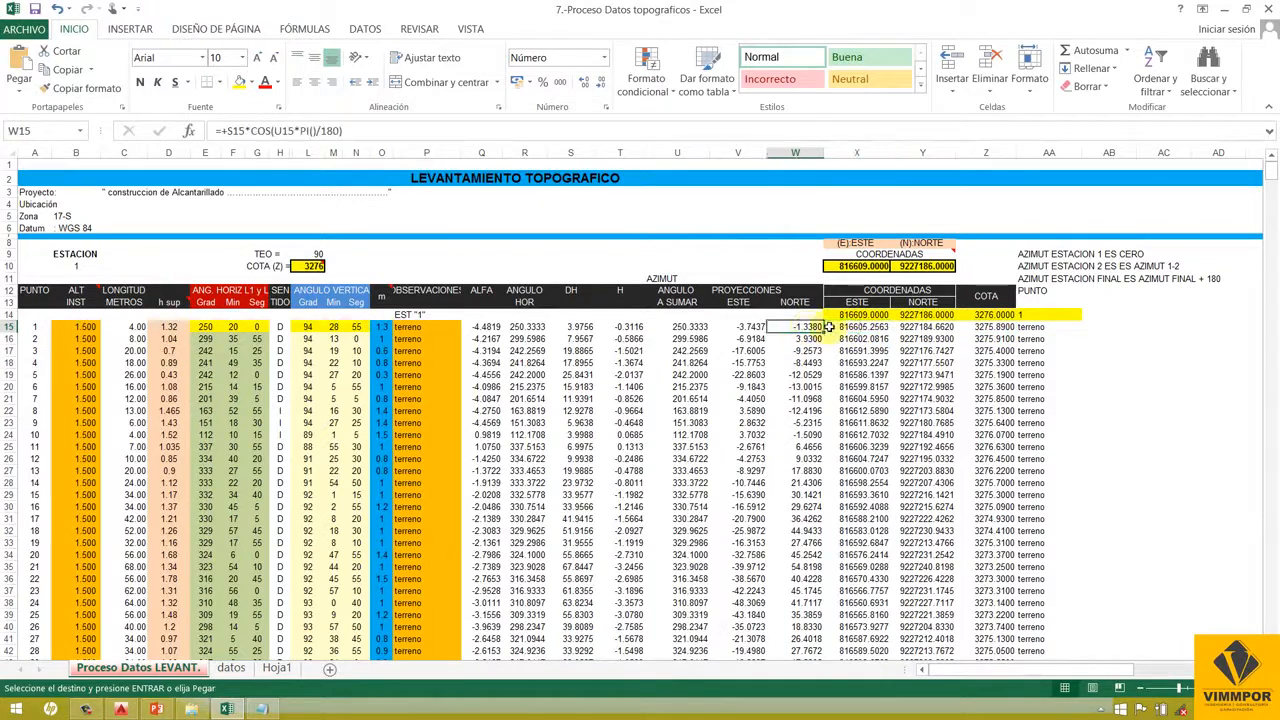
{"action": "left_click", "coordinate": [858, 329]}
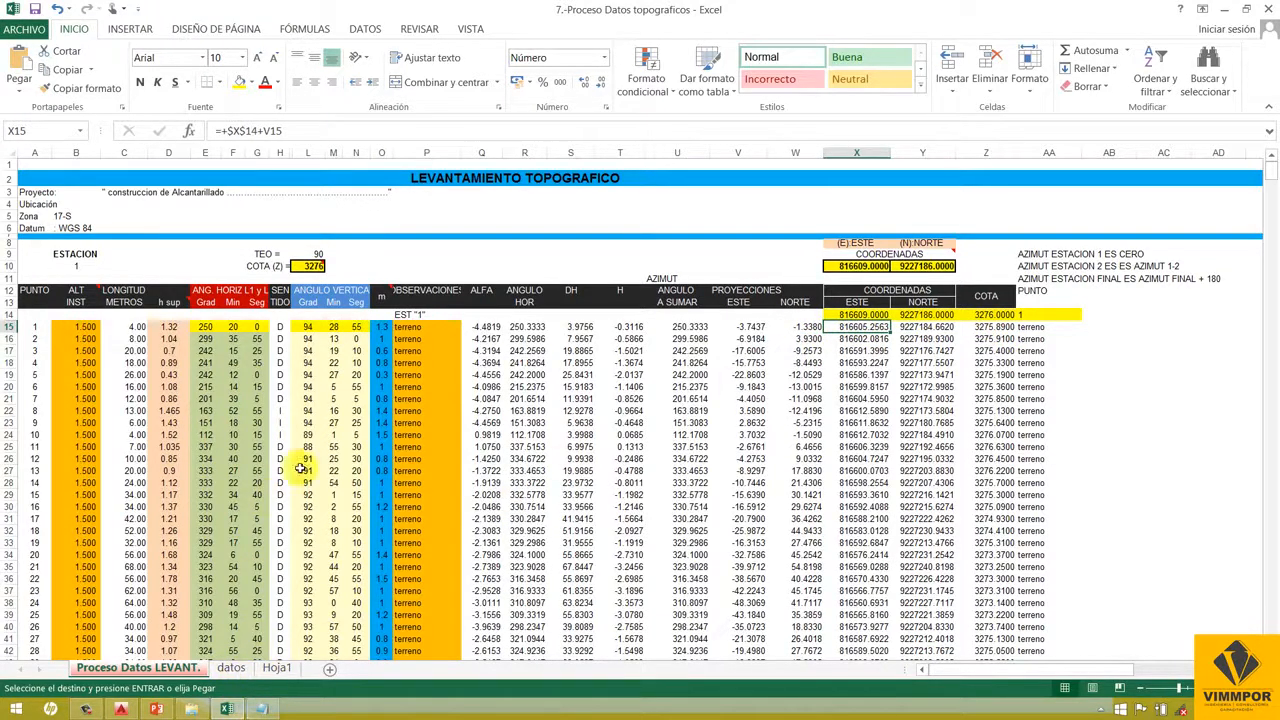
- Cancel the pending copy of the point table on Hoja1 and switch to the PowerPoint slide show
{"action": "left_click", "coordinate": [275, 668]}
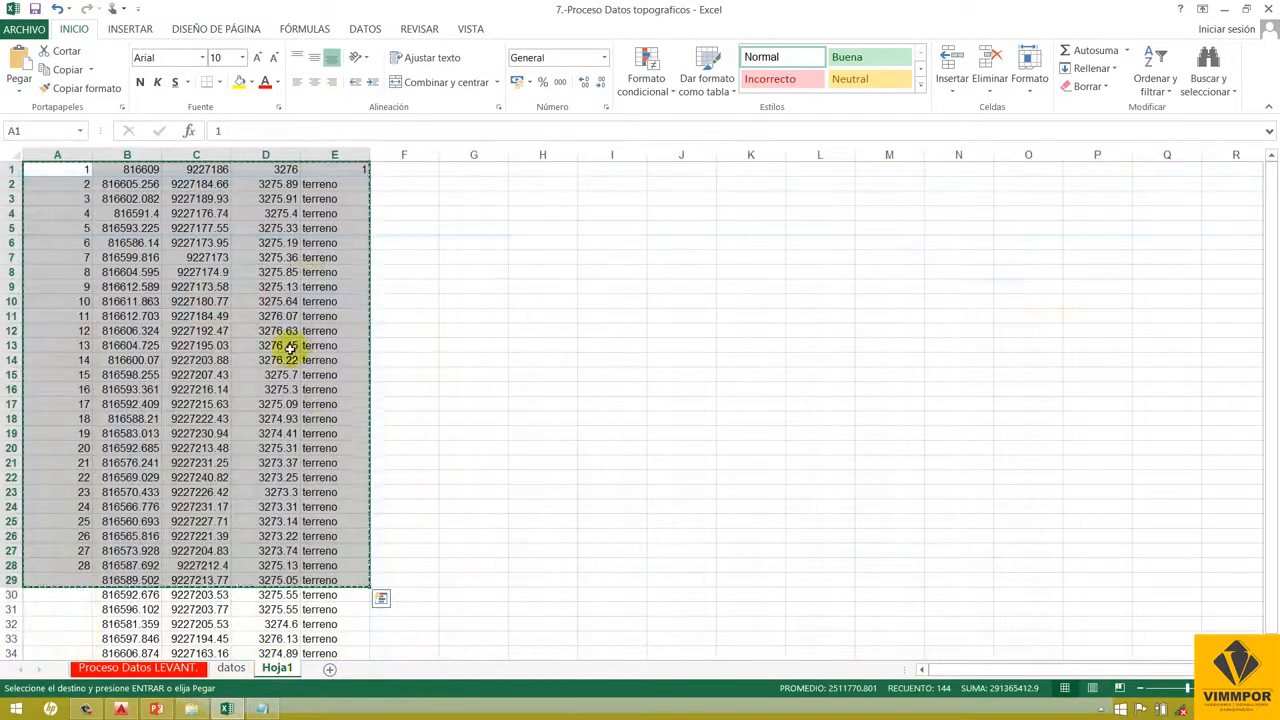
{"action": "left_click", "coordinate": [414, 289]}
{"action": "key", "text": "Escape"}
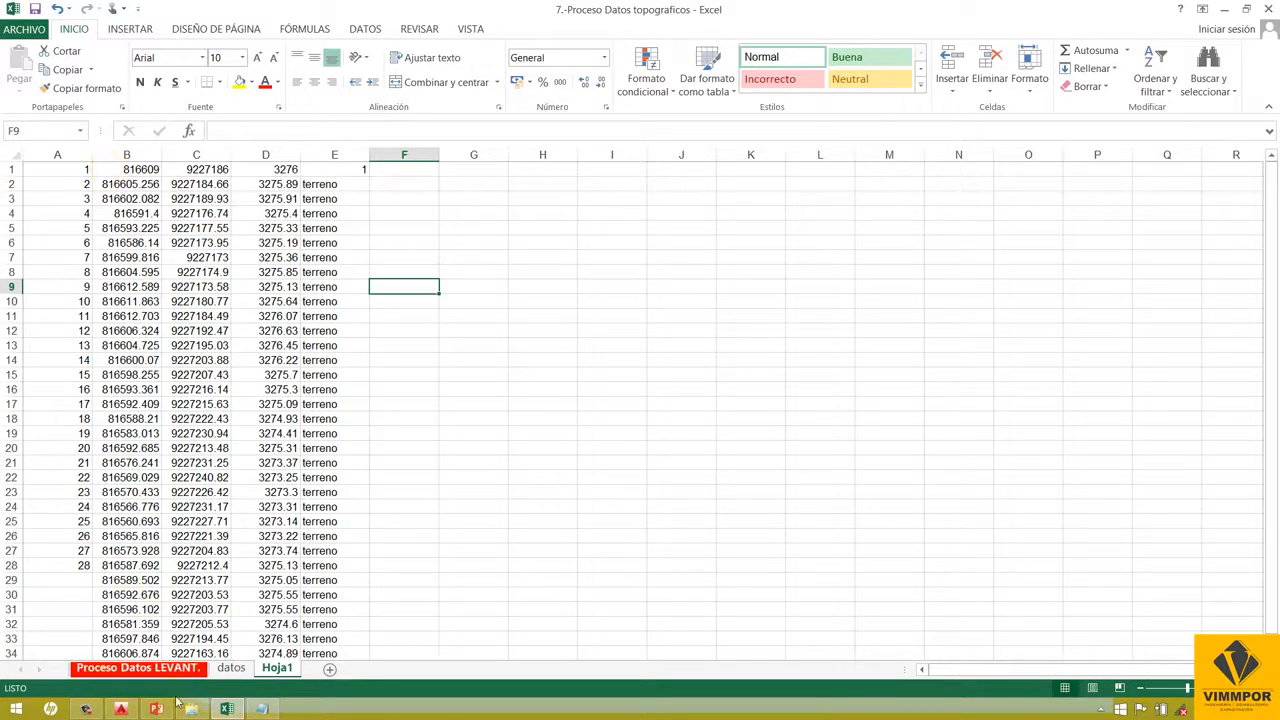
{"action": "left_click", "coordinate": [228, 710]}
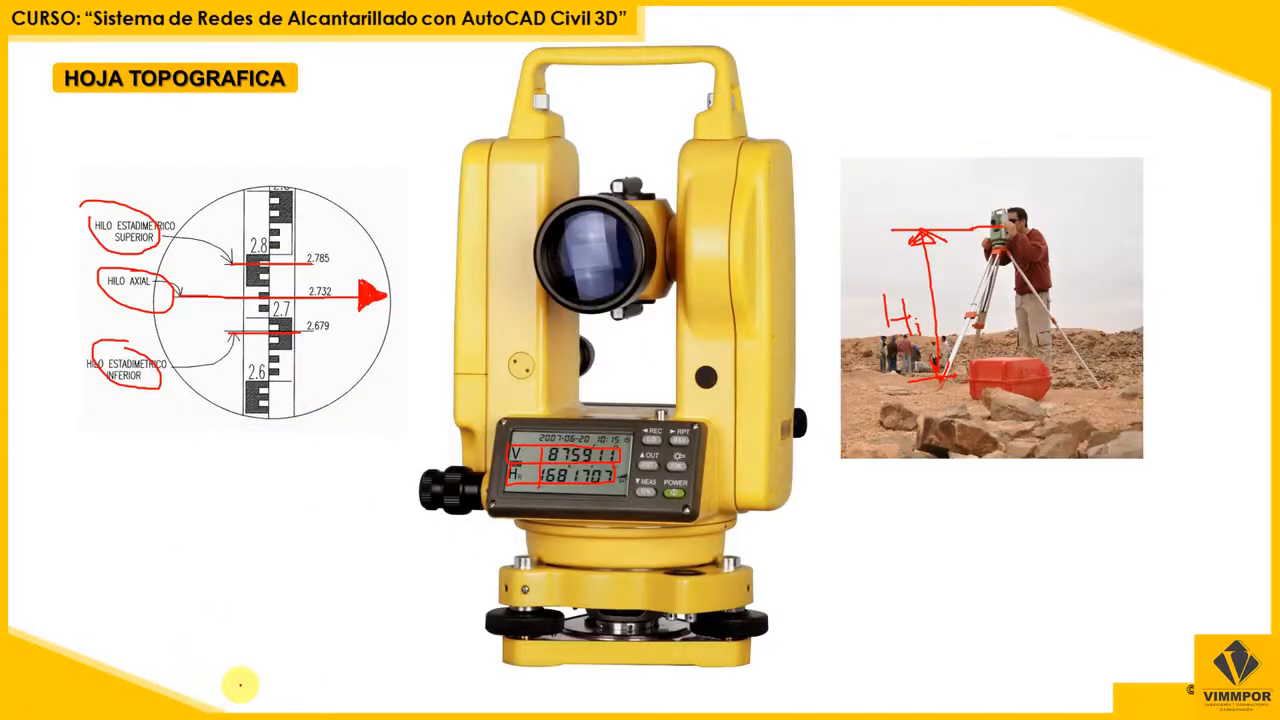
- Switch to the Excel workbook 7.-Proceso Datos topograficos and show the Proceso Datos LEVANT. sheet
{"action": "key", "text": "alt+Tab"}
{"action": "key", "text": "alt+Tab"}
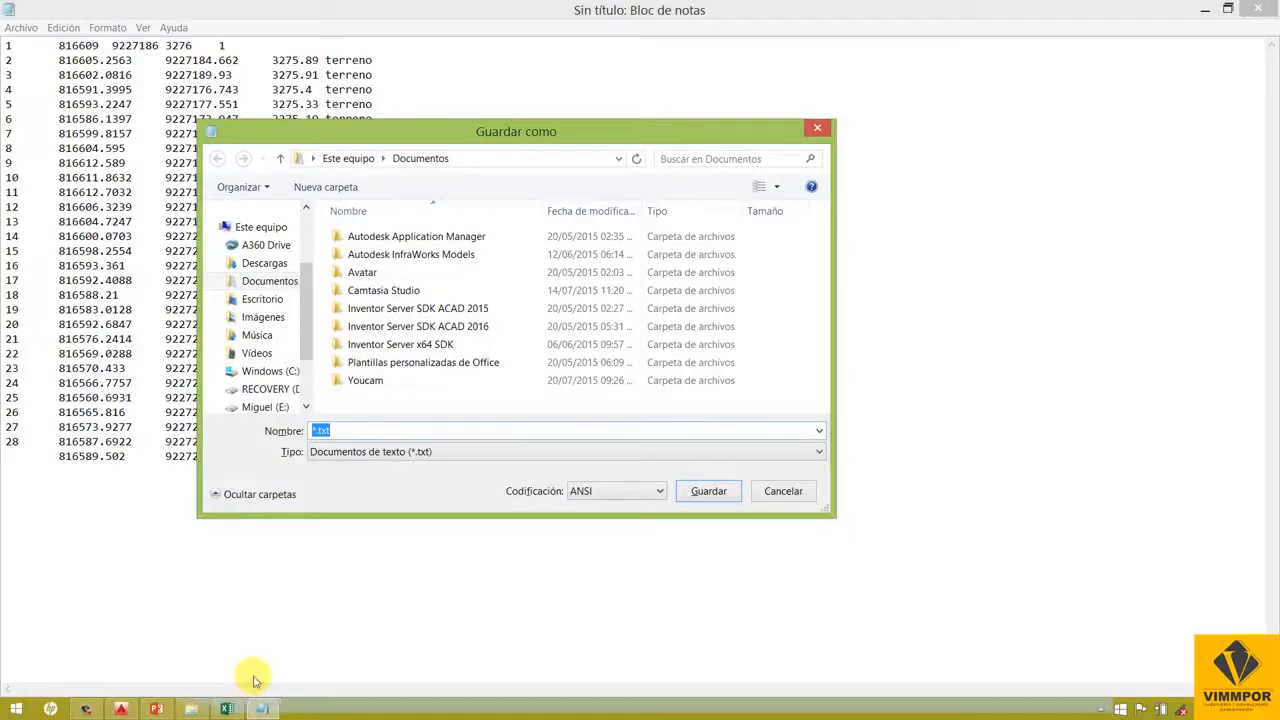
{"action": "left_click", "coordinate": [227, 709]}
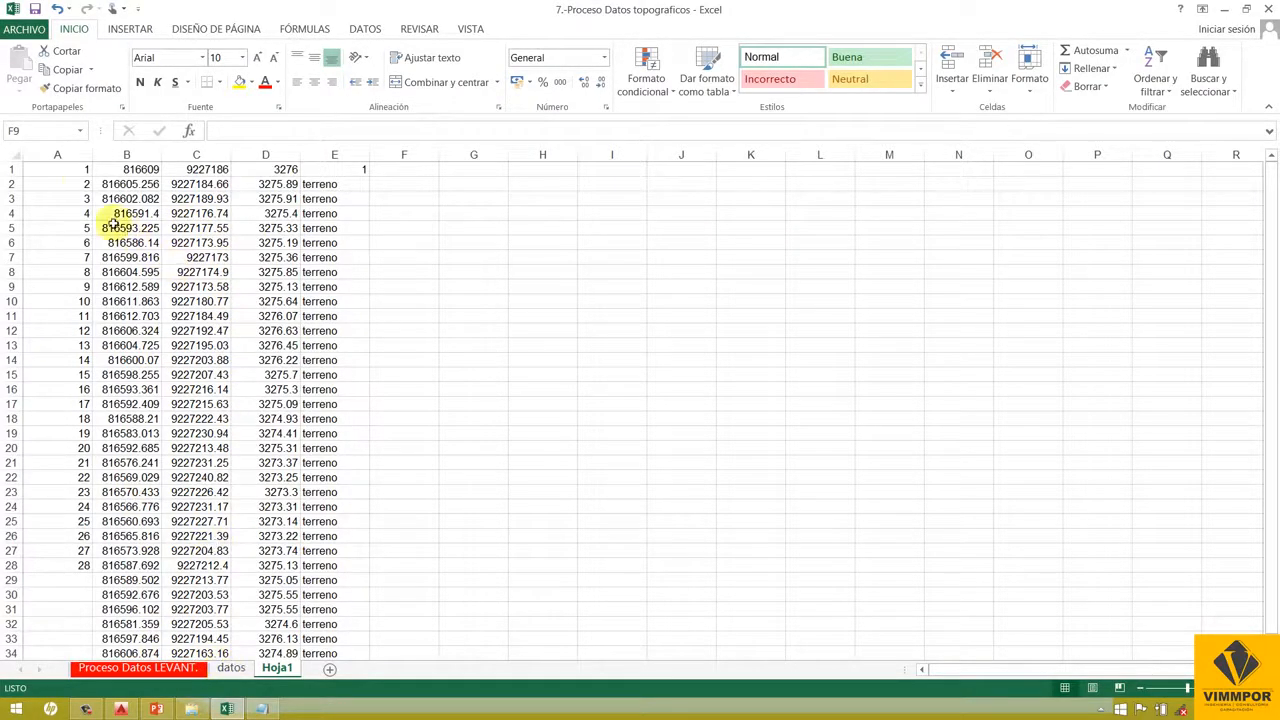
{"action": "left_click", "coordinate": [176, 669]}
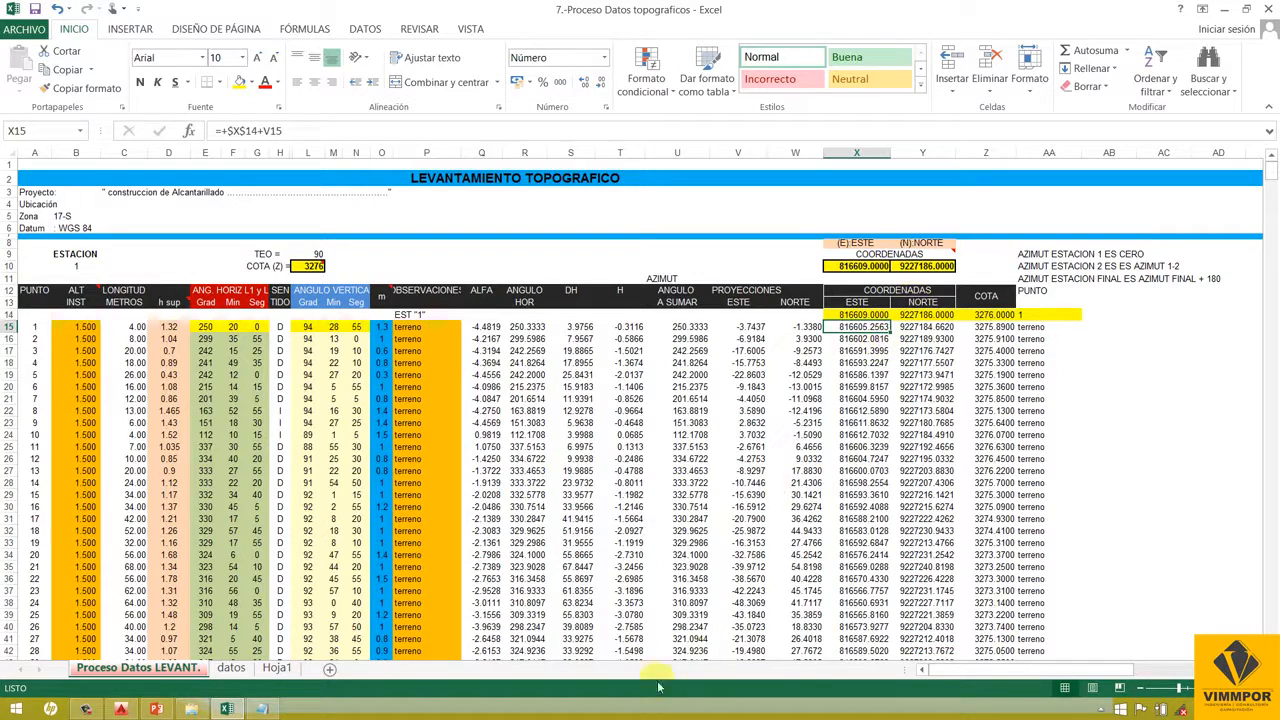
- Switch to the untitled Notepad document, cancel its open Save As dialog and restore the window to a smaller size
{"action": "left_click", "coordinate": [262, 709]}
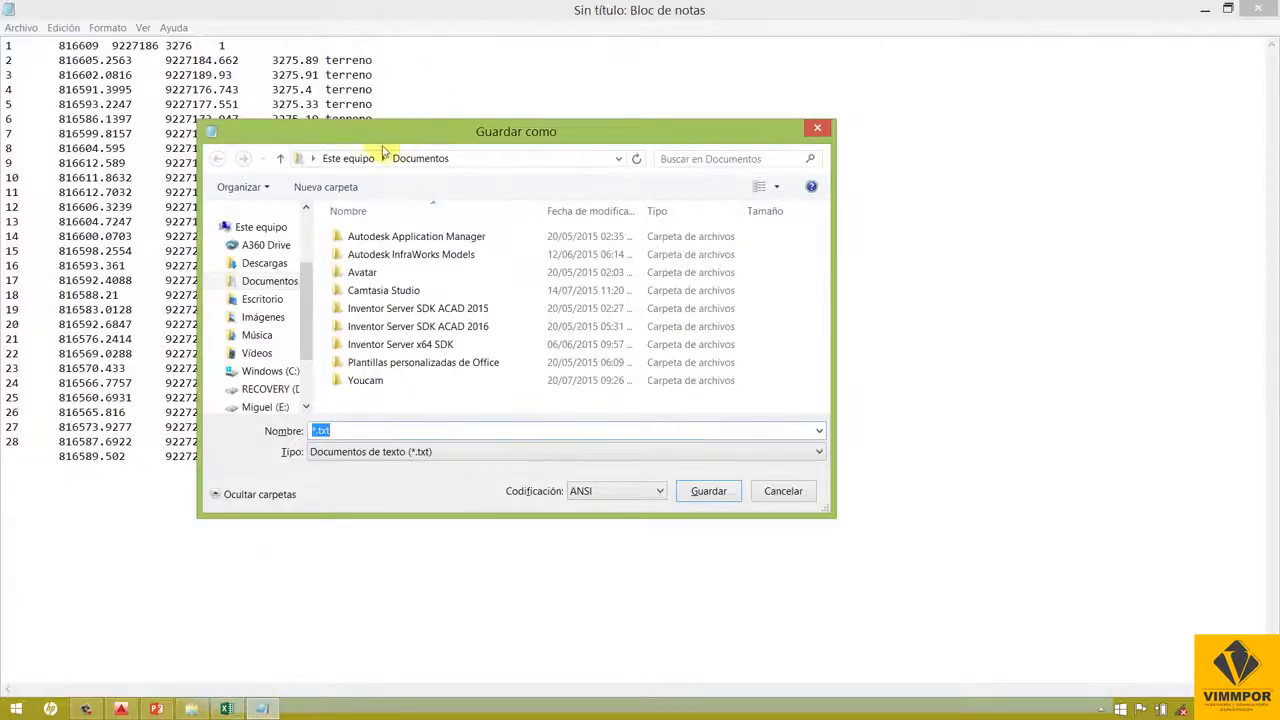
{"action": "left_click_drag", "start_coordinate": [382, 143], "coordinate": [782, 193]}
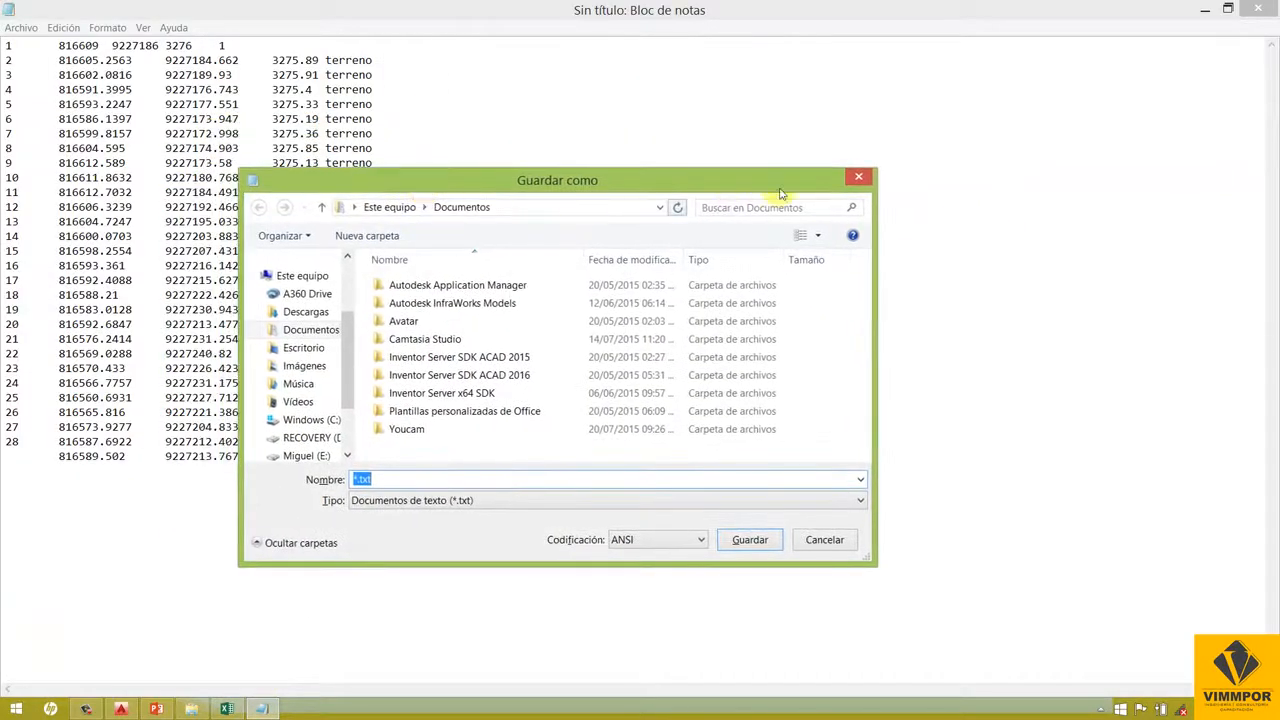
{"action": "left_click", "coordinate": [858, 179]}
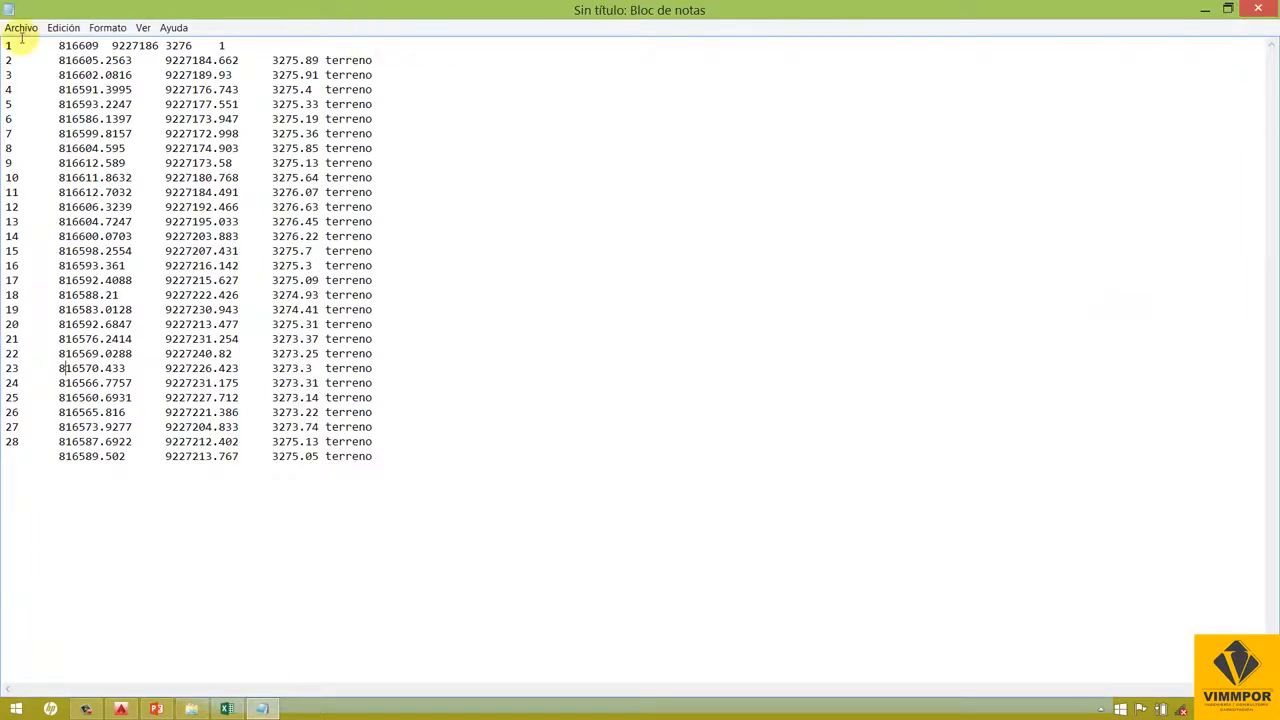
{"action": "left_click", "coordinate": [21, 29]}
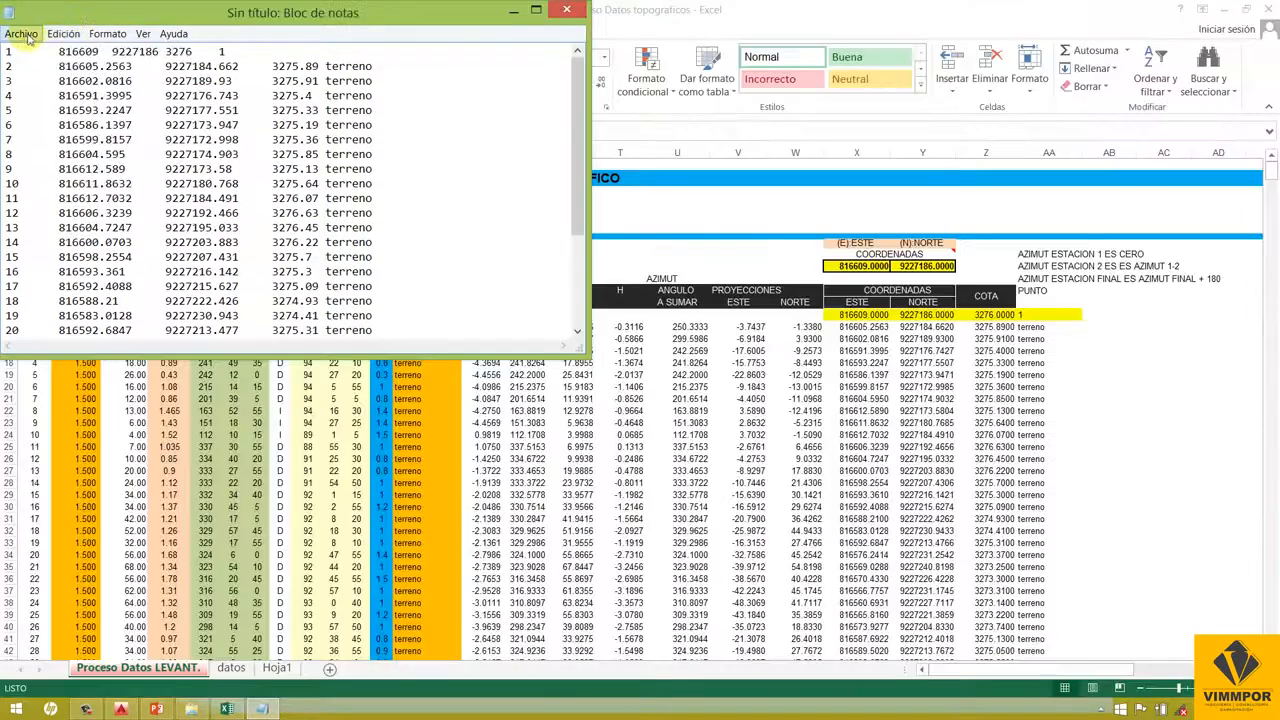
- Save the point list as the text file PENZD in the desktop folder Curso Virtual AC3D with ANSI encoding, and close the document
{"action": "left_click", "coordinate": [27, 36]}
{"action": "left_click", "coordinate": [60, 101]}
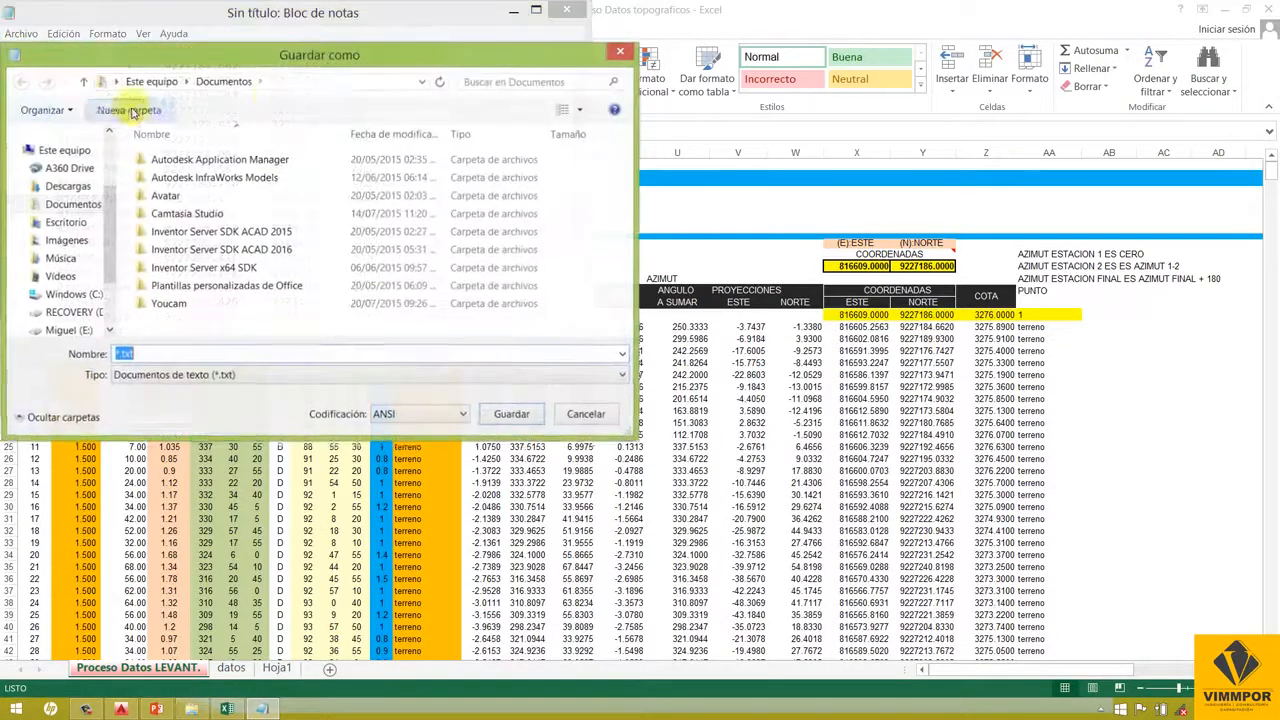
{"action": "left_click_drag", "start_coordinate": [251, 49], "coordinate": [477, 39]}
{"action": "left_click_drag", "start_coordinate": [340, 230], "coordinate": [340, 182]}
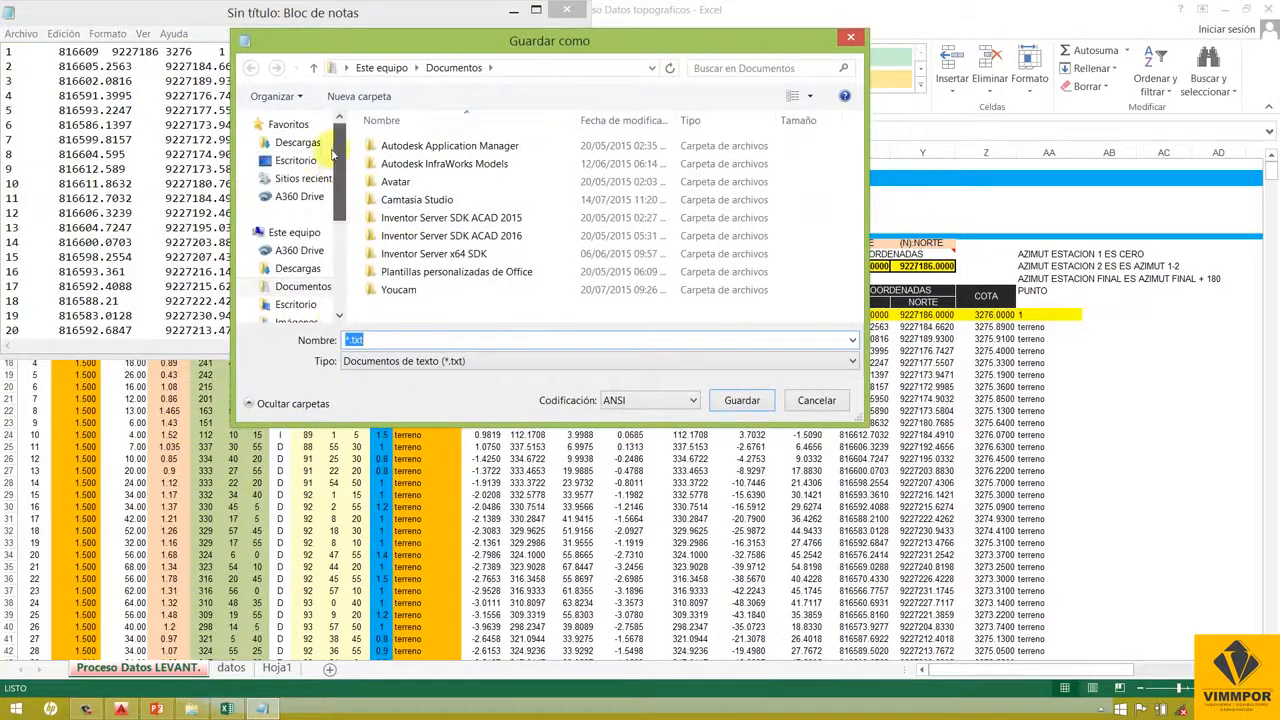
{"action": "left_click", "coordinate": [292, 161]}
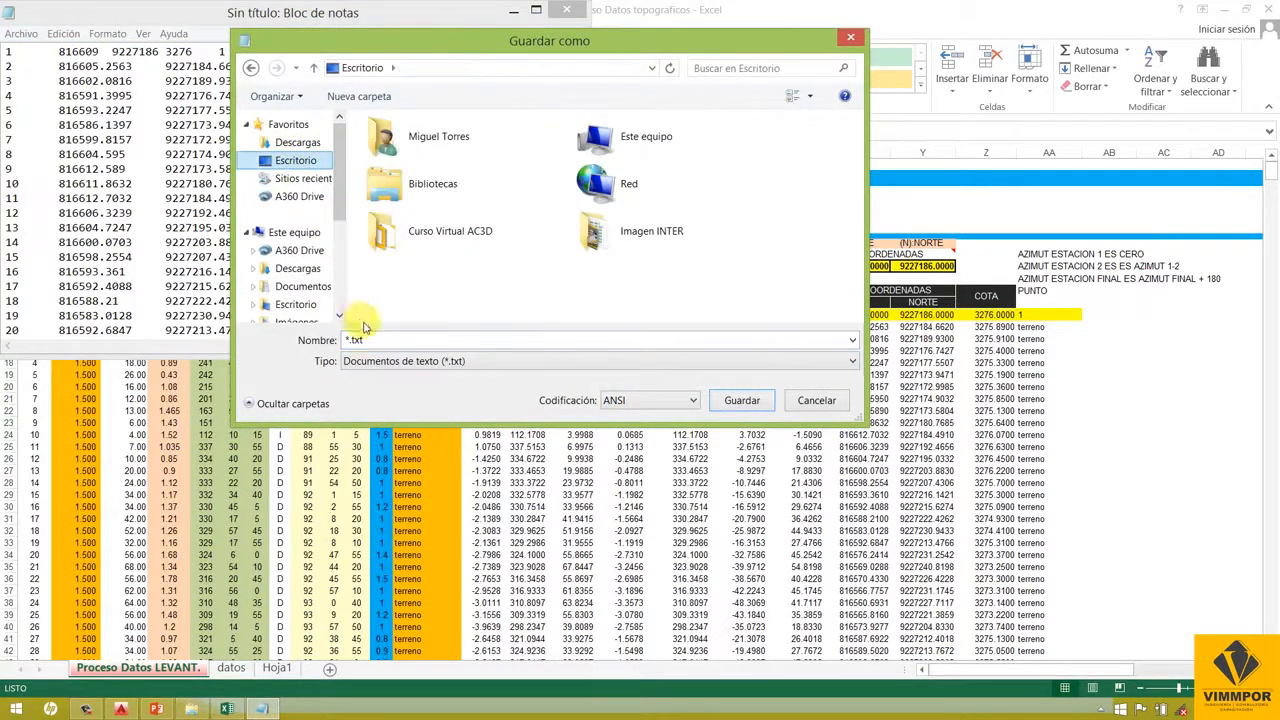
{"action": "double_click", "coordinate": [450, 232]}
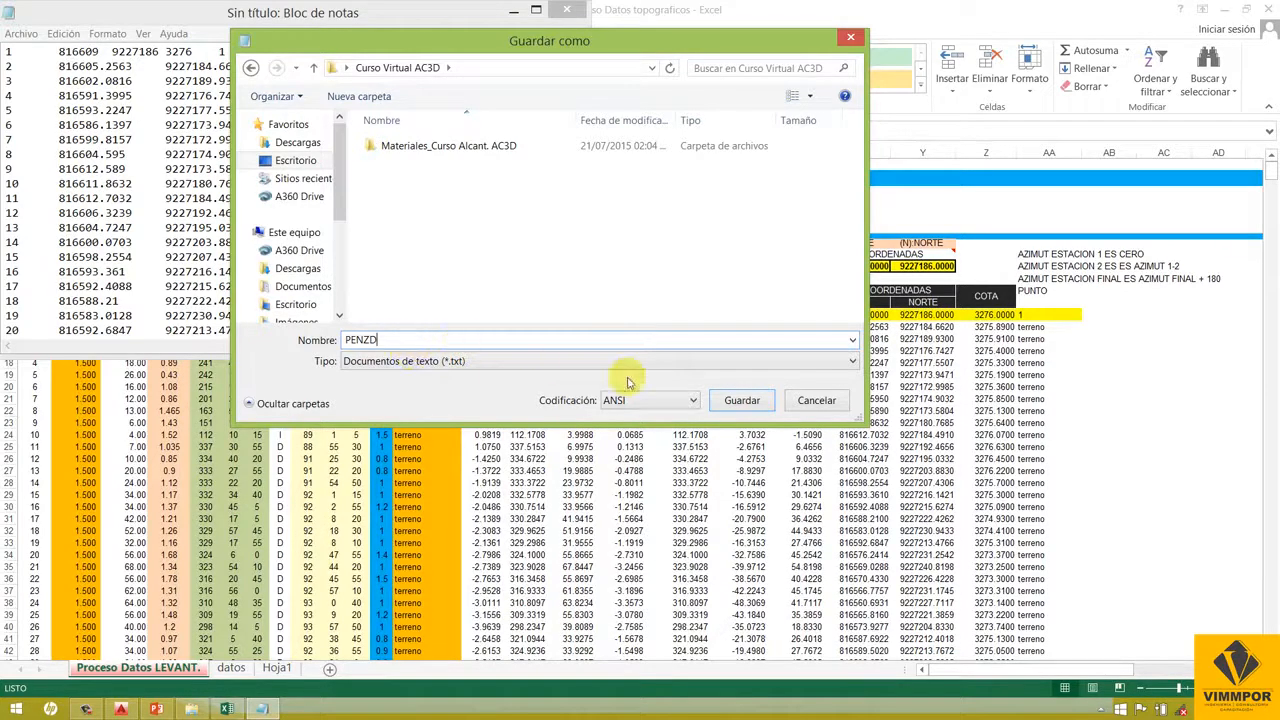
{"action": "left_click", "coordinate": [486, 362]}
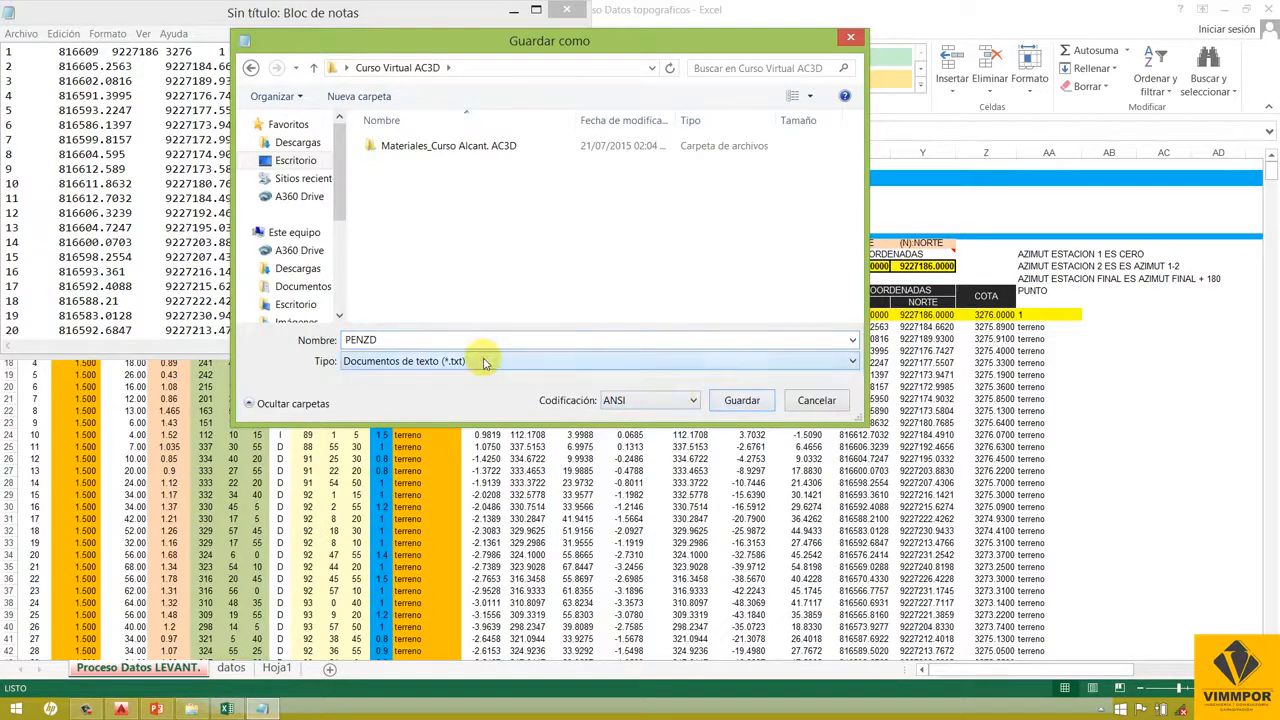
{"action": "left_click", "coordinate": [740, 400]}
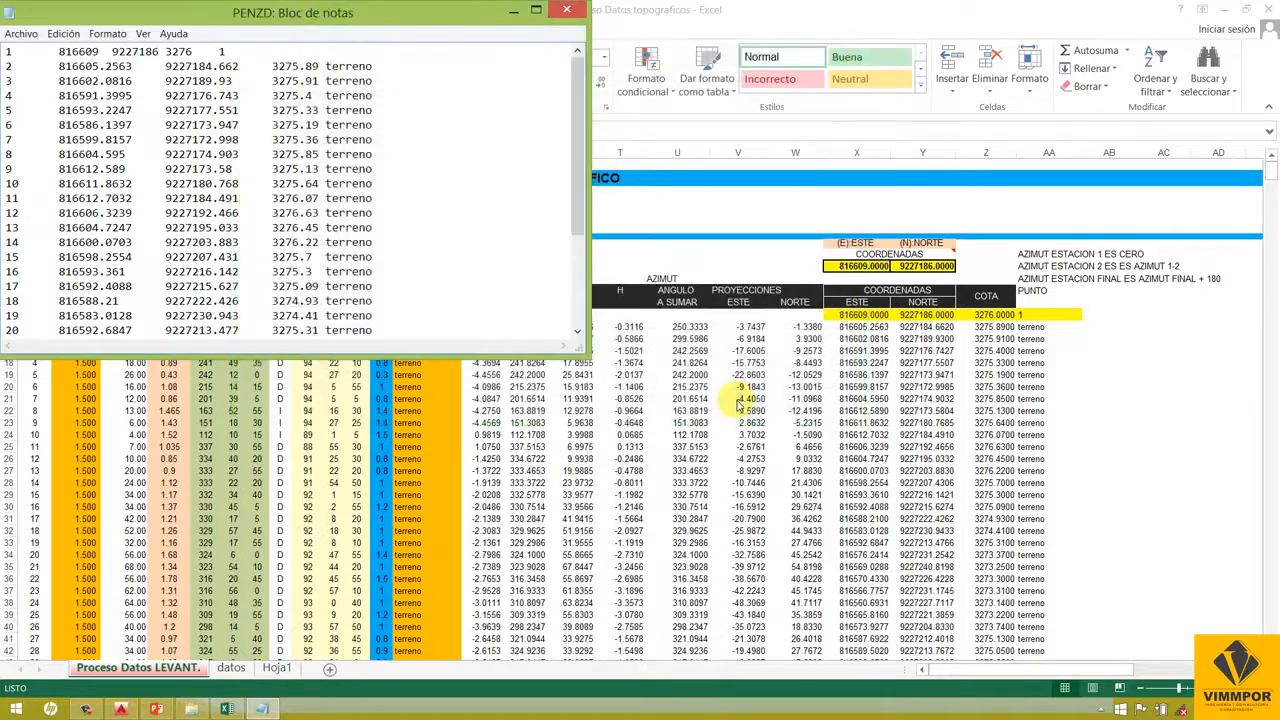
{"action": "left_click", "coordinate": [566, 12]}
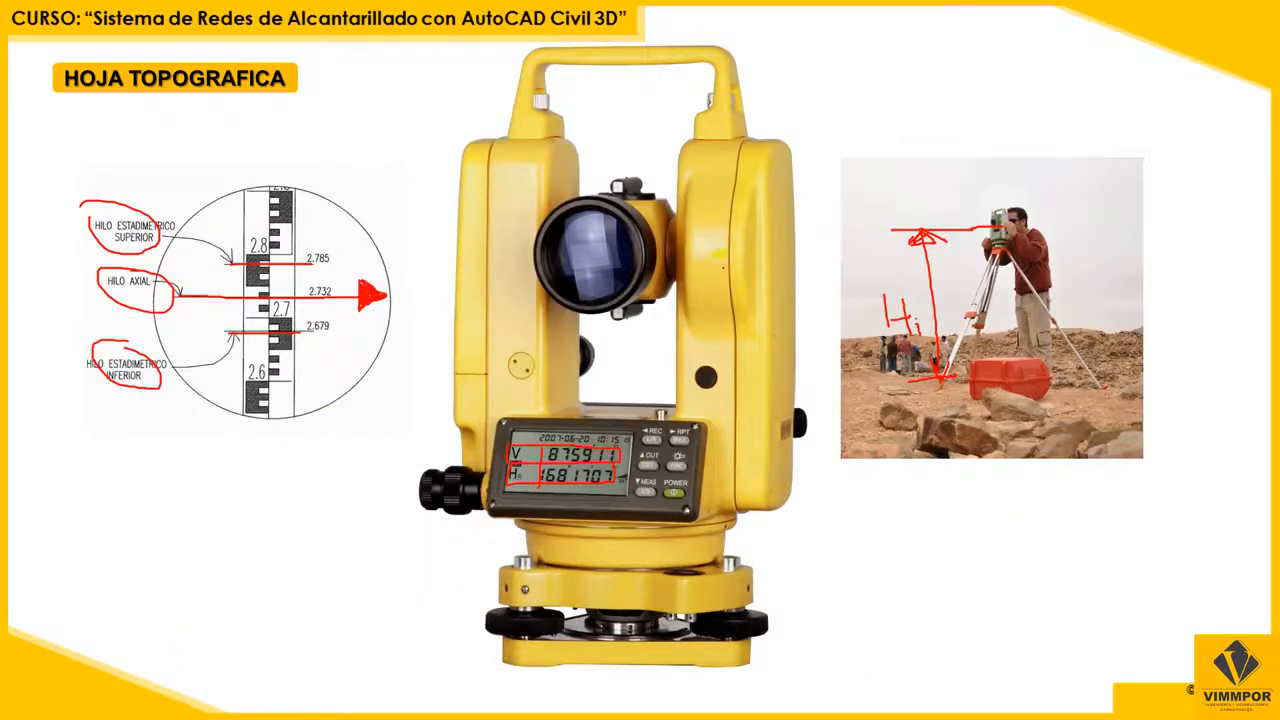
- Switch to the File Explorer window showing Curso Virtual AC3D and select the PENZD text file
{"action": "key", "text": "alt+Tab"}
{"action": "key", "text": "alt+Tab"}
{"action": "key", "text": "alt+Tab"}
{"action": "key", "text": "alt+Tab"}
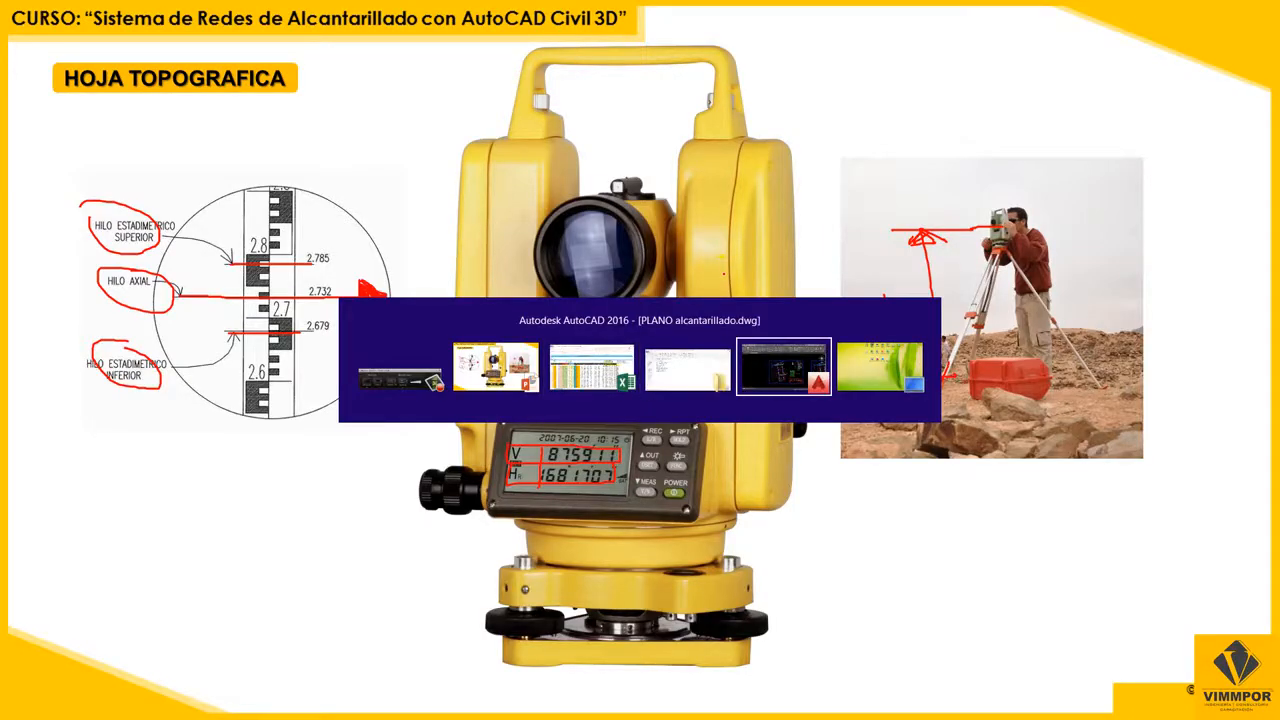
{"action": "key", "text": "alt+Tab"}
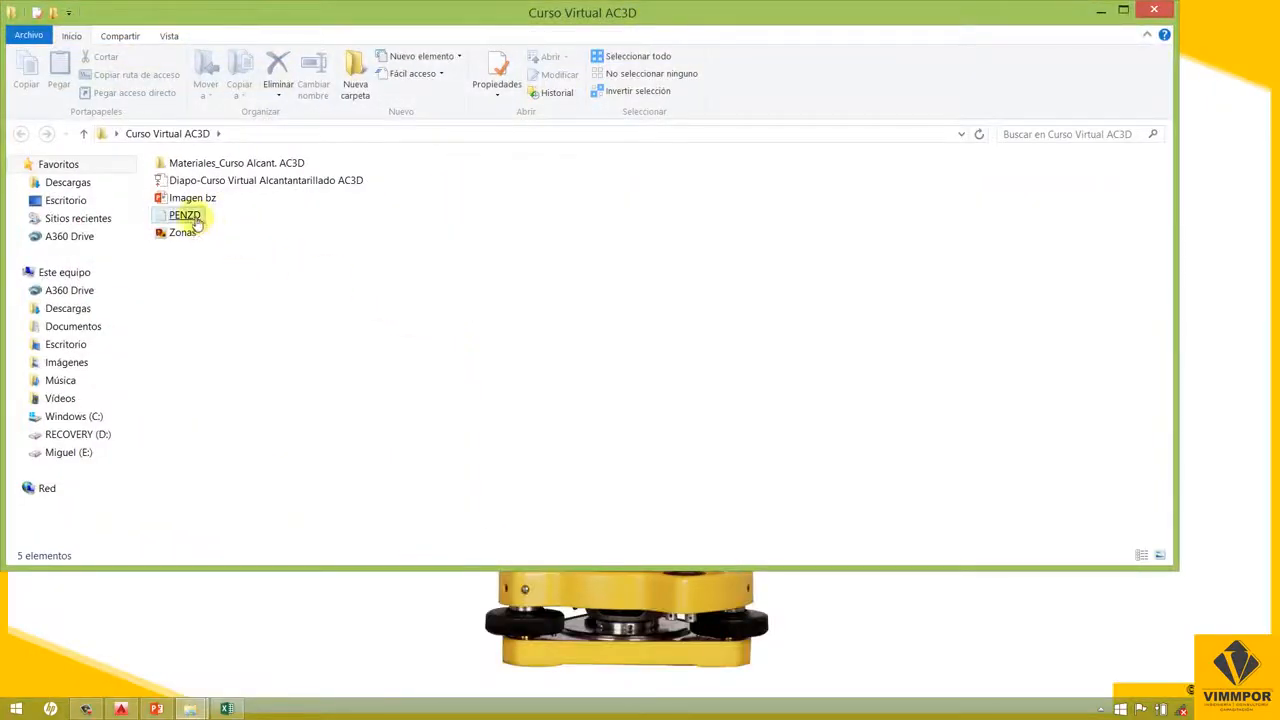
{"action": "left_click", "coordinate": [188, 219]}
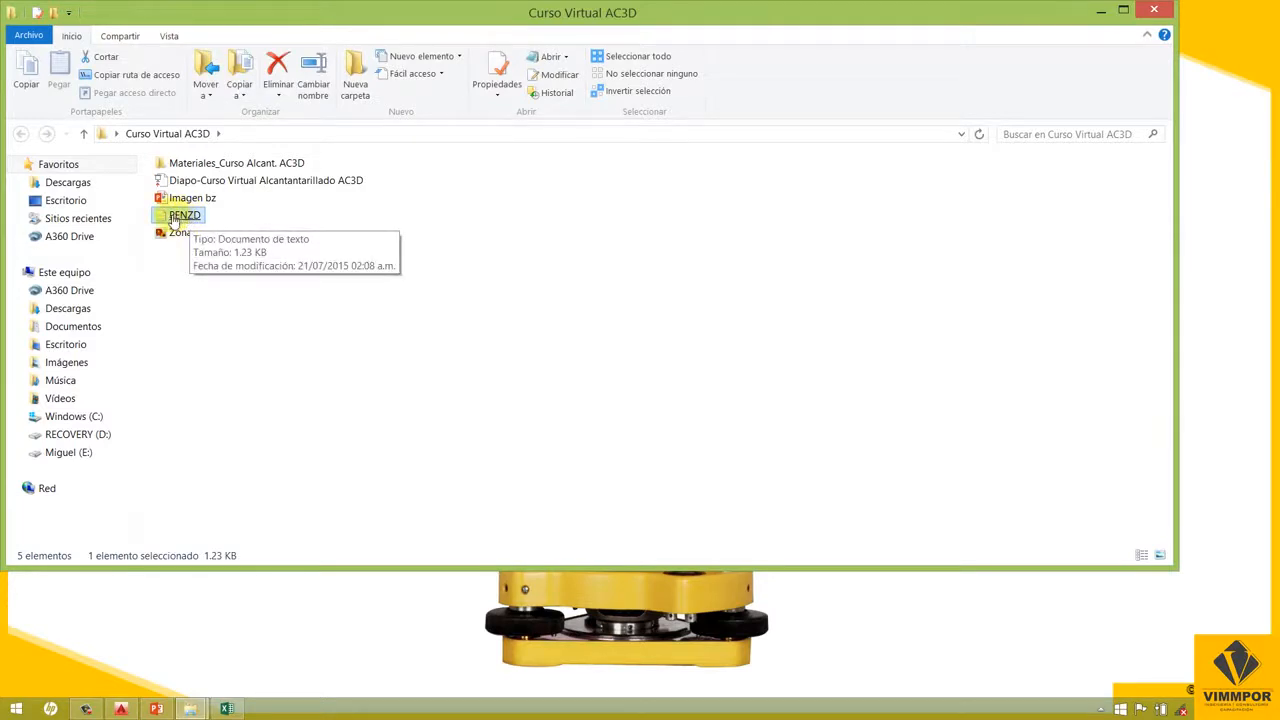
- Open the Materiales_Curso Alcant. AC3D folder and select the 5.-PENZD-puntos text file
{"action": "left_click", "coordinate": [207, 166]}
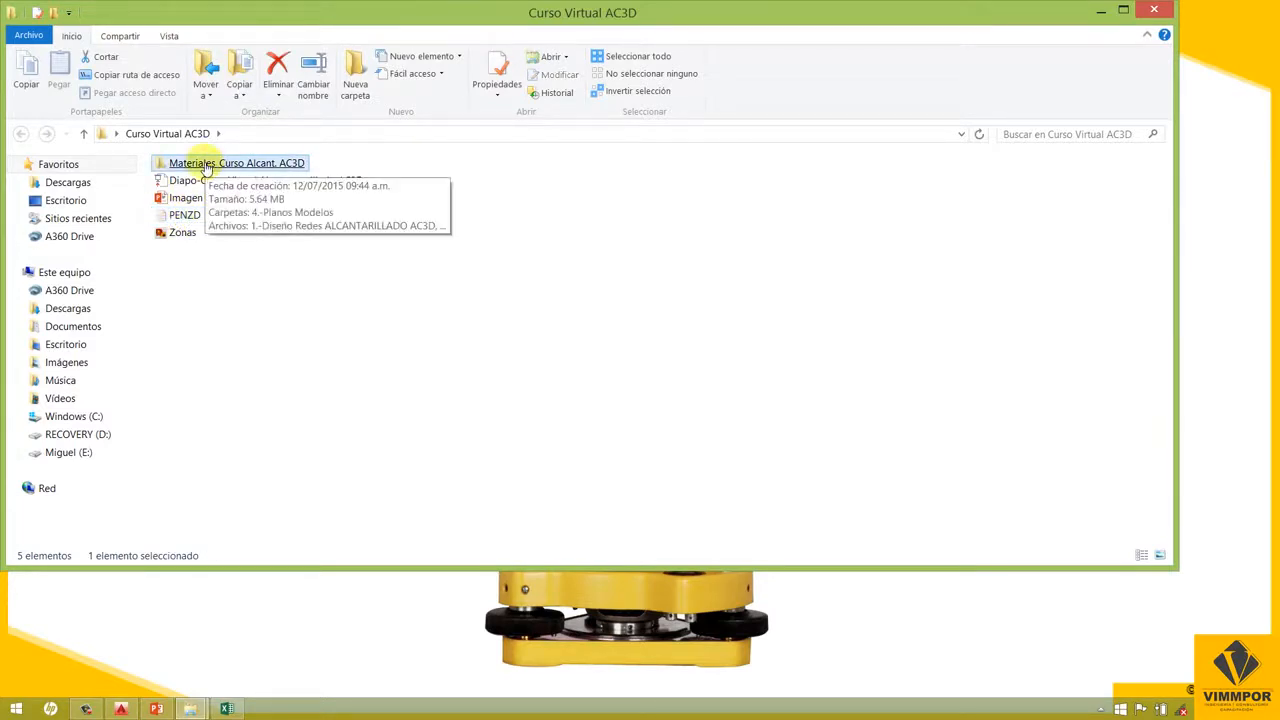
{"action": "double_click", "coordinate": [207, 166]}
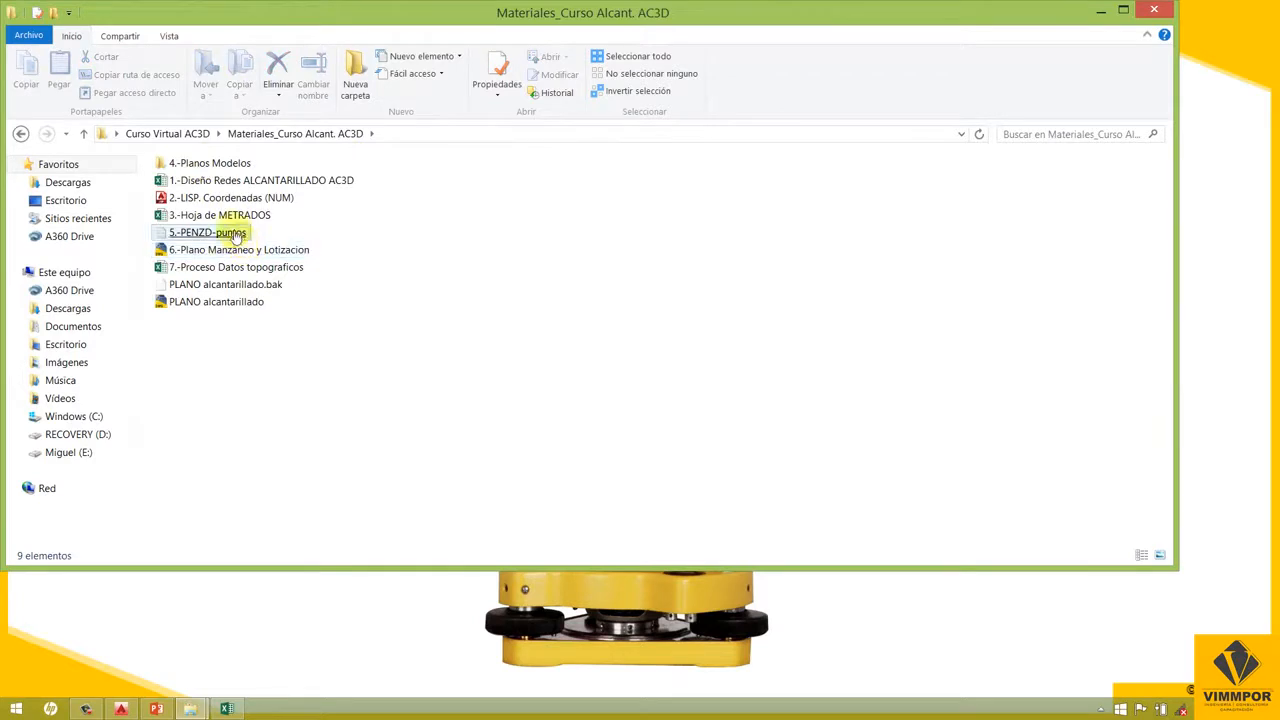
{"action": "left_click", "coordinate": [188, 234]}
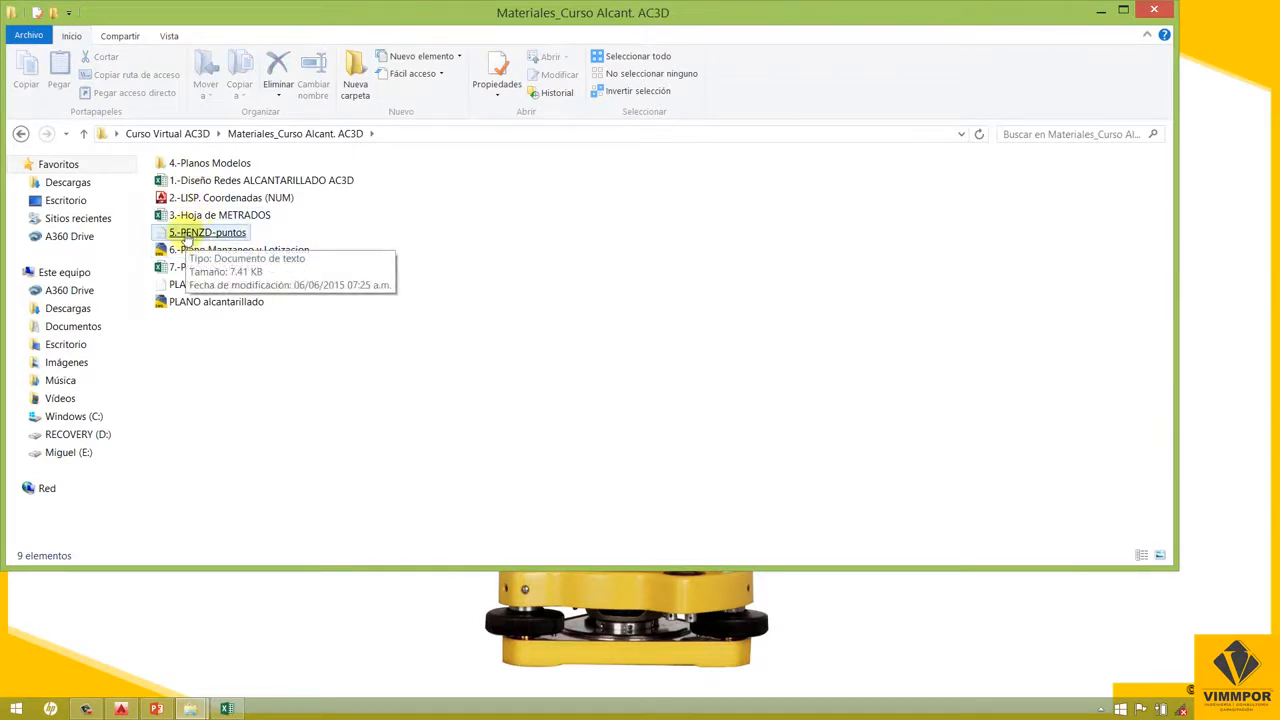
{"action": "left_click", "coordinate": [188, 237]}
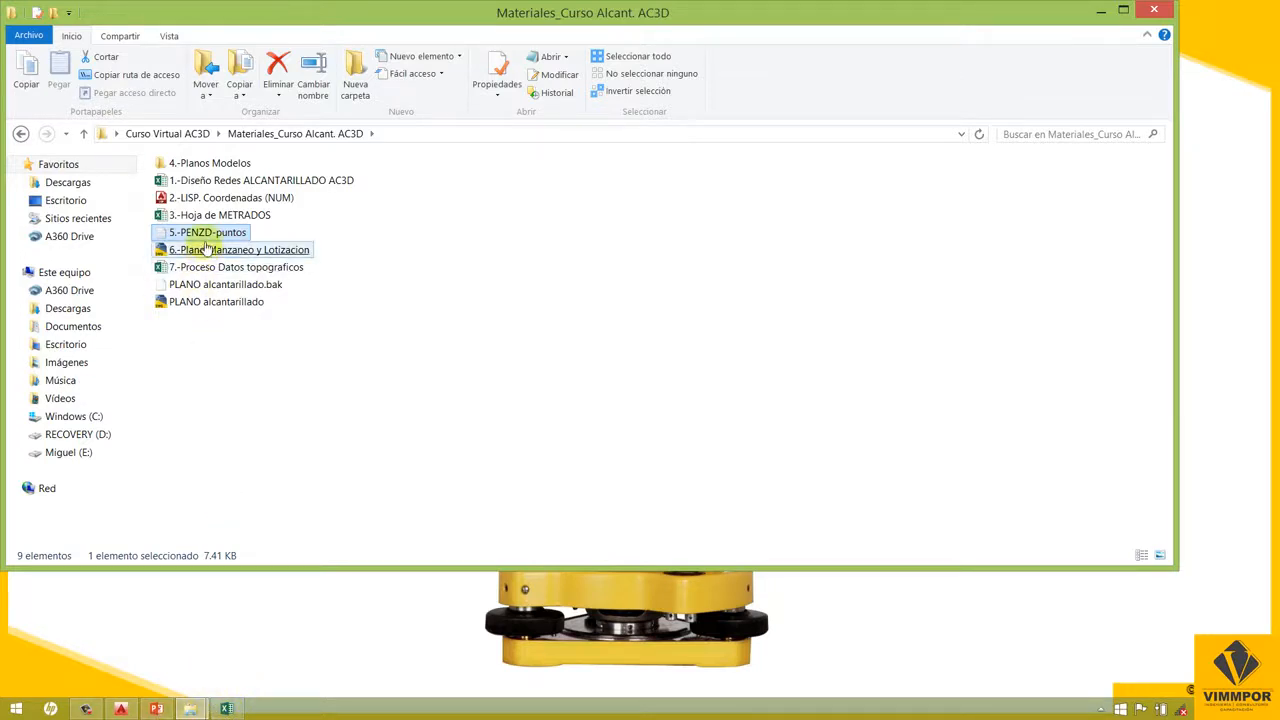
- Return to the Curso Virtual AC3D folder, open the PENZD text file and move its window clear of the file list
{"action": "left_click", "coordinate": [20, 133]}
{"action": "left_click", "coordinate": [172, 216]}
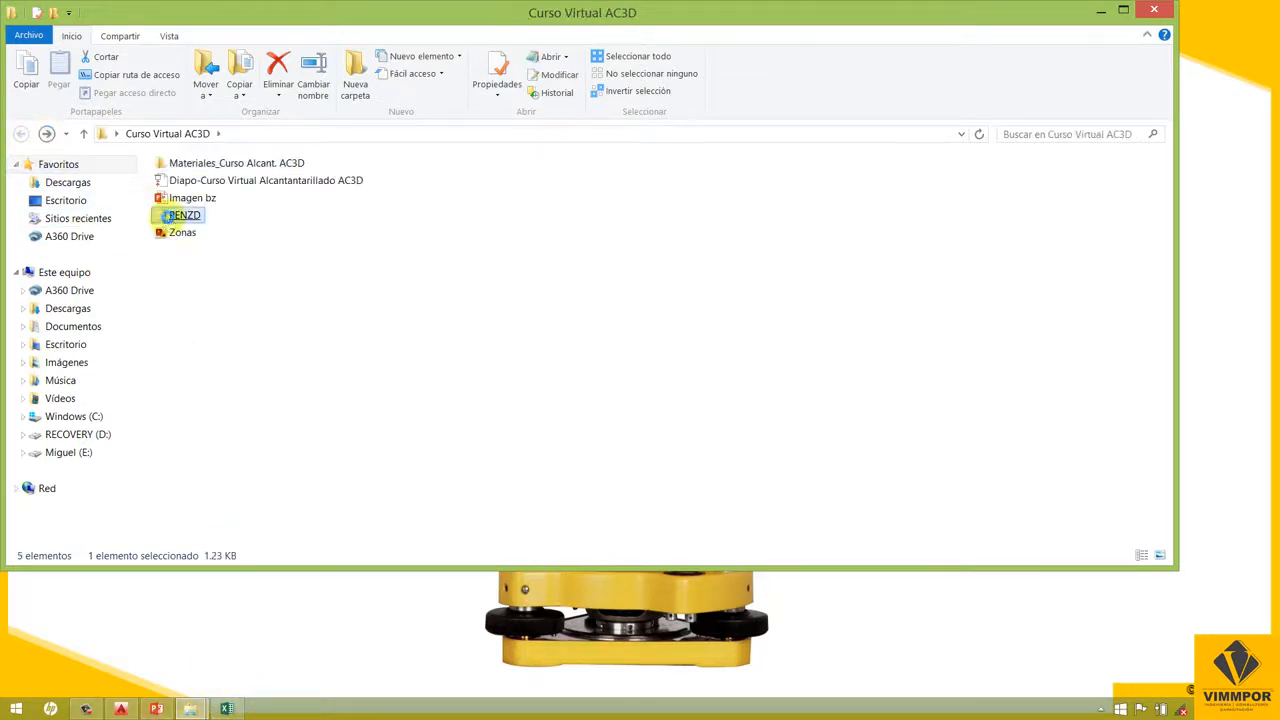
{"action": "double_click", "coordinate": [170, 217]}
{"action": "left_click_drag", "start_coordinate": [307, 10], "coordinate": [627, 165]}
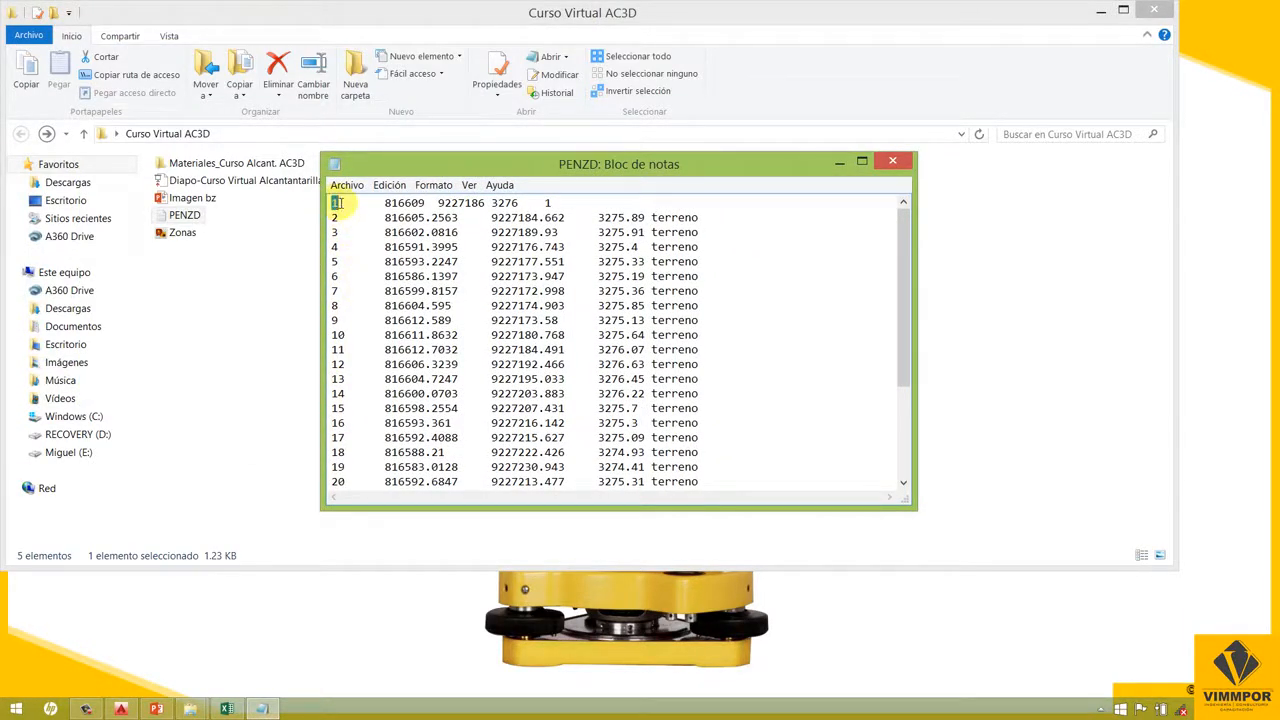
- Replace the first point's number in PENZD with the letter A
{"action": "type", "text": "A"}
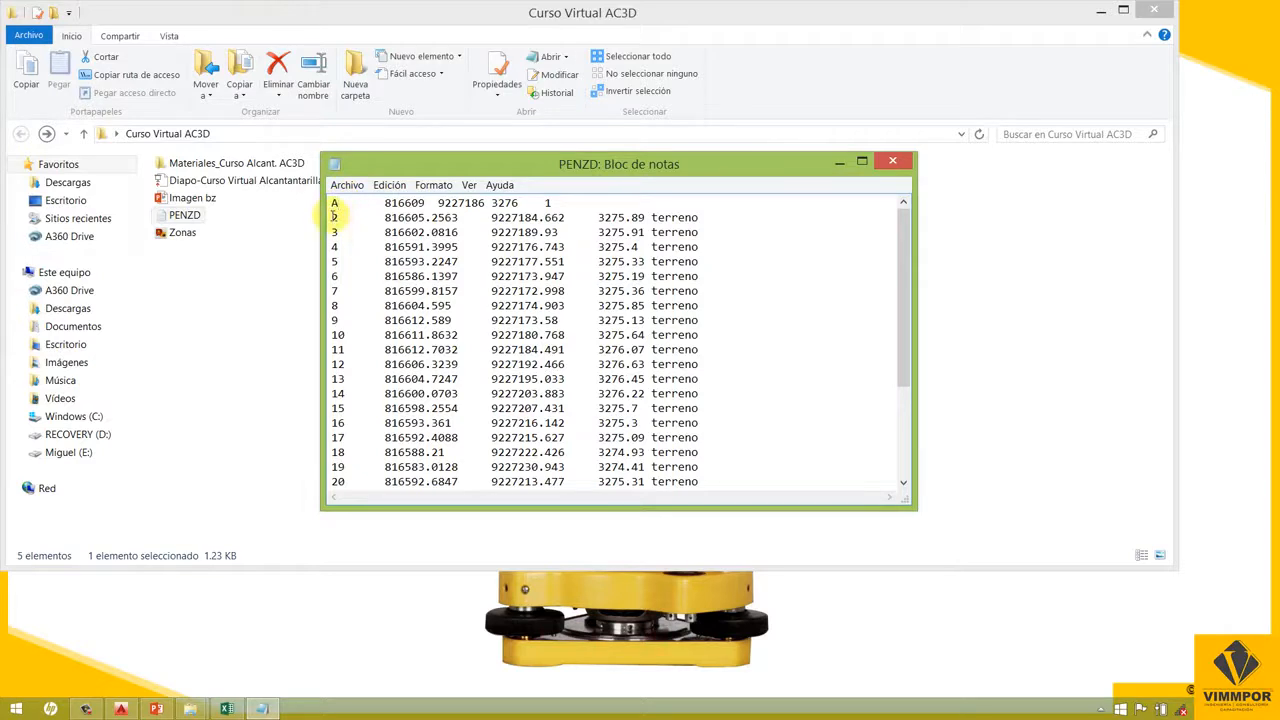
{"action": "left_click_drag", "start_coordinate": [331, 217], "coordinate": [339, 217]}
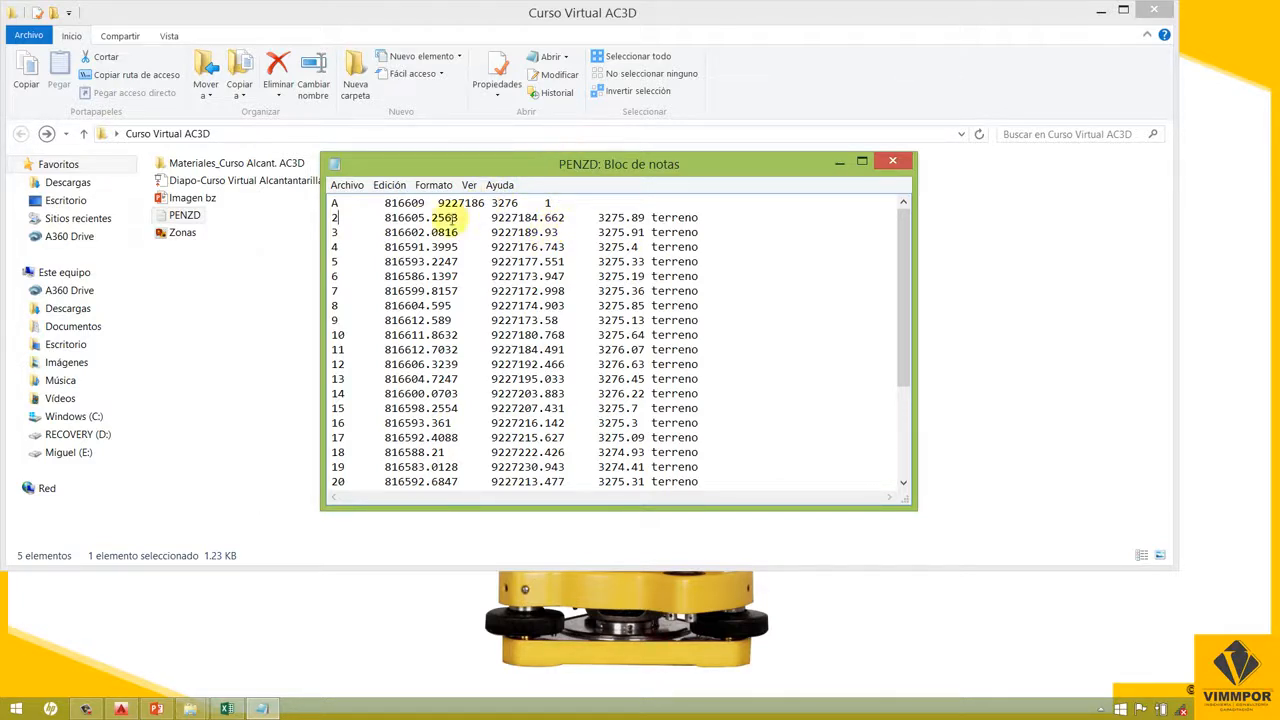
{"action": "left_click_drag", "start_coordinate": [392, 174], "coordinate": [396, 173]}
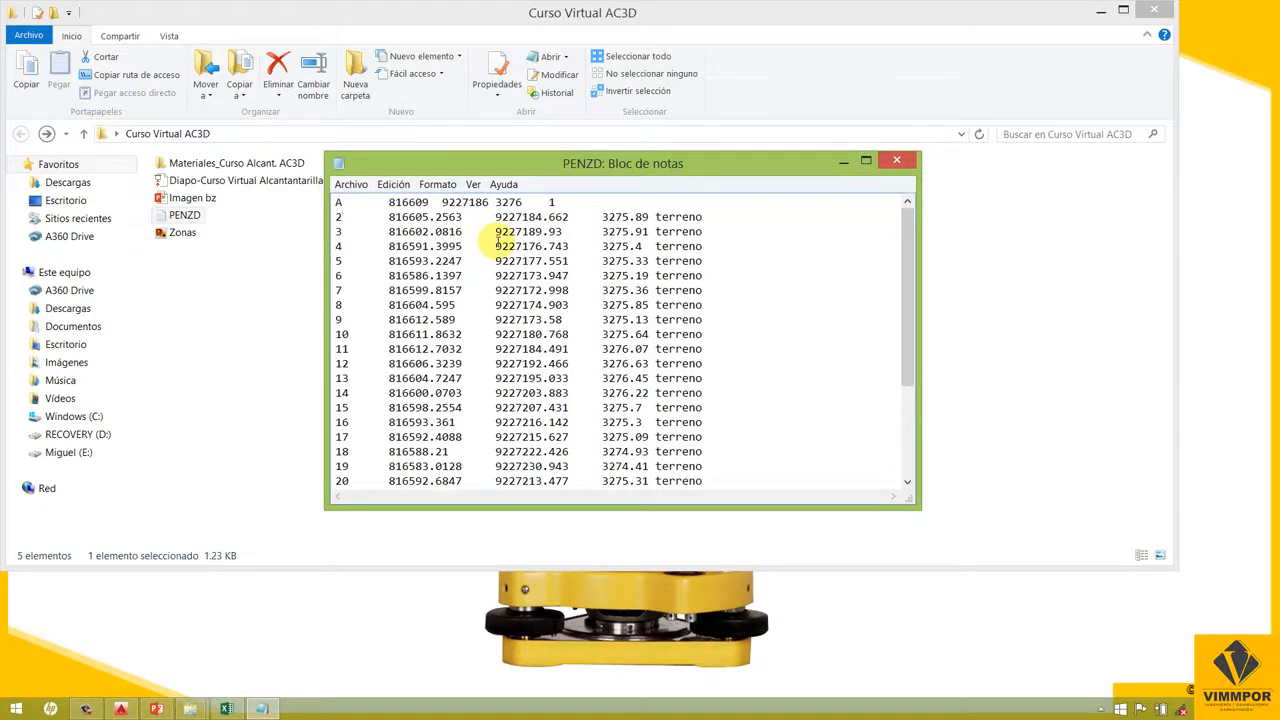
{"action": "left_click_drag", "start_coordinate": [522, 179], "coordinate": [498, 185]}
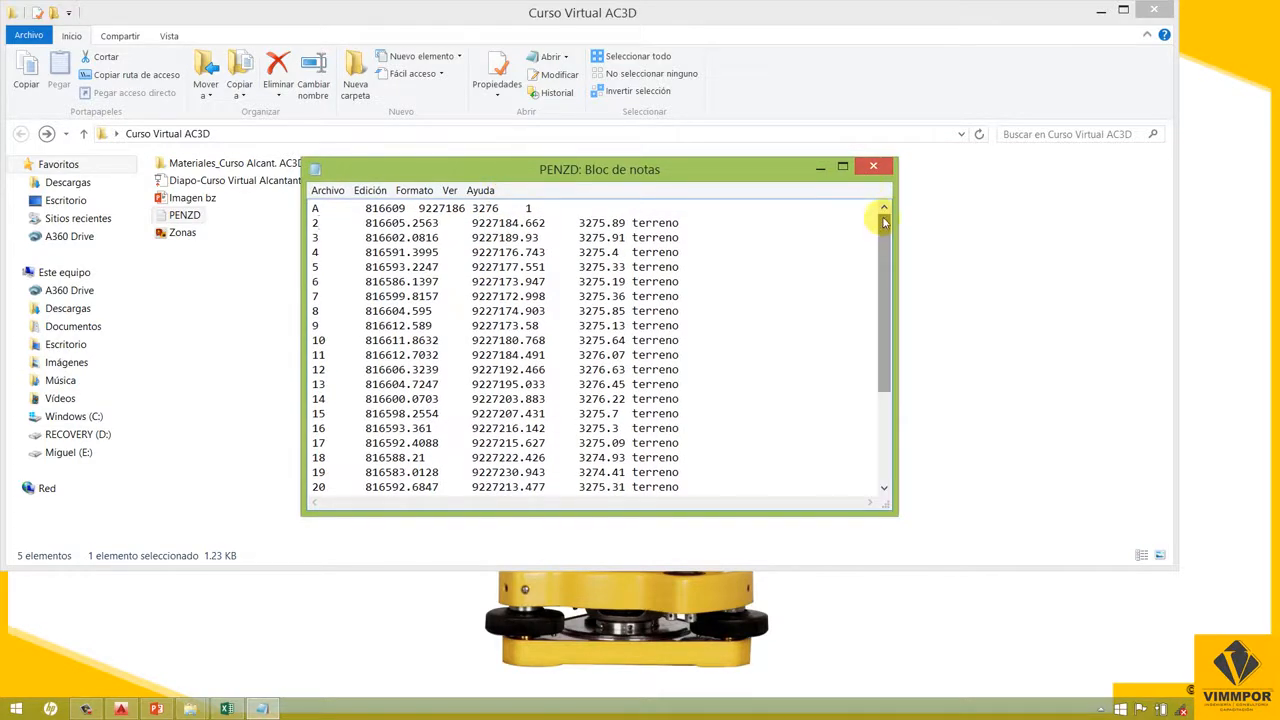
{"action": "left_click_drag", "start_coordinate": [777, 189], "coordinate": [780, 191]}
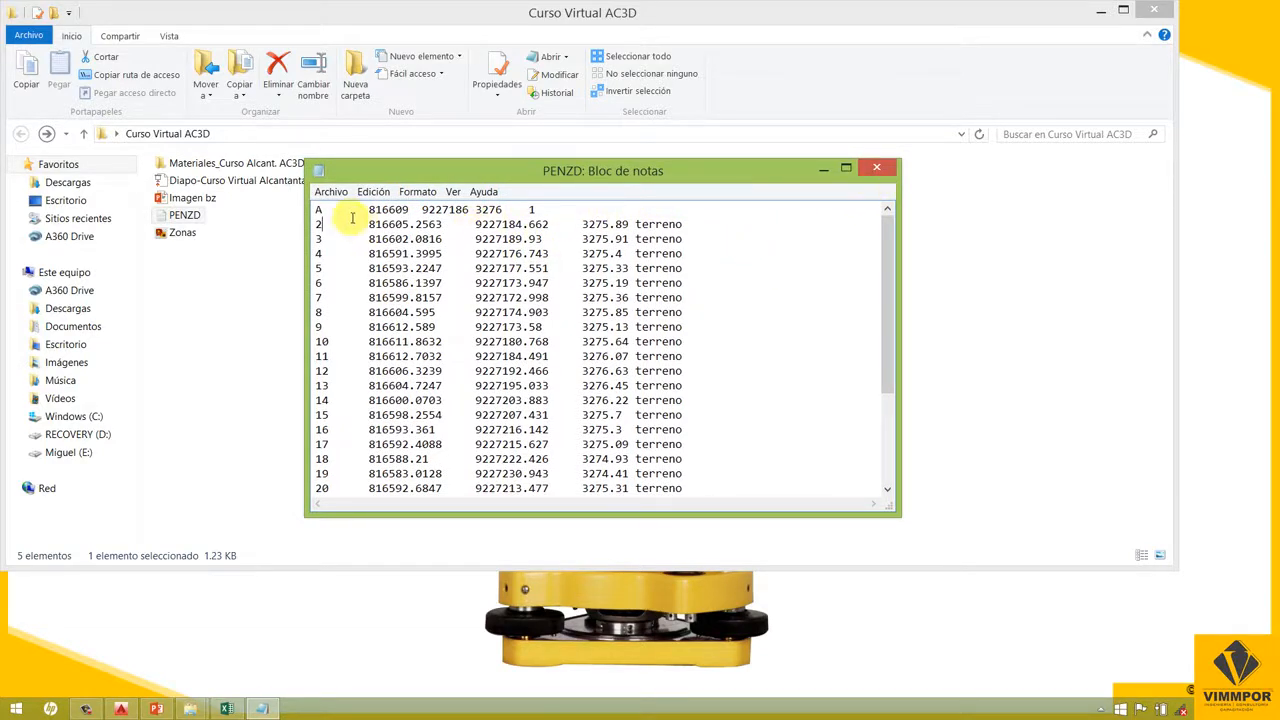
- Restore the first point's number to 1 and close PENZD without saving the changes
{"action": "left_click_drag", "start_coordinate": [690, 486], "coordinate": [385, 262]}
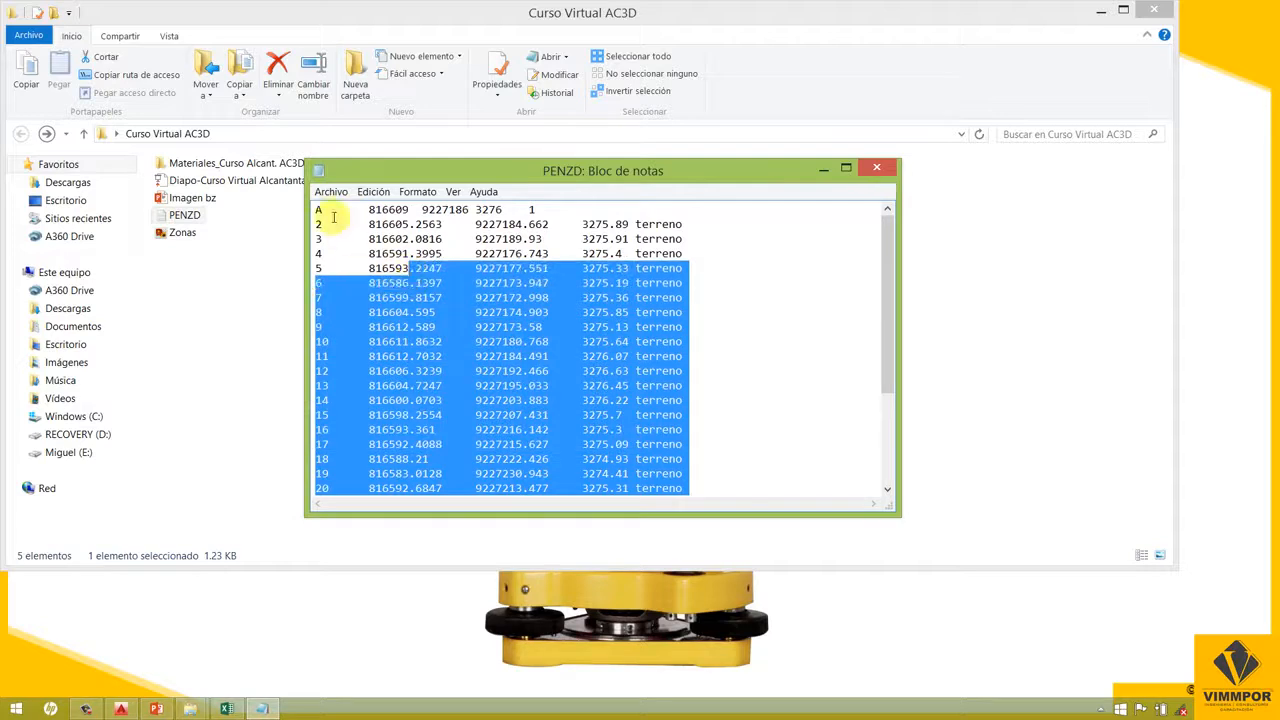
{"action": "left_click", "coordinate": [322, 212]}
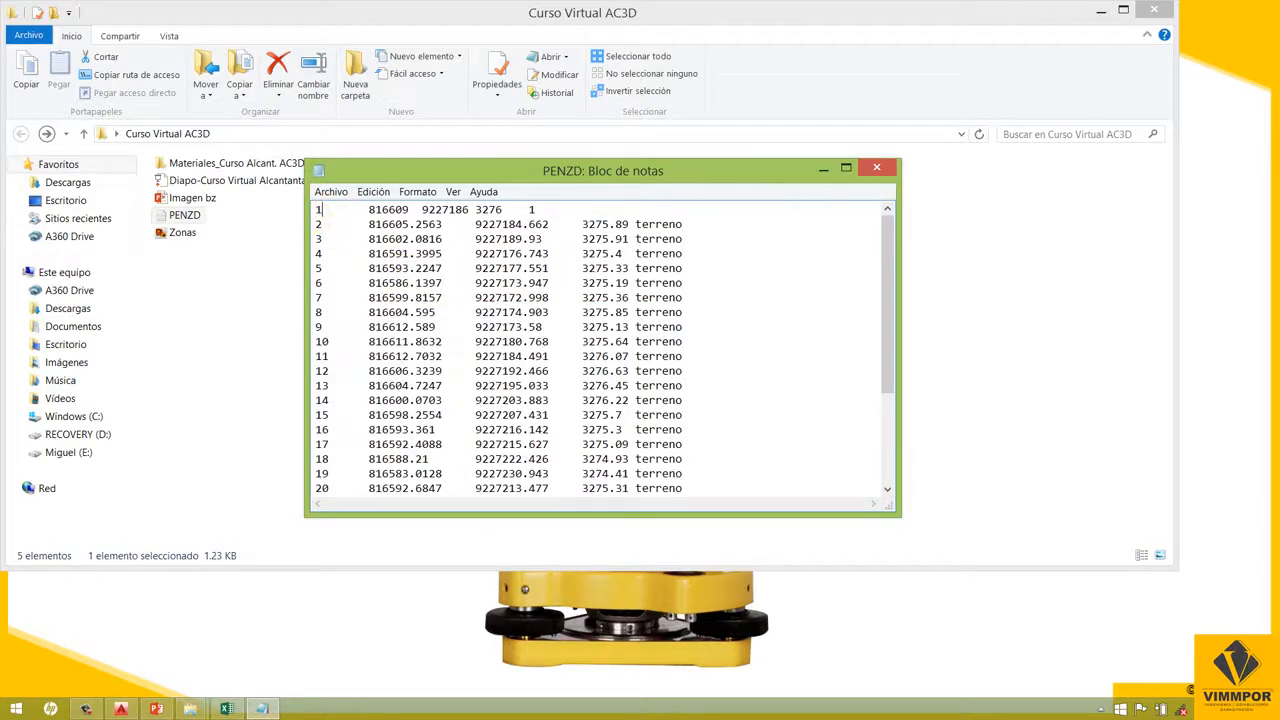
{"action": "left_click_drag", "start_coordinate": [345, 174], "coordinate": [347, 183]}
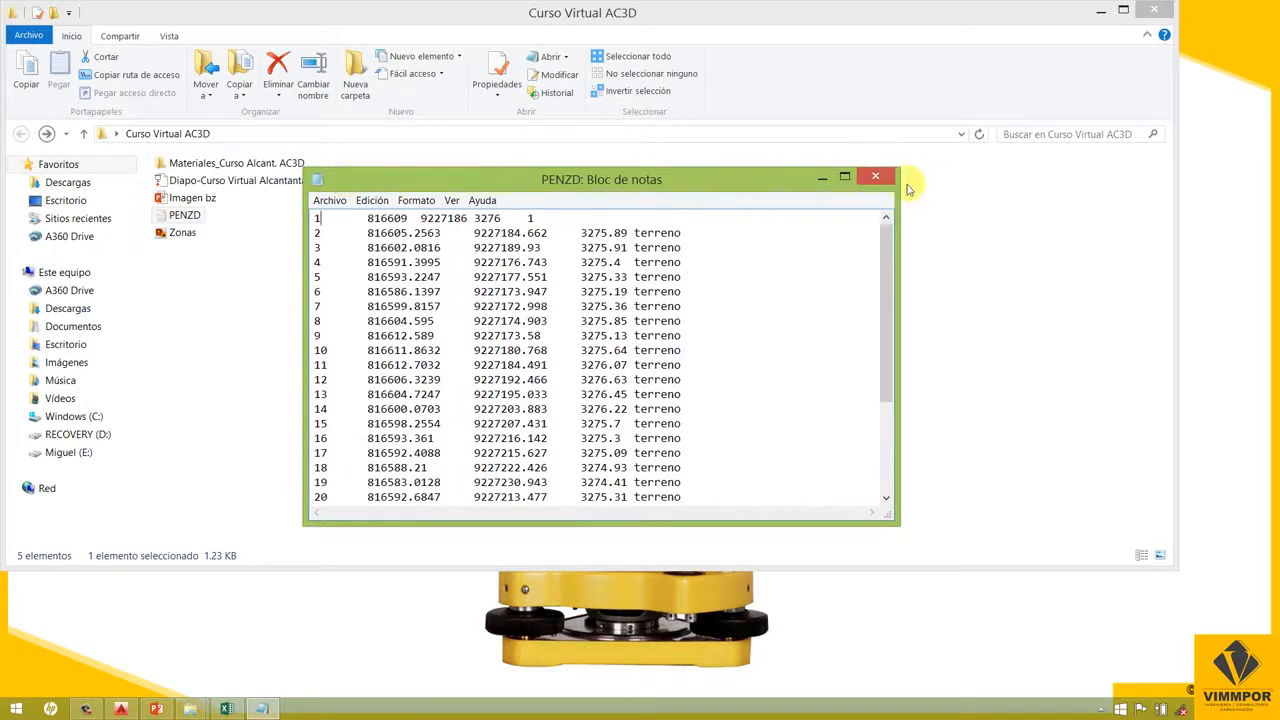
{"action": "left_click", "coordinate": [883, 244]}
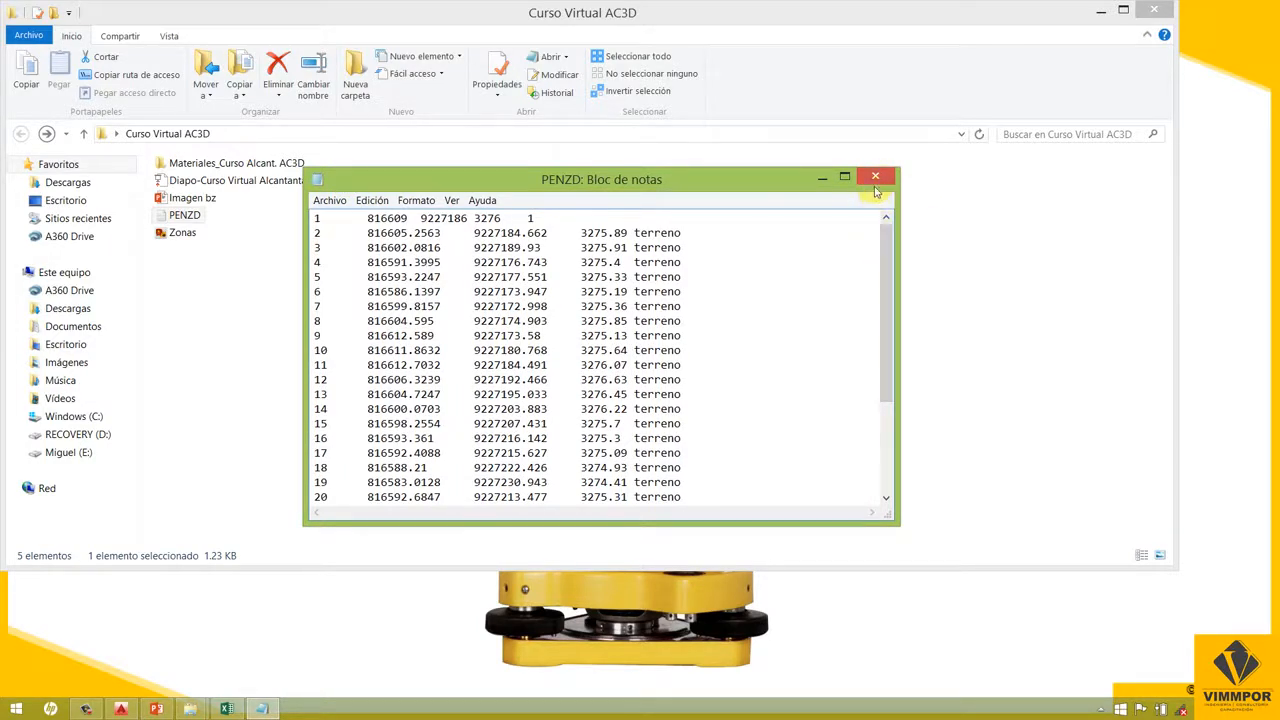
{"action": "left_click_drag", "start_coordinate": [626, 189], "coordinate": [578, 195]}
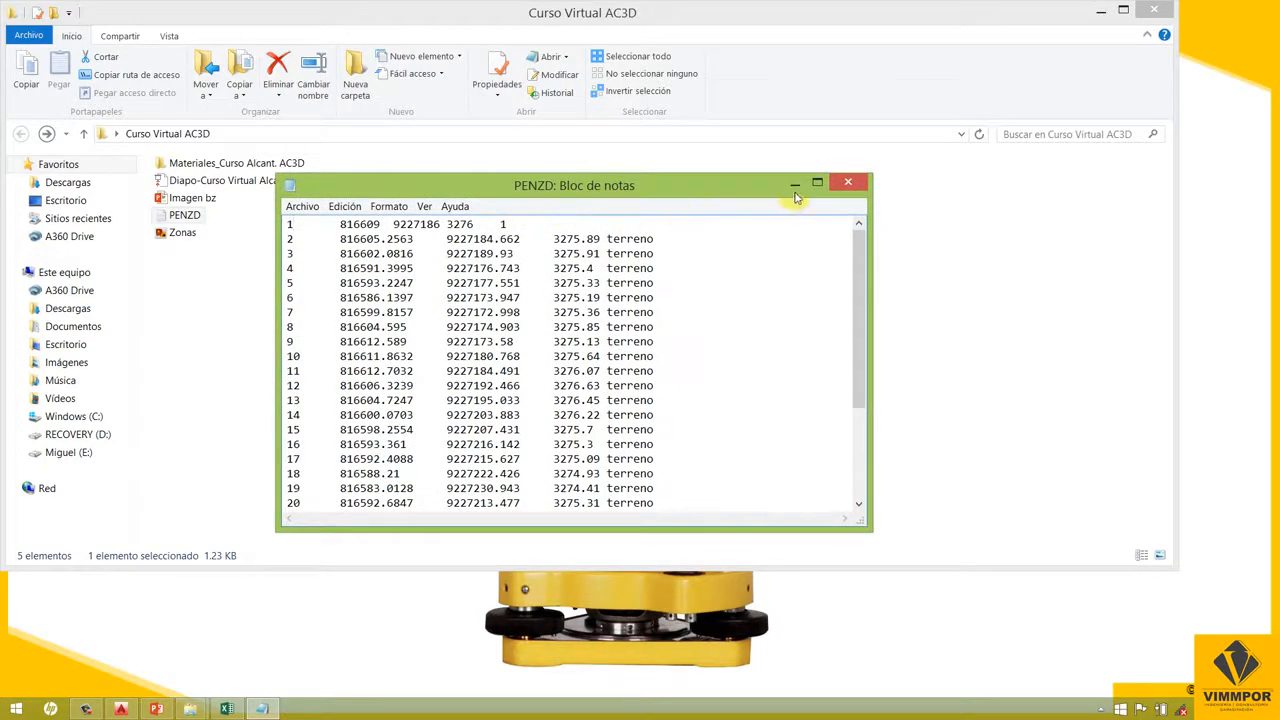
{"action": "left_click", "coordinate": [845, 185]}
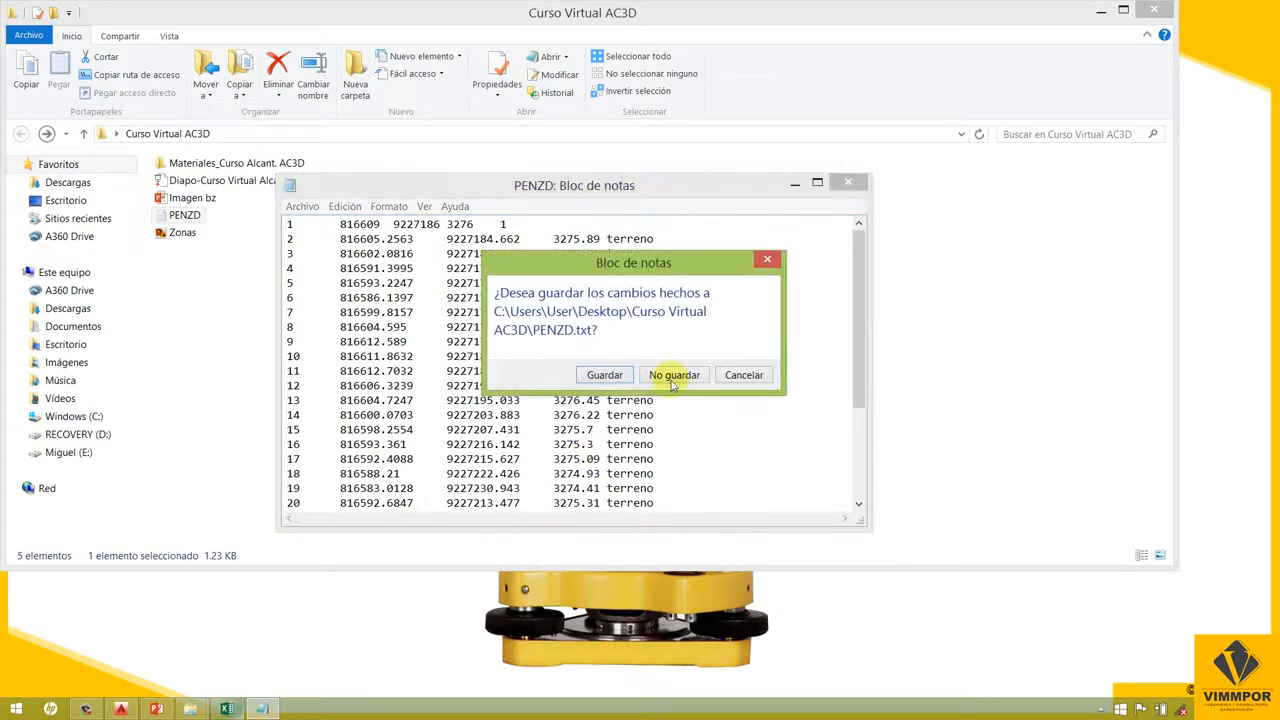
{"action": "left_click", "coordinate": [672, 375]}
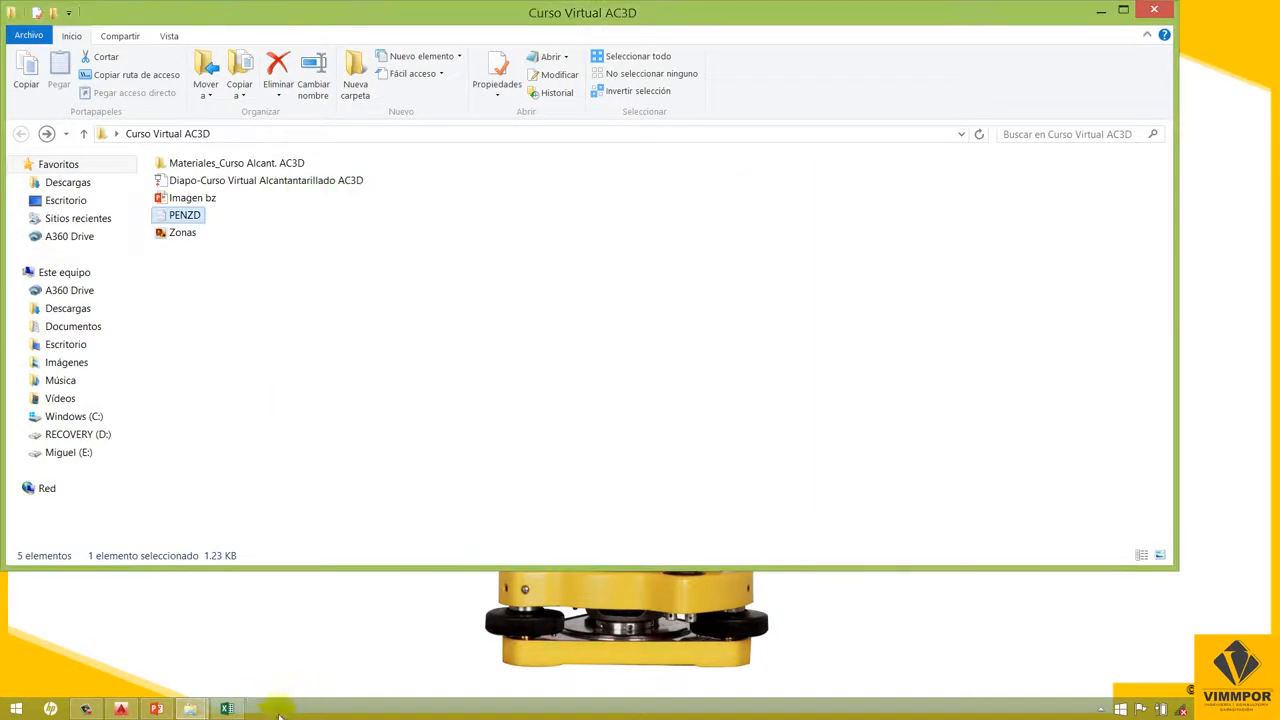
- Switch to Excel, examine the save formats for 7.-Proceso Datos topograficos, including CSV (delimitado por comas), and cancel without saving
{"action": "left_click", "coordinate": [227, 708]}
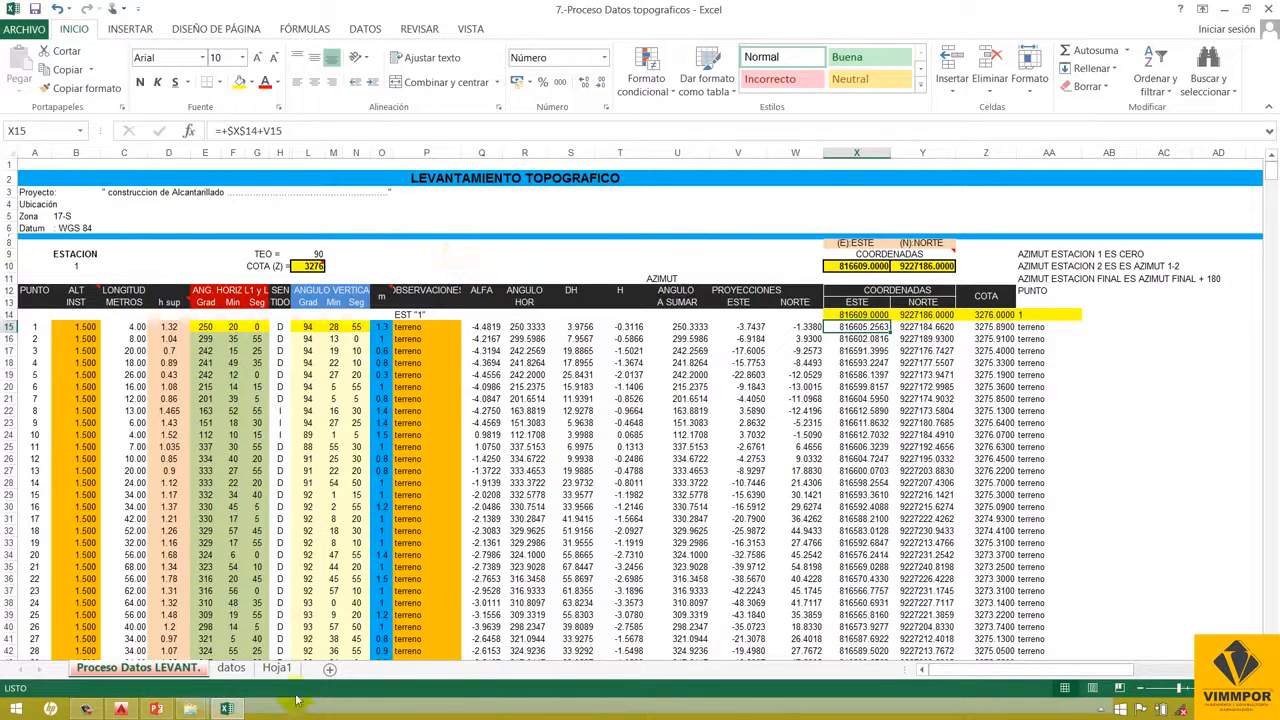
{"action": "left_click", "coordinate": [27, 29]}
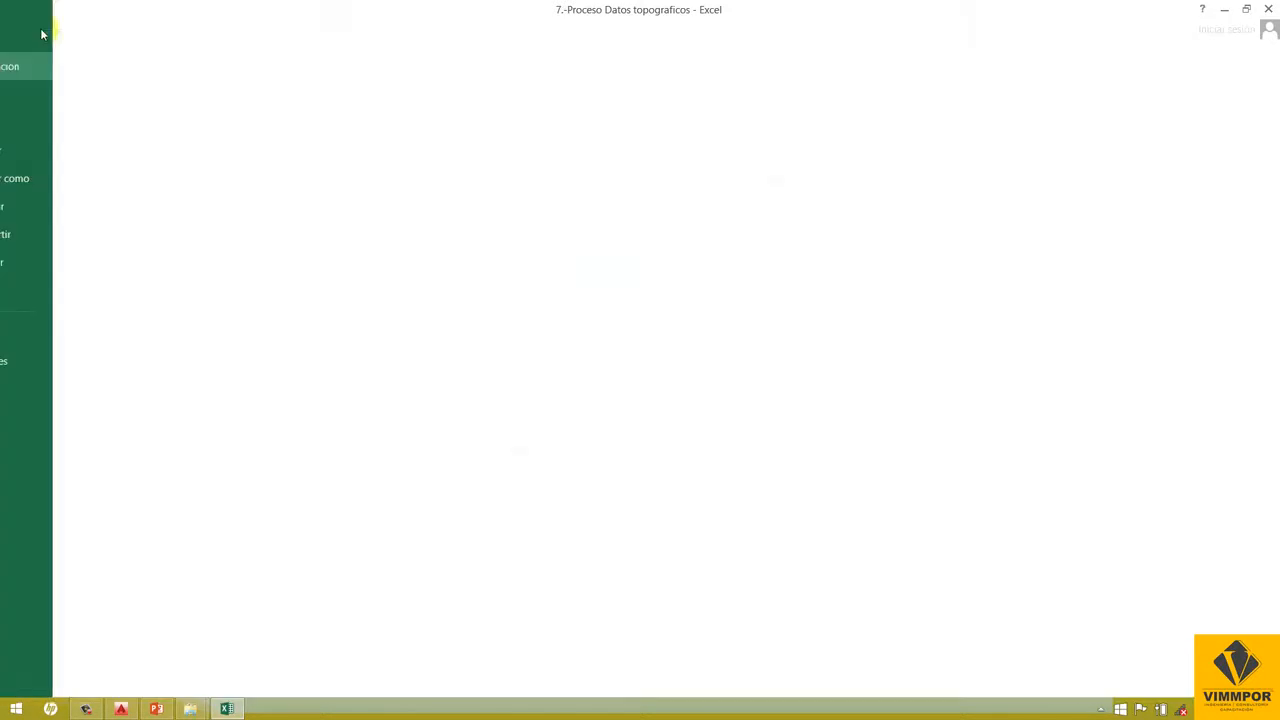
{"action": "left_click", "coordinate": [60, 179]}
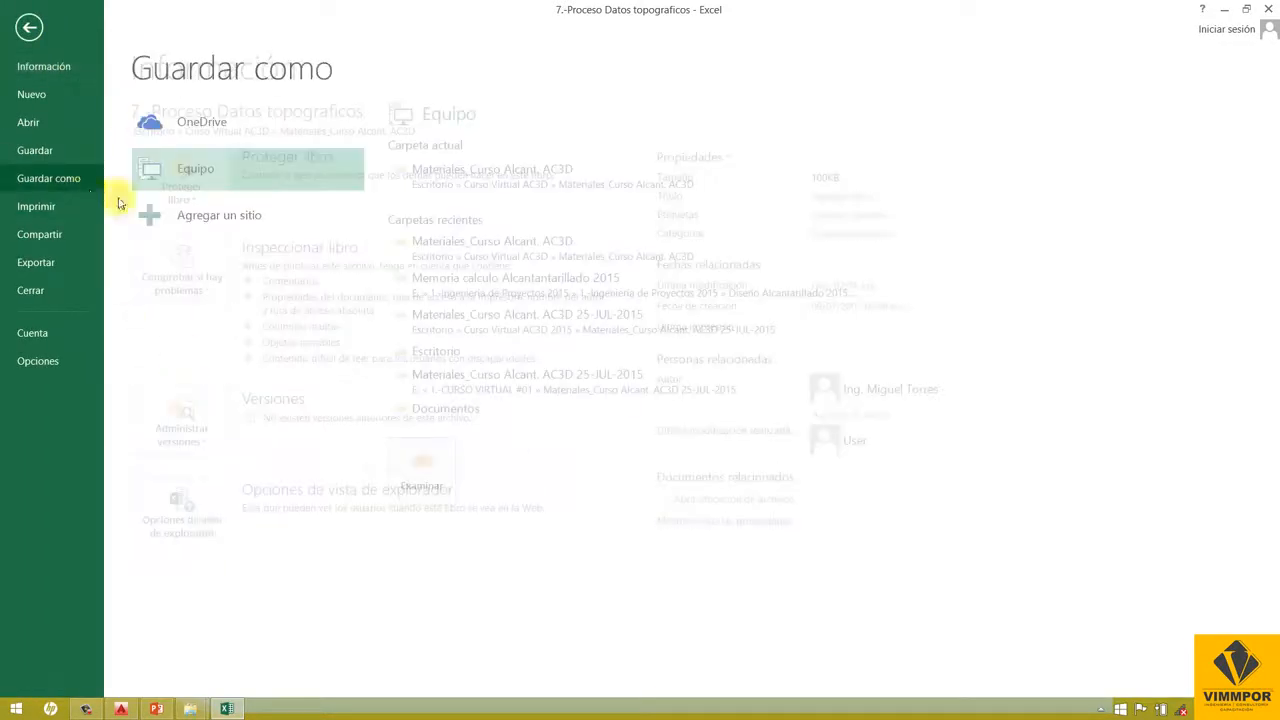
{"action": "left_click", "coordinate": [415, 455]}
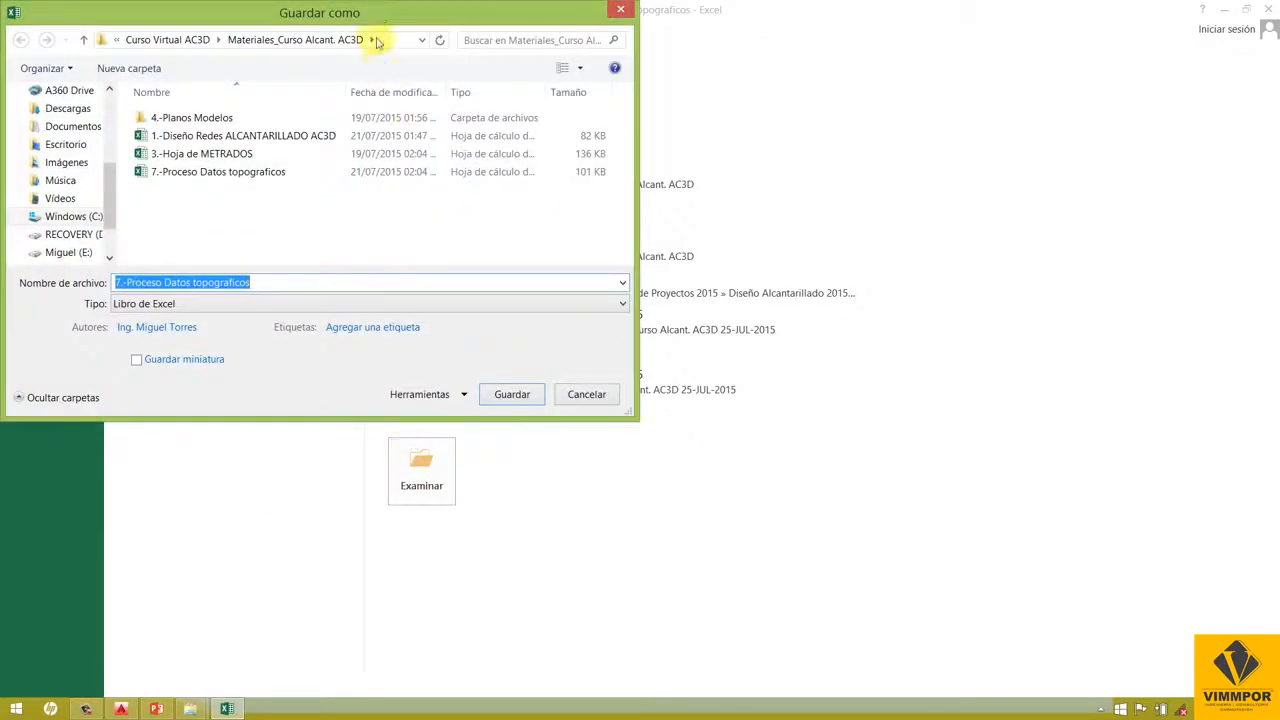
{"action": "left_click_drag", "start_coordinate": [378, 20], "coordinate": [492, 25]}
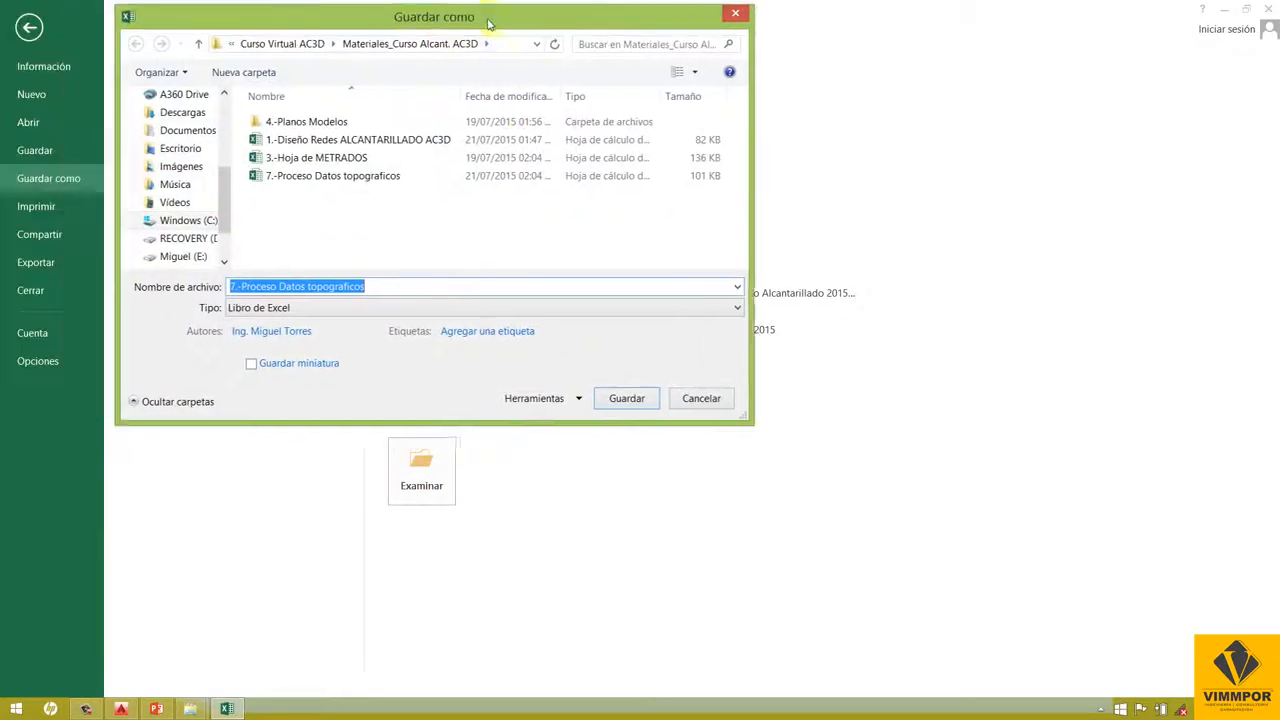
{"action": "left_click", "coordinate": [356, 308]}
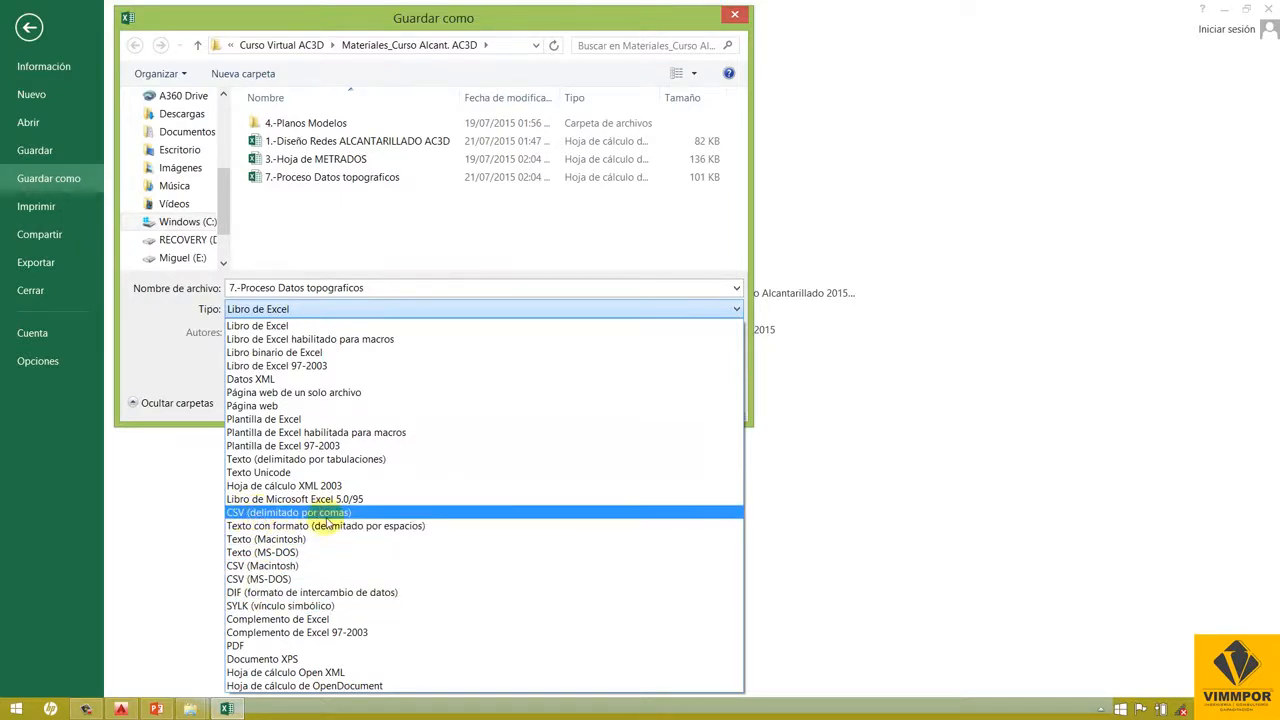
{"action": "left_click", "coordinate": [698, 27]}
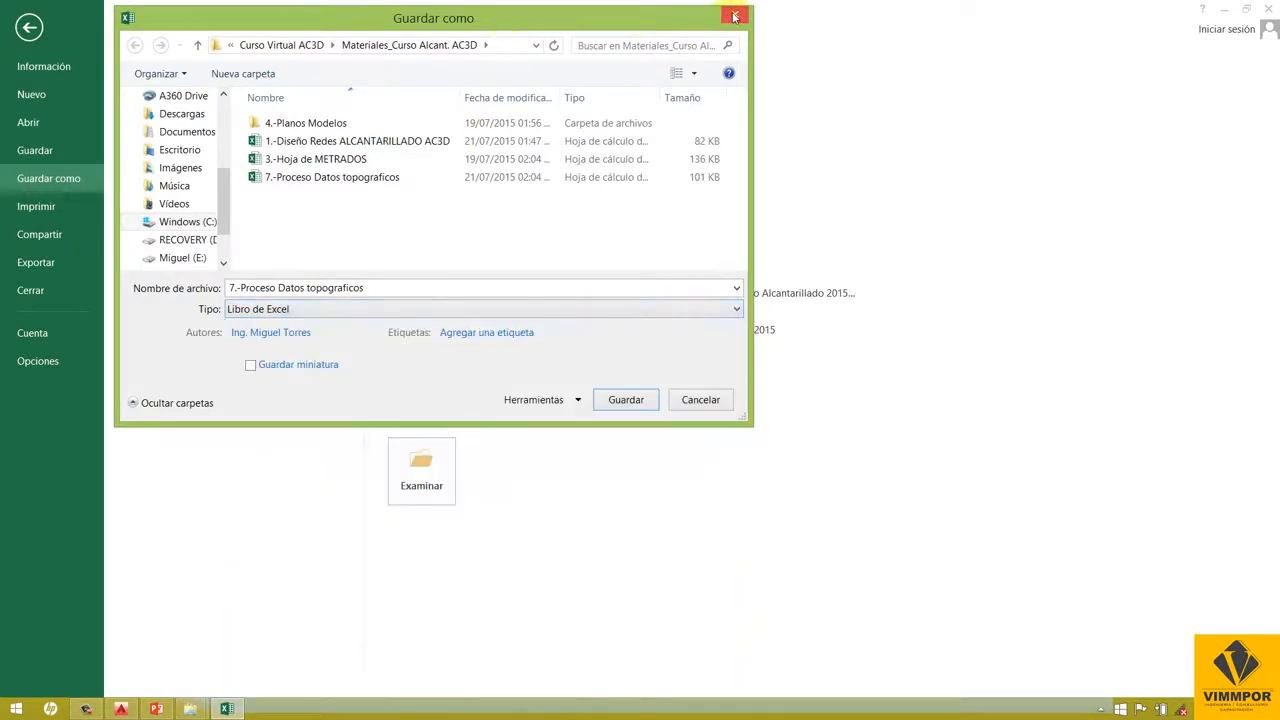
{"action": "left_click", "coordinate": [734, 17]}
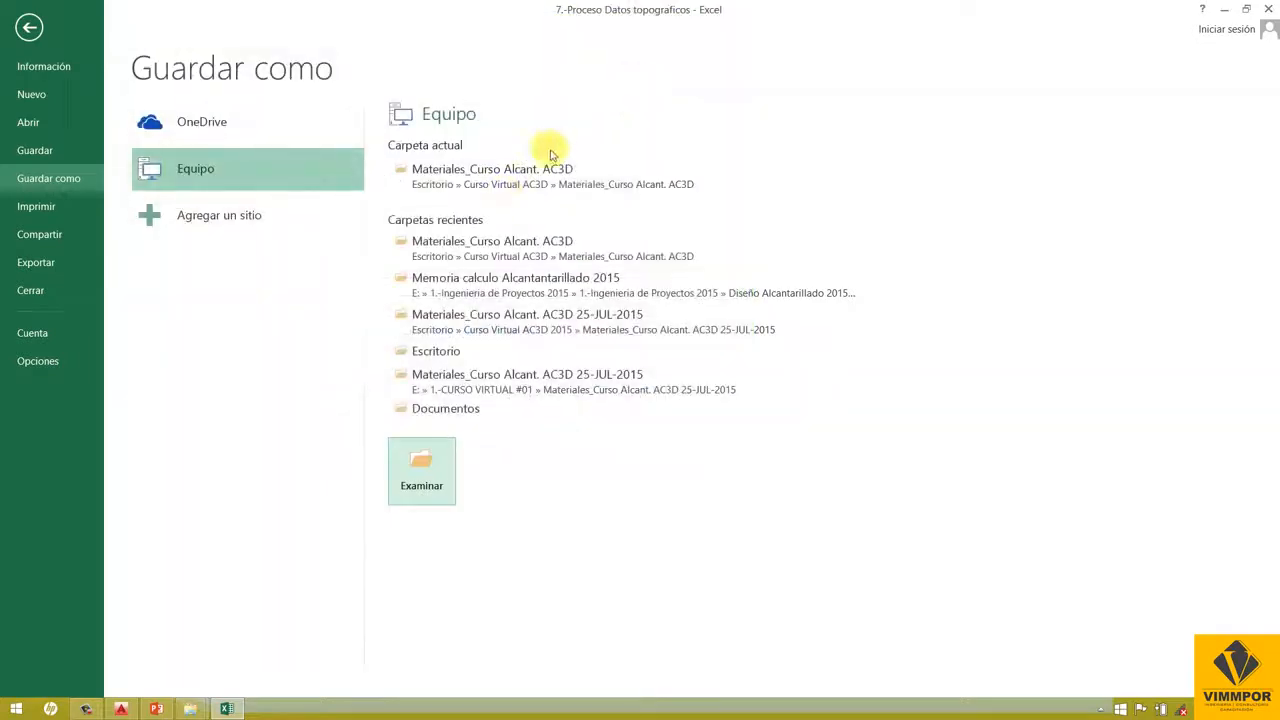
{"action": "left_click", "coordinate": [30, 27]}
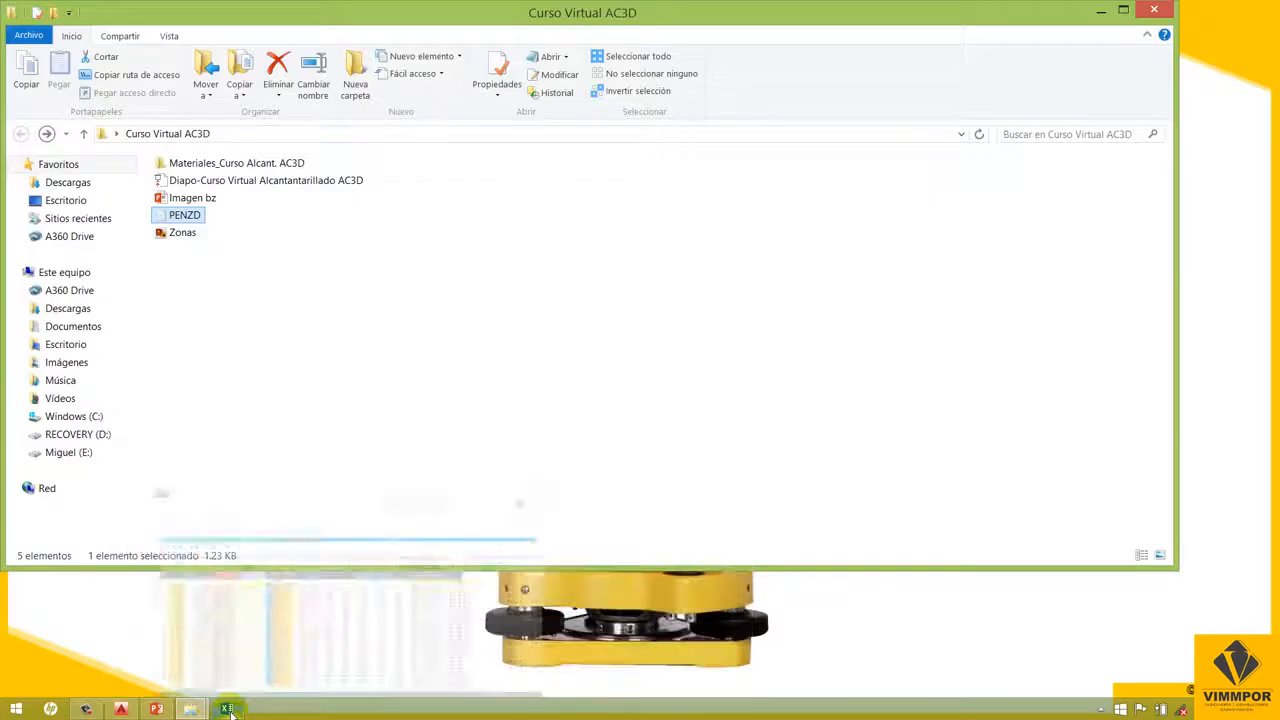
- Reopen the PENZD text file to review its point list, and close it together with the Curso Virtual AC3D folder
{"action": "double_click", "coordinate": [186, 218]}
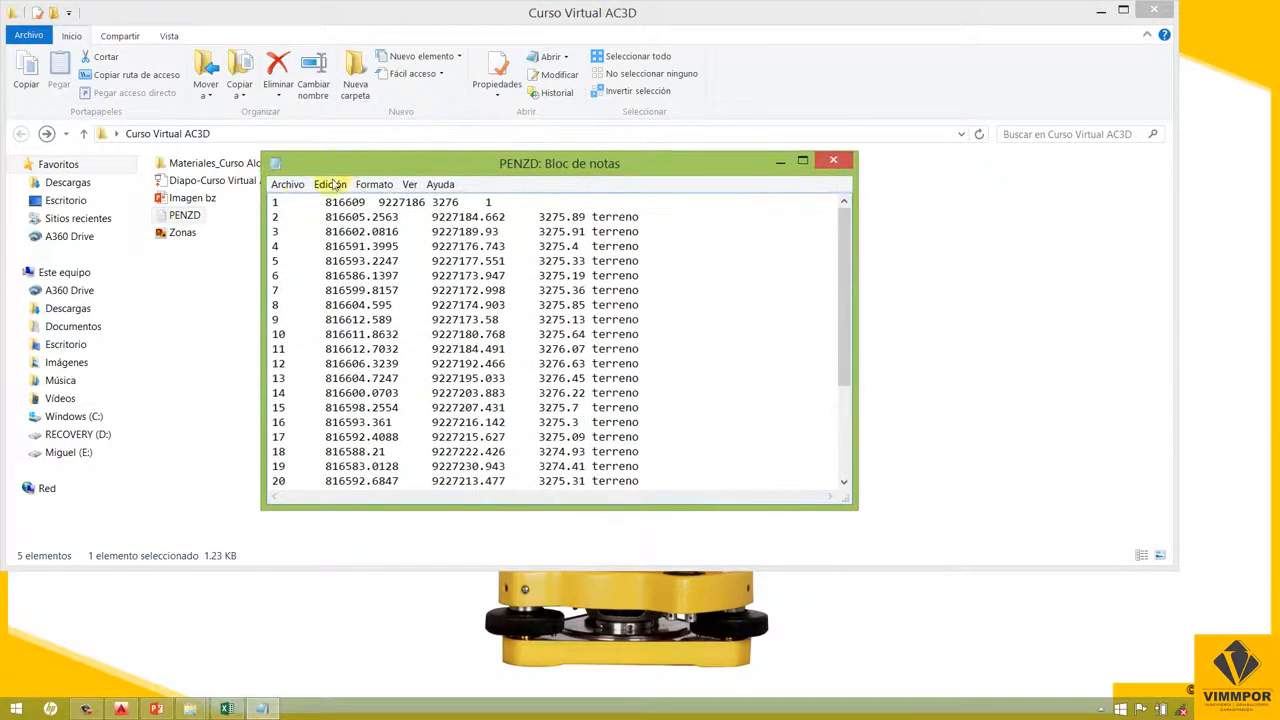
{"action": "left_click", "coordinate": [834, 163]}
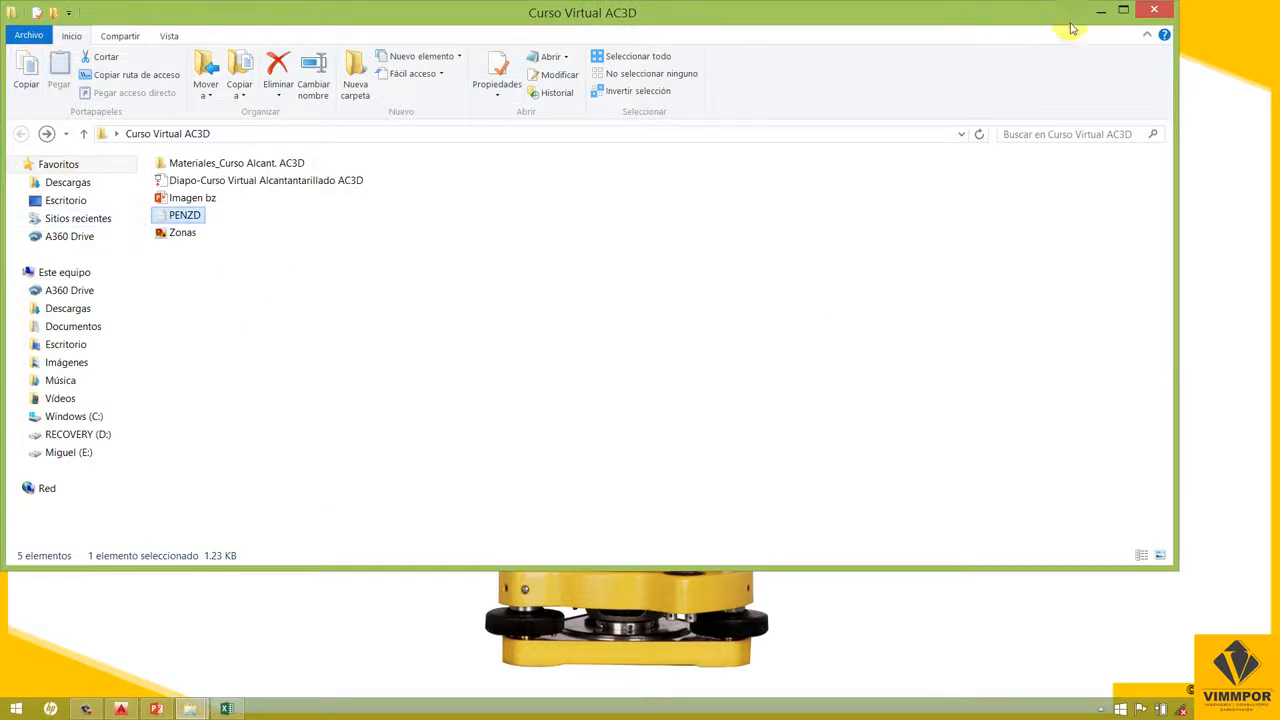
{"action": "left_click", "coordinate": [1154, 9]}
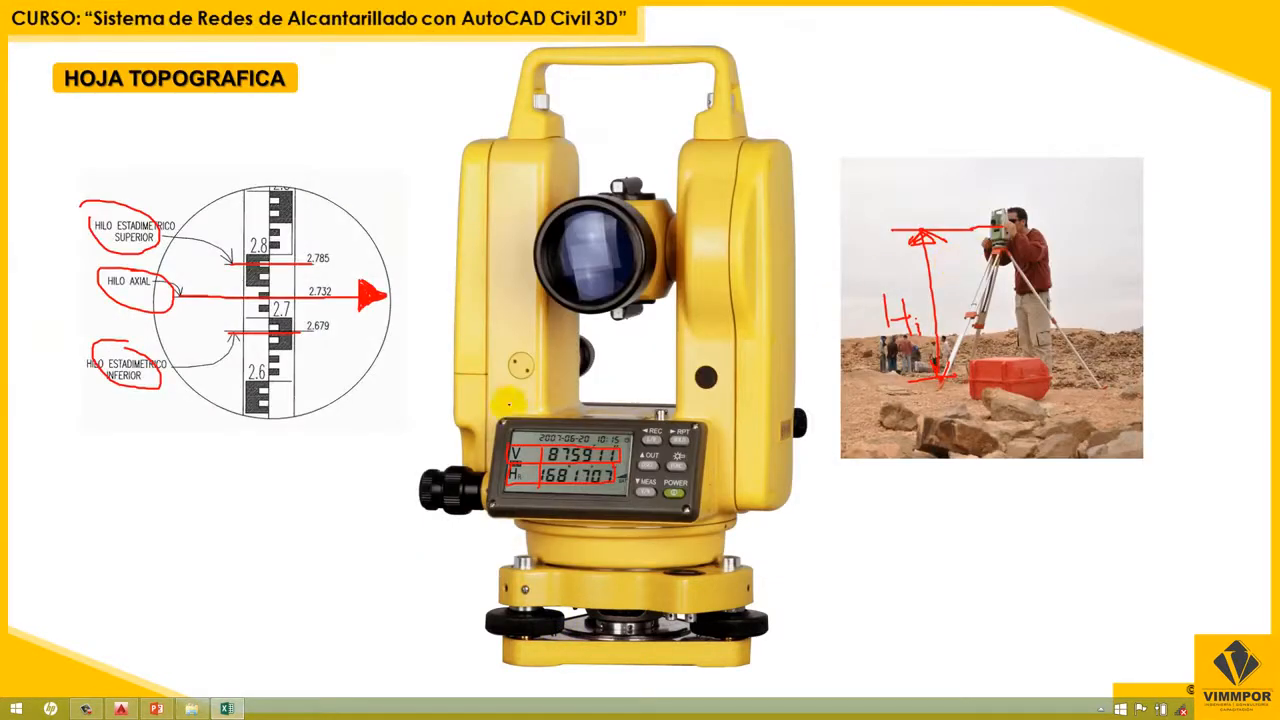